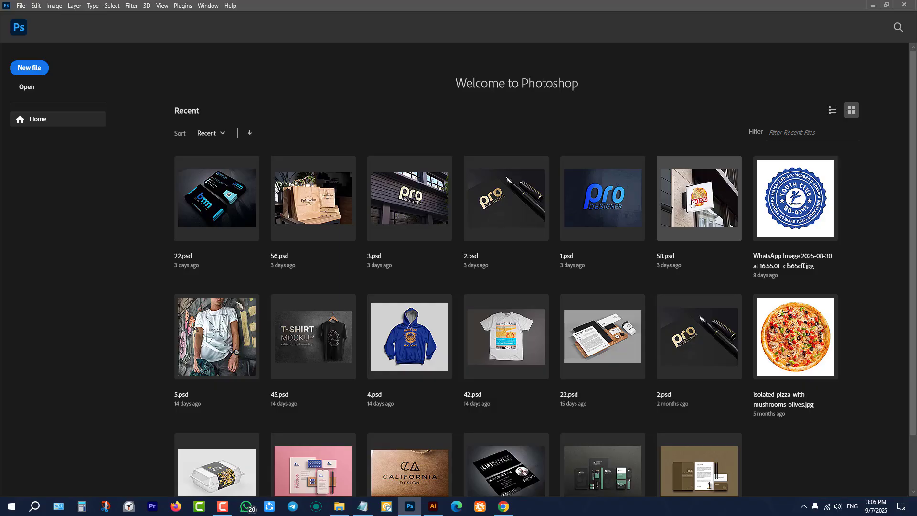
# Open the recent mockup file 58.psd to view it, close it without changes and minimise Photoshop.
pyautogui.click(691, 203)
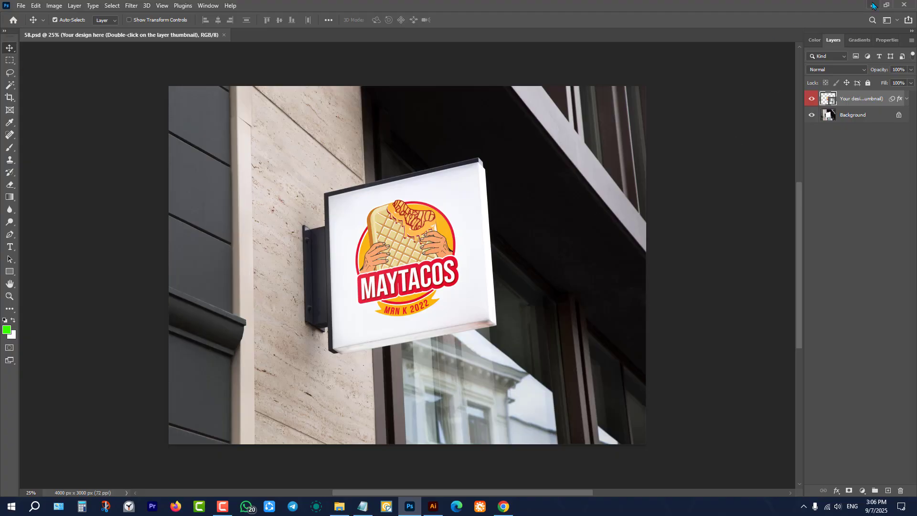
pyautogui.click(225, 35)
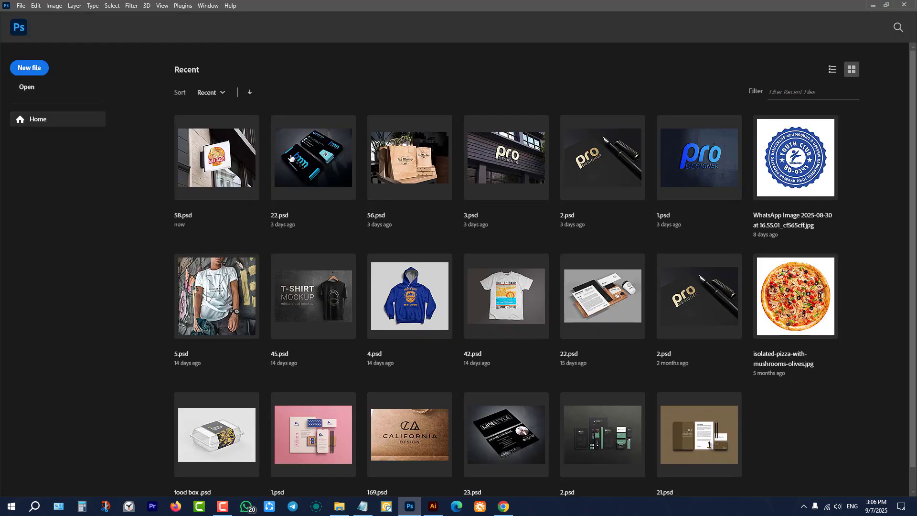
pyautogui.click(873, 5)
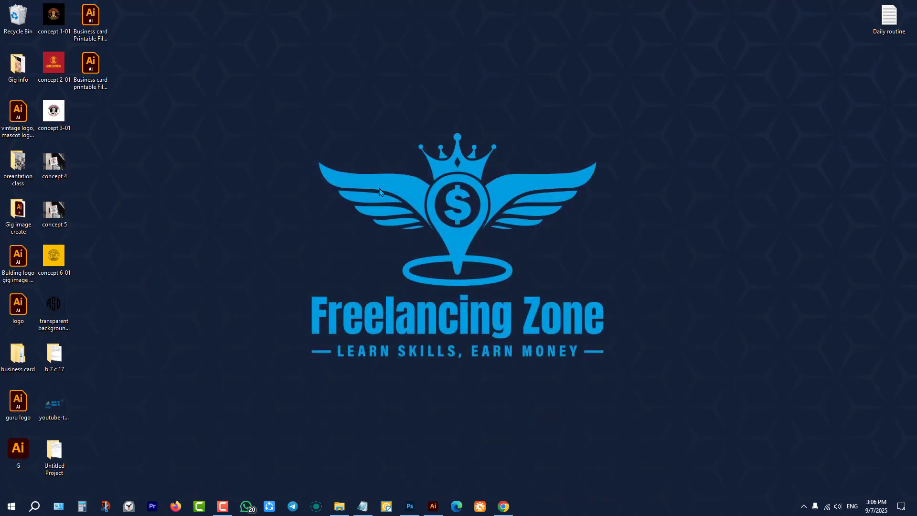
# Switch to Chrome and look through the open Facebook and New Tab pages.
pyautogui.click(503, 507)
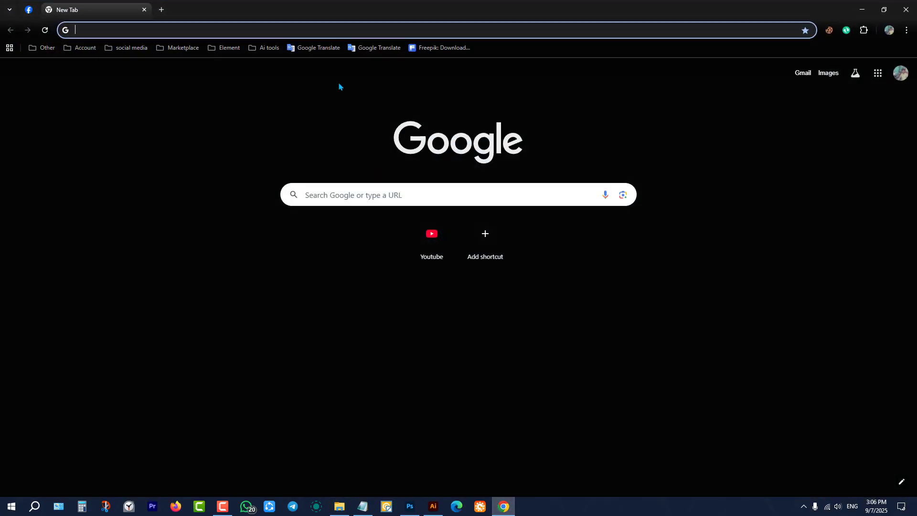
pyautogui.click(30, 5)
pyautogui.click(87, 5)
# Switch to Telegram and open the Google Drive link for the business card mockup from the Freelancing zone channel.
pyautogui.click(292, 507)
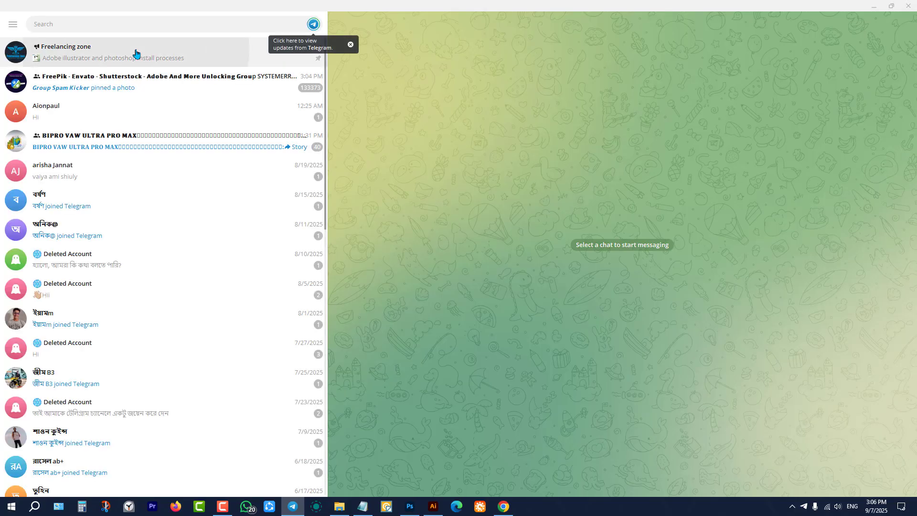
pyautogui.click(139, 54)
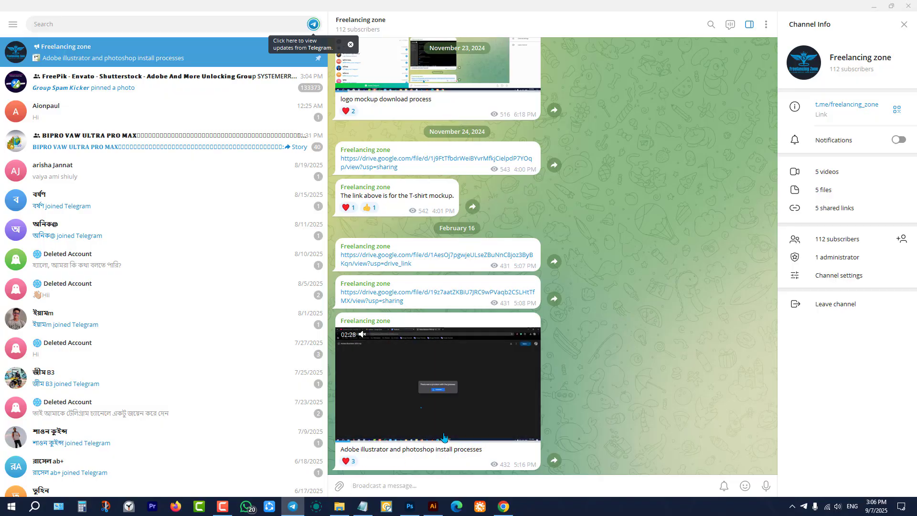
pyautogui.scroll(2, 397, 210)
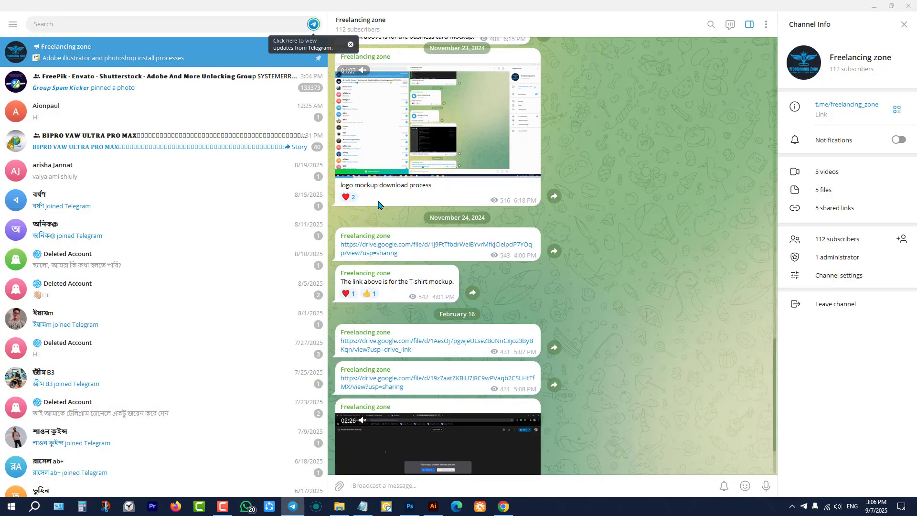
pyautogui.scroll(4, 422, 185)
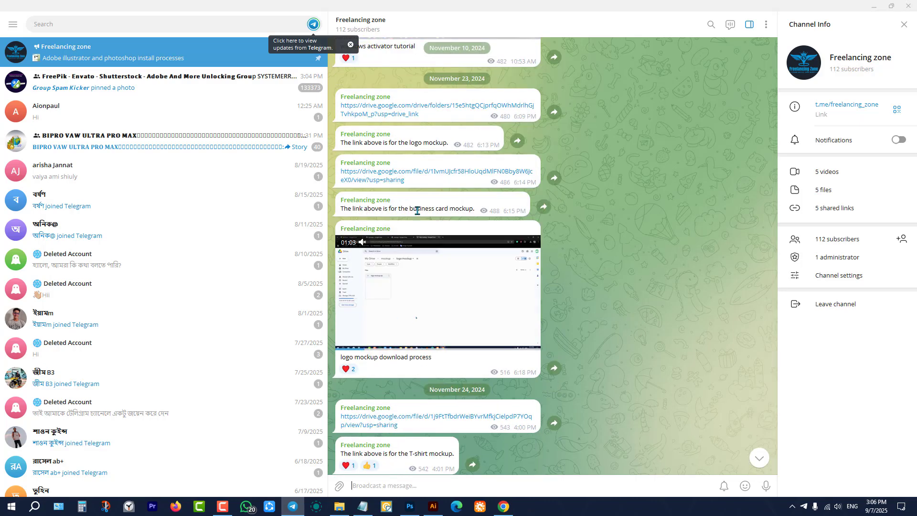
pyautogui.click(370, 174)
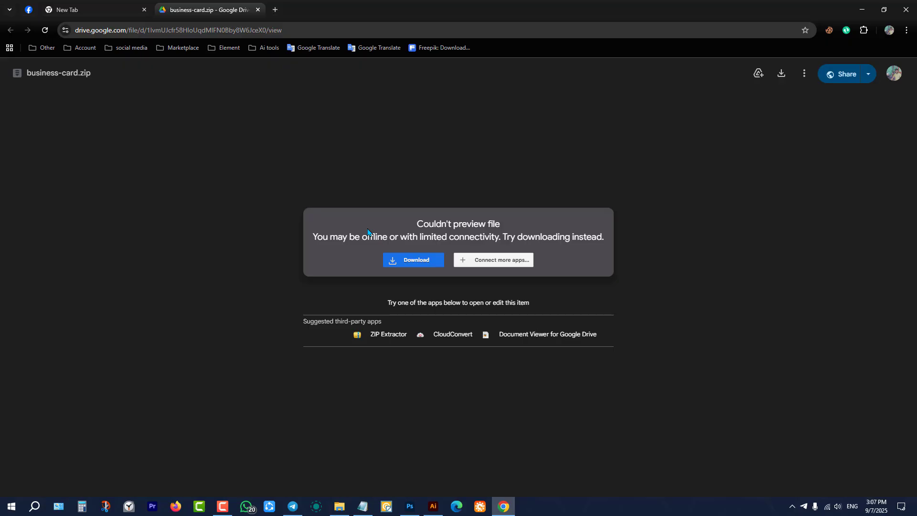
pyautogui.moveTo(375, 236); pyautogui.dragTo(363, 364)
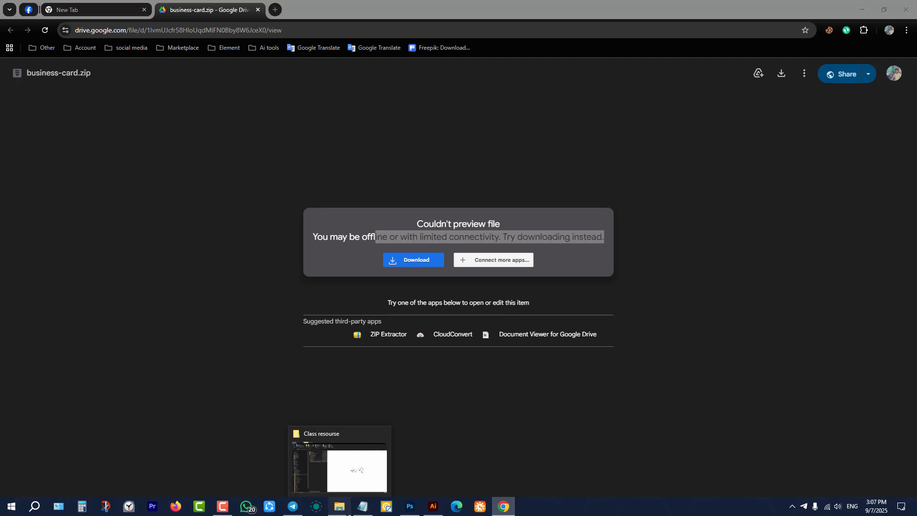
# Switch to File Explorer and open the Downloads folder.
pyautogui.click(349, 513)
pyautogui.click(39, 119)
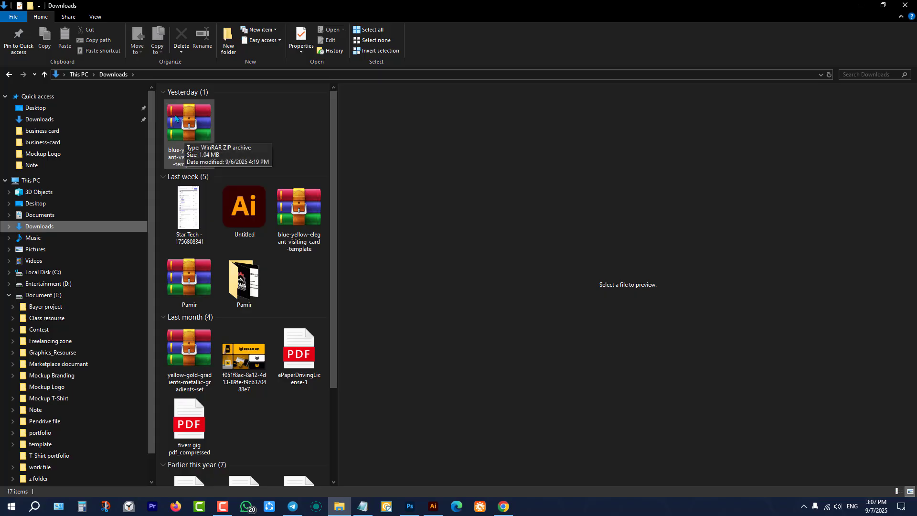
# Display the Downloads folder with small icons and restore the large icons view.
pyautogui.rightClick(247, 121)
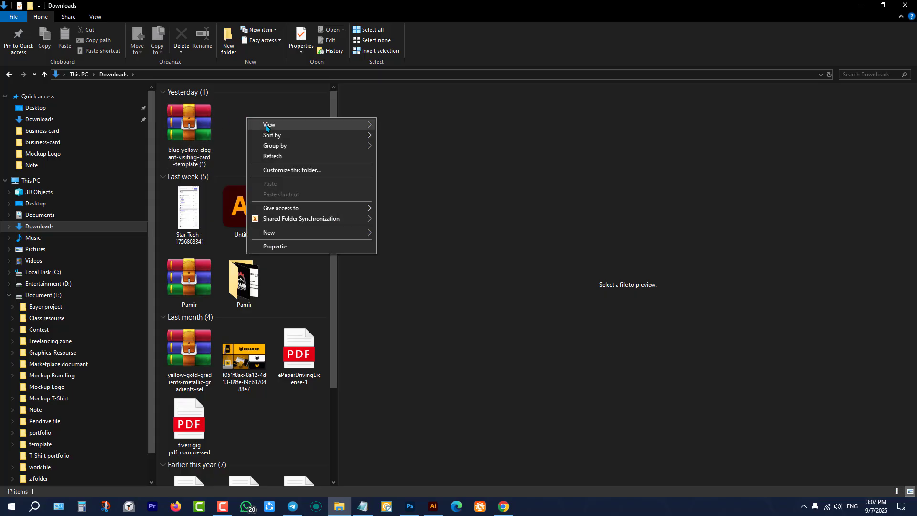
pyautogui.moveTo(335, 125)
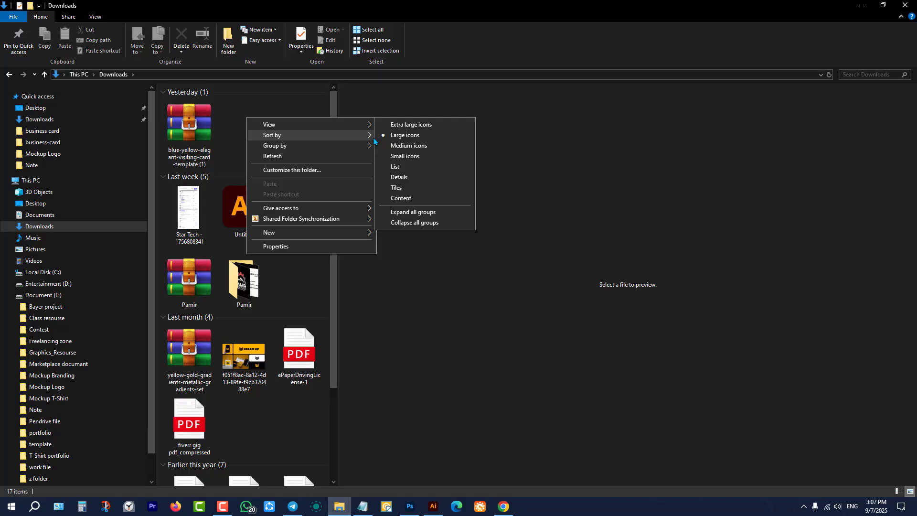
pyautogui.click(410, 158)
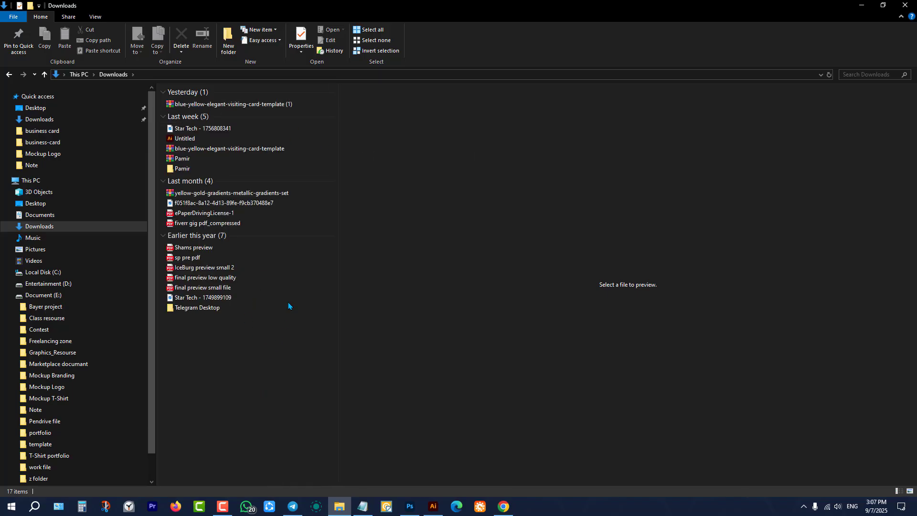
pyautogui.rightClick(320, 130)
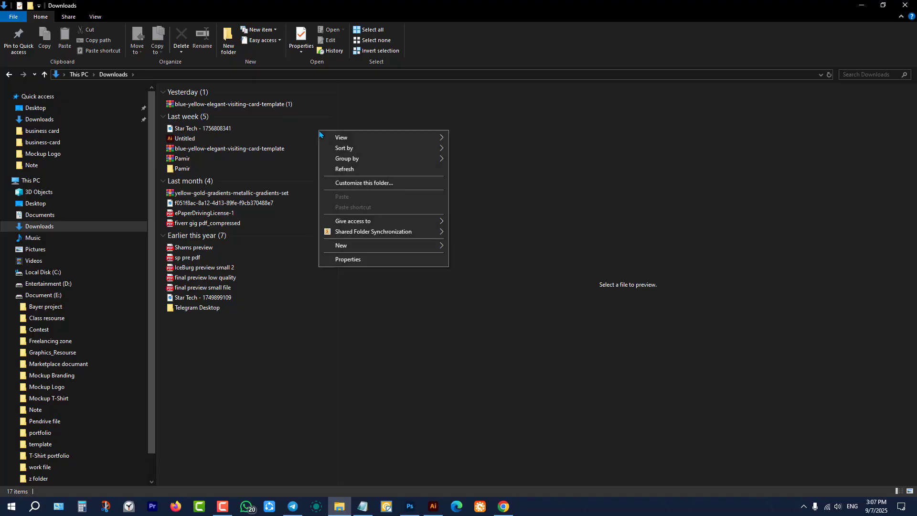
pyautogui.moveTo(353, 142)
pyautogui.click(491, 148)
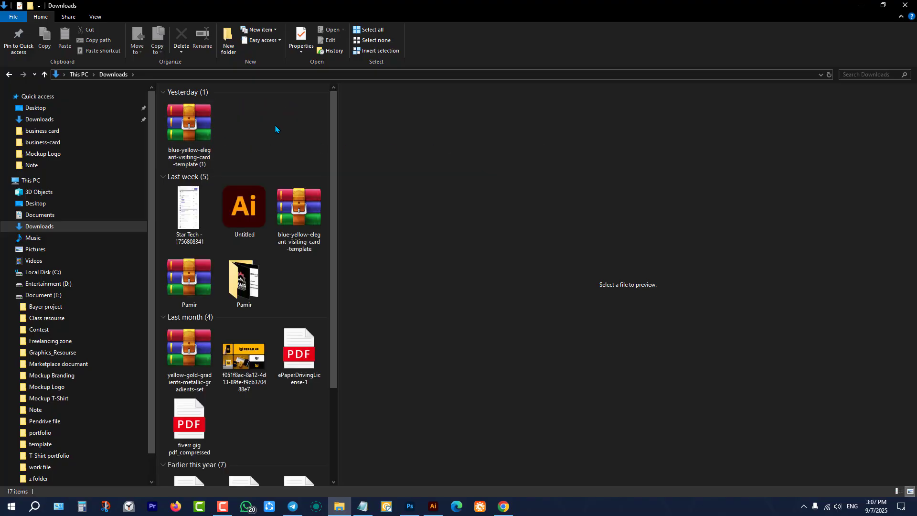
# Open Windows Security, examine the Virus & threat protection settings including Real-time protection, and close it without changes.
pyautogui.click(200, 118)
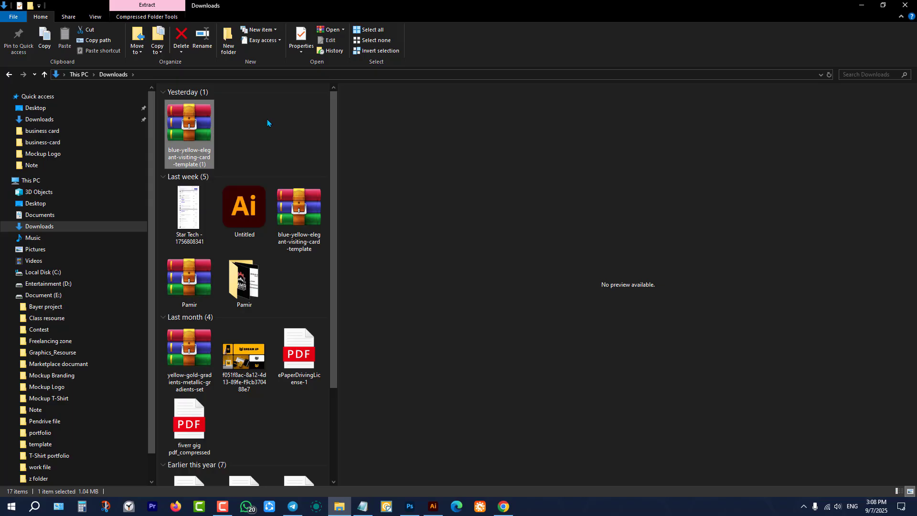
pyautogui.click(267, 122)
pyautogui.click(805, 507)
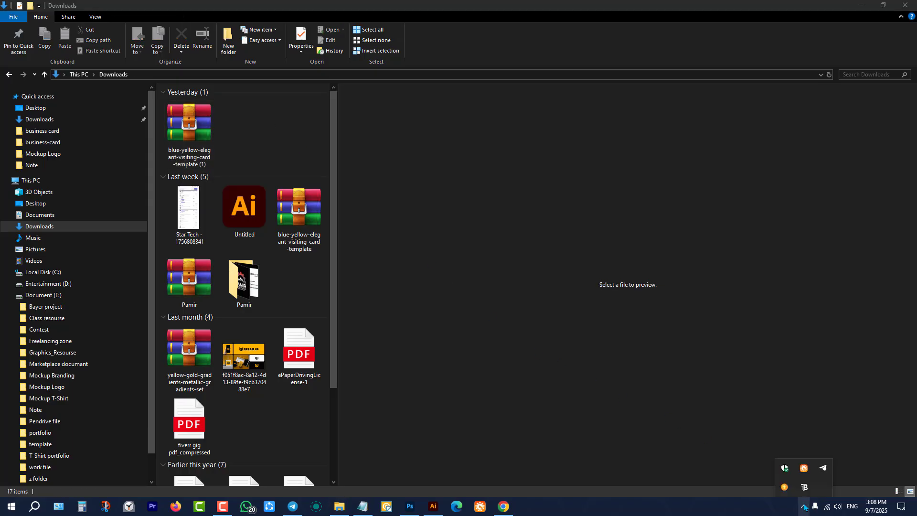
pyautogui.click(785, 468)
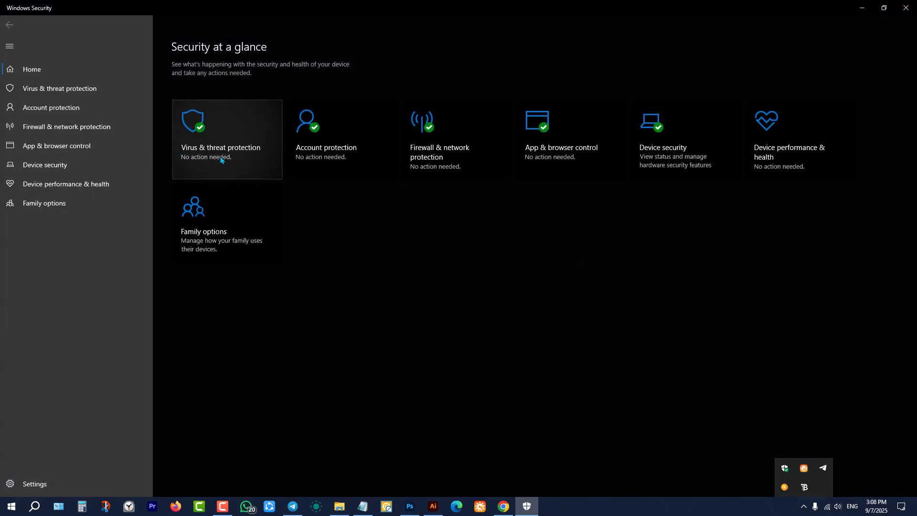
pyautogui.click(243, 138)
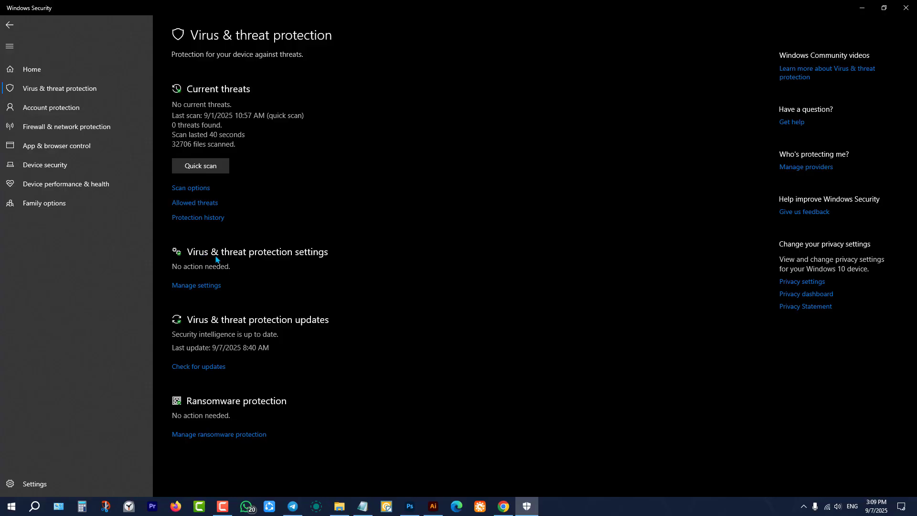
pyautogui.click(206, 286)
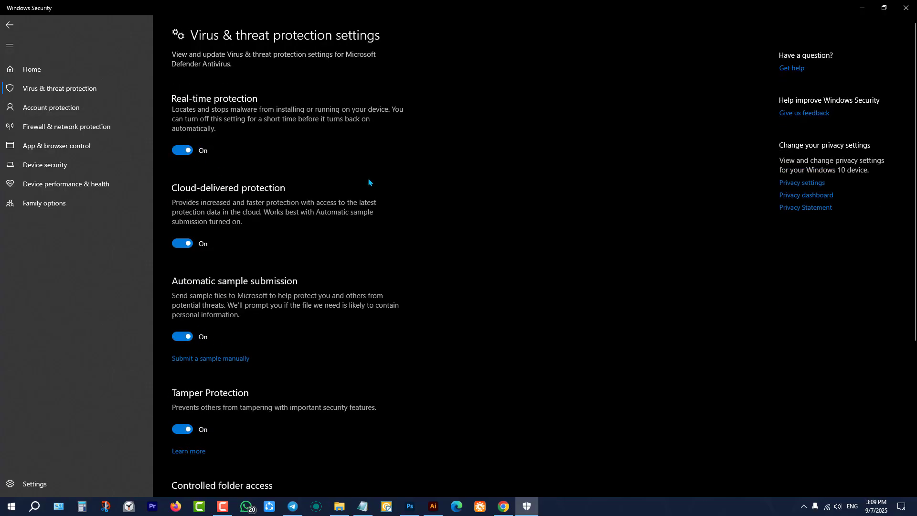
pyautogui.click(906, 7)
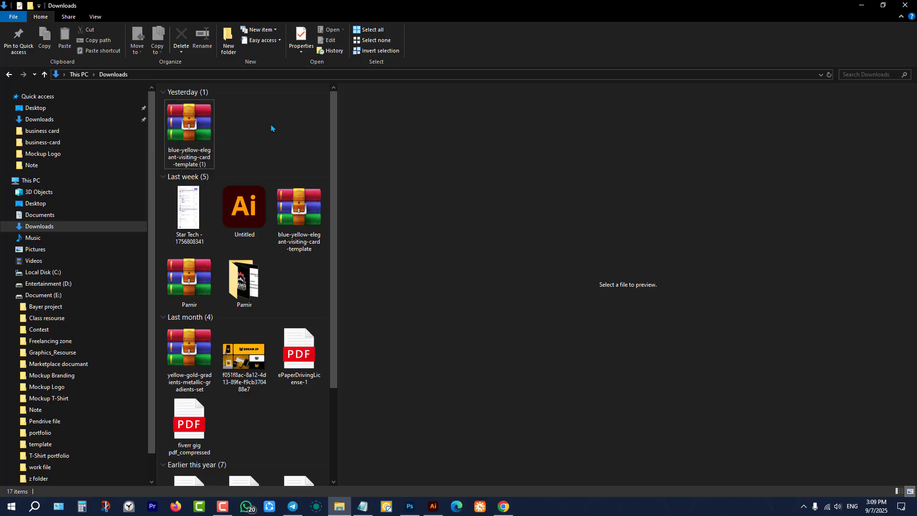
# Extract the archive blue-yellow-elegant-visiting-card-template (1) with WinRAR into a folder of the same name inside Downloads.
pyautogui.rightClick(181, 124)
pyautogui.click(179, 120)
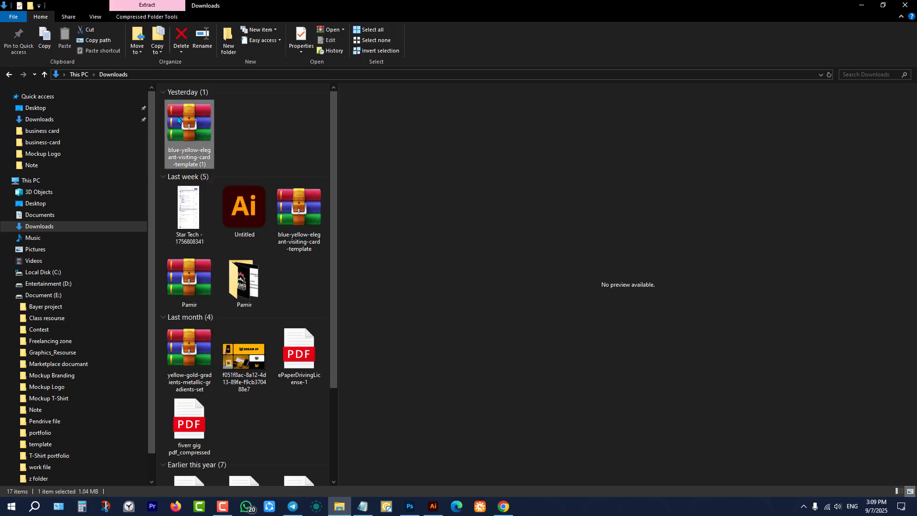
pyautogui.rightClick(293, 208)
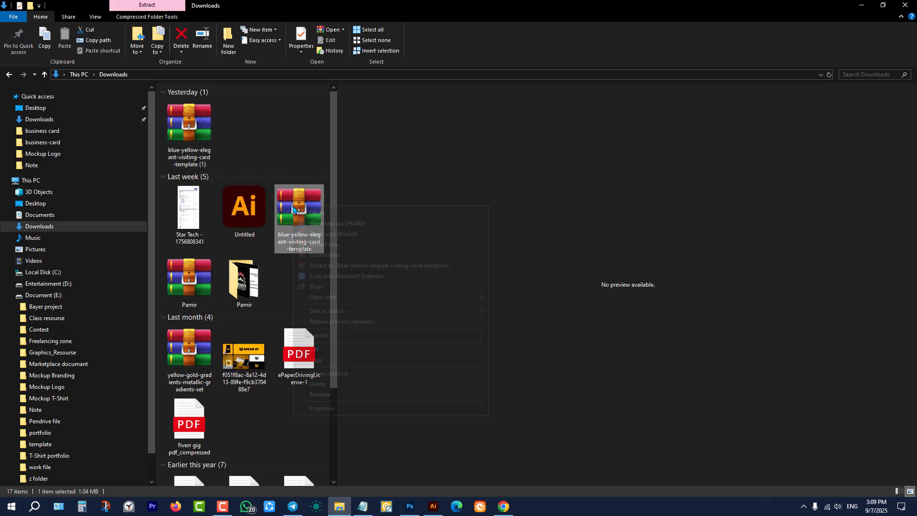
pyautogui.rightClick(201, 116)
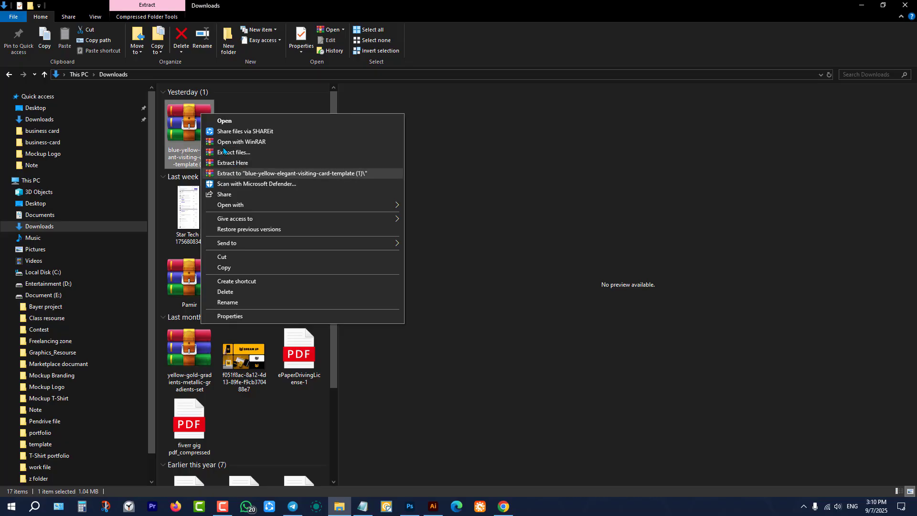
pyautogui.click(242, 156)
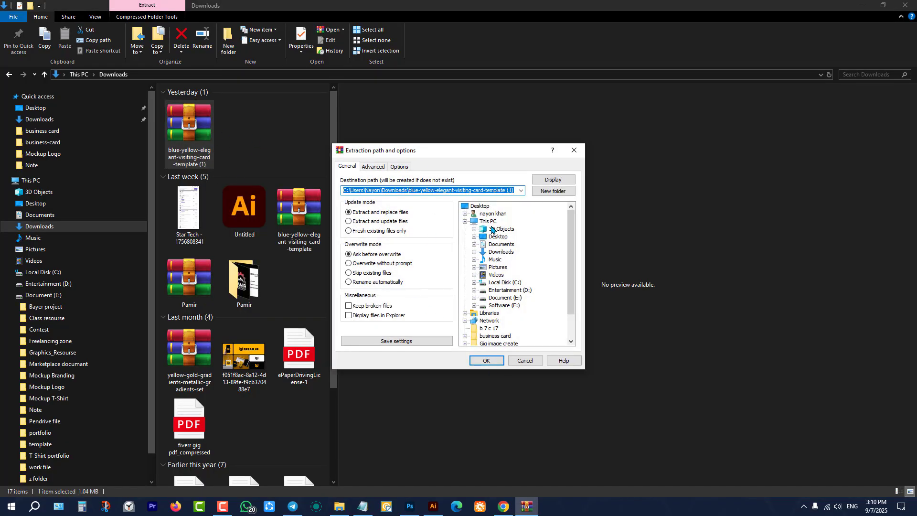
pyautogui.moveTo(451, 154); pyautogui.dragTo(513, 115)
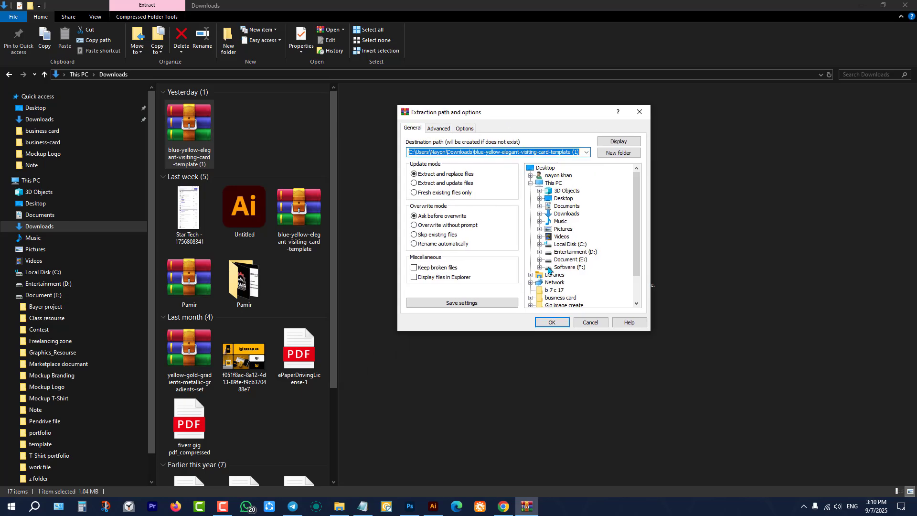
pyautogui.click(549, 323)
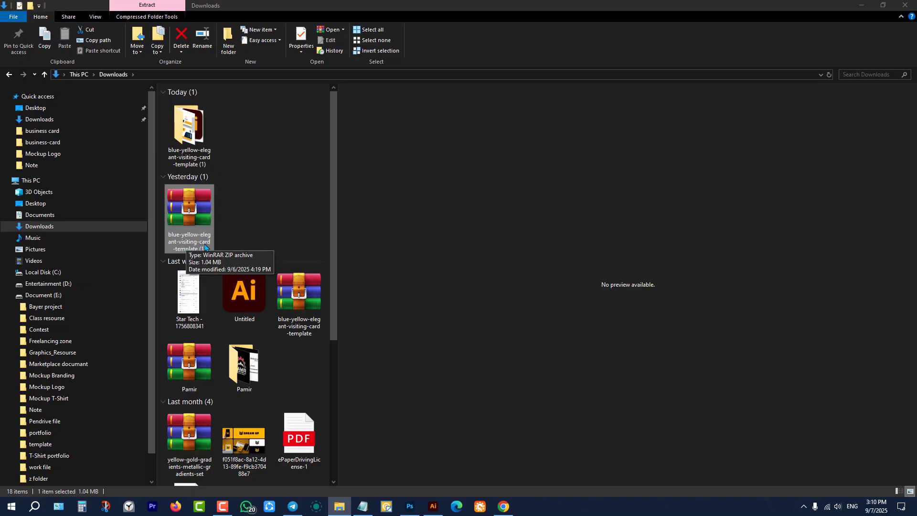
# Open the extracted blue-yellow-elegant-visiting-card-template (1) folder to inspect its files and close the File Explorer window.
pyautogui.click(254, 219)
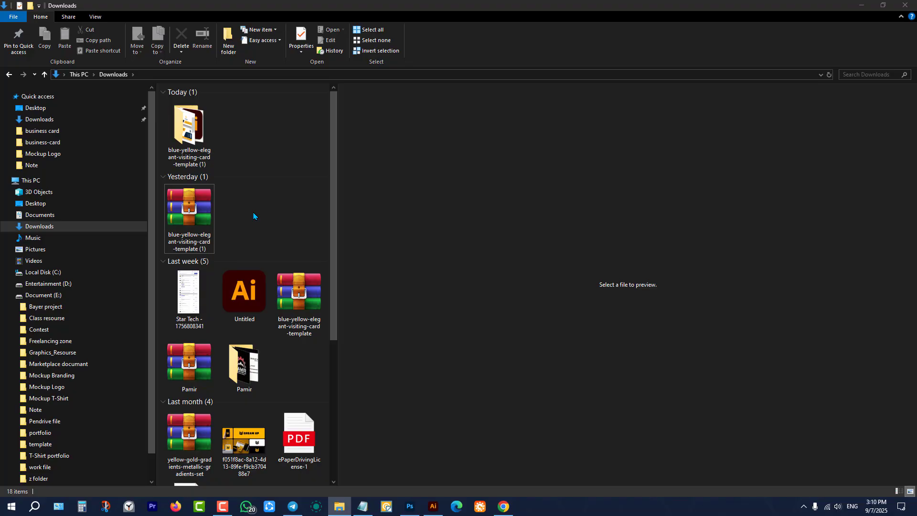
pyautogui.doubleClick(189, 135)
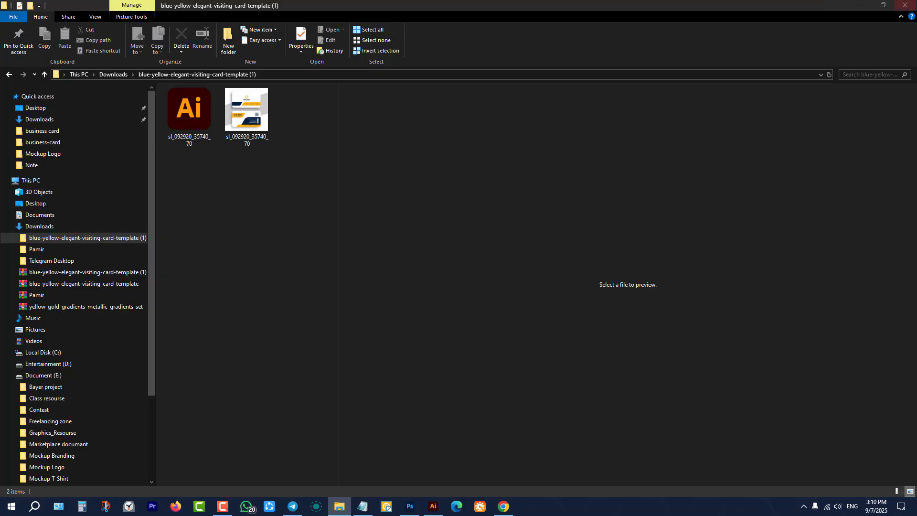
pyautogui.click(905, 5)
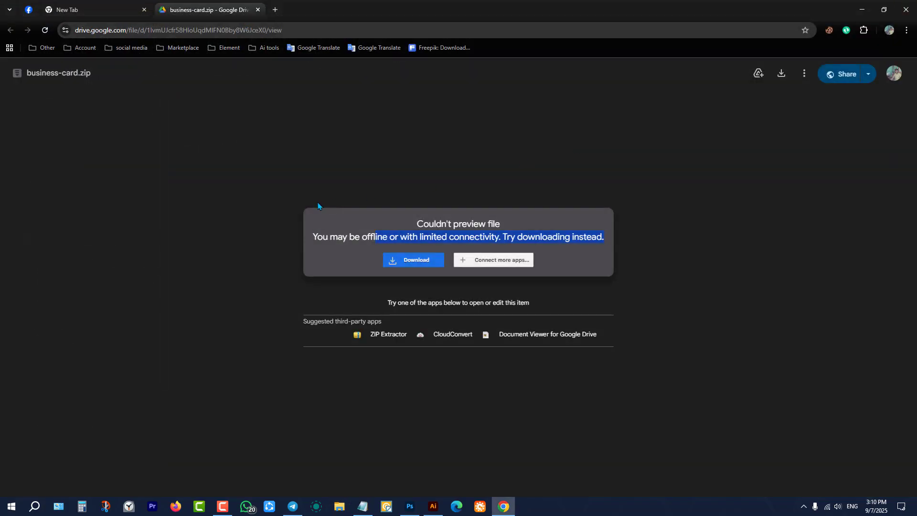
# Close the business-card.zip page in Chrome and minimise the Chrome and Telegram windows to reach the desktop.
pyautogui.click(258, 9)
pyautogui.click(862, 10)
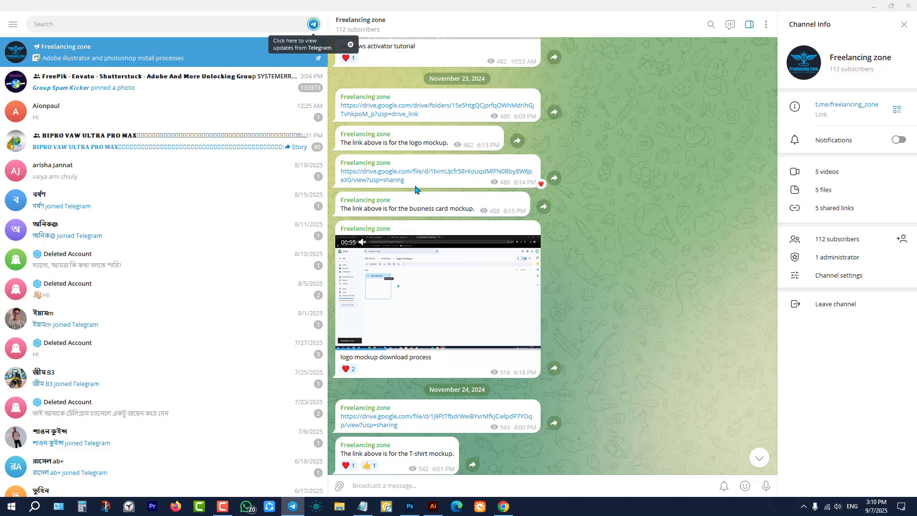
pyautogui.click(874, 6)
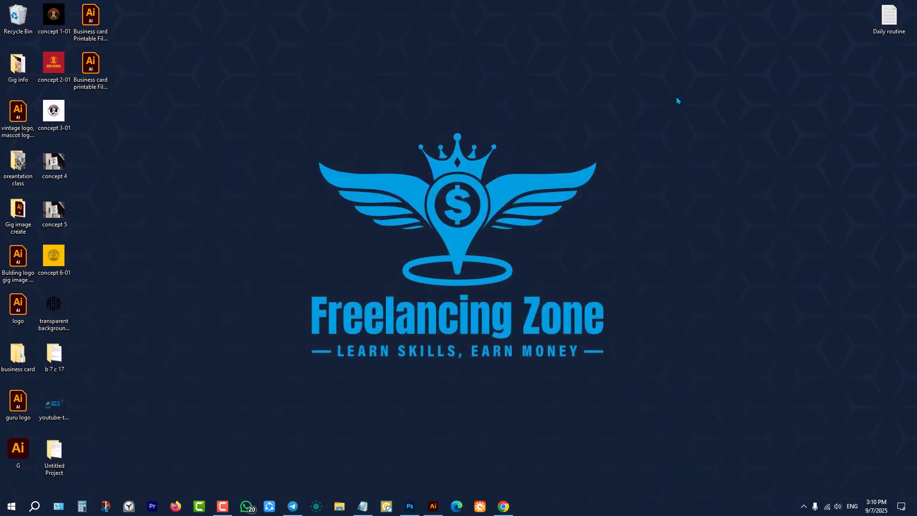
# Open the Document (E:) drive in a new File Explorer window.
pyautogui.click(339, 506)
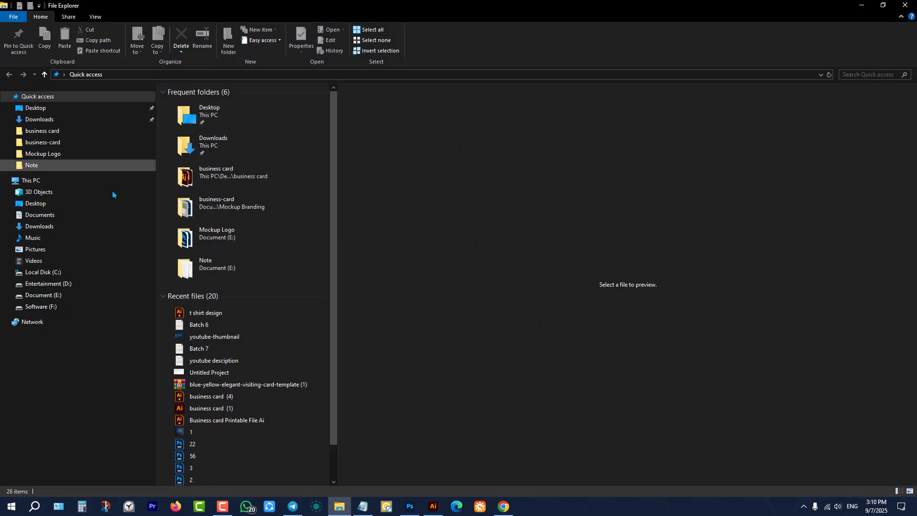
pyautogui.click(48, 295)
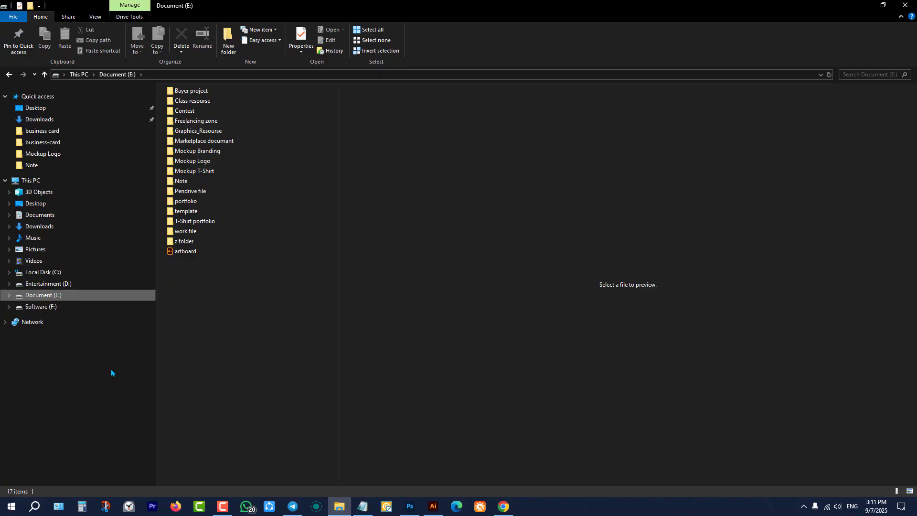
# Open the Best mockup folder inside Mockup T-Shirt on the Document (E:) drive.
pyautogui.click(32, 182)
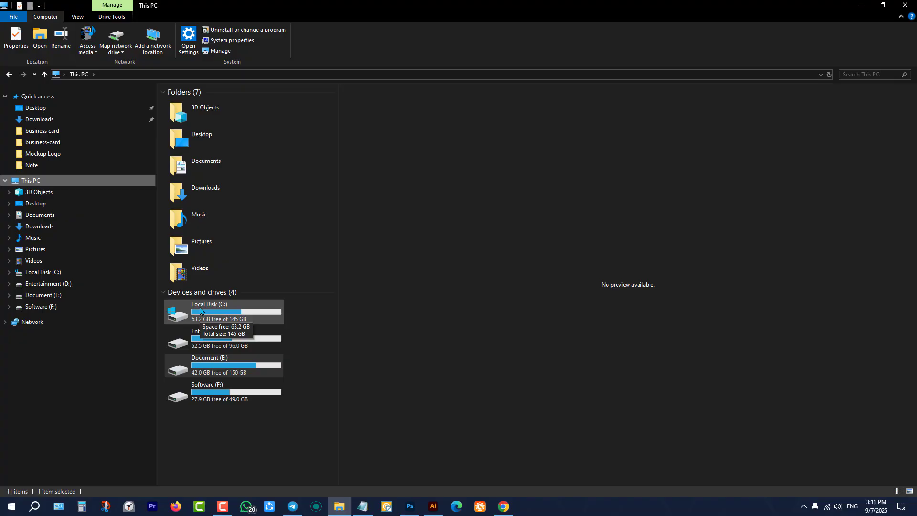
pyautogui.doubleClick(212, 372)
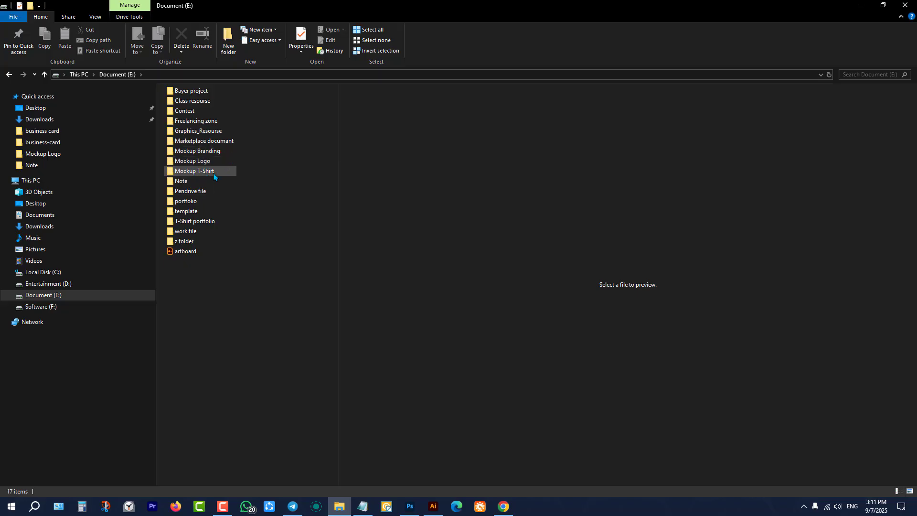
pyautogui.moveTo(224, 175)
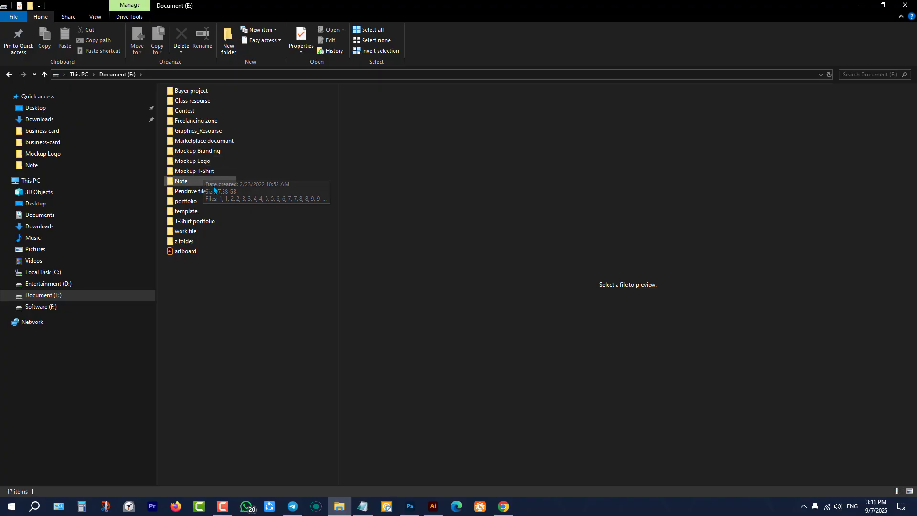
pyautogui.click(204, 175)
pyautogui.doubleClick(204, 175)
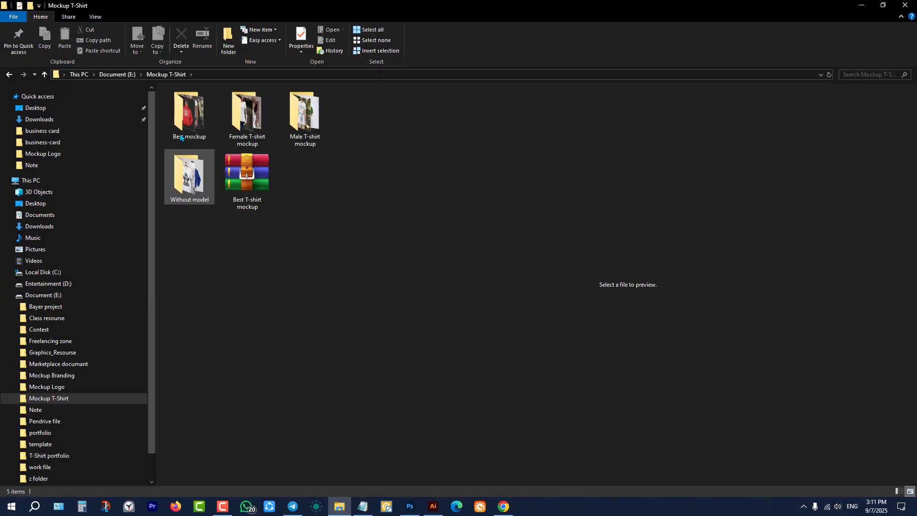
pyautogui.doubleClick(204, 175)
pyautogui.click(207, 129)
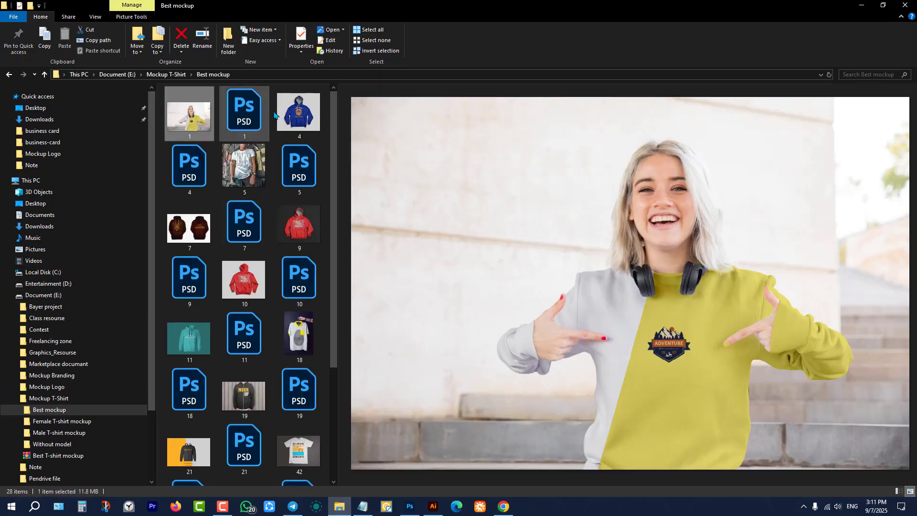
# Preview a few mockup images in the Best mockup folder and open 5.psd in Photoshop.
pyautogui.click(248, 110)
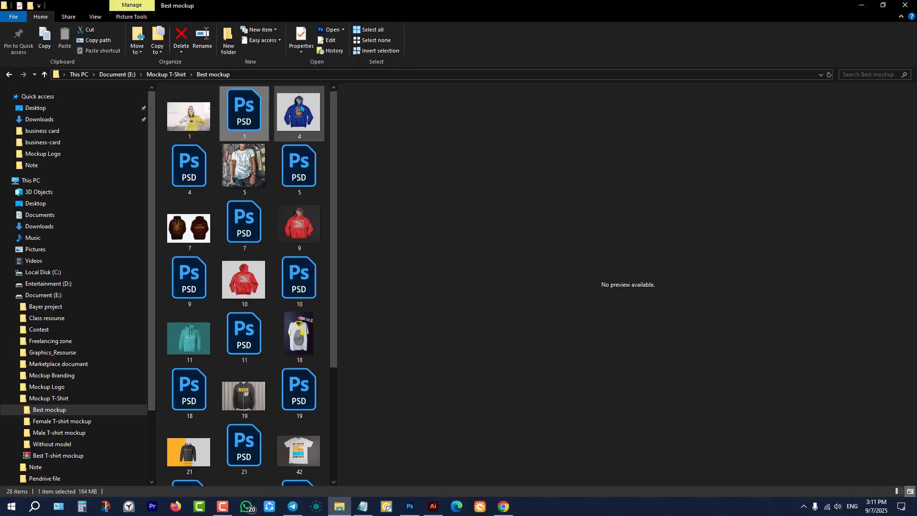
pyautogui.press('Left')
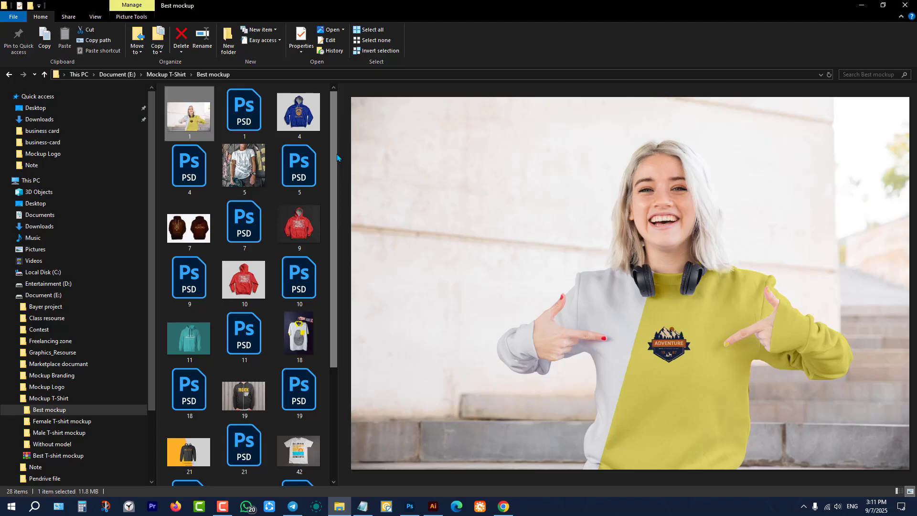
pyautogui.click(248, 173)
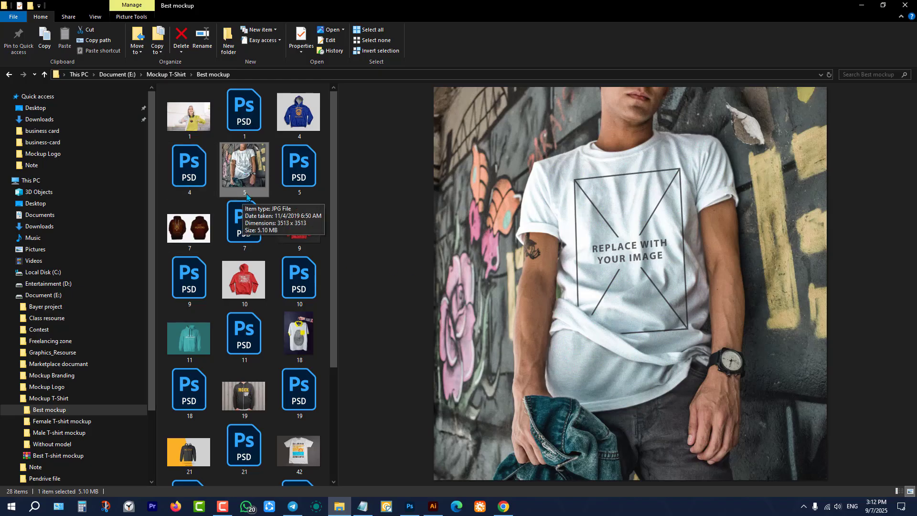
pyautogui.click(304, 174)
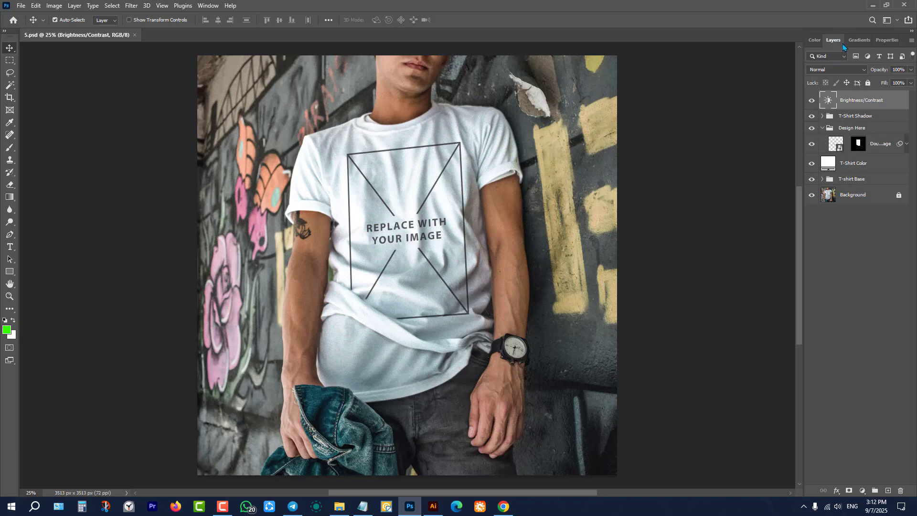
# Detach the Layers panel from the dock and close it.
pyautogui.moveTo(834, 40); pyautogui.dragTo(509, 148)
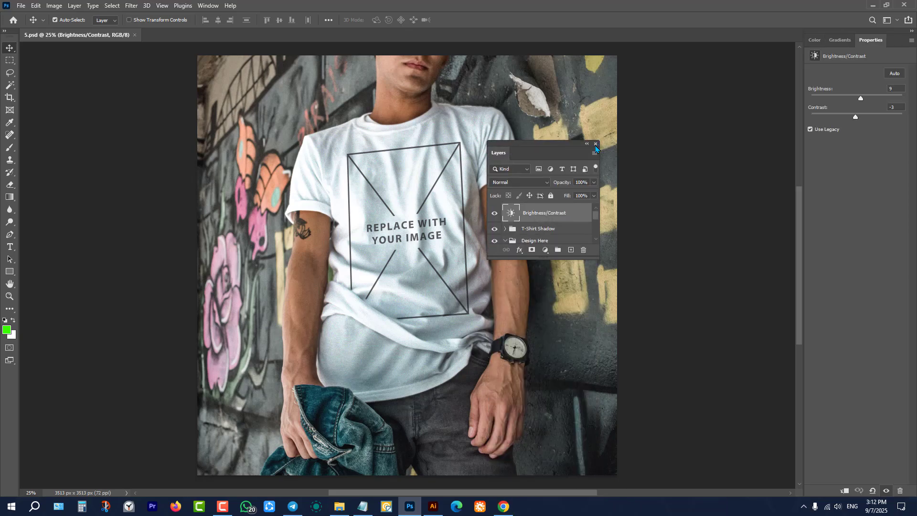
pyautogui.click(597, 144)
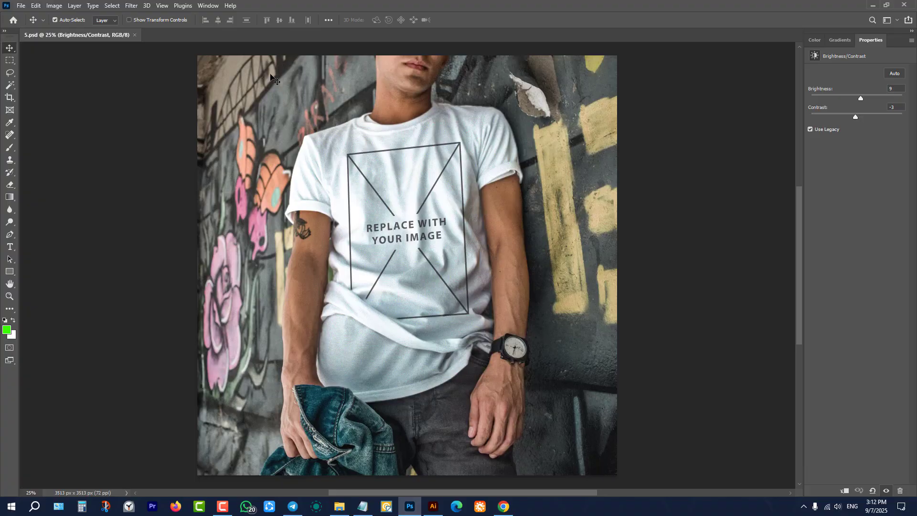
# Show the Layers panel again and dock it after the Properties panel.
pyautogui.click(210, 5)
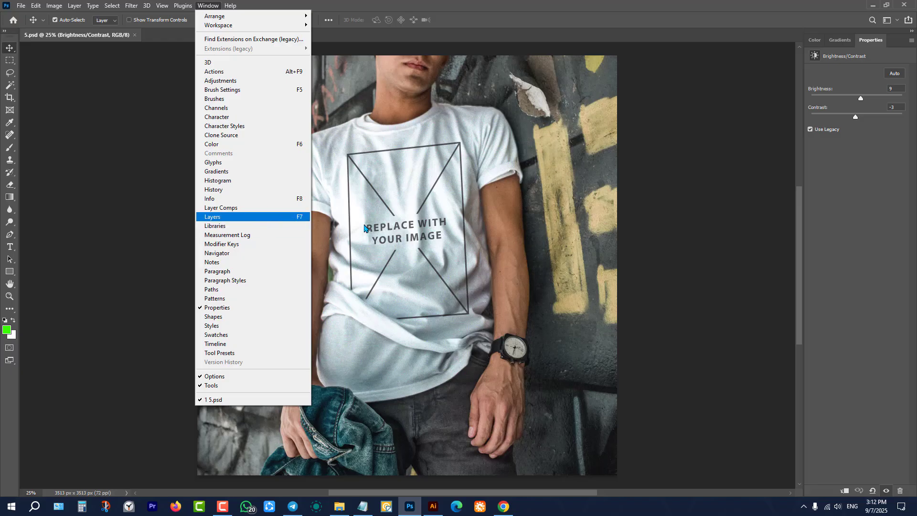
pyautogui.click(710, 199)
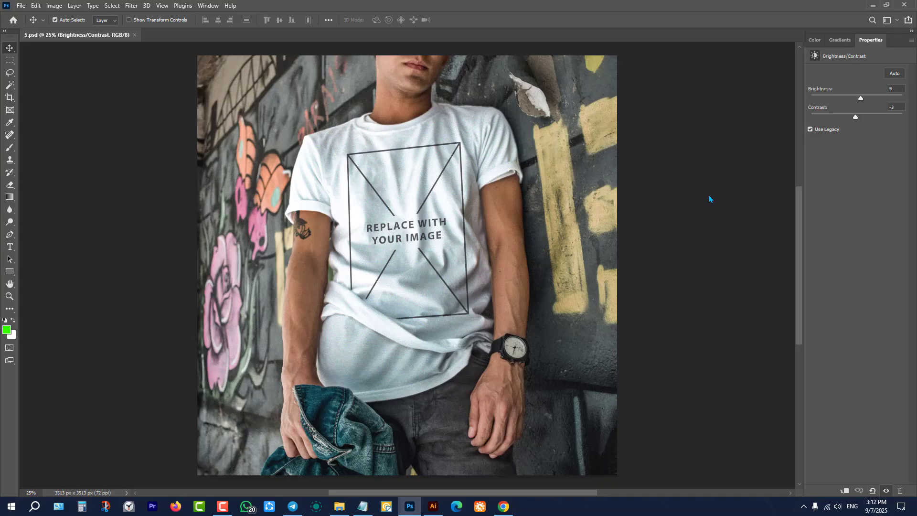
pyautogui.press('F7')
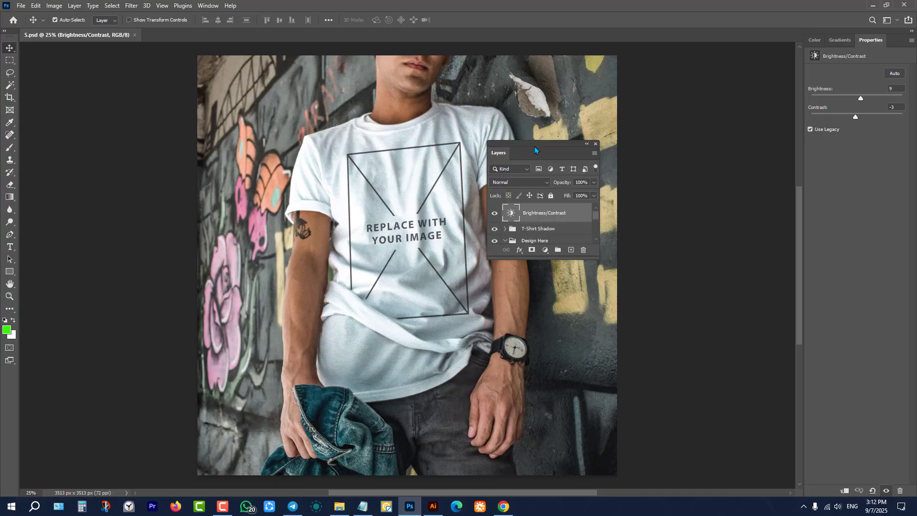
pyautogui.moveTo(535, 146); pyautogui.dragTo(673, 165)
pyautogui.moveTo(684, 171); pyautogui.dragTo(889, 41)
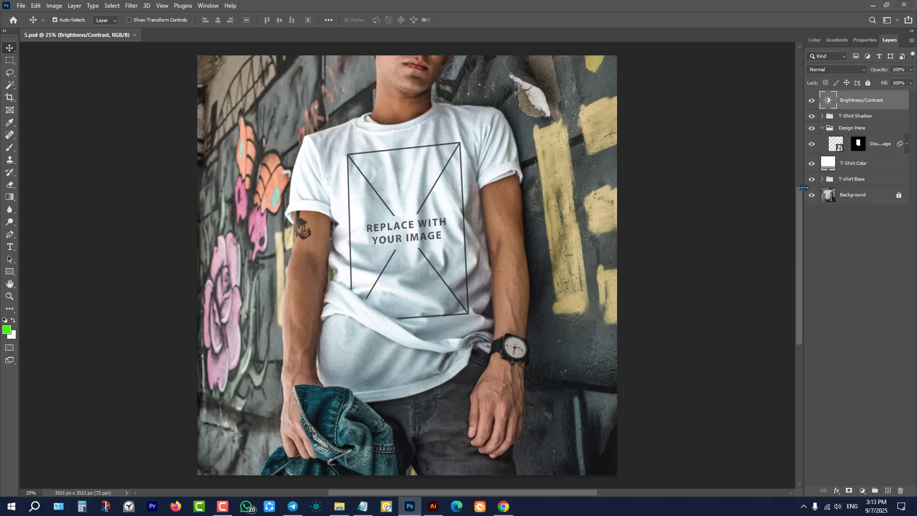
# Collapse and re-expand the Design Here group, and open its Double Click Layer Image smart object for editing.
pyautogui.click(823, 128)
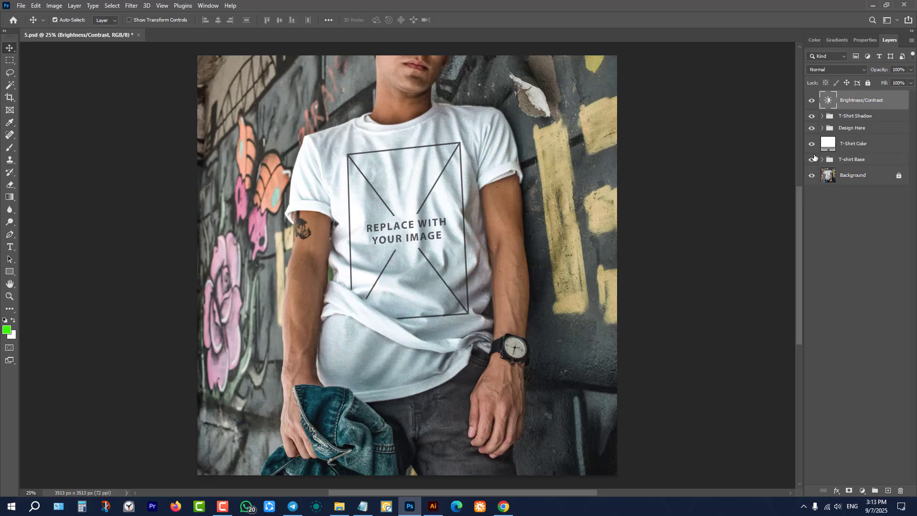
pyautogui.click(824, 254)
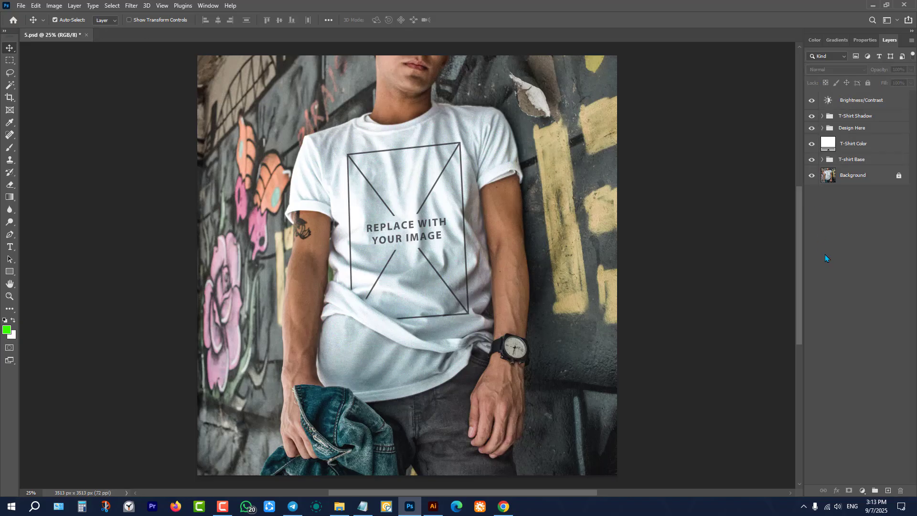
pyautogui.click(823, 129)
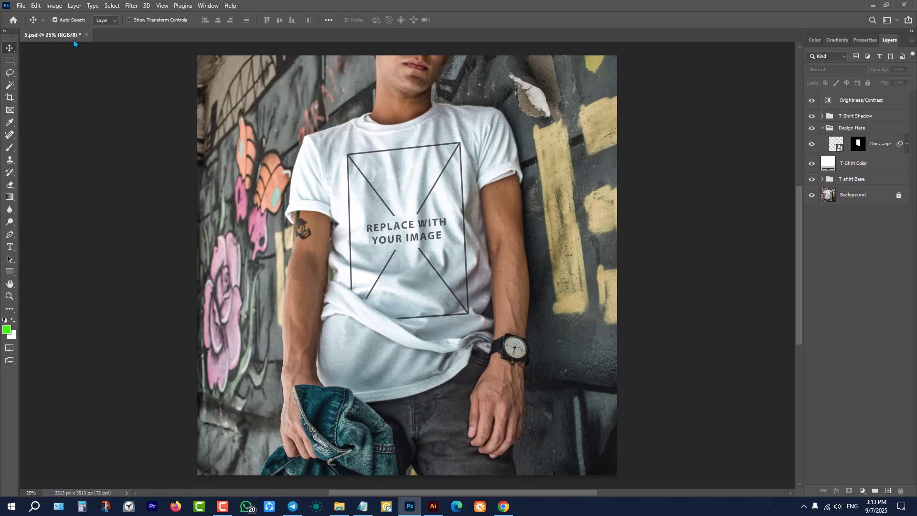
pyautogui.doubleClick(838, 146)
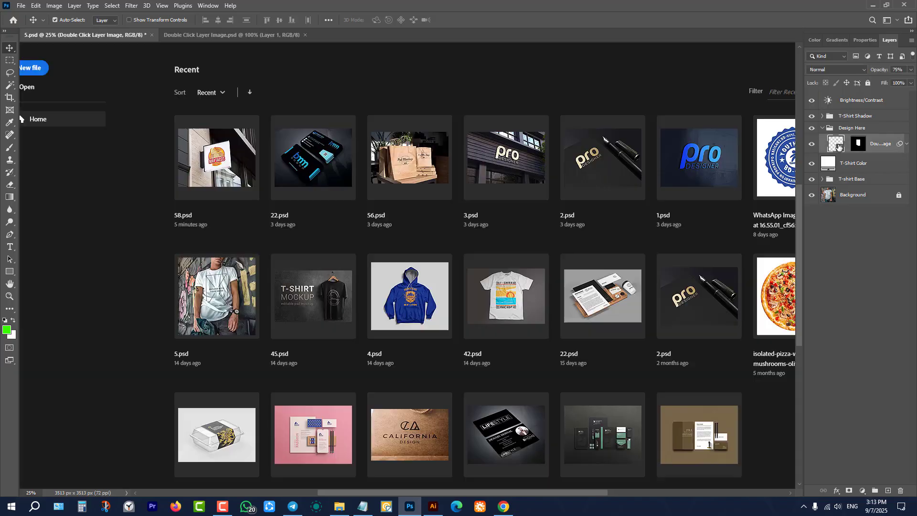
pyautogui.click(95, 35)
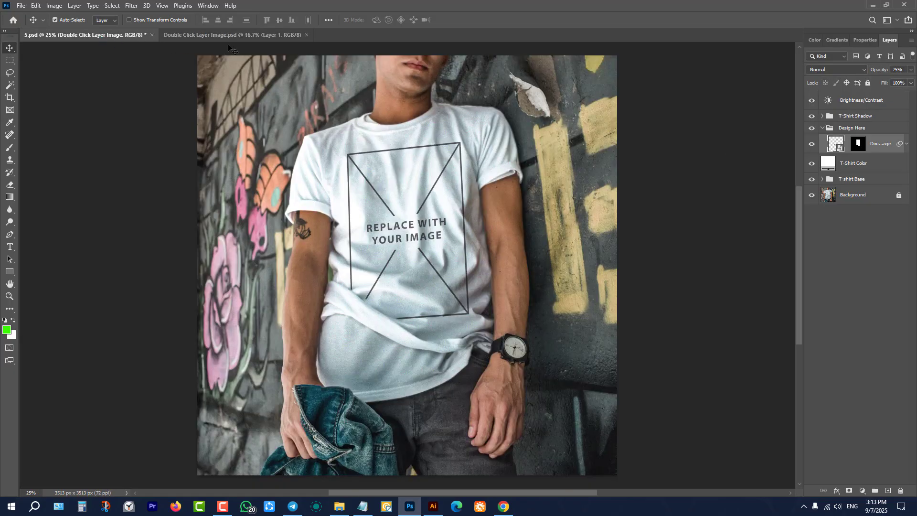
pyautogui.click(235, 37)
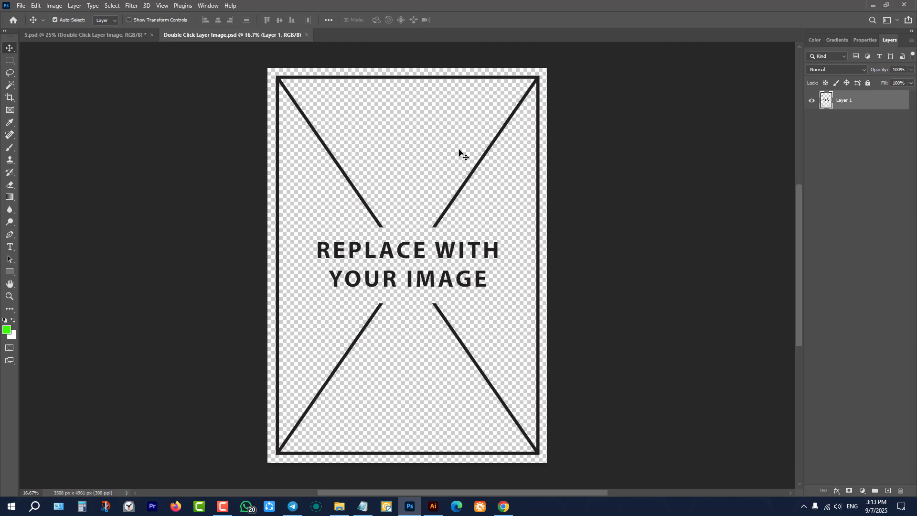
# Hide the placeholder Layer 1 in Double Click Layer Image.psd.
pyautogui.click(811, 101)
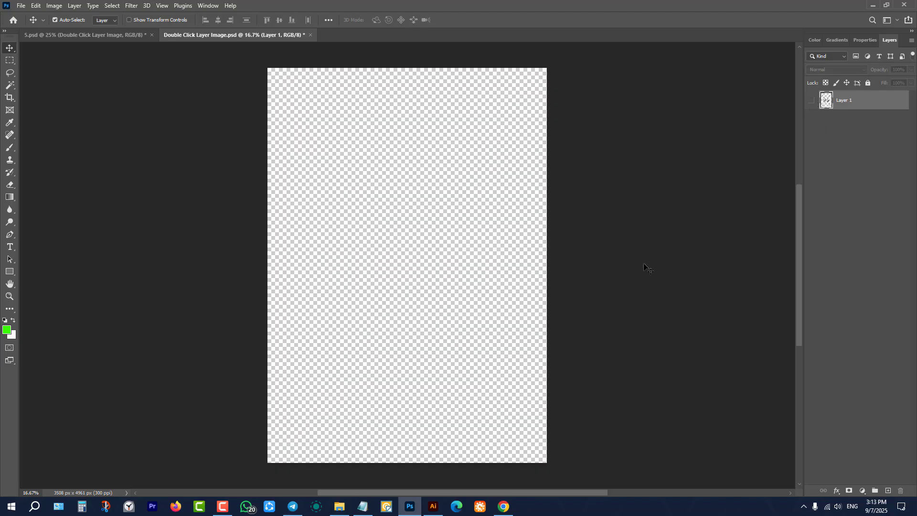
pyautogui.click(811, 100)
pyautogui.click(812, 101)
# Switch to t shirt design.ai in Illustrator and copy the coloured SUMMER palm tree artwork.
pyautogui.click(874, 5)
pyautogui.click(876, 6)
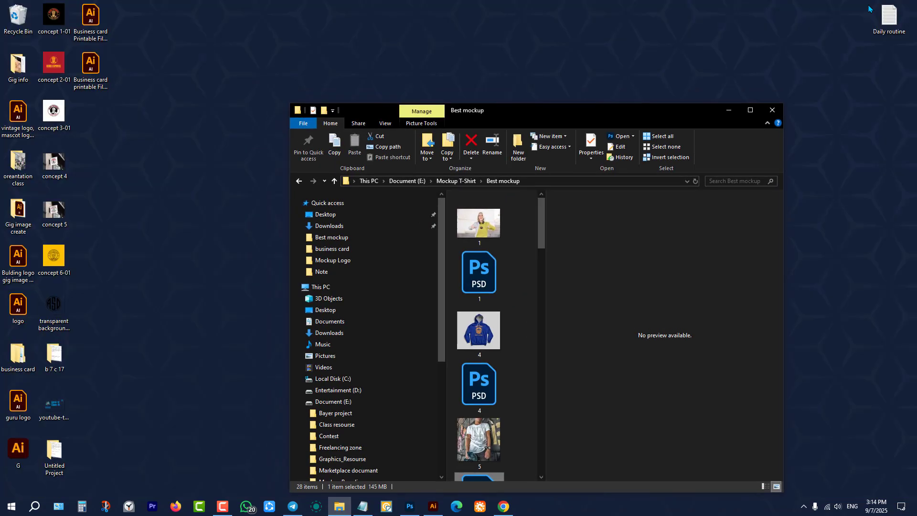
pyautogui.click(729, 110)
pyautogui.click(433, 506)
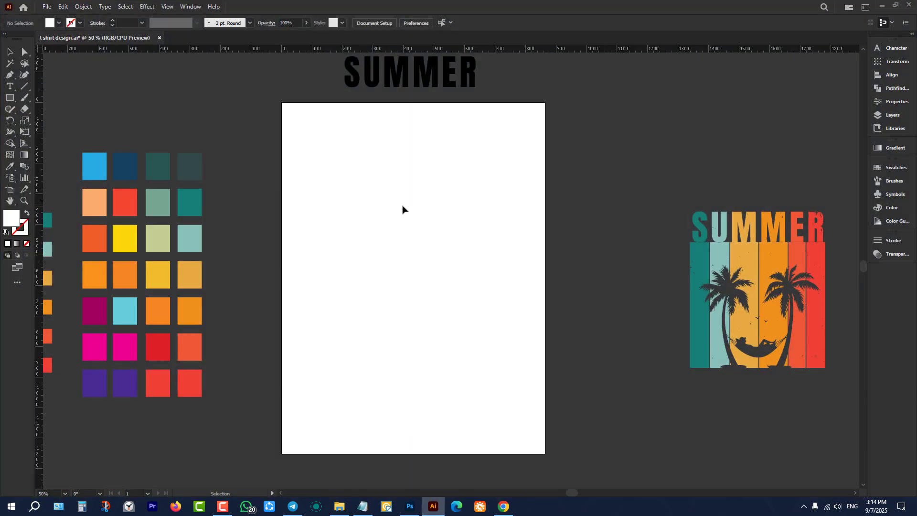
pyautogui.scroll(-4, 403, 209)
pyautogui.scroll(6, 549, 239)
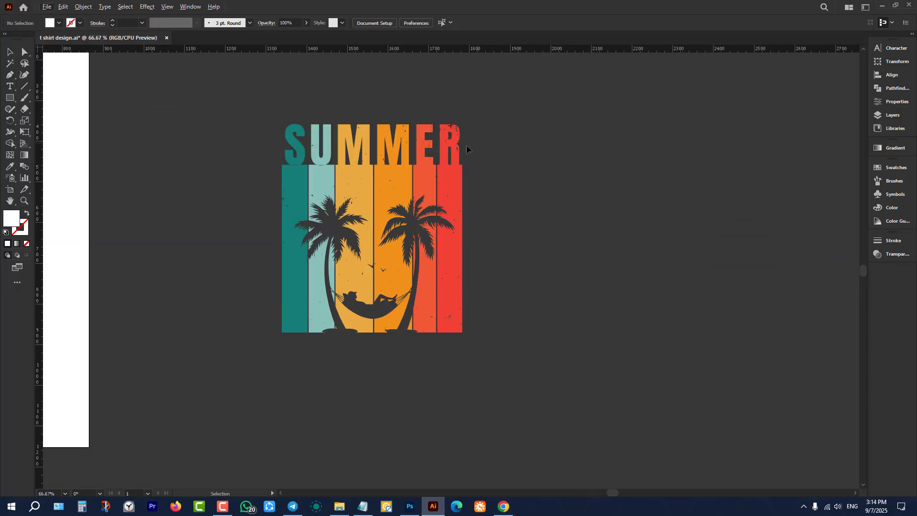
pyautogui.click(439, 167)
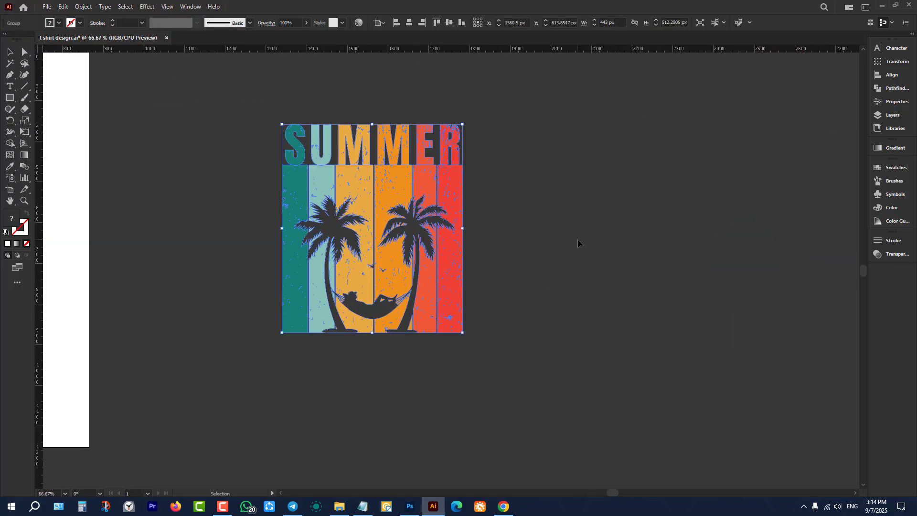
pyautogui.press('a')
pyautogui.press('v')
pyautogui.click(497, 395)
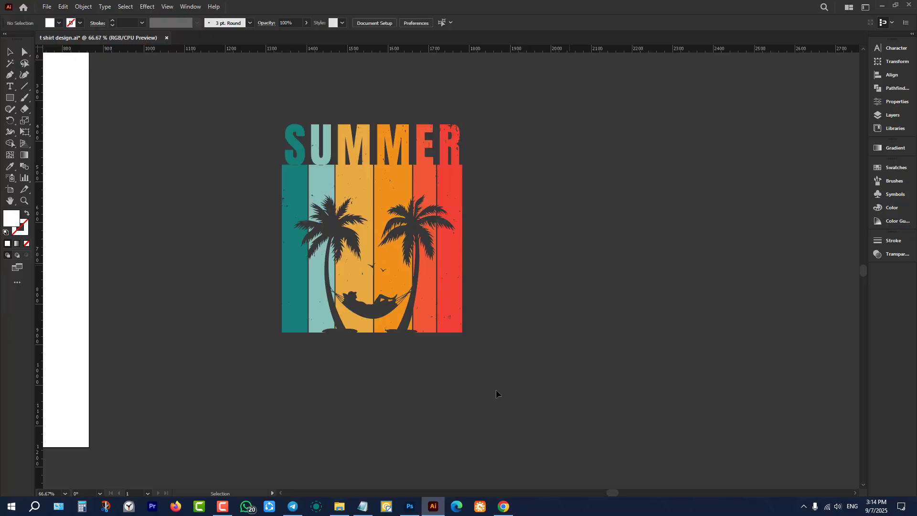
# Paste the SUMMER artwork into Photoshop's Double Click Layer Image.psd as Pixels and scale it to about 126%.
pyautogui.click(410, 506)
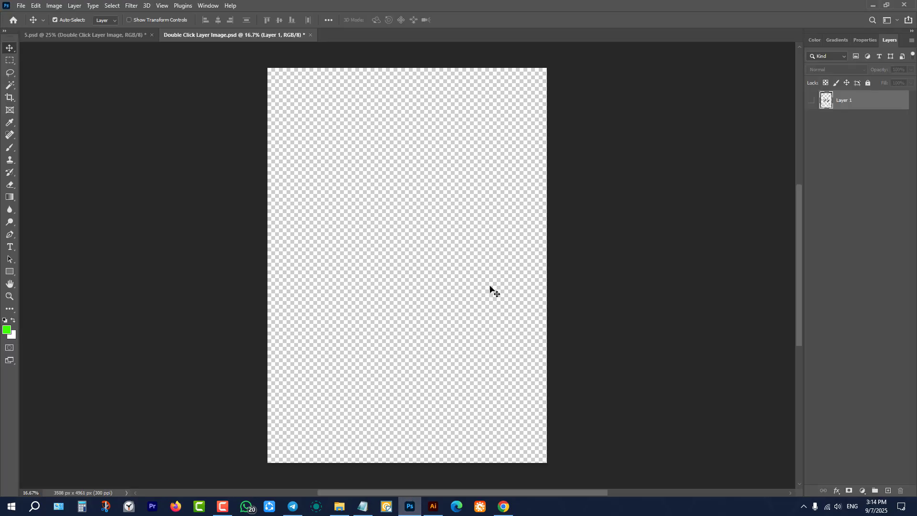
pyautogui.hotkey('ctrl', 'v')
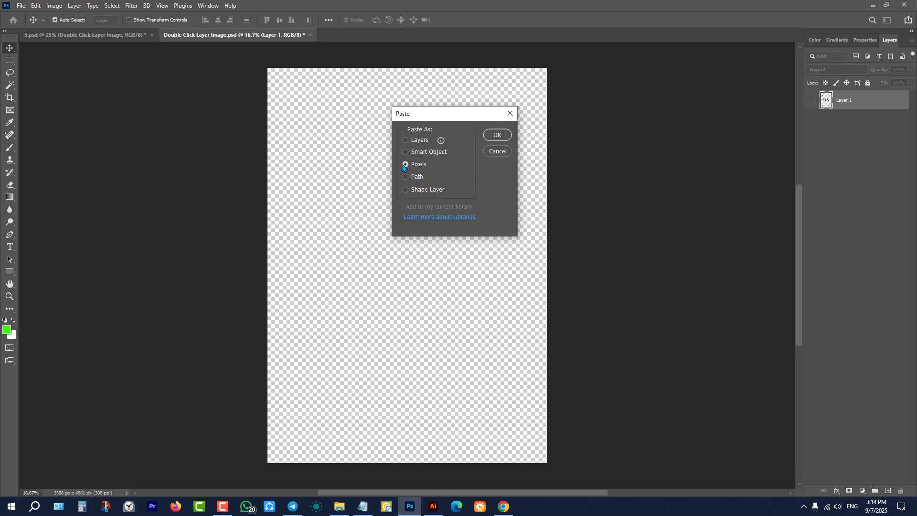
pyautogui.click(496, 138)
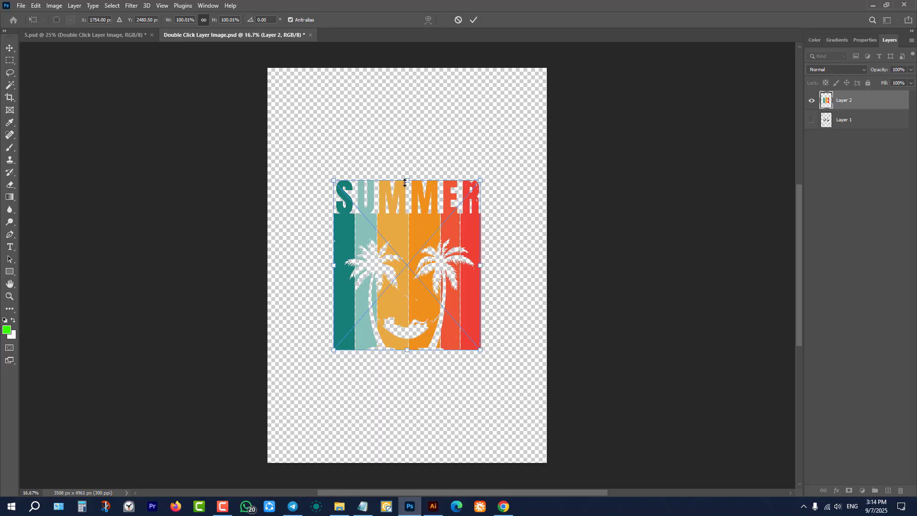
pyautogui.moveTo(405, 182); pyautogui.dragTo(405, 135)
pyautogui.moveTo(424, 214); pyautogui.dragTo(425, 236)
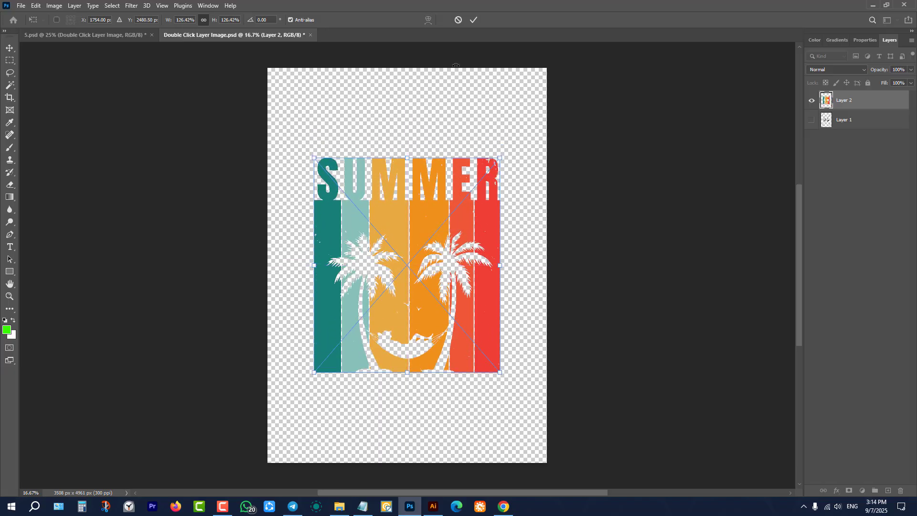
pyautogui.click(475, 20)
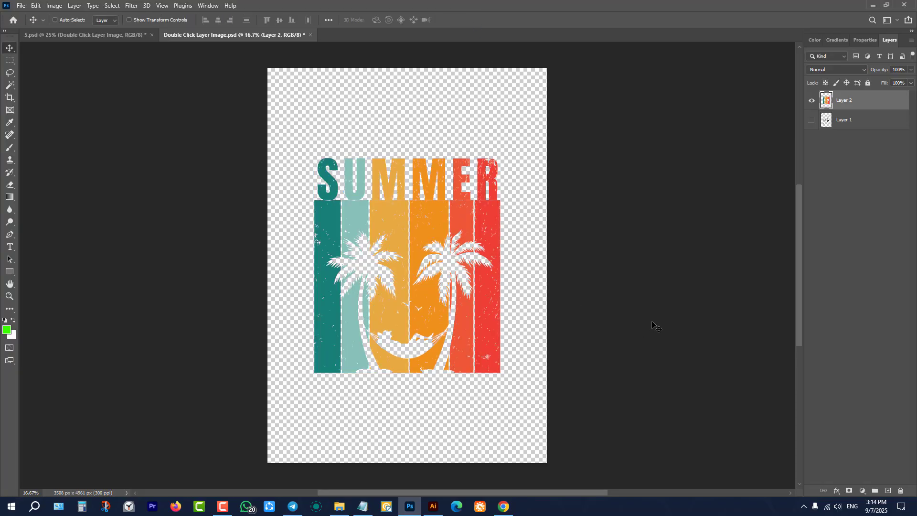
# Save the smart object contents and return to 5.psd to check the design on the T-shirt.
pyautogui.hotkey('ctrl', 's')
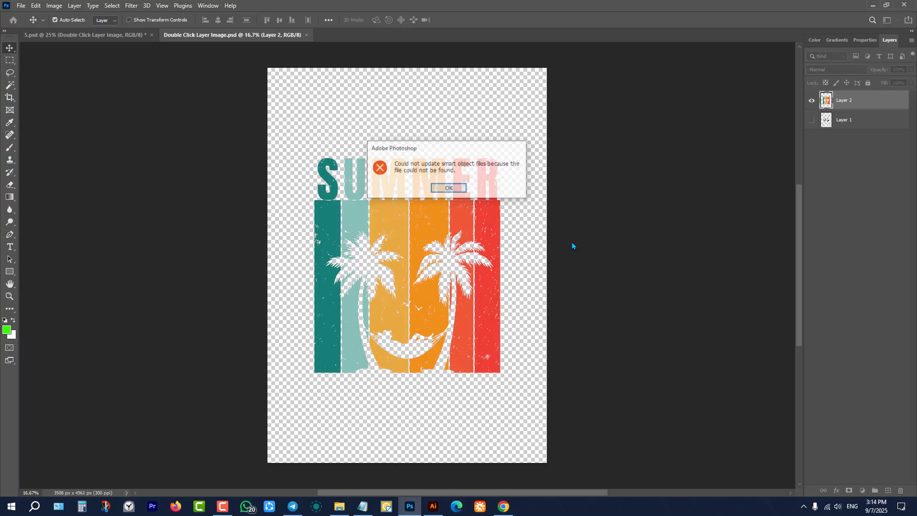
pyautogui.click(461, 192)
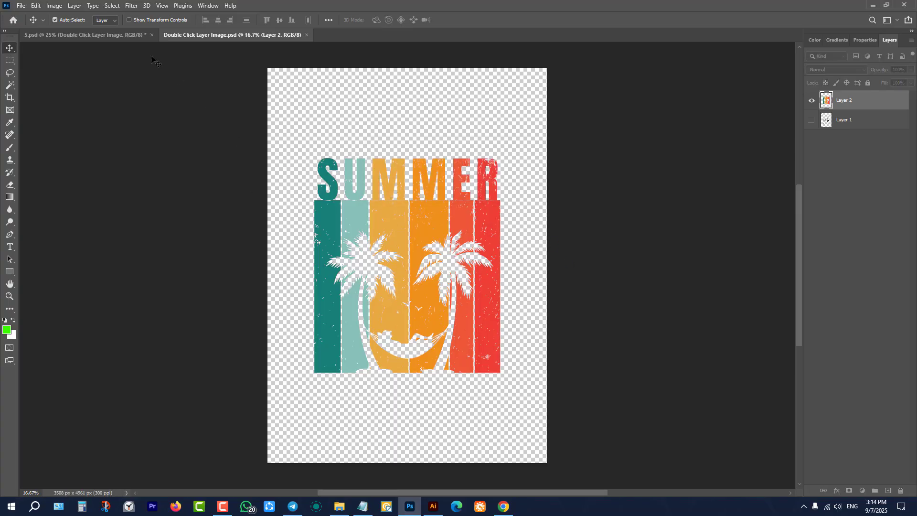
pyautogui.click(133, 39)
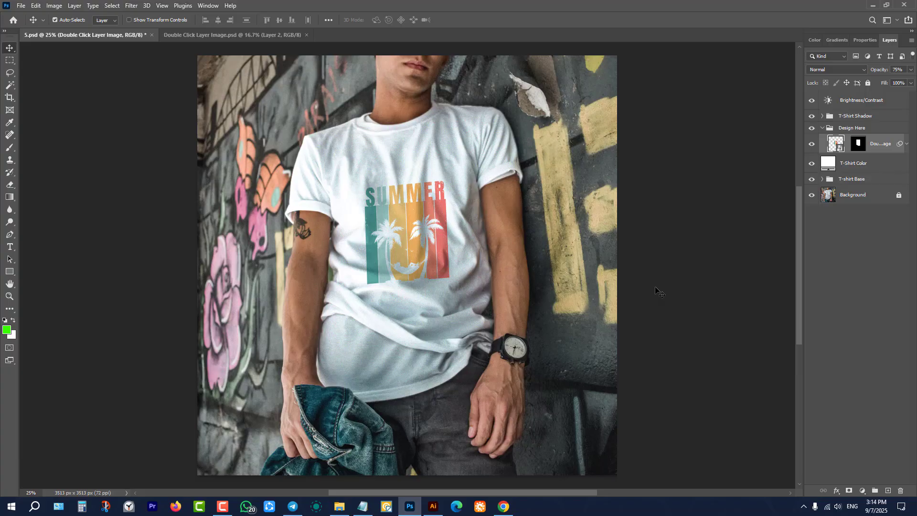
# Close Double Click Layer Image.psd and 5.psd without saving the changes to 5.psd.
pyautogui.click(306, 35)
pyautogui.moveTo(151, 37); pyautogui.dragTo(153, 37)
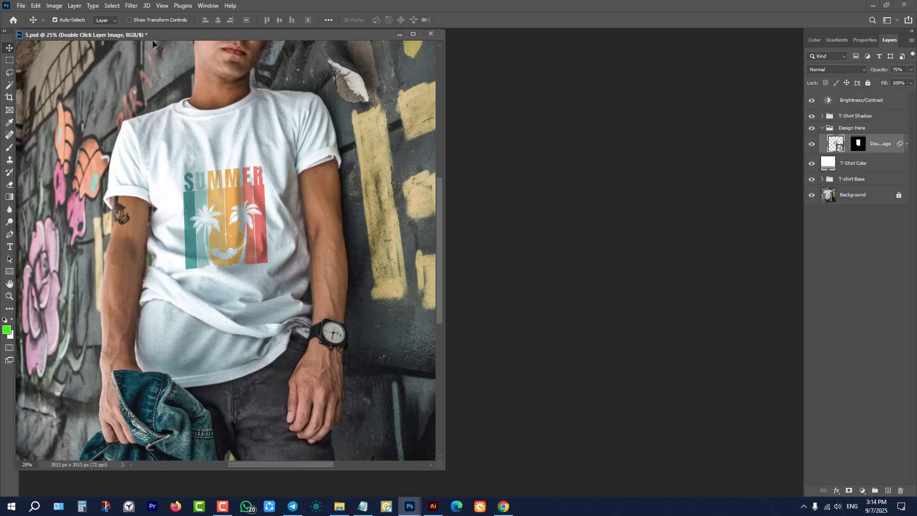
pyautogui.click(430, 35)
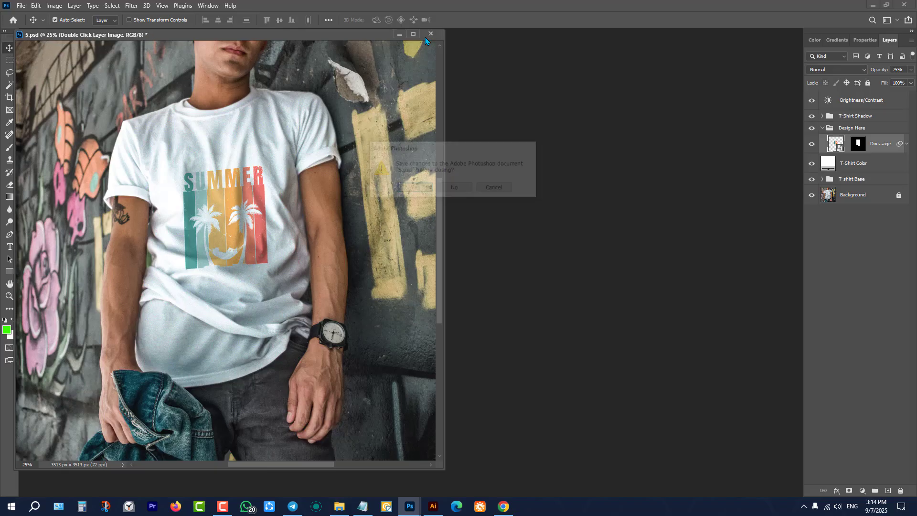
pyautogui.click(463, 189)
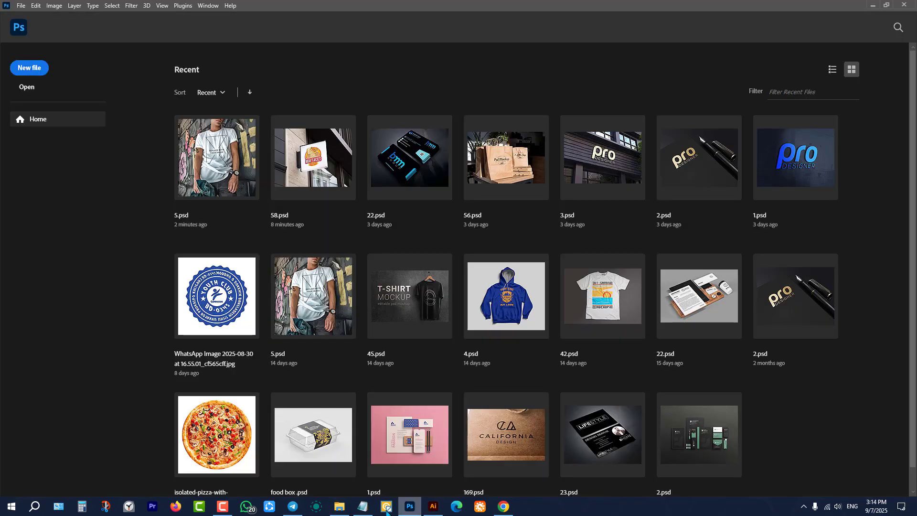
# Switch to the Best mockup folder in File Explorer, preview its mockup images and open the red hoodie mockup 9.psd.
pyautogui.click(347, 507)
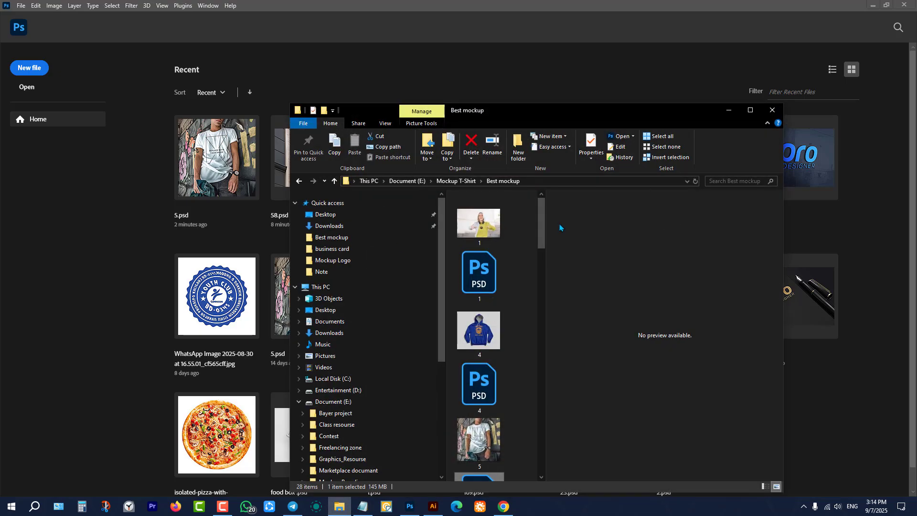
pyautogui.doubleClick(748, 109)
pyautogui.click(243, 158)
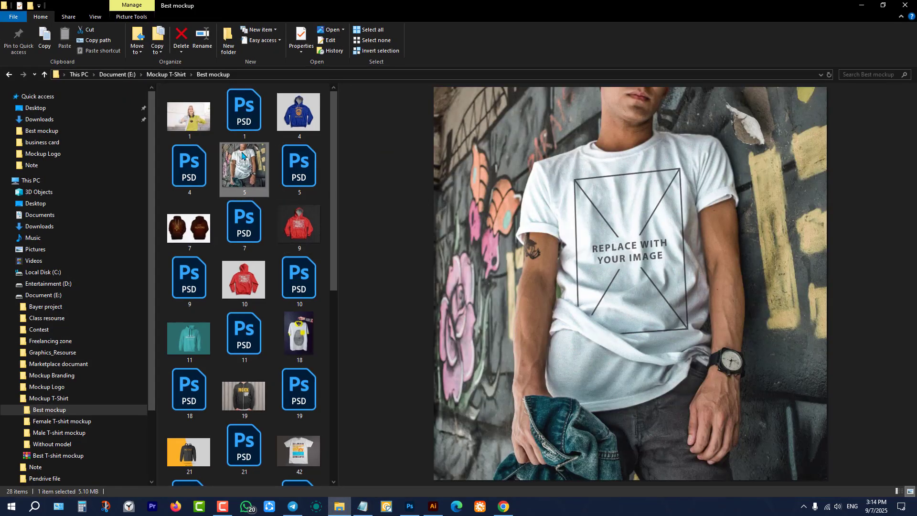
pyautogui.click(206, 125)
pyautogui.click(296, 235)
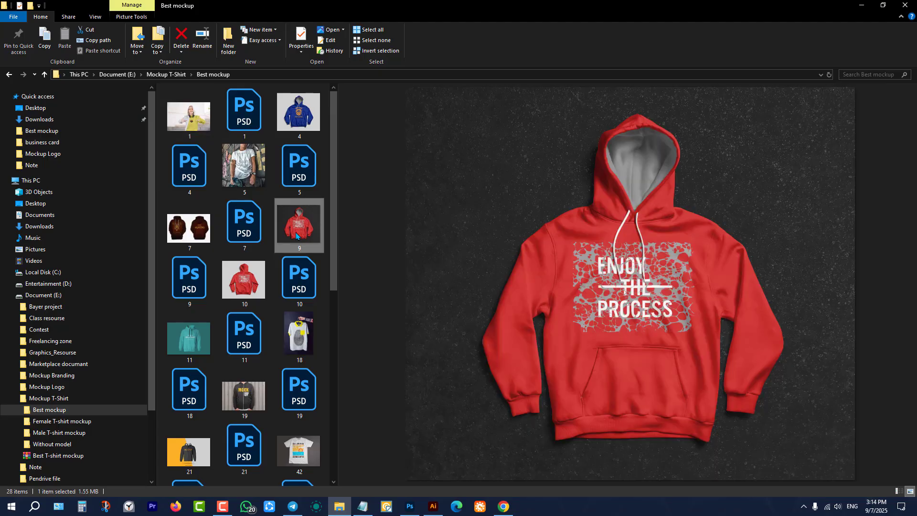
pyautogui.doubleClick(208, 290)
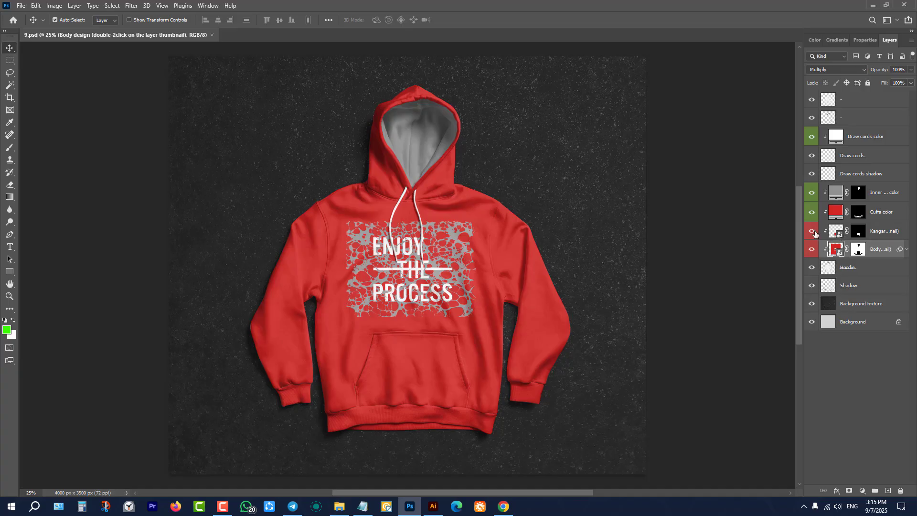
# Toggle the visibility of the kangaroo pocket and Body design layers to examine which hoodie parts they control.
pyautogui.click(815, 233)
pyautogui.click(815, 233)
pyautogui.click(814, 233)
pyautogui.click(811, 232)
pyautogui.click(811, 233)
pyautogui.click(811, 232)
pyautogui.click(811, 232)
pyautogui.click(810, 252)
pyautogui.click(810, 252)
pyautogui.click(811, 252)
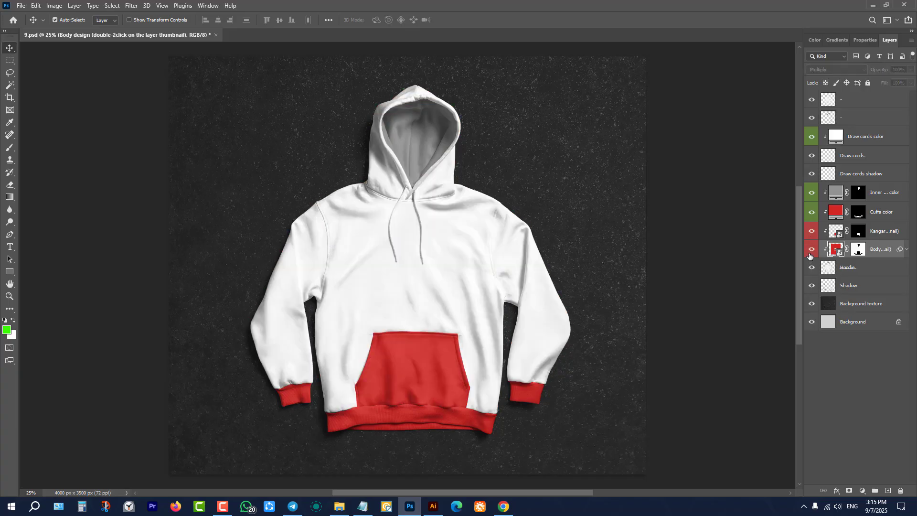
pyautogui.click(810, 252)
# Open the Body design layer's smart object contents and toggle the Placeholder layer to examine what it contains.
pyautogui.doubleClick(836, 250)
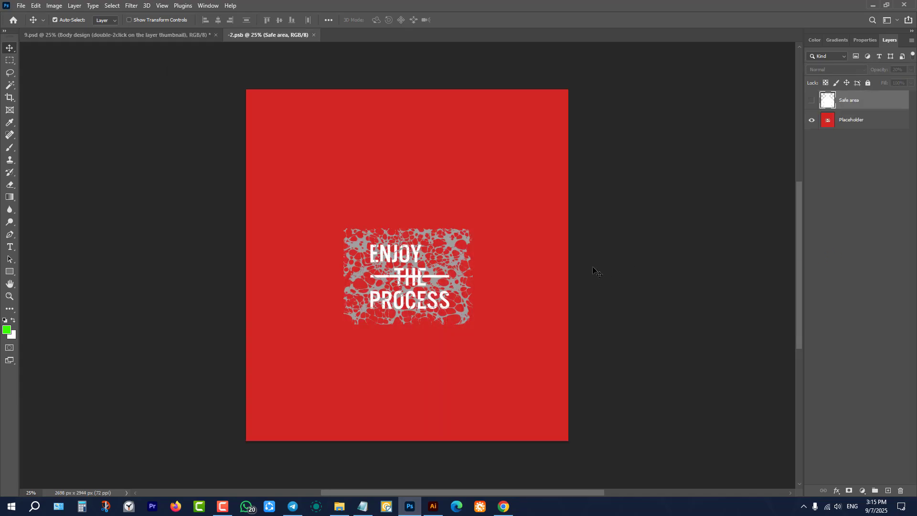
pyautogui.click(812, 122)
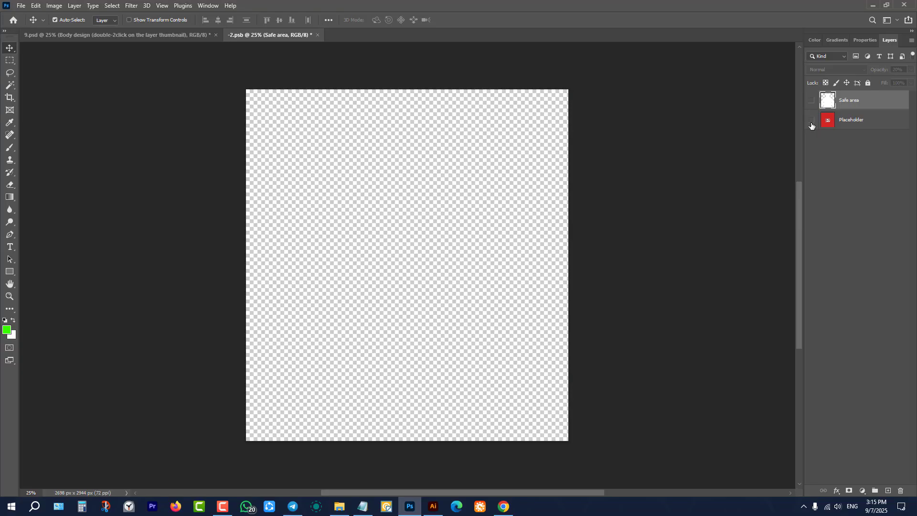
pyautogui.click(812, 122)
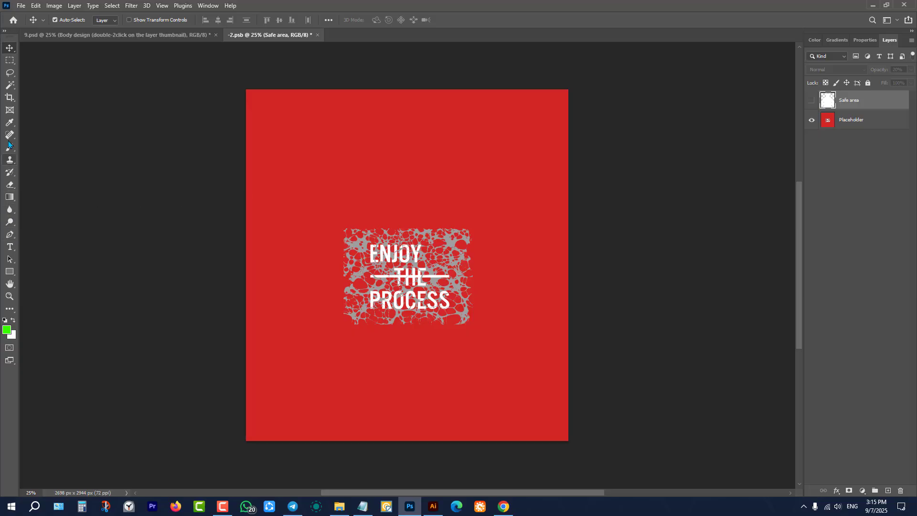
# Sample the red background colour with the Eyedropper and fill the whole Placeholder layer with it.
pyautogui.click(8, 124)
pyautogui.click(326, 150)
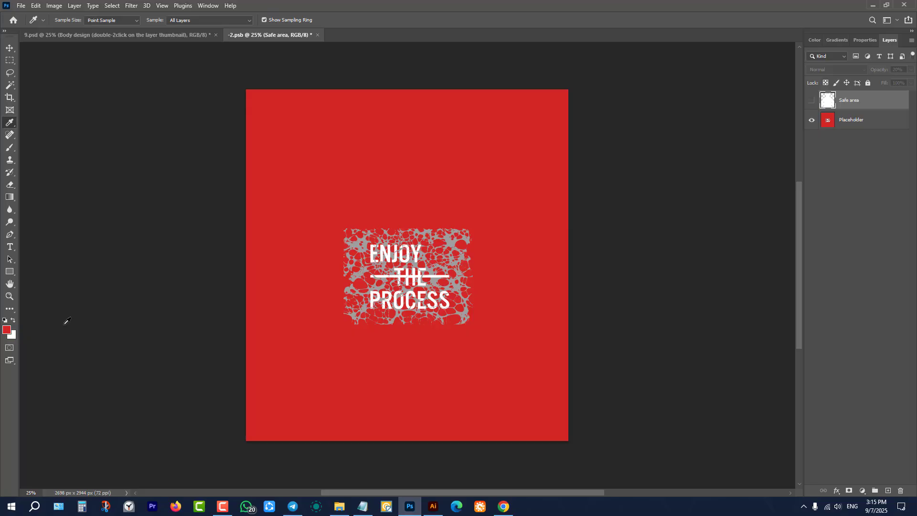
pyautogui.click(852, 127)
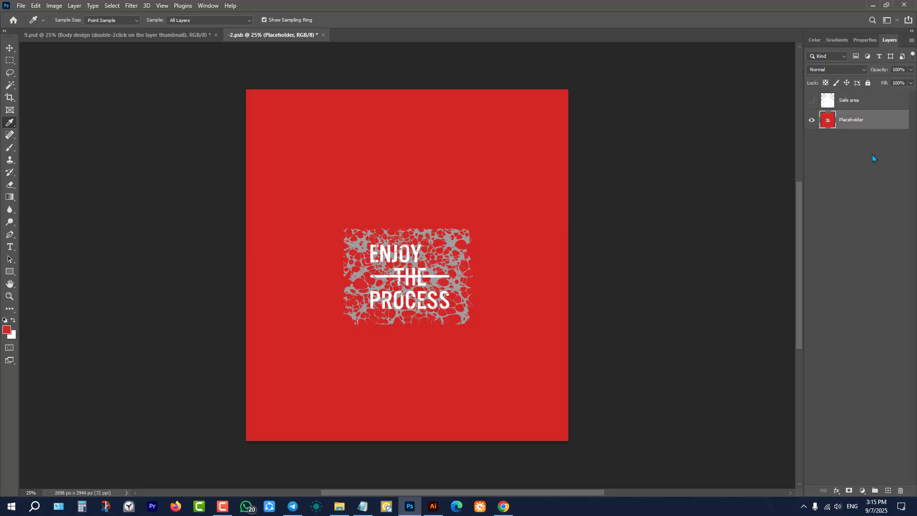
pyautogui.hotkey('ctrl', 'BackSpace')
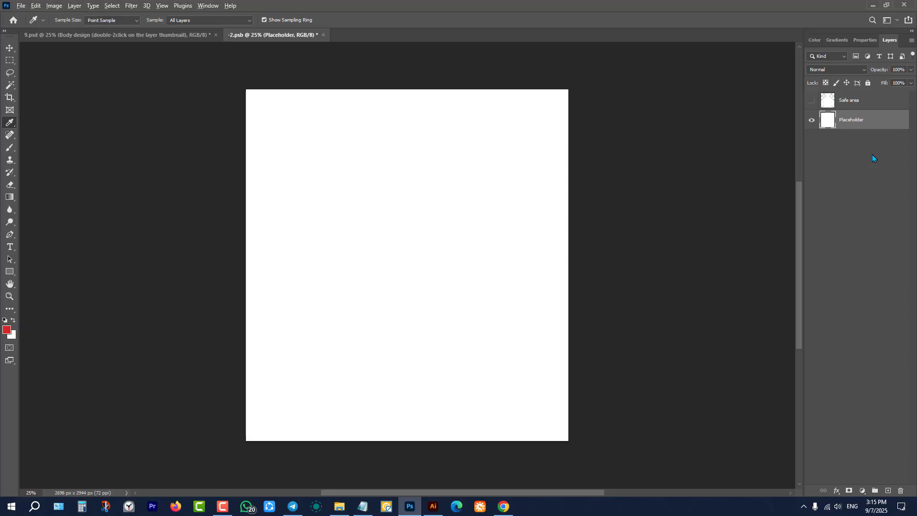
pyautogui.hotkey('alt', 'BackSpace')
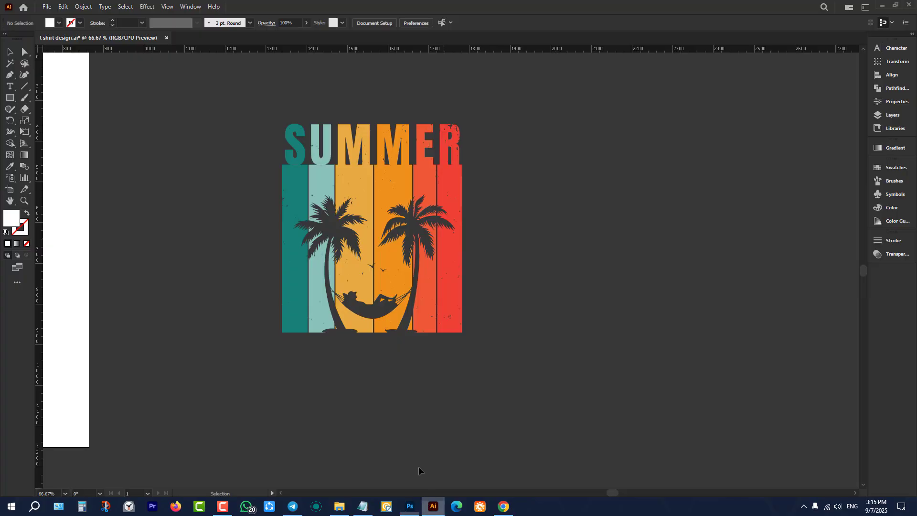
# Check the SUMMER artwork in Illustrator, then return to Photoshop and hide the Placeholder layer in -2.psb.
pyautogui.click(434, 506)
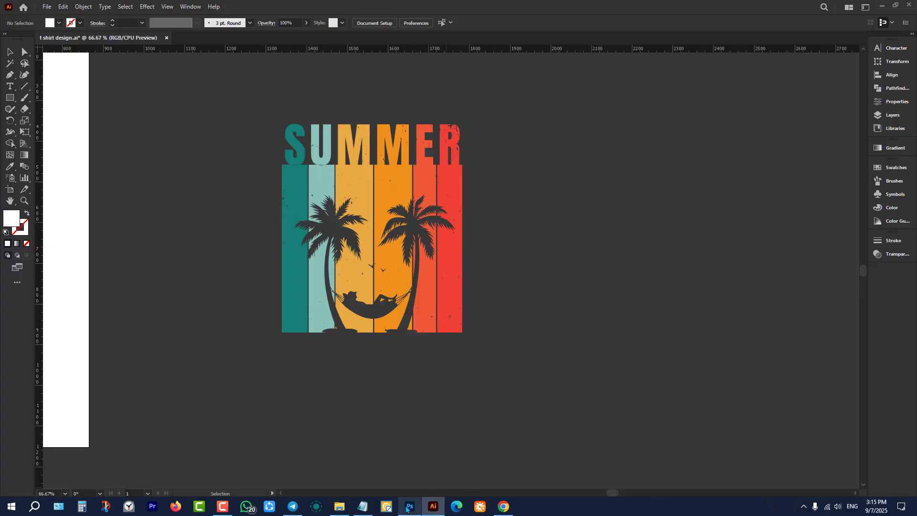
pyautogui.click(410, 506)
pyautogui.click(812, 120)
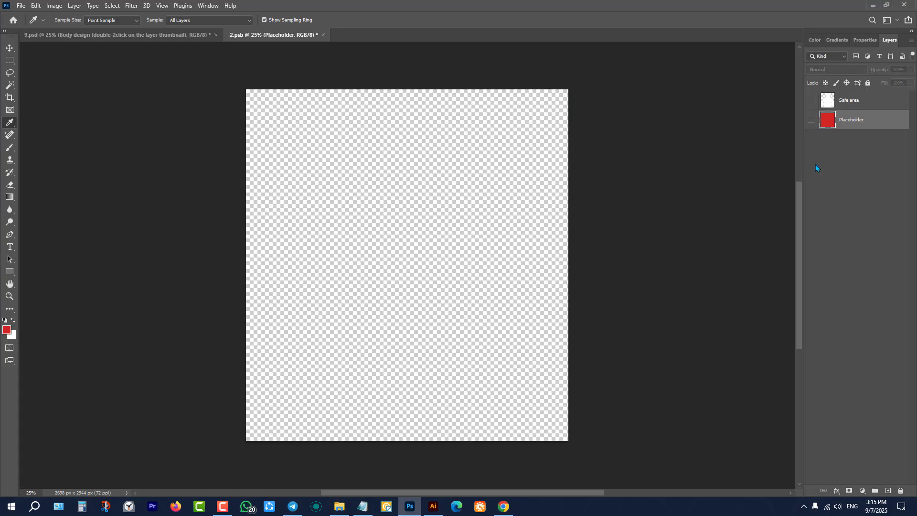
# Switch to t shirt design.ai in Illustrator and bring the SUMMER palm tree artwork into -2.psb in Photoshop as a Vector Smart Object.
pyautogui.click(433, 506)
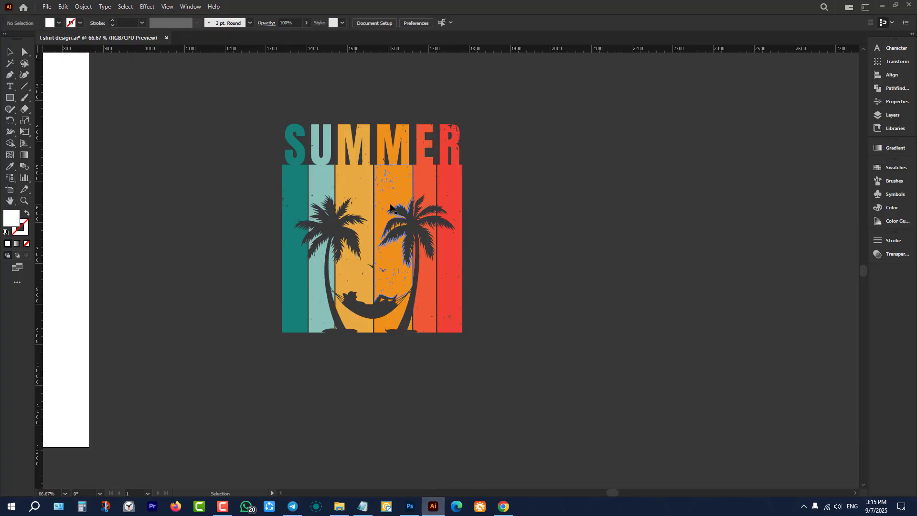
pyautogui.moveTo(377, 230); pyautogui.dragTo(458, 244)
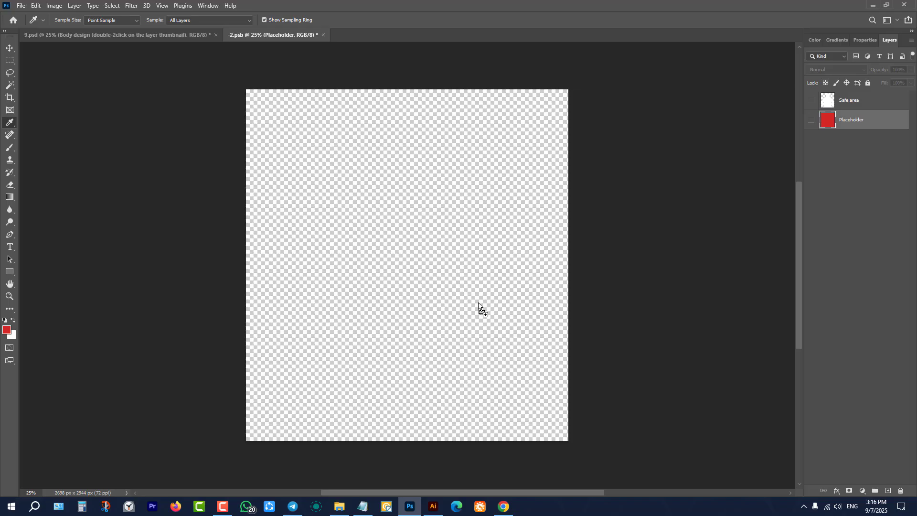
pyautogui.moveTo(426, 269); pyautogui.dragTo(407, 268)
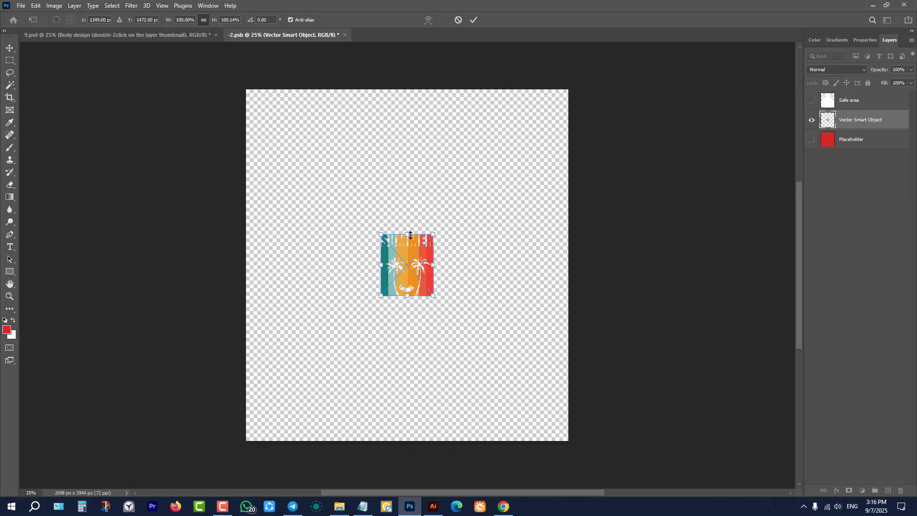
# Scale the placed SUMMER artwork to about 267% and save -2.psb to update the hoodie in 9.psd.
pyautogui.moveTo(410, 228); pyautogui.dragTo(408, 183)
pyautogui.click(473, 20)
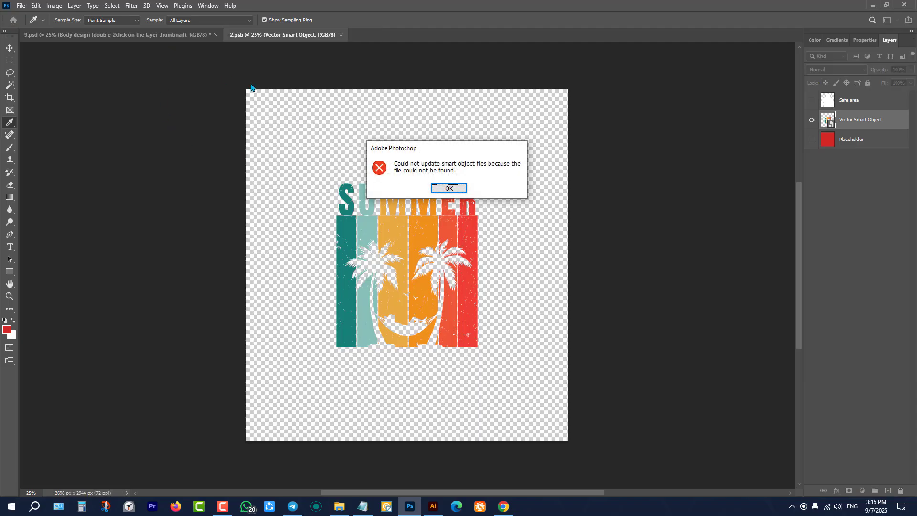
pyautogui.click(449, 188)
pyautogui.click(185, 37)
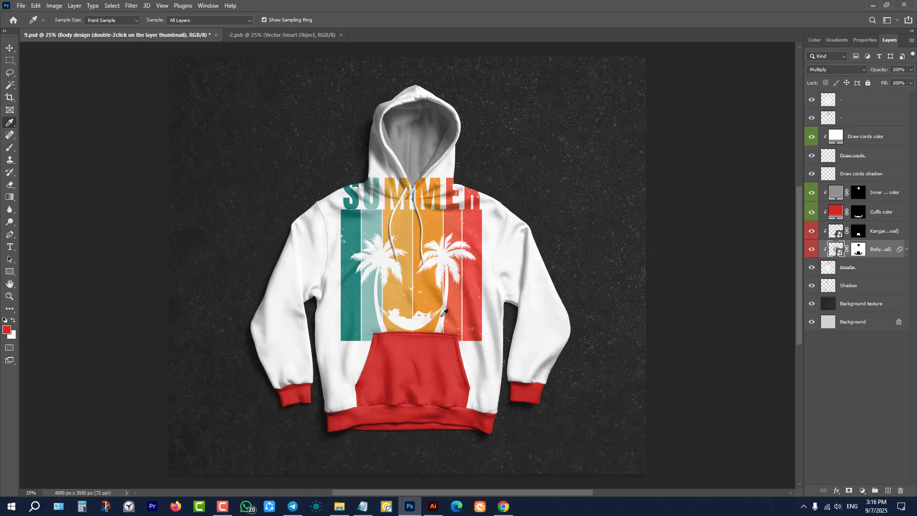
# Scale the SUMMER artwork in -2.psb to about 186% and move it slightly higher, saving the update to 9.psd.
pyautogui.click(266, 38)
pyautogui.hotkey('ctrl', 't')
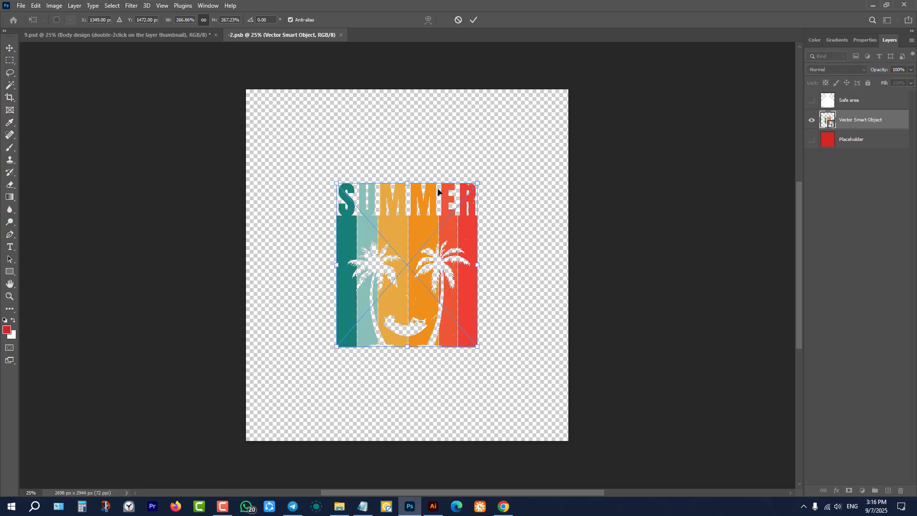
pyautogui.moveTo(407, 183); pyautogui.dragTo(408, 233)
pyautogui.click(473, 19)
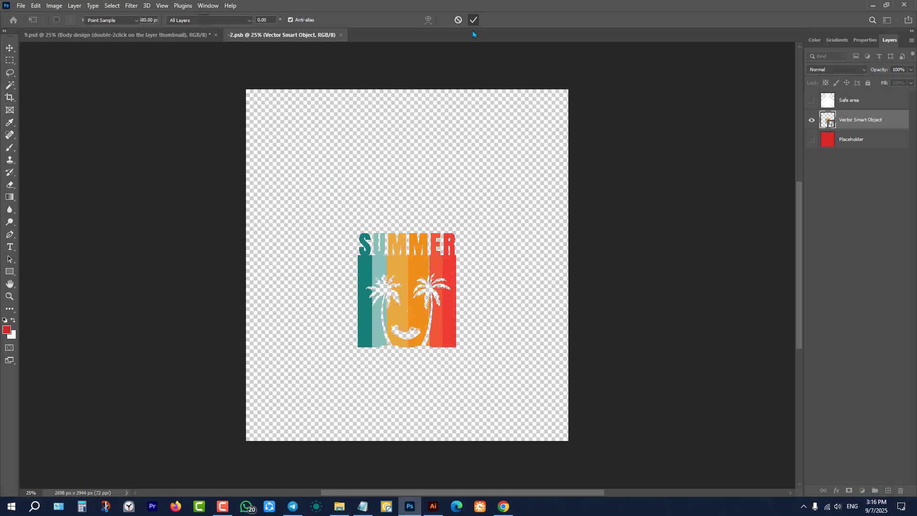
pyautogui.press('v')
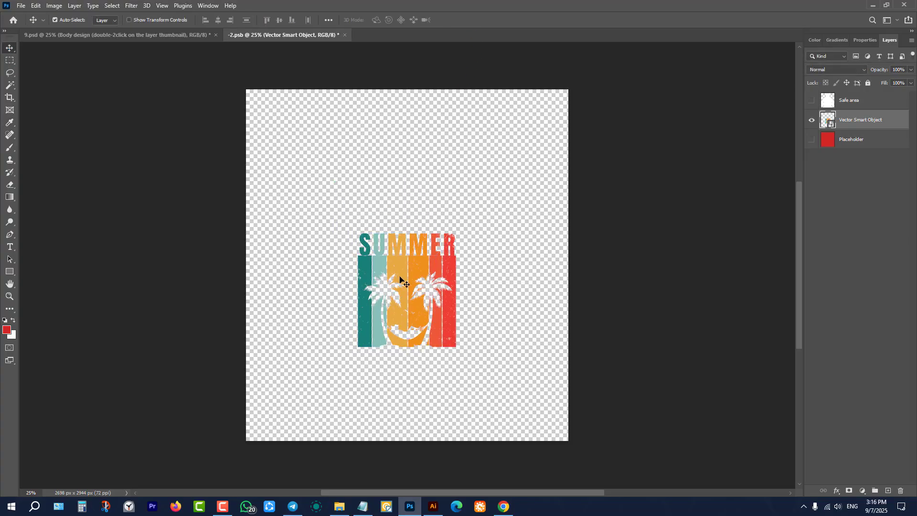
pyautogui.moveTo(405, 282); pyautogui.dragTo(398, 266)
pyautogui.hotkey('ctrl', 's')
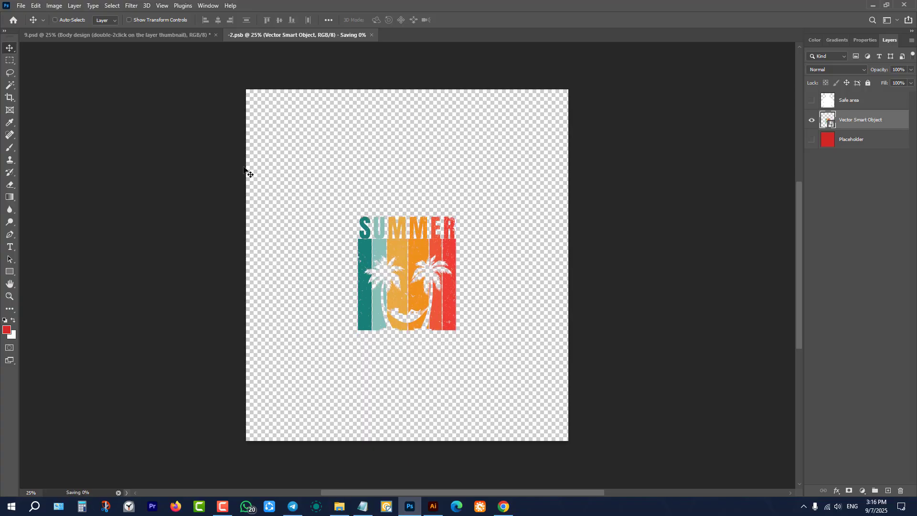
pyautogui.click(450, 188)
pyautogui.click(165, 33)
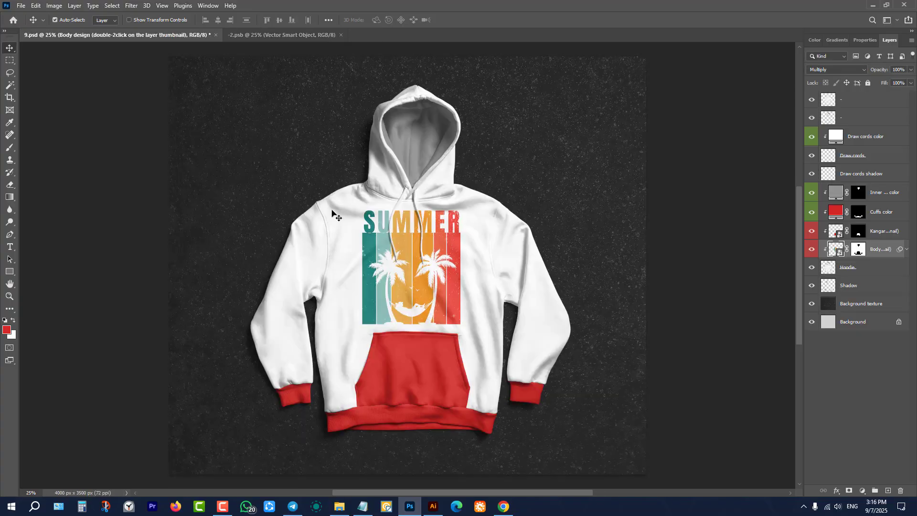
# Reduce the SUMMER artwork in -2.psb to about 136% and save it to update the hoodie in 9.psd.
pyautogui.click(313, 35)
pyautogui.hotkey('ctrl', 't')
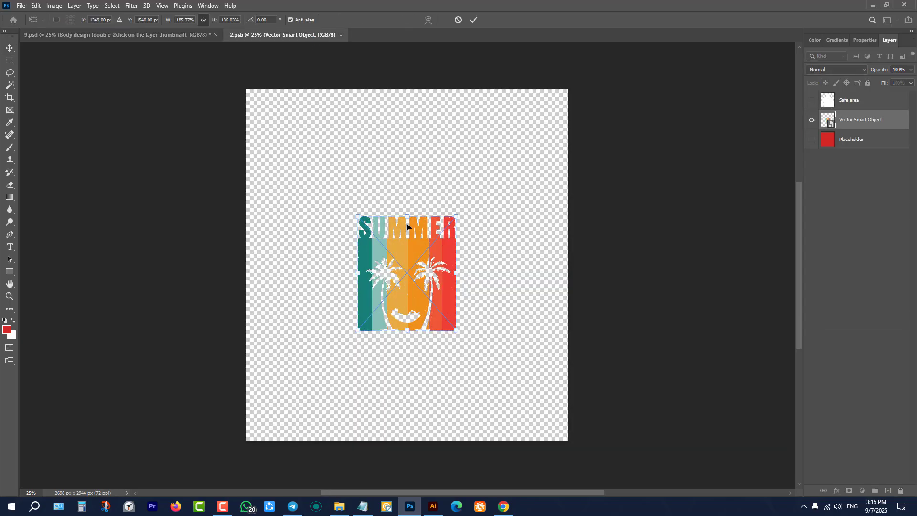
pyautogui.moveTo(409, 218); pyautogui.dragTo(409, 232)
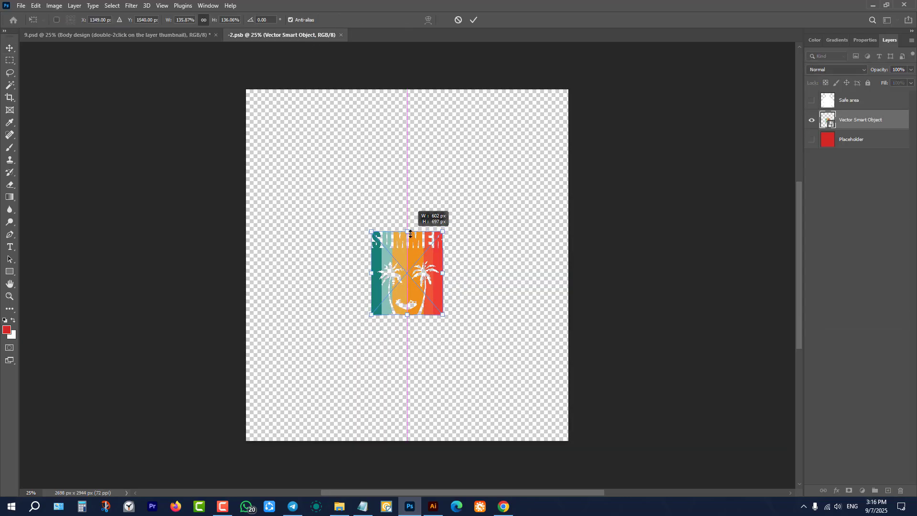
pyautogui.click(473, 19)
pyautogui.hotkey('ctrl', 's')
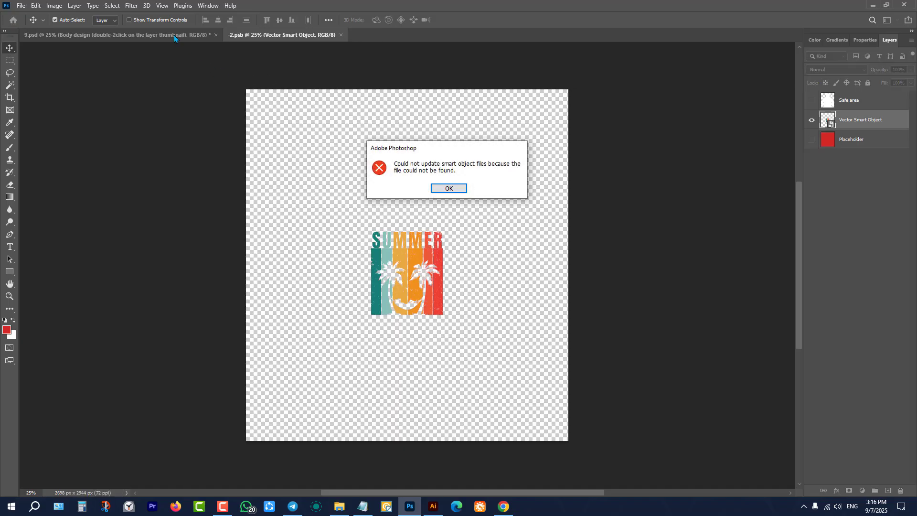
pyautogui.click(447, 188)
pyautogui.click(168, 36)
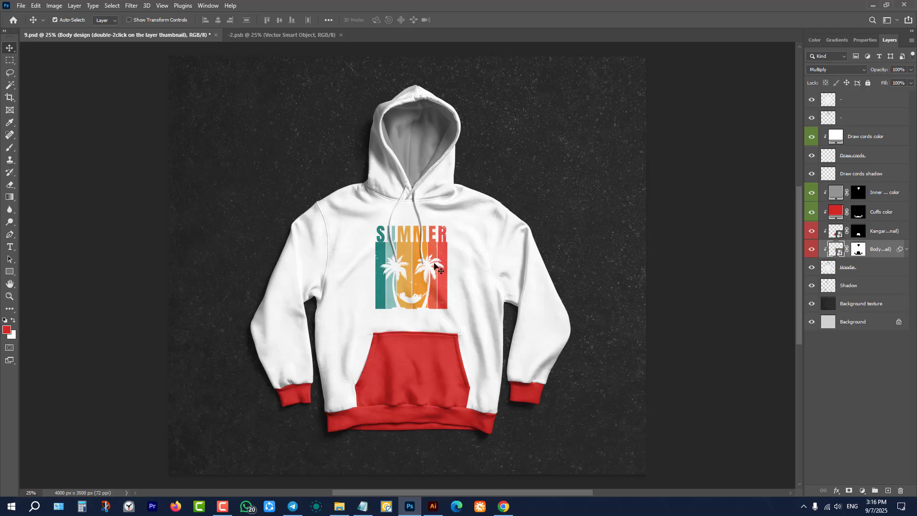
# Close -2.psb and the hoodie mockup 9.psd without saving the changes to 9.psd.
pyautogui.click(341, 35)
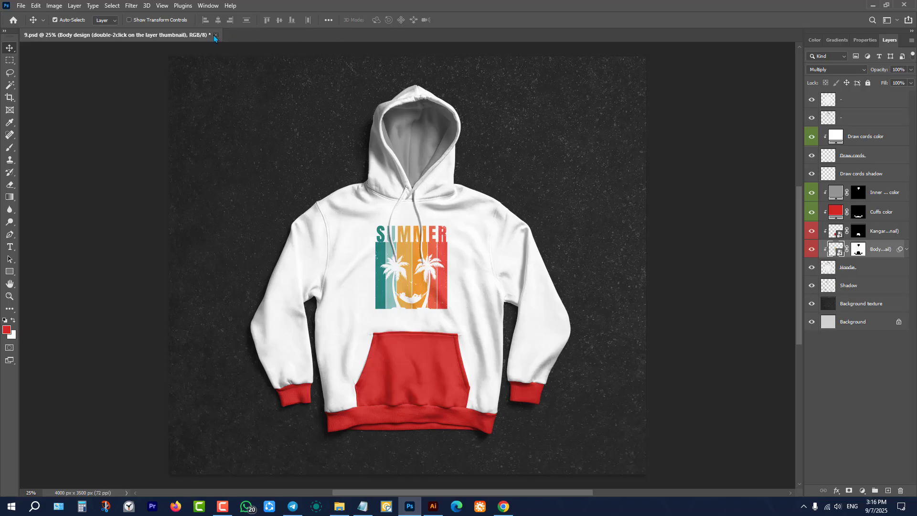
pyautogui.click(214, 37)
pyautogui.click(456, 188)
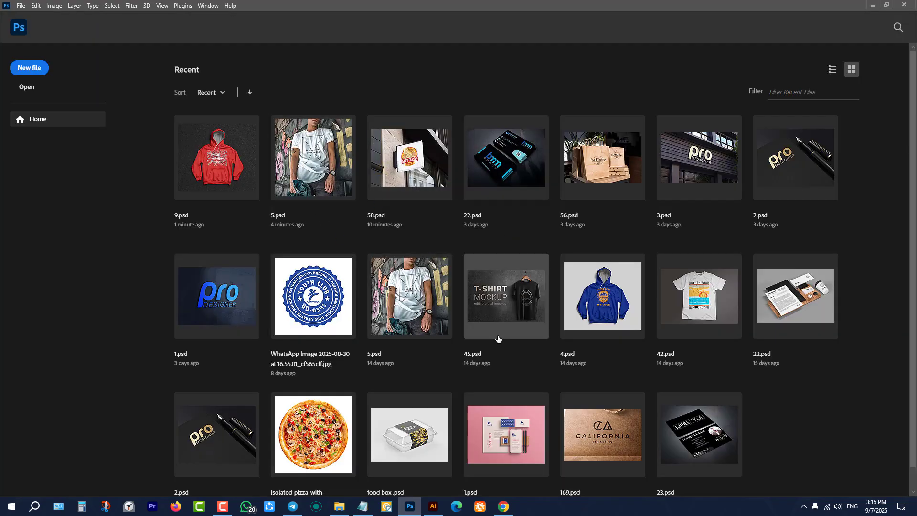
# Switch to the Best mockup folder in File Explorer and open the front-and-back hoodie mockup 7.psd.
pyautogui.click(340, 506)
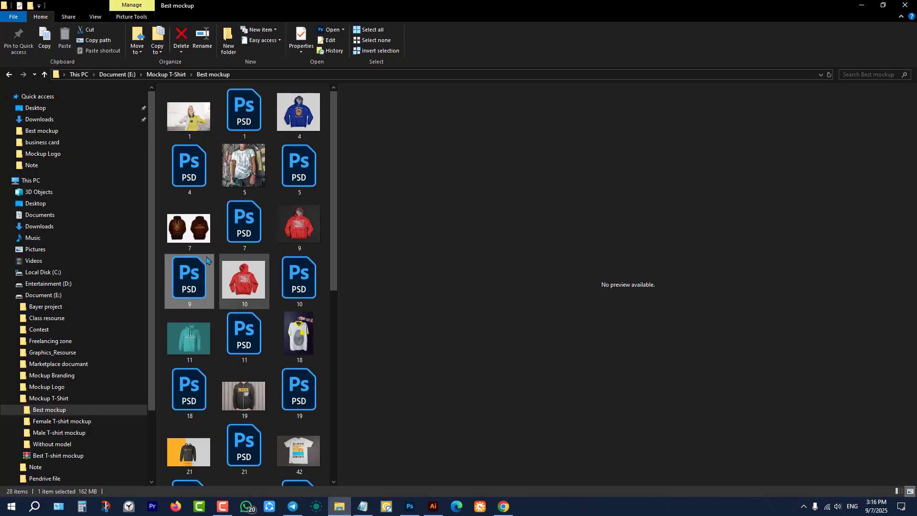
pyautogui.doubleClick(244, 221)
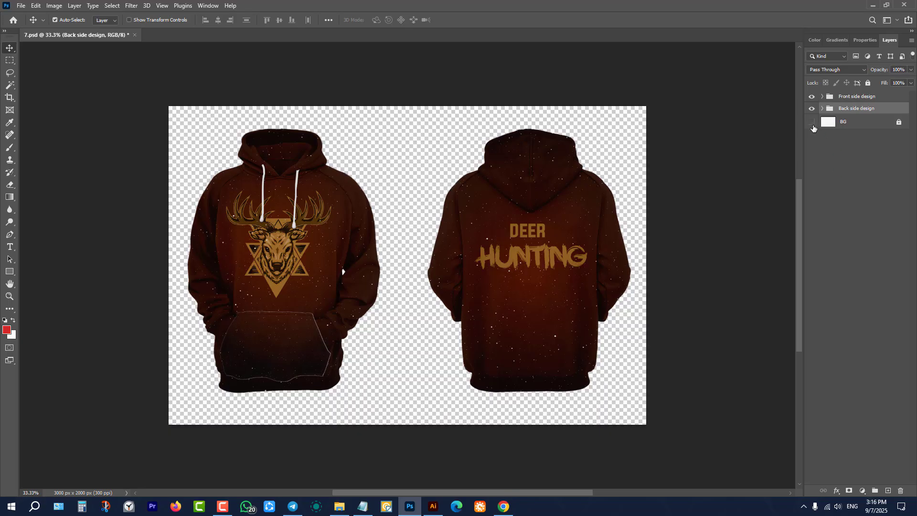
# Make the BG layer visible and open the Front Design smart object from the Front side design group.
pyautogui.click(811, 122)
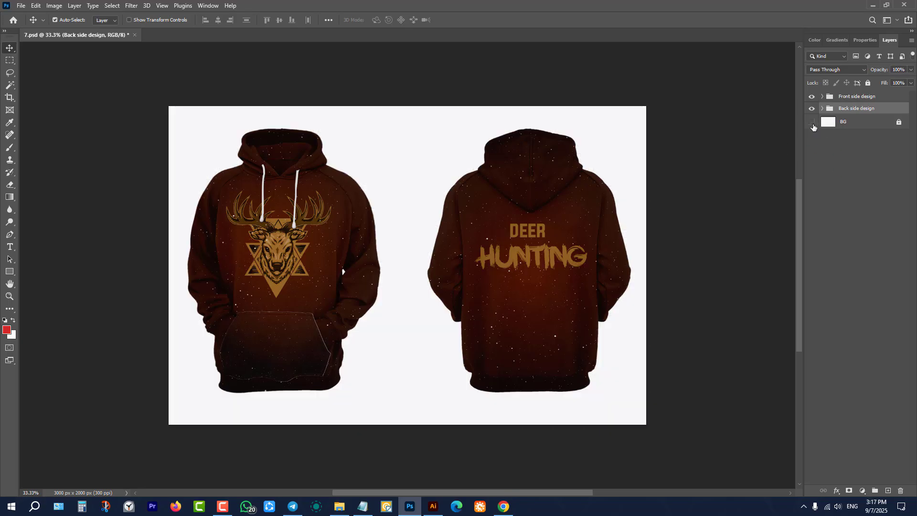
pyautogui.click(813, 125)
pyautogui.click(823, 97)
pyautogui.click(823, 97)
pyautogui.click(823, 97)
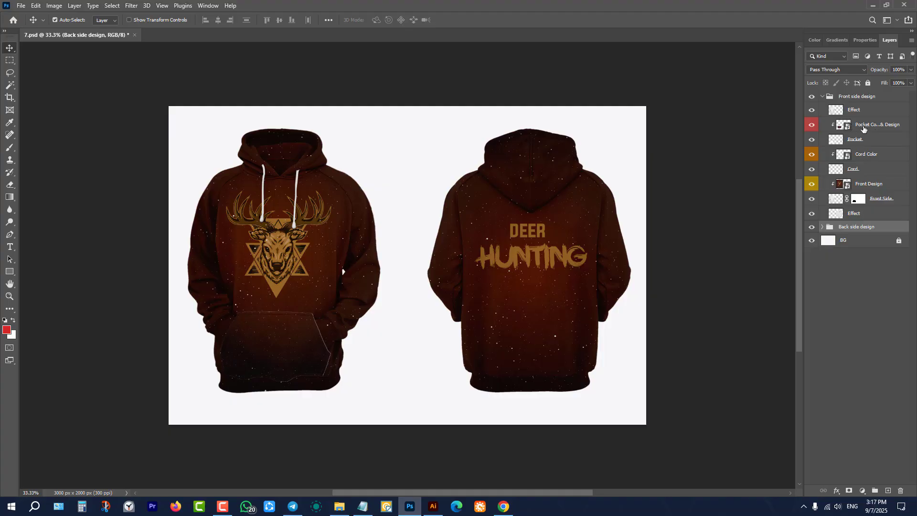
pyautogui.doubleClick(844, 186)
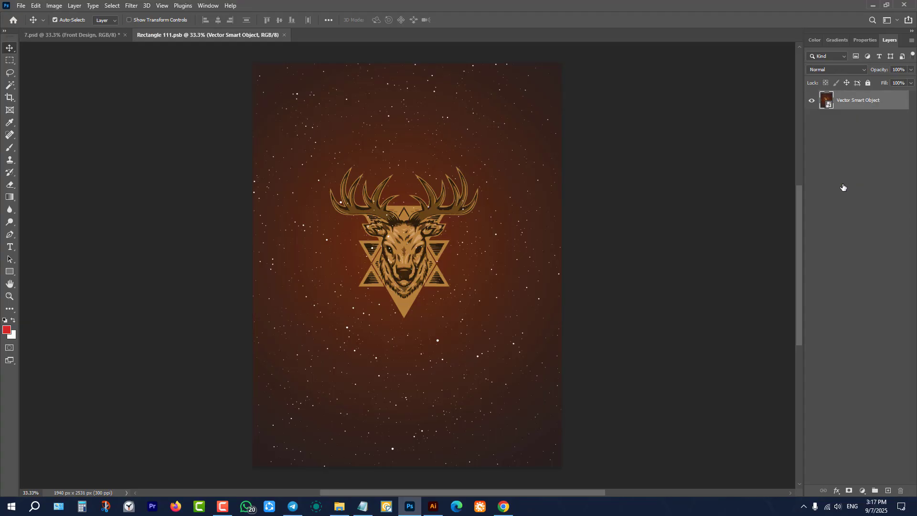
# Hide the deer artwork in Rectangle 111.psb and bring in the SUMMER palm-tree design from Illustrator.
pyautogui.click(812, 101)
pyautogui.click(809, 102)
pyautogui.click(811, 100)
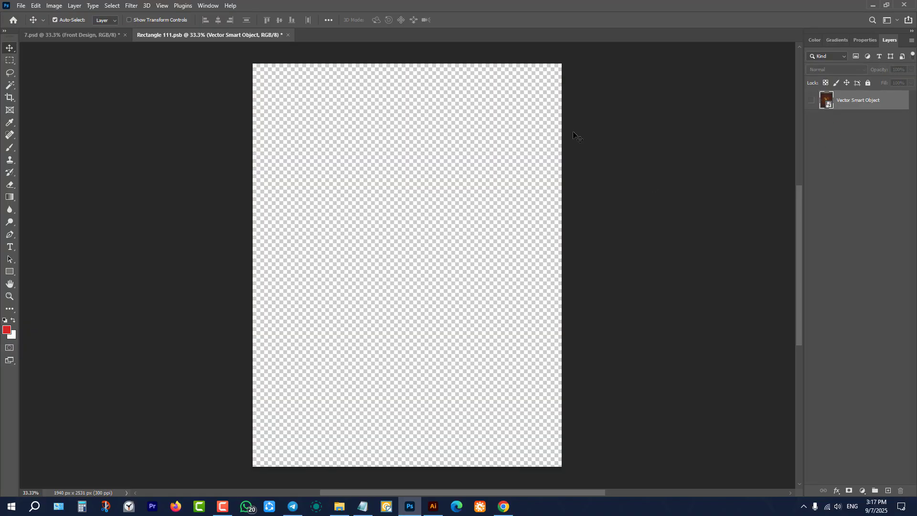
pyautogui.click(433, 506)
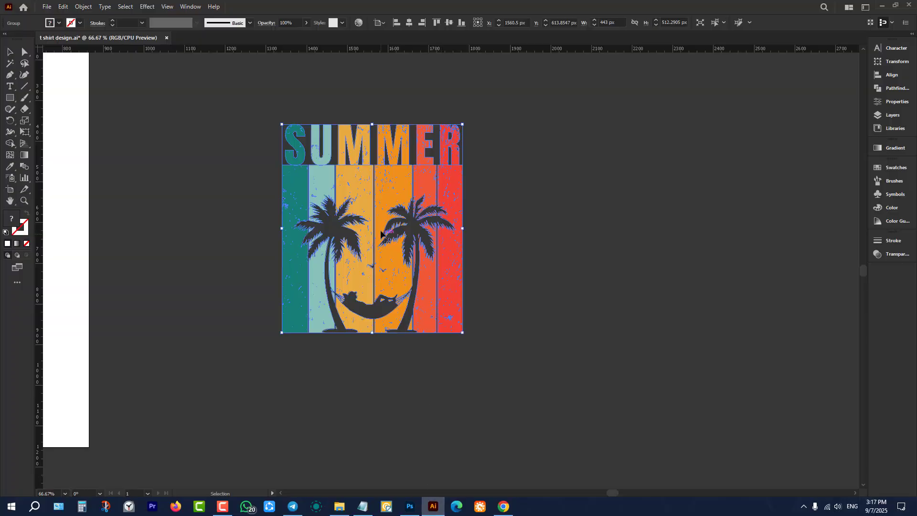
pyautogui.moveTo(384, 236); pyautogui.dragTo(428, 242)
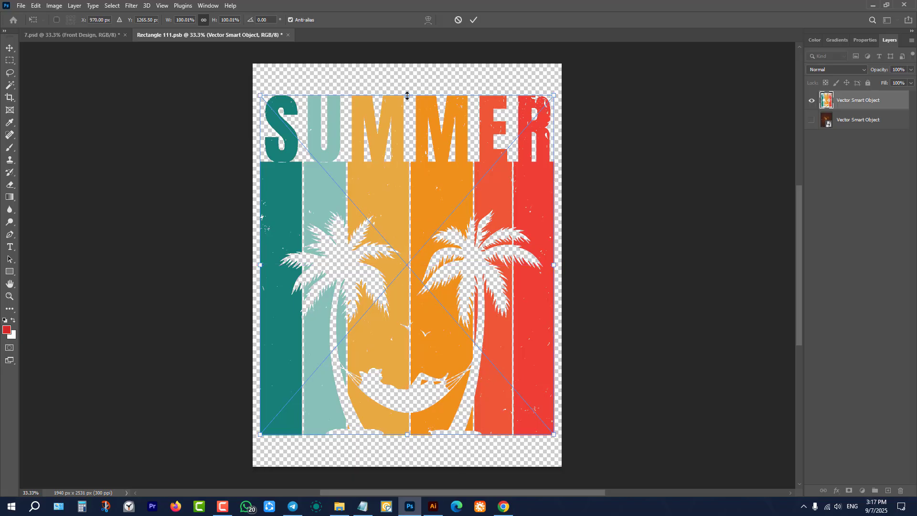
# Scale the placed SUMMER design to about 79% and save the smart object to update the hoodie front in 7.psd.
pyautogui.moveTo(407, 96); pyautogui.dragTo(409, 127)
pyautogui.click(473, 20)
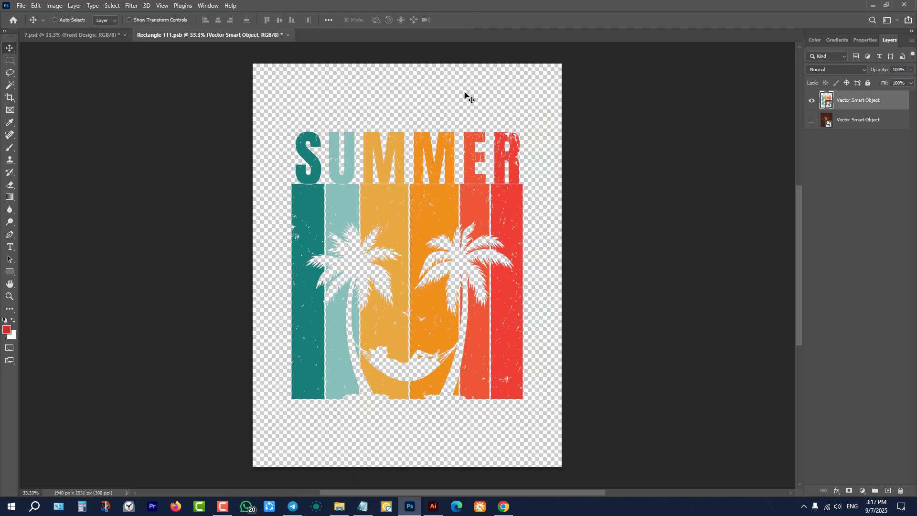
pyautogui.hotkey('ctrl', 's')
pyautogui.hotkey('ctrl', 'Tab')
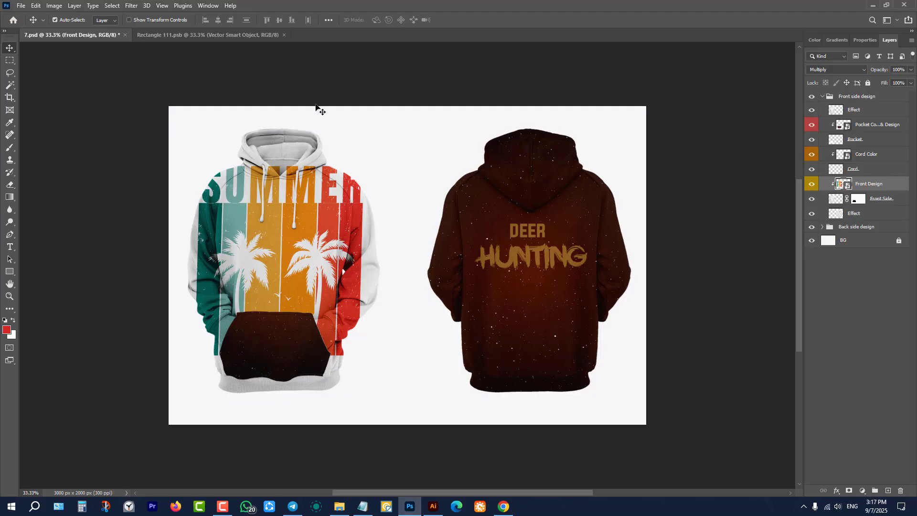
# Reduce the SUMMER artwork in Rectangle 111.psb to about 29%, save it, and check the hoodie front in 7.psd.
pyautogui.click(261, 37)
pyautogui.hotkey('ctrl', 't')
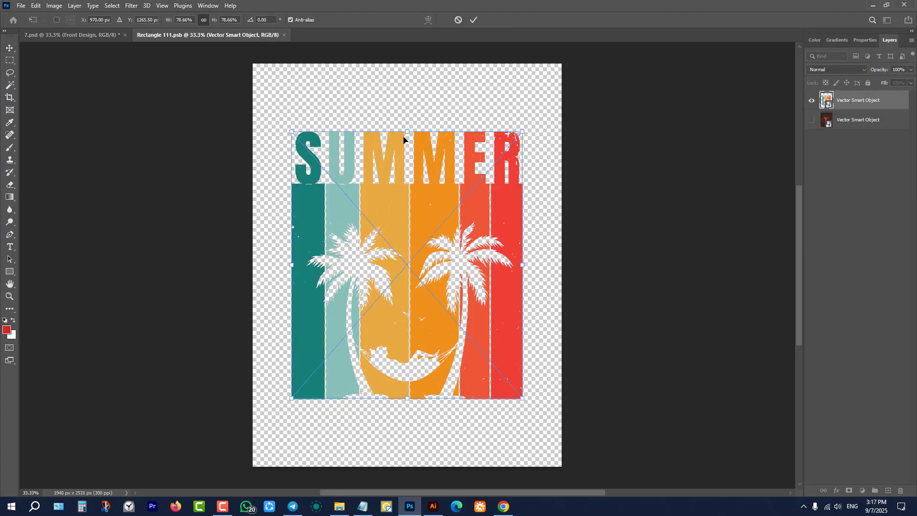
pyautogui.moveTo(409, 132); pyautogui.dragTo(421, 201)
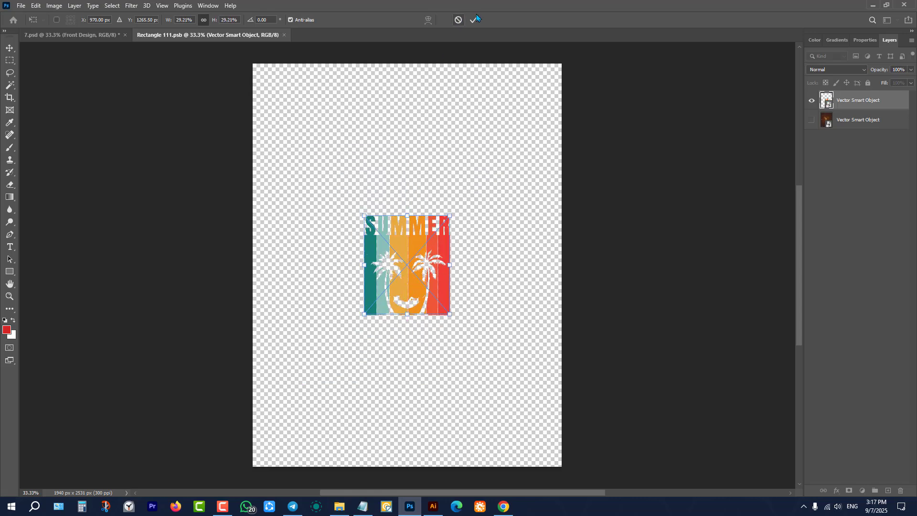
pyautogui.click(473, 20)
pyautogui.hotkey('ctrl', 's')
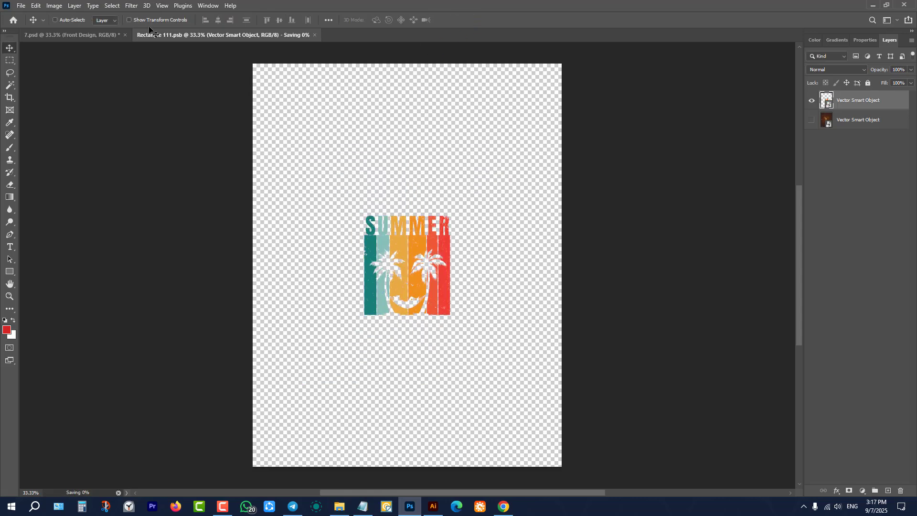
pyautogui.click(67, 35)
pyautogui.scroll(-1, 394, 209)
pyautogui.scroll(1, 320, 175)
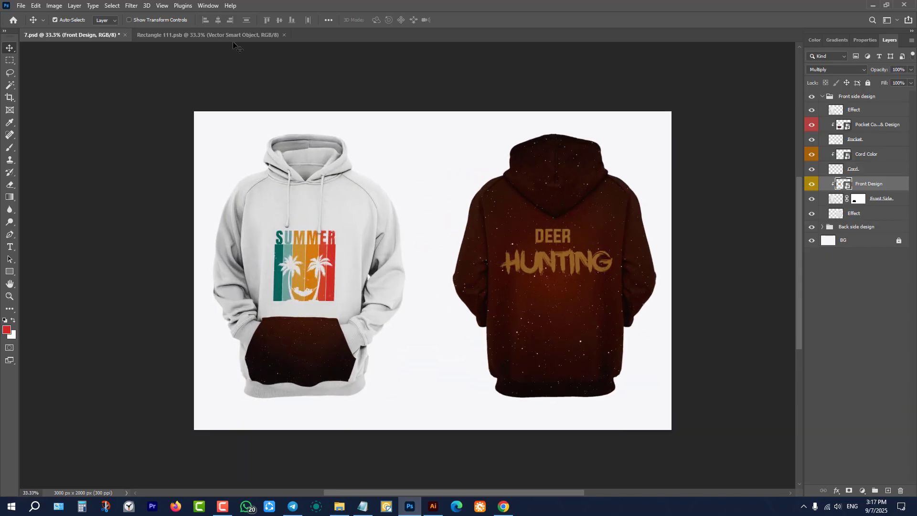
# Close Rectangle 111.psb and 7.psd without saving the mockup, and minimize Photoshop.
pyautogui.click(283, 34)
pyautogui.click(125, 35)
pyautogui.click(455, 189)
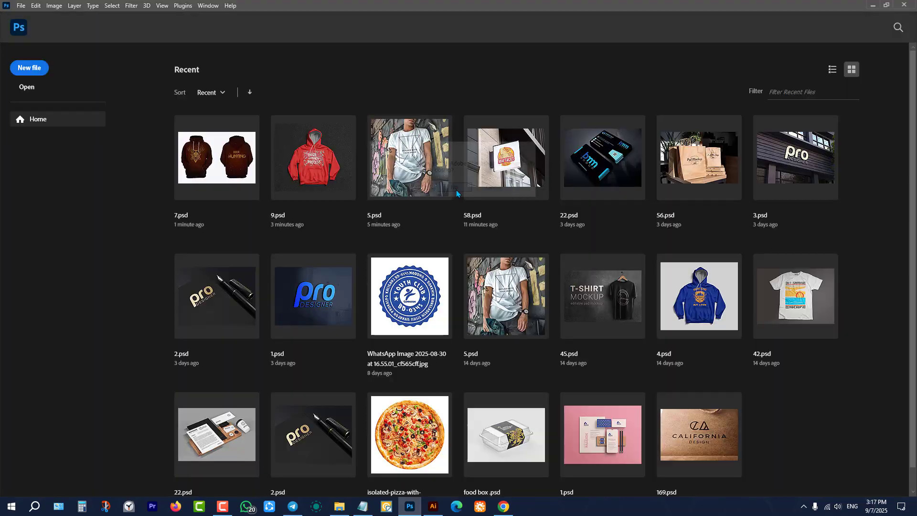
pyautogui.click(873, 6)
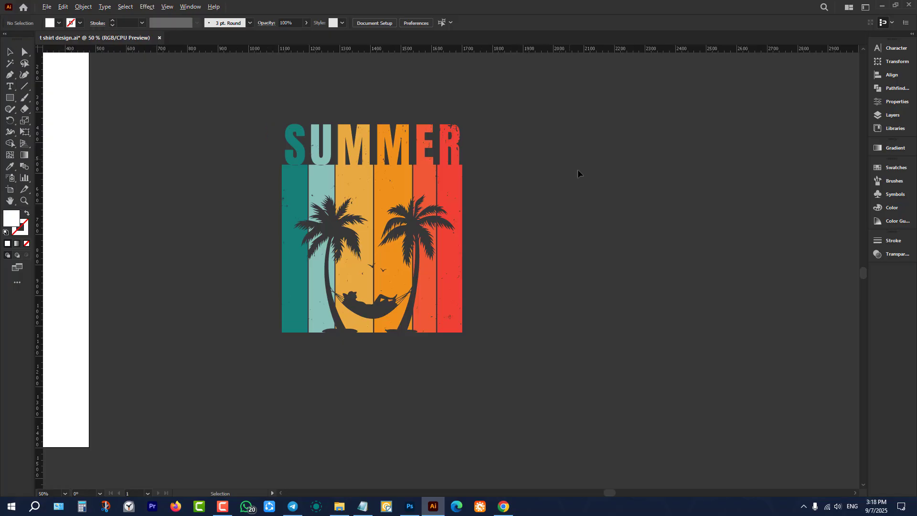
# Look over the designs in the Illustrator file and review the T-shirt design classes in the Batch 6 Notepad list.
pyautogui.keyDown('alt'); pyautogui.scroll(-2, 578, 173); pyautogui.keyUp('alt')
pyautogui.scroll(2, 541, 222)
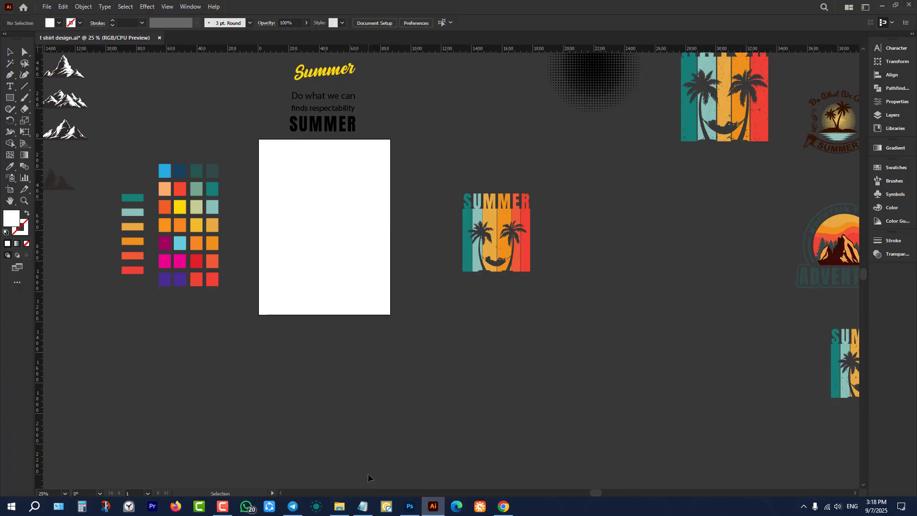
pyautogui.scroll(1, 367, 478)
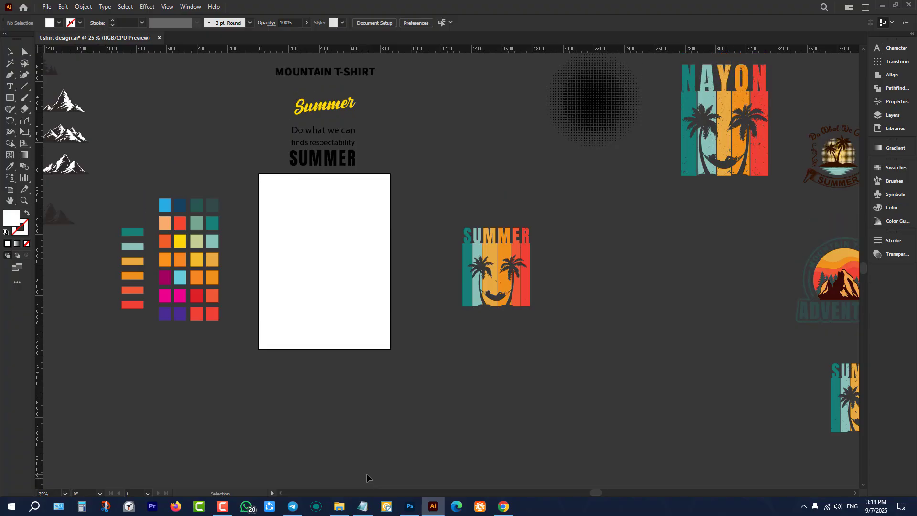
pyautogui.click(363, 506)
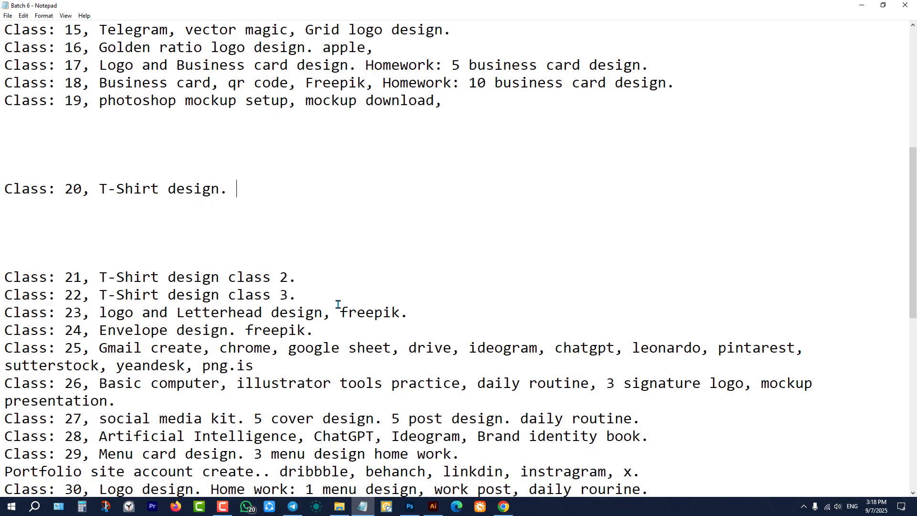
pyautogui.click(335, 278)
pyautogui.click(435, 300)
pyautogui.click(419, 309)
pyautogui.click(862, 6)
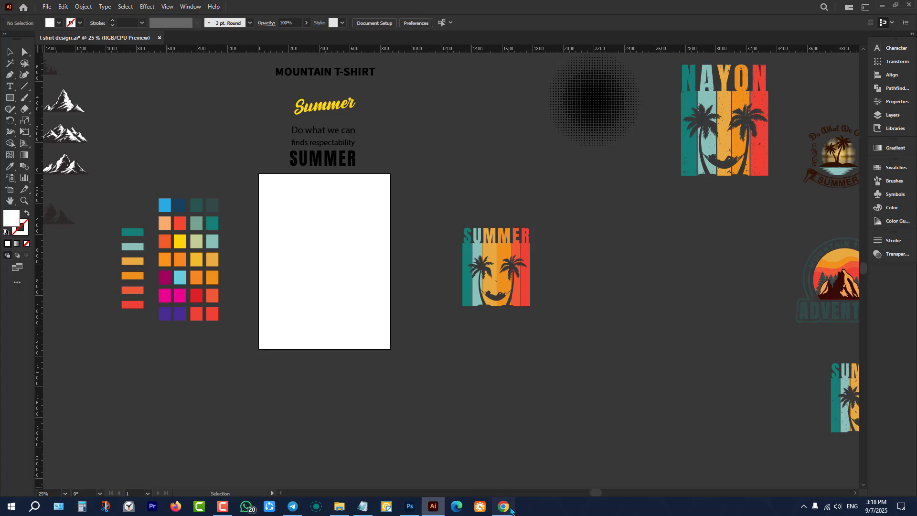
# Switch to Chrome and open a new Incognito window.
pyautogui.click(504, 507)
pyautogui.click(15, 5)
pyautogui.click(46, 6)
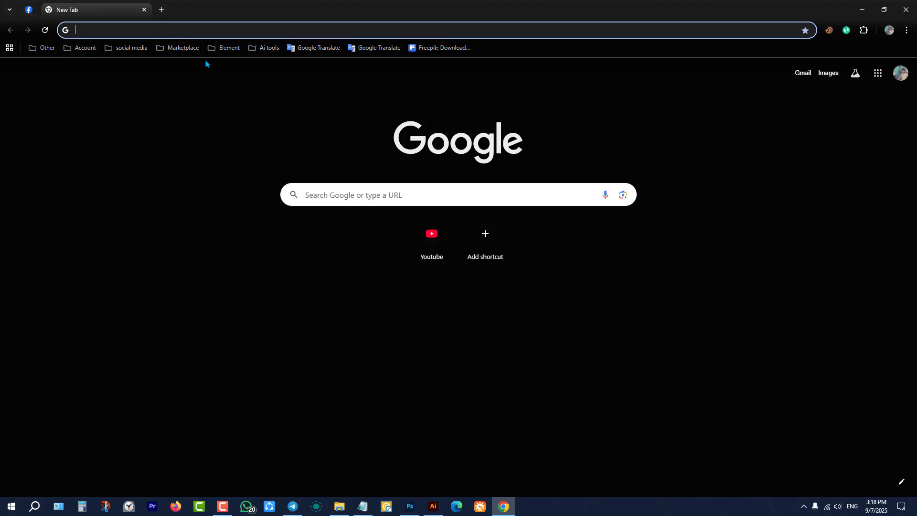
pyautogui.click(907, 30)
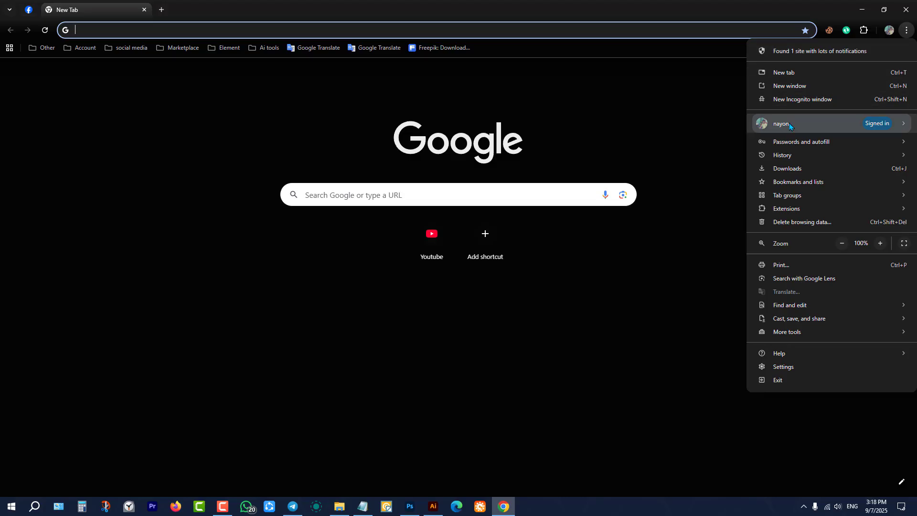
pyautogui.moveTo(795, 151)
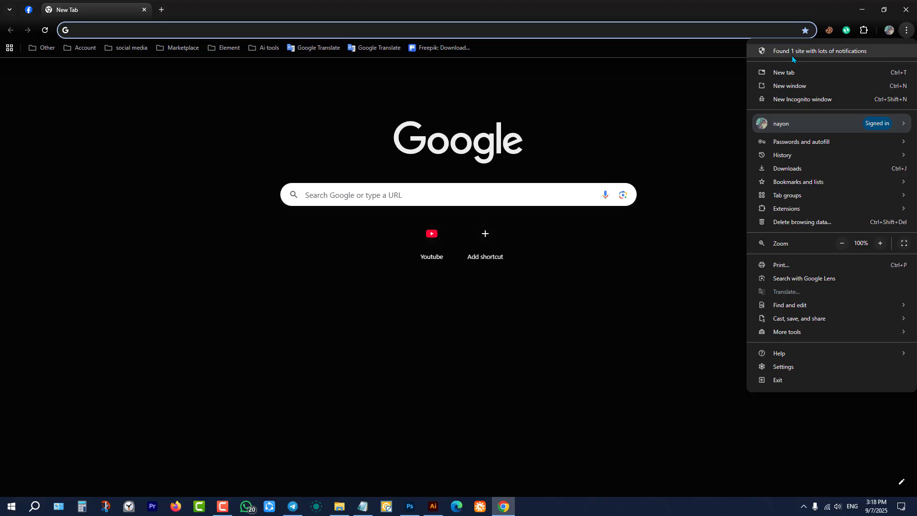
pyautogui.click(801, 101)
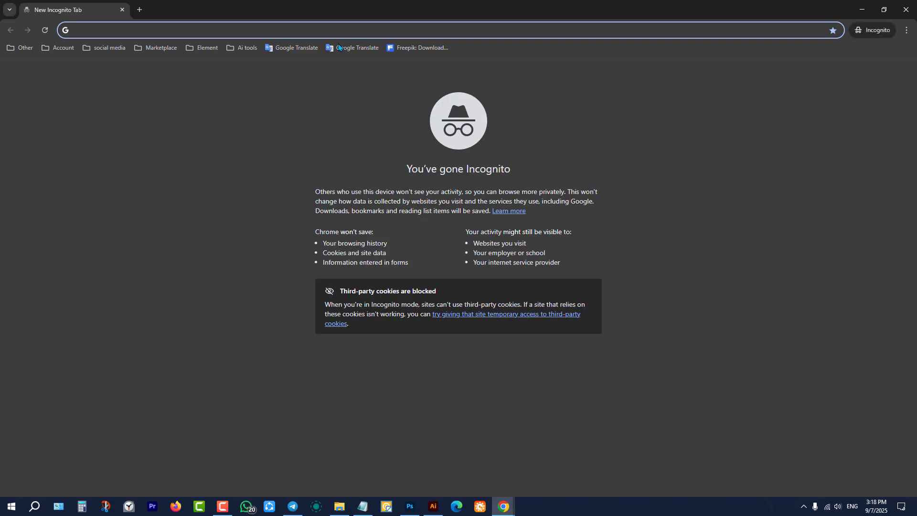
# Search Google for fiverr and open the Fiverr website.
pyautogui.write('fiverr')
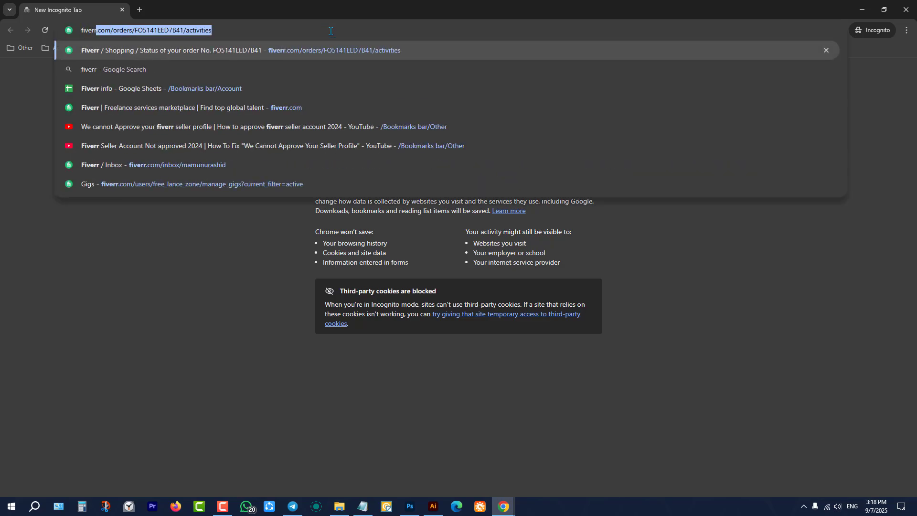
pyautogui.click(123, 71)
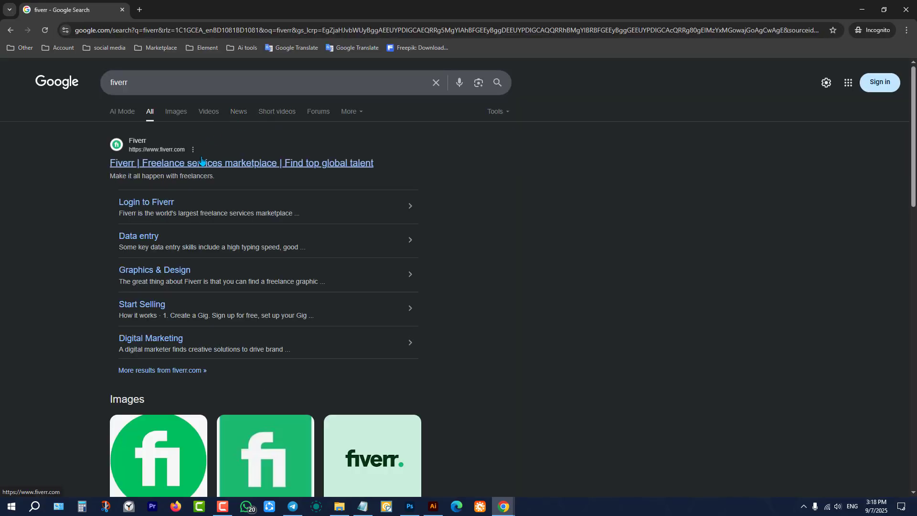
pyautogui.click(158, 164)
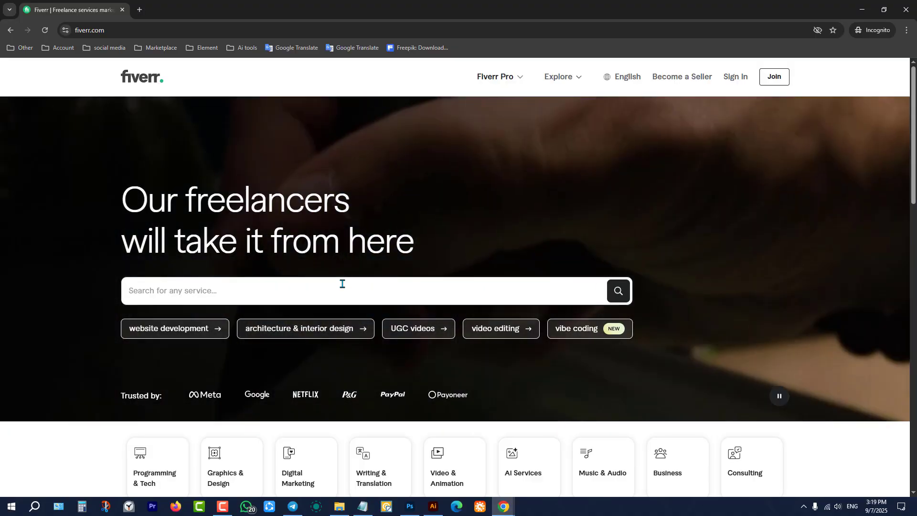
# Search Fiverr for "t shirt design" and complete the human verification check.
pyautogui.click(342, 284)
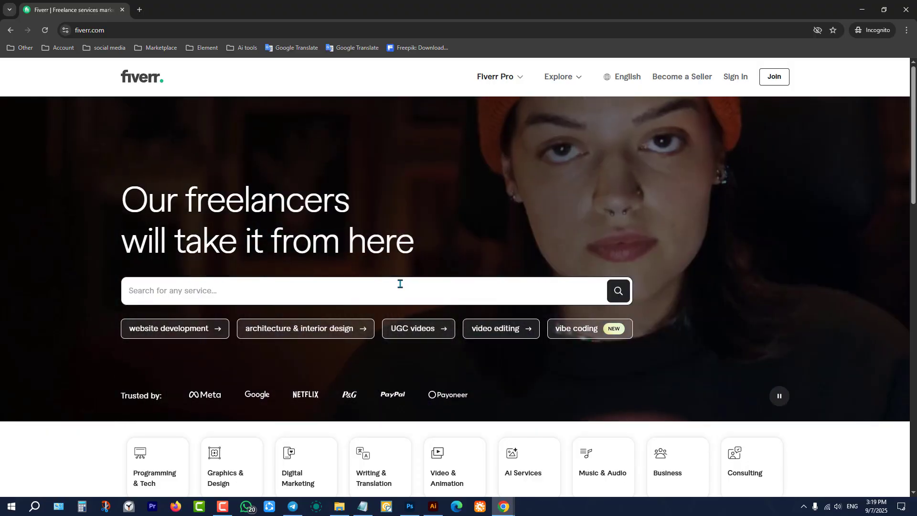
pyautogui.write('t shirt design')
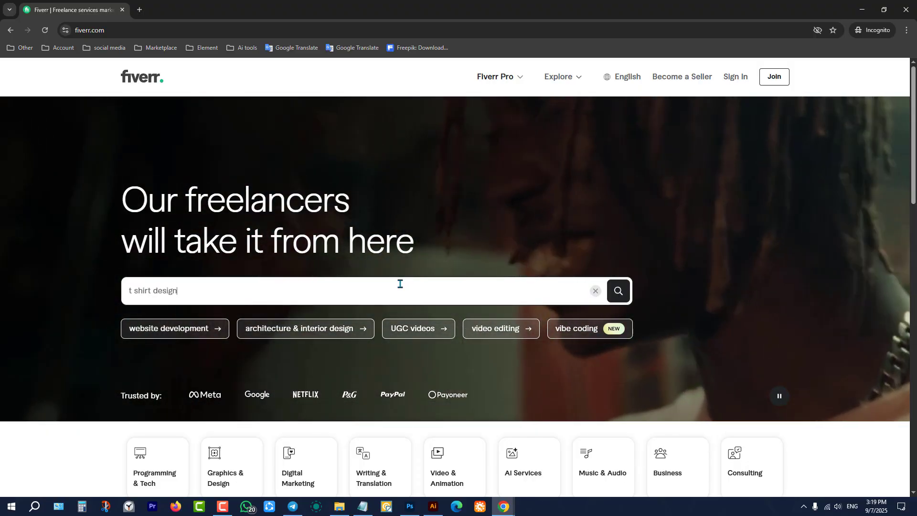
pyautogui.press('Return')
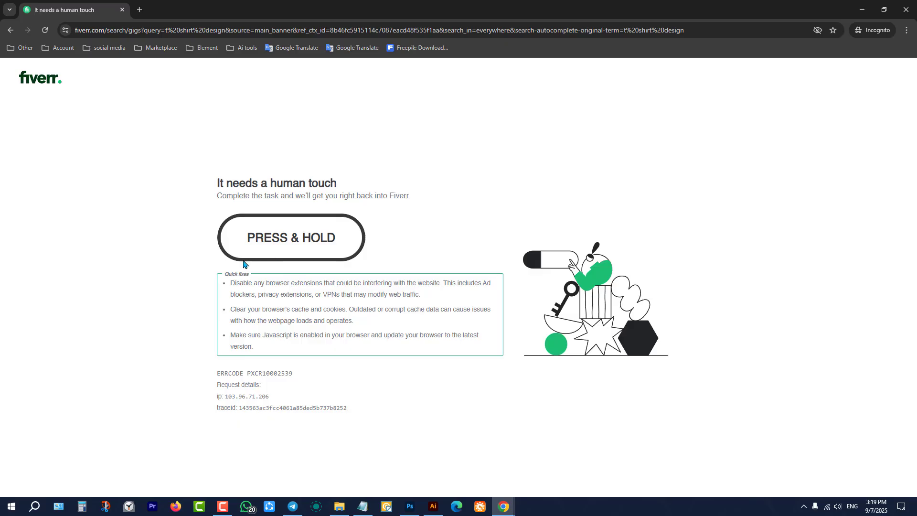
pyautogui.moveTo(287, 240); pyautogui.dragTo(288, 240)
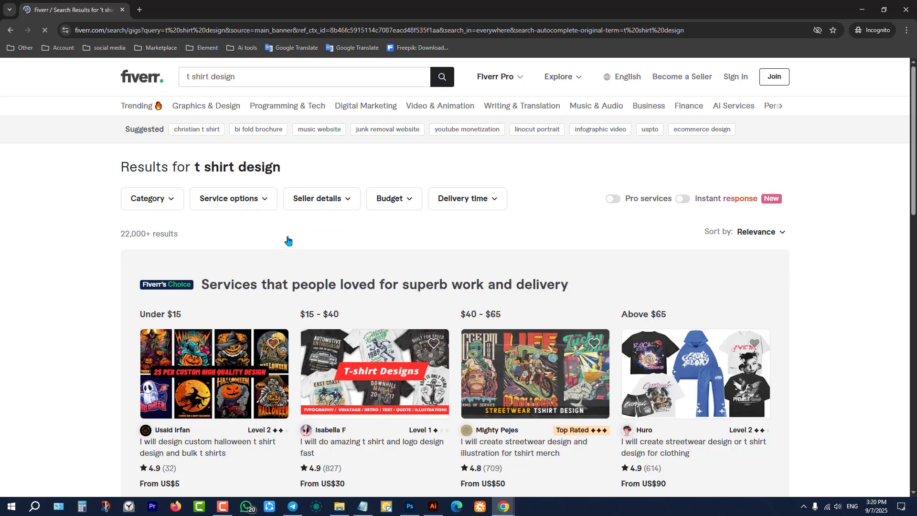
# Examine the number of T-shirt design services, dismiss the hourly rates tip, and browse the gigs and their prices.
pyautogui.doubleClick(131, 234)
pyautogui.moveTo(131, 234); pyautogui.dragTo(205, 234)
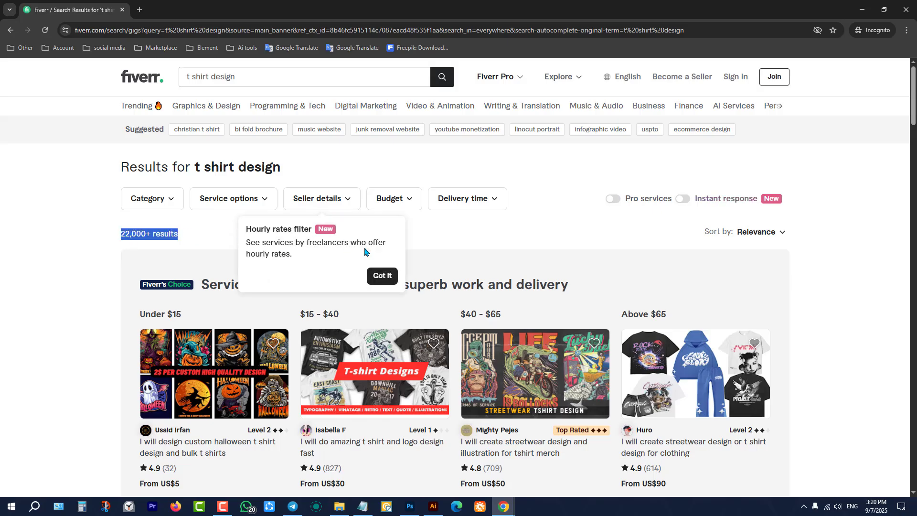
pyautogui.click(391, 278)
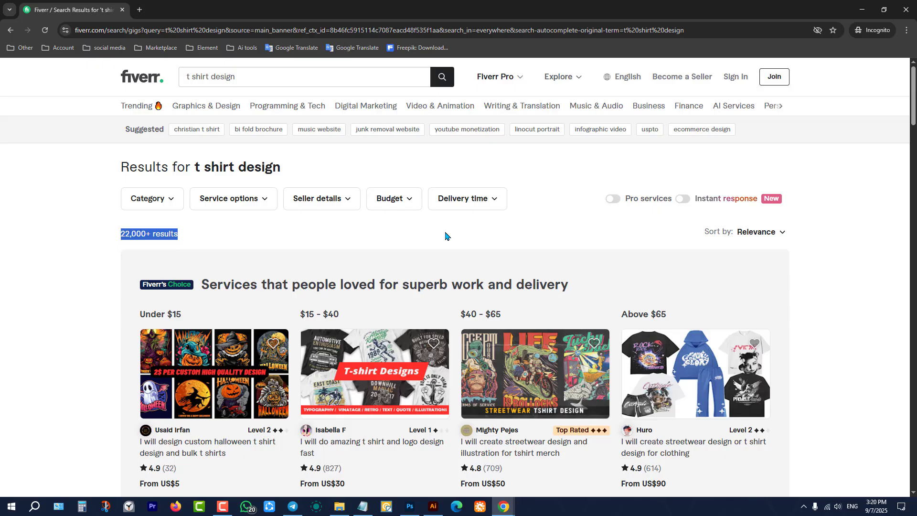
pyautogui.scroll(-3, 445, 236)
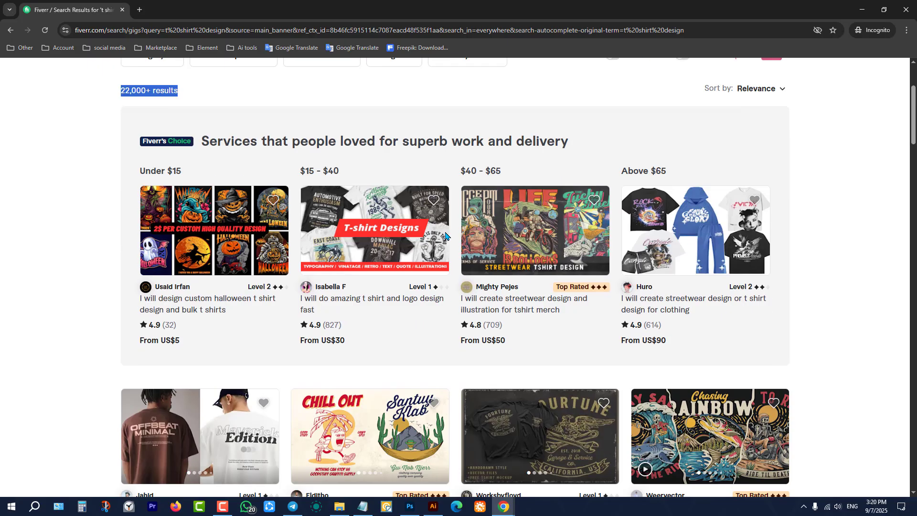
pyautogui.scroll(3, 209, 229)
pyautogui.scroll(-3, 215, 234)
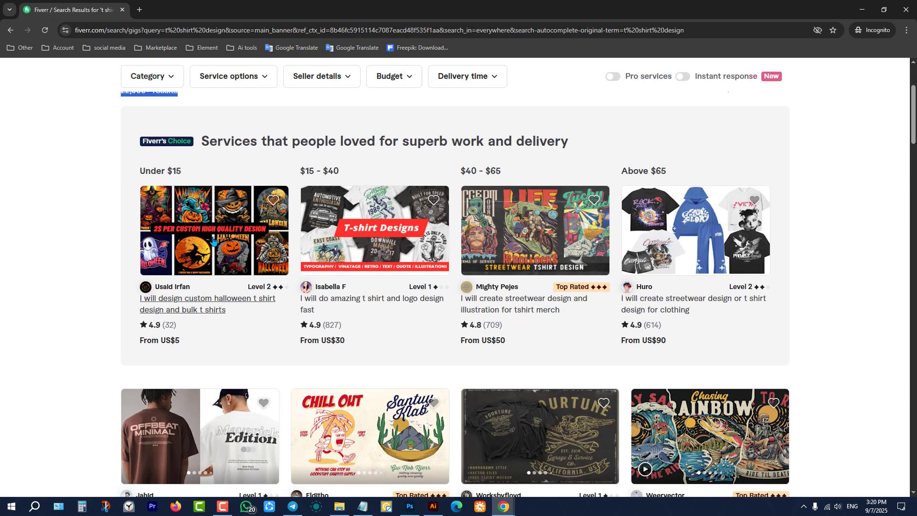
pyautogui.scroll(-10, 247, 246)
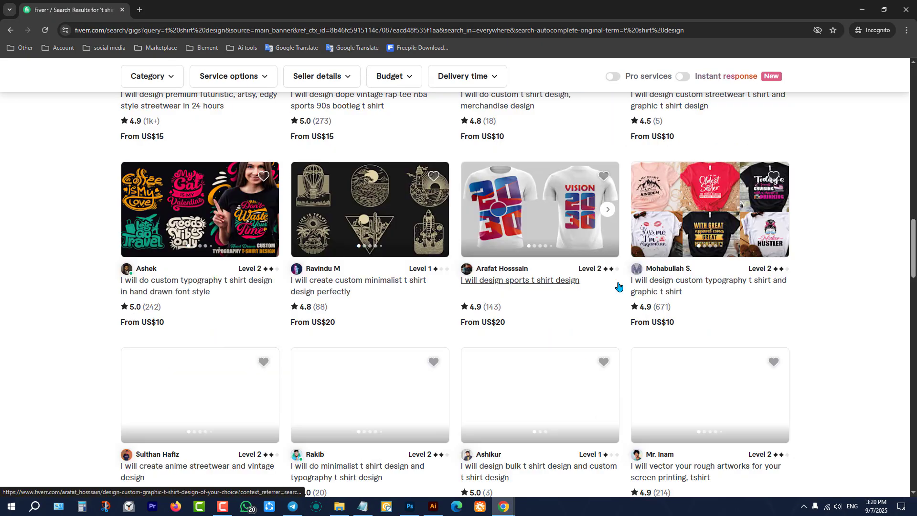
pyautogui.scroll(7, 619, 286)
pyautogui.scroll(6, 627, 286)
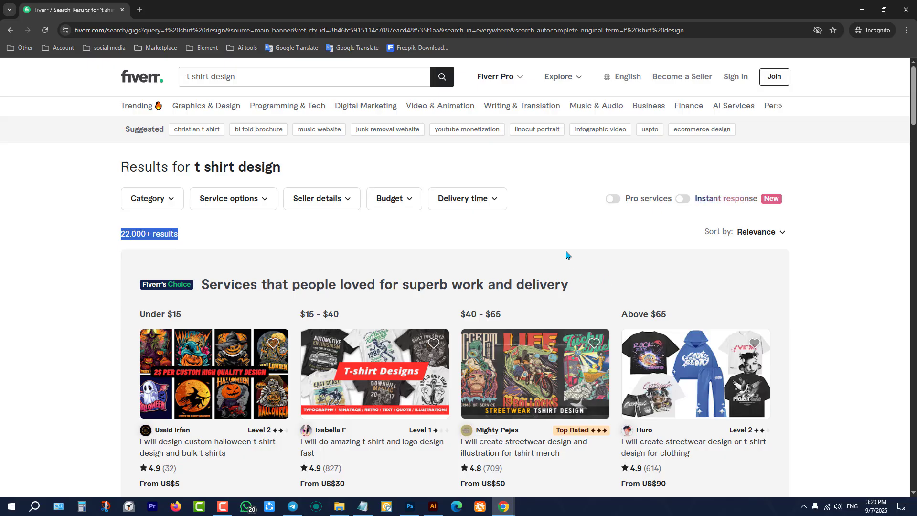
# Browse the T-shirt design gigs and their starting prices, and open the US$10 custom typography T-shirt design gig.
pyautogui.scroll(-3, 567, 254)
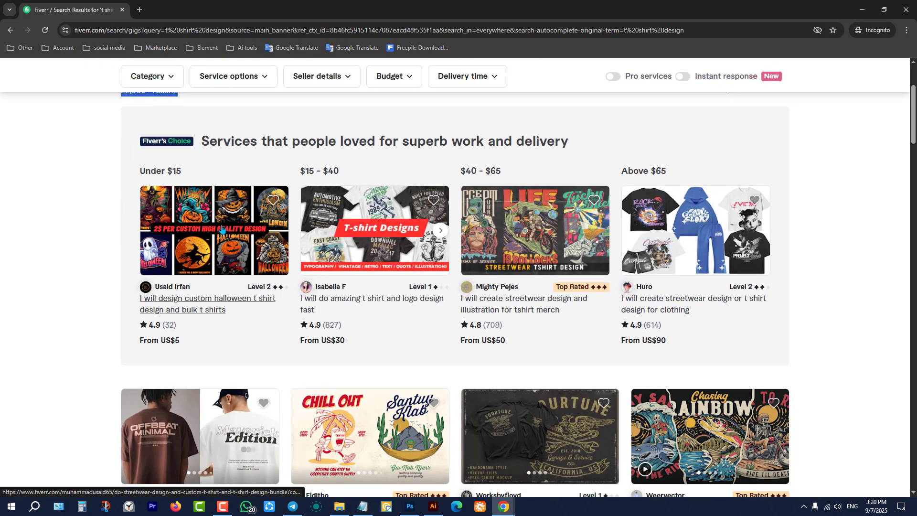
pyautogui.scroll(-3, 528, 279)
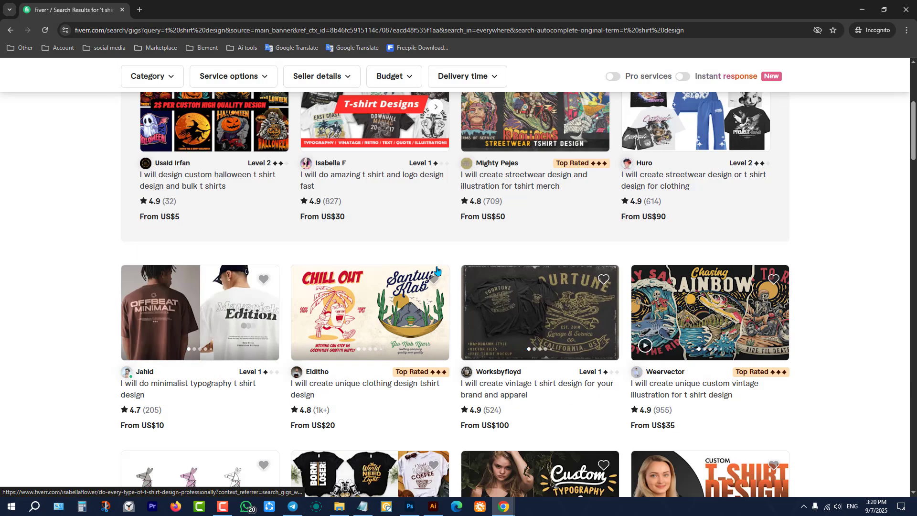
pyautogui.scroll(3, 665, 224)
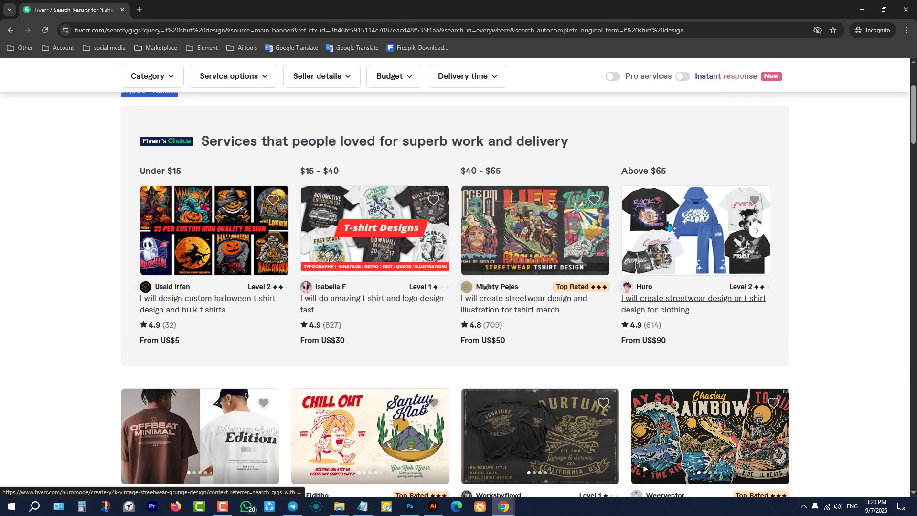
pyautogui.scroll(-3, 540, 315)
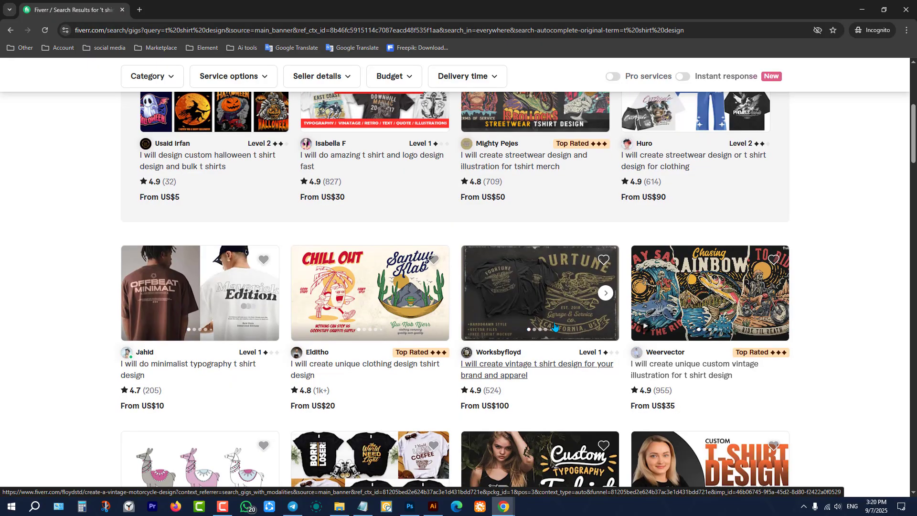
pyautogui.scroll(-3, 537, 306)
pyautogui.scroll(-3, 537, 306)
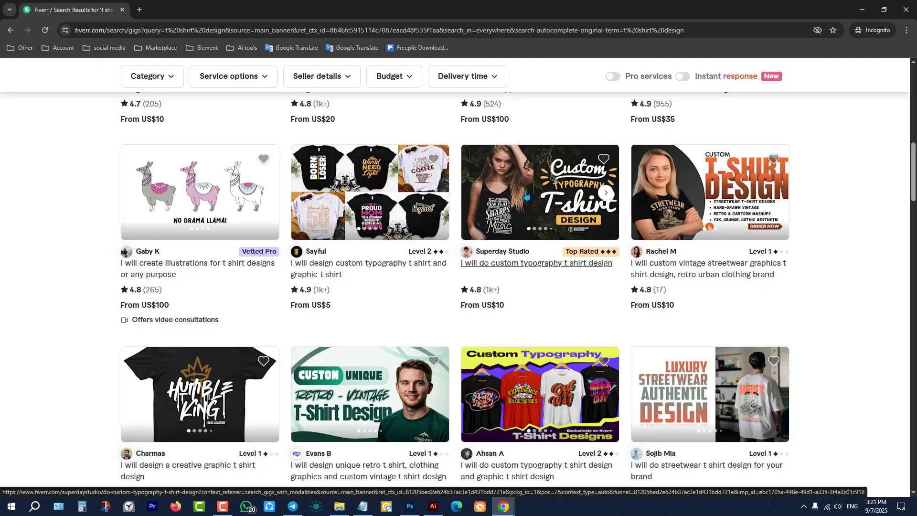
pyautogui.click(505, 200)
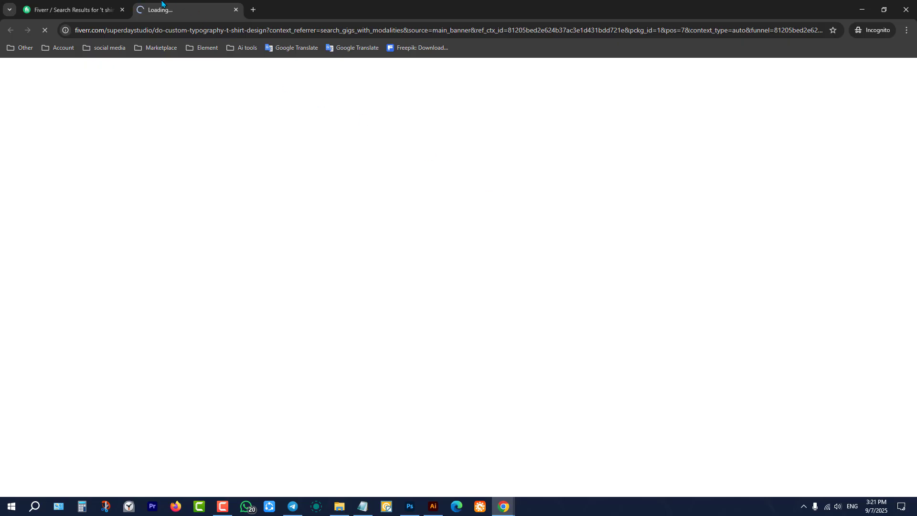
# Review the typography gig's rating and reviews, and compare its Basic, Standard and Premium packages.
pyautogui.scroll(-2, 342, 361)
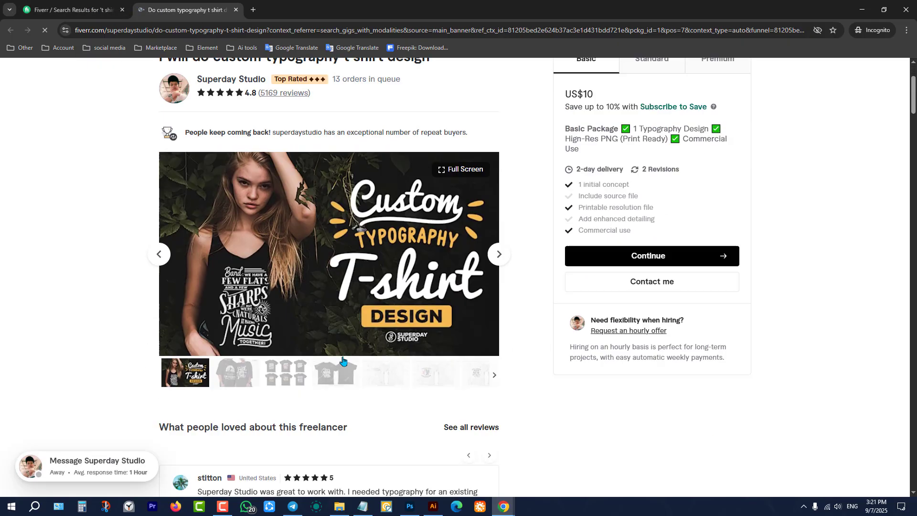
pyautogui.scroll(2, 343, 361)
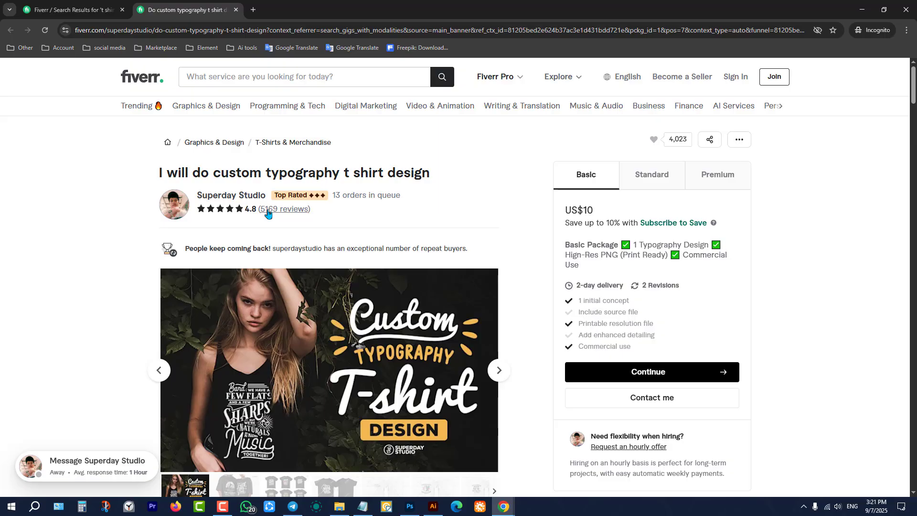
pyautogui.click(660, 186)
pyautogui.click(727, 176)
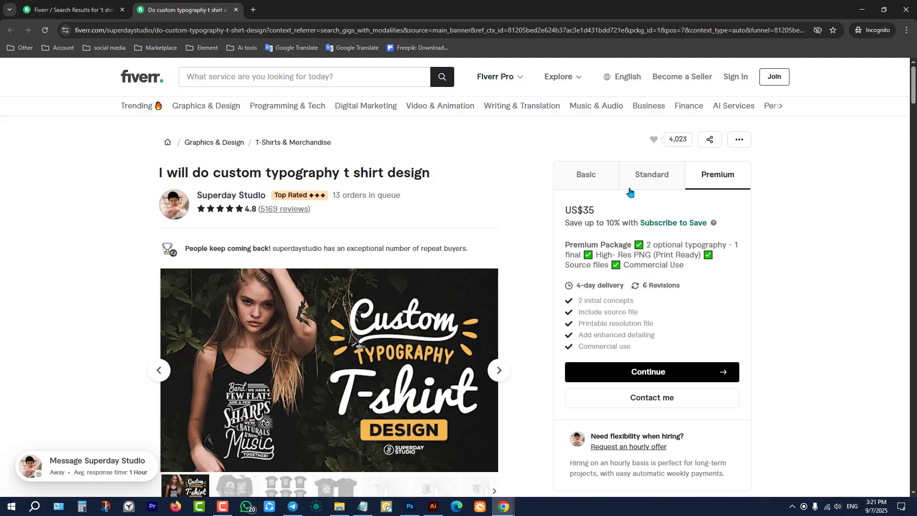
# View the gig's first four portfolio images at full size, and close the full-size view.
pyautogui.scroll(-3, 378, 217)
pyautogui.click(378, 218)
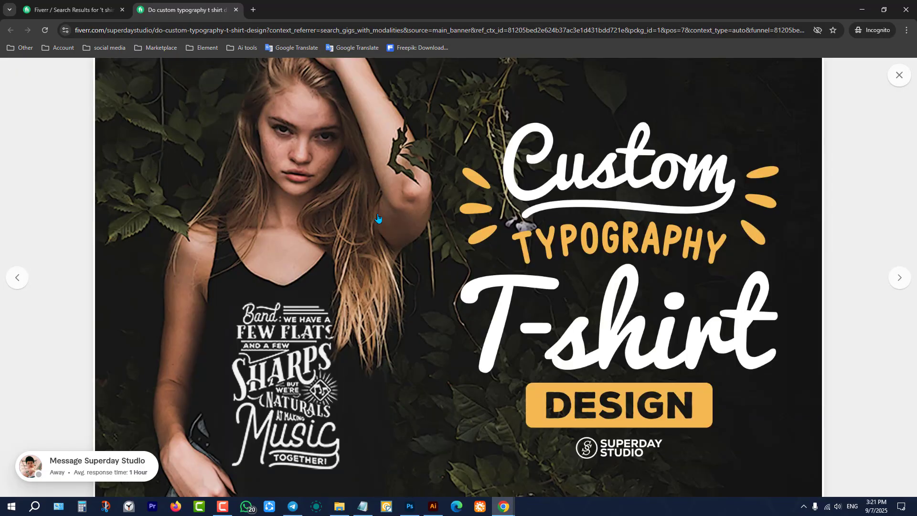
pyautogui.press('Right')
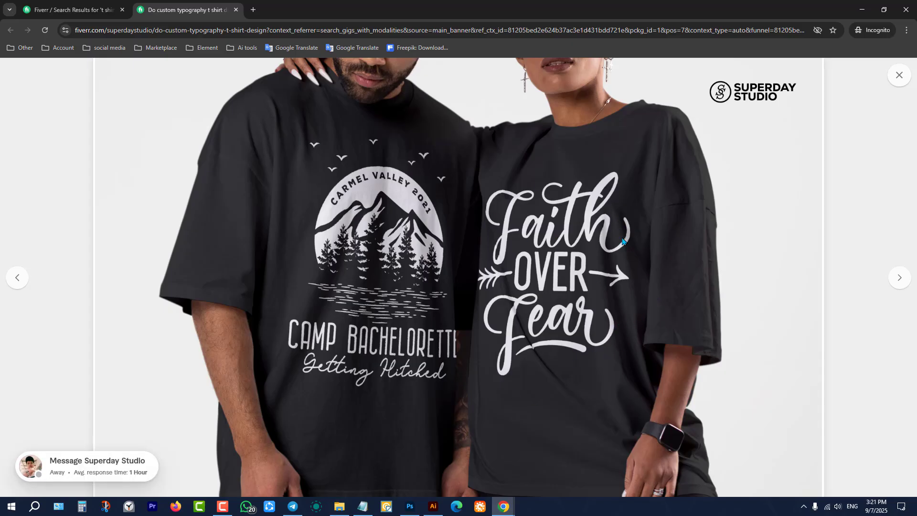
pyautogui.press('Right')
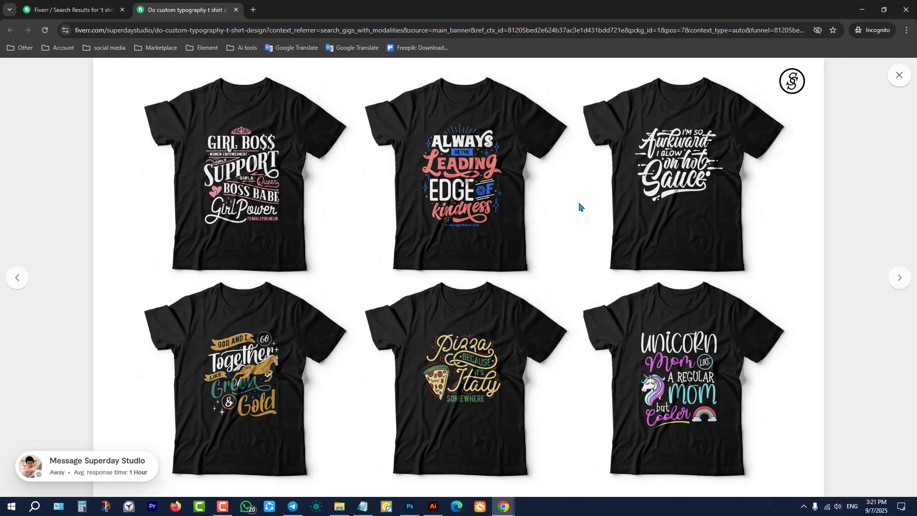
pyautogui.press('Right')
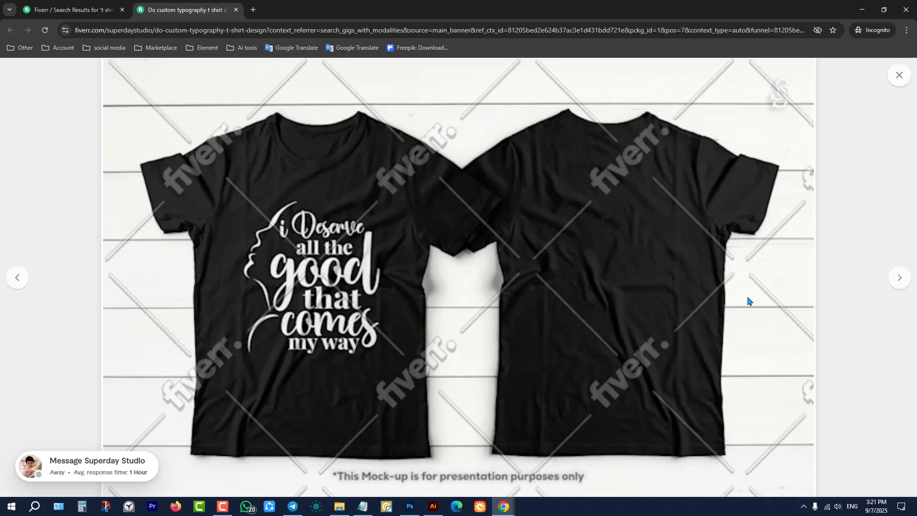
pyautogui.click(895, 293)
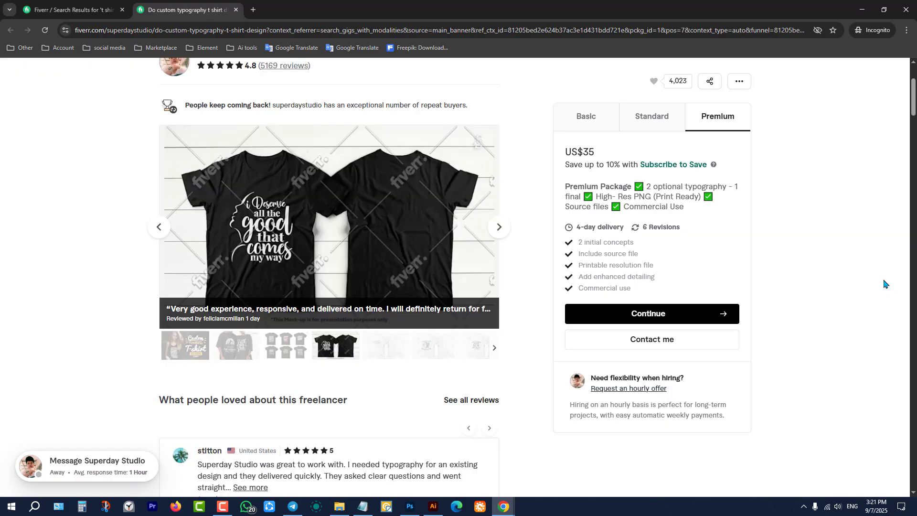
# Examine further T-shirt designs in the gig's gallery at full size with their buyer reviews, and close the full-size view.
pyautogui.click(499, 227)
pyautogui.click(287, 239)
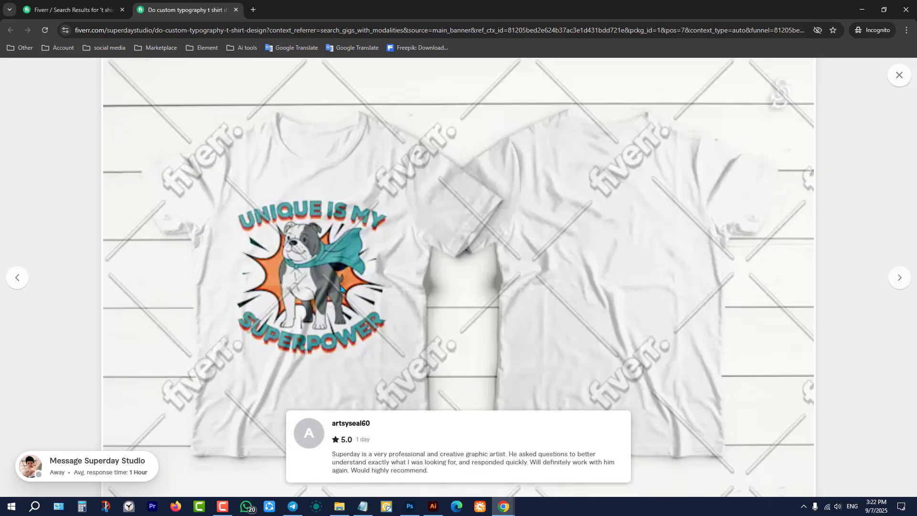
pyautogui.press('Right')
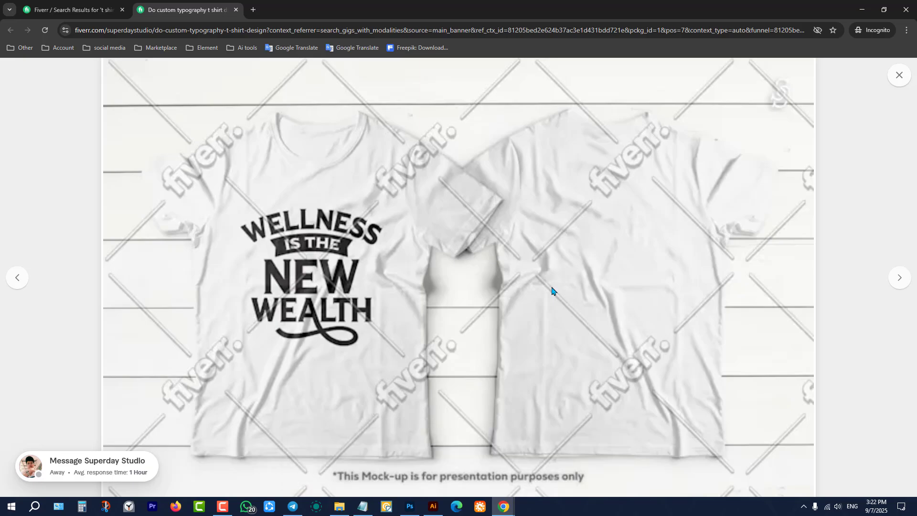
pyautogui.press('Right')
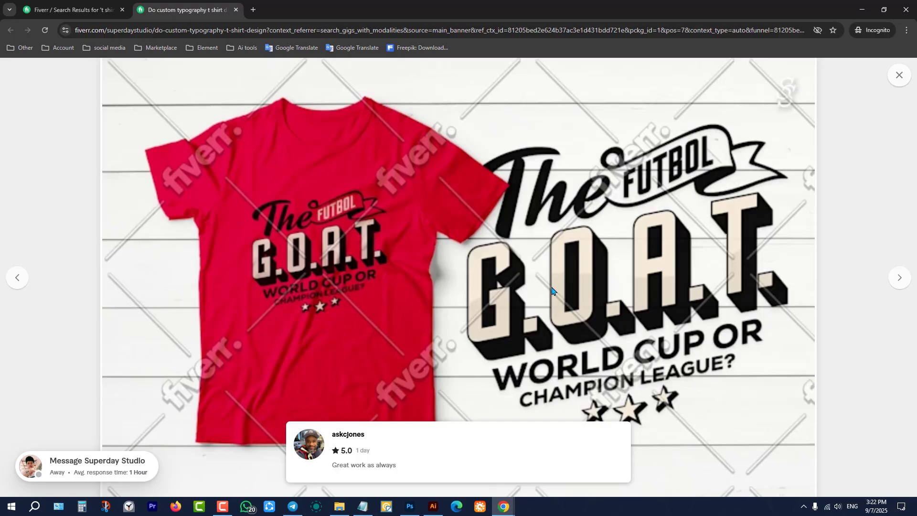
pyautogui.press('Right')
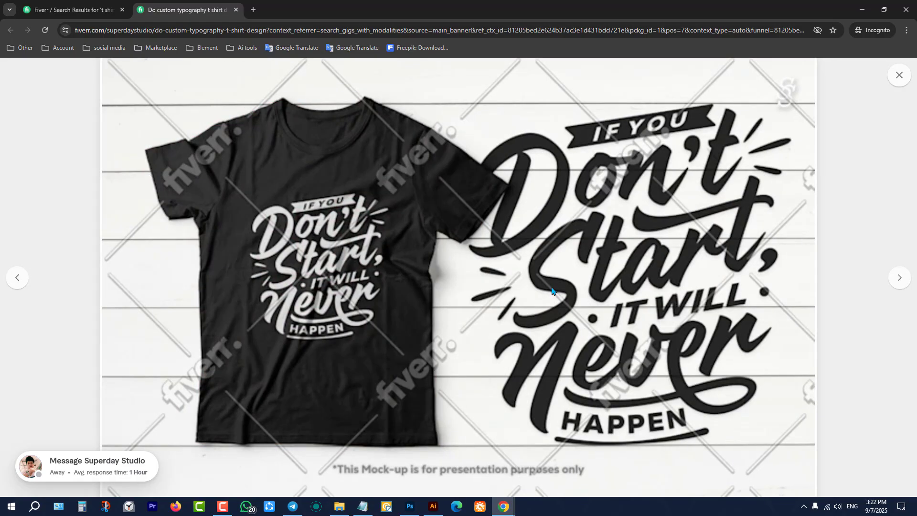
pyautogui.press('Right')
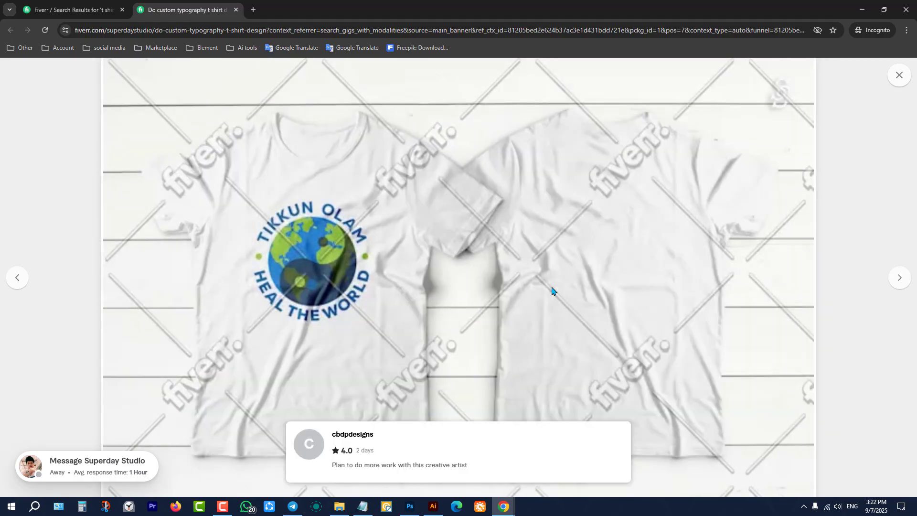
pyautogui.press('Right')
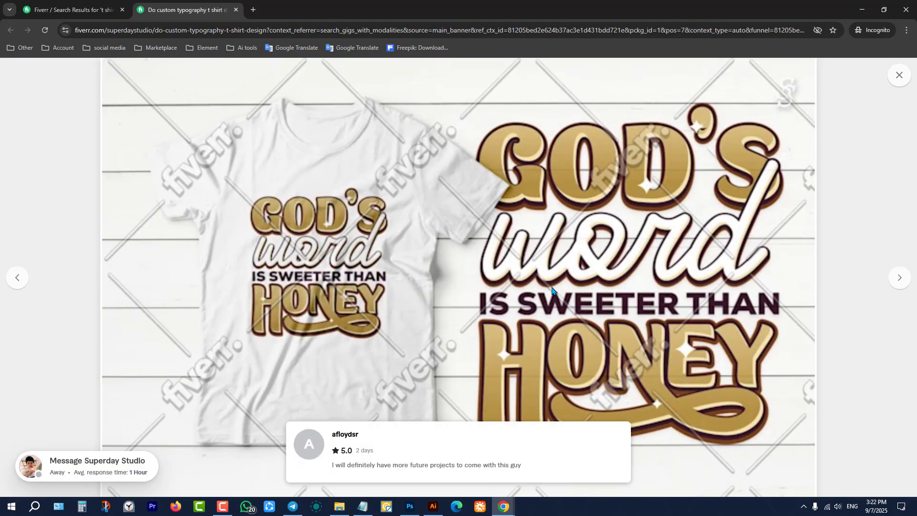
pyautogui.press('Right')
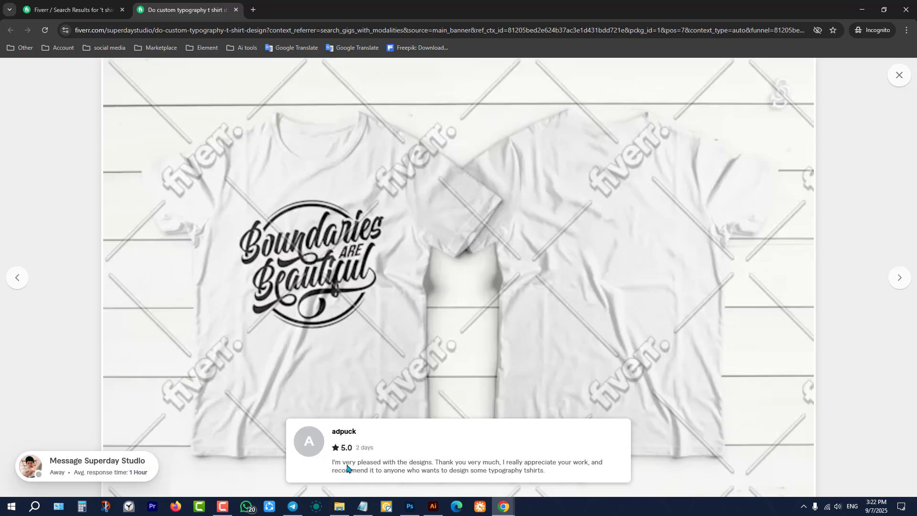
pyautogui.click(900, 86)
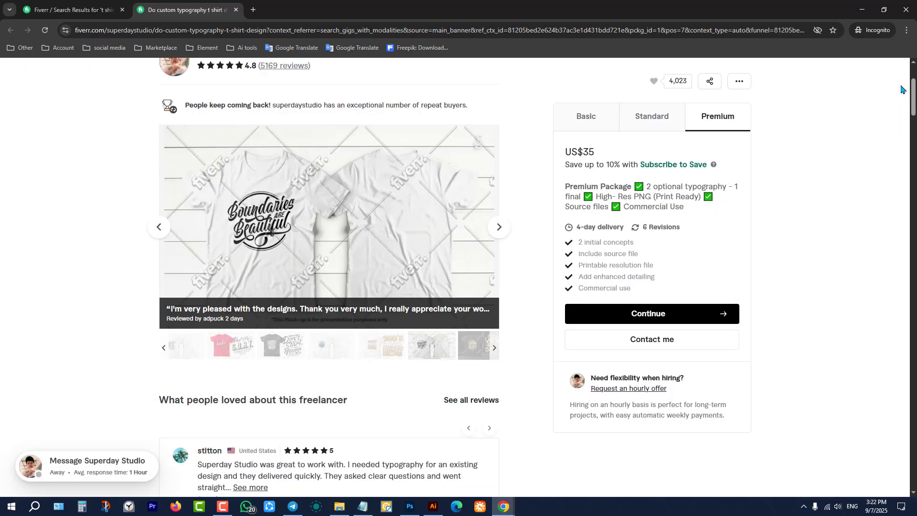
# Return to the T-shirt design search results, look over the gigs again, and close the Incognito window.
pyautogui.scroll(3, 834, 219)
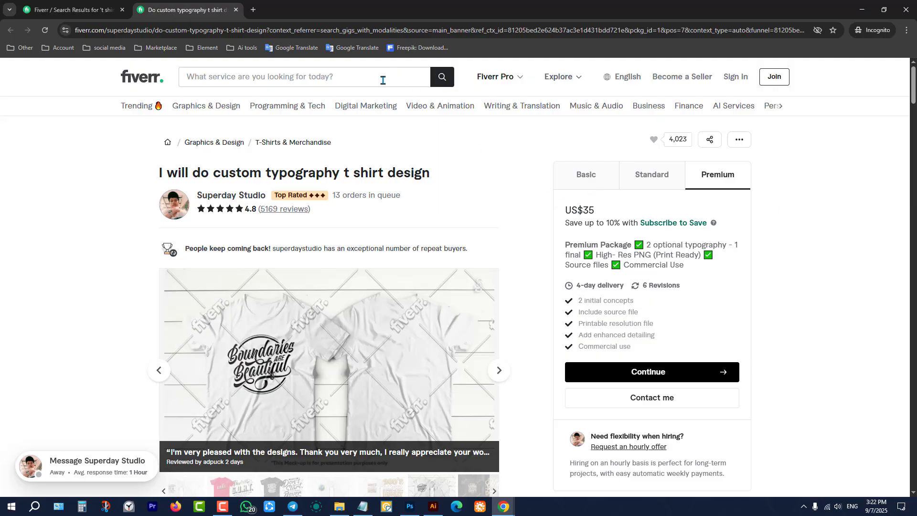
pyautogui.click(67, 13)
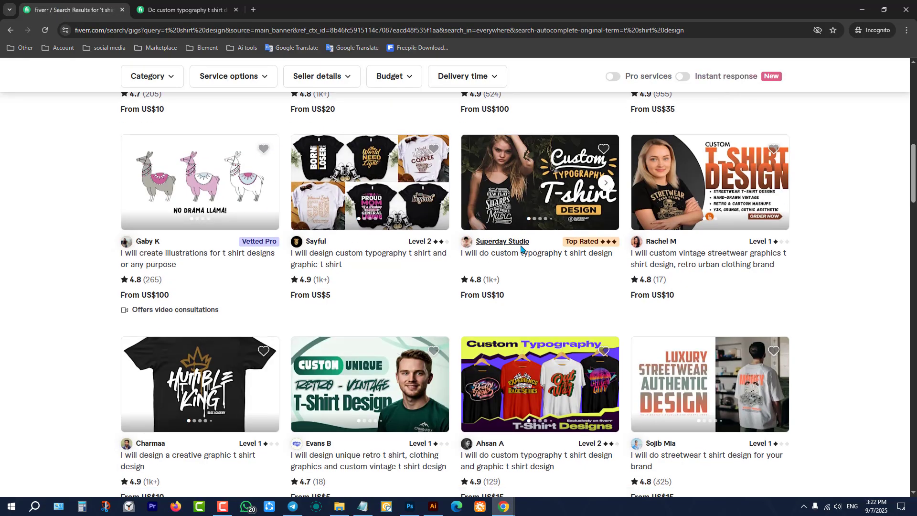
pyautogui.scroll(-5, 521, 249)
pyautogui.scroll(2, 584, 184)
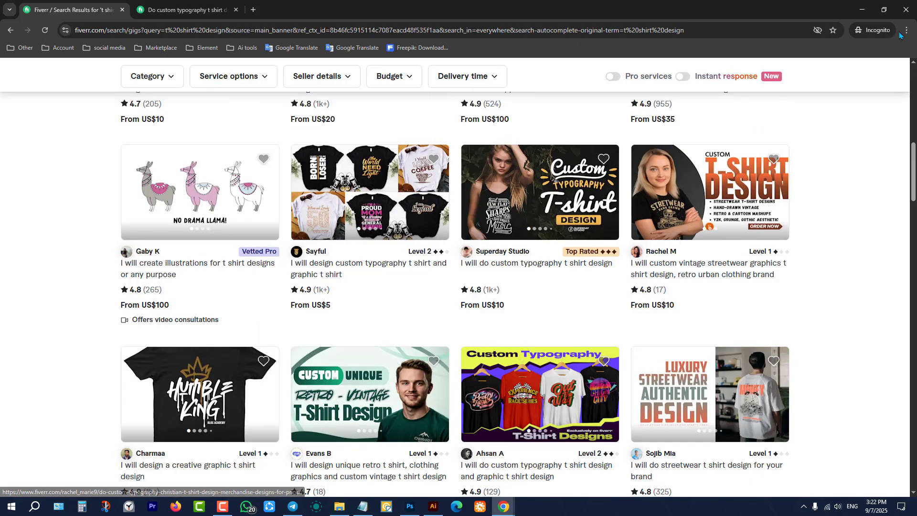
pyautogui.click(906, 30)
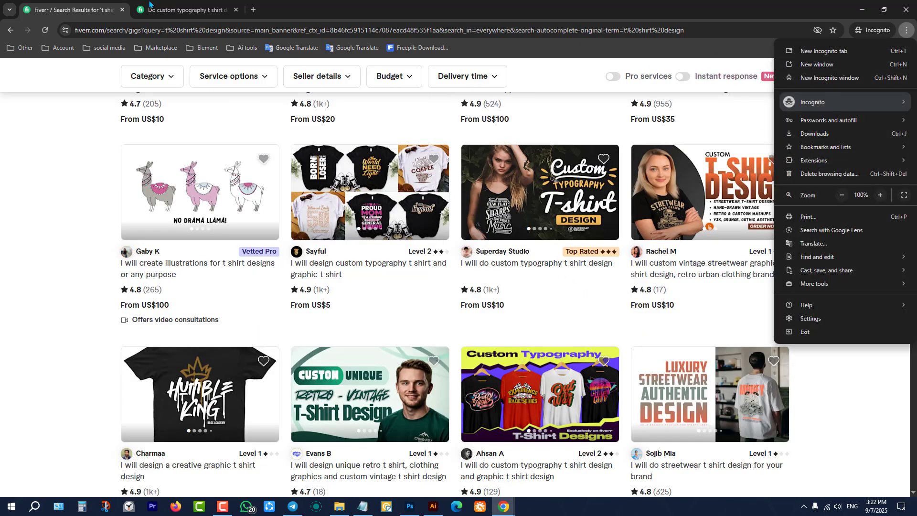
pyautogui.click(906, 9)
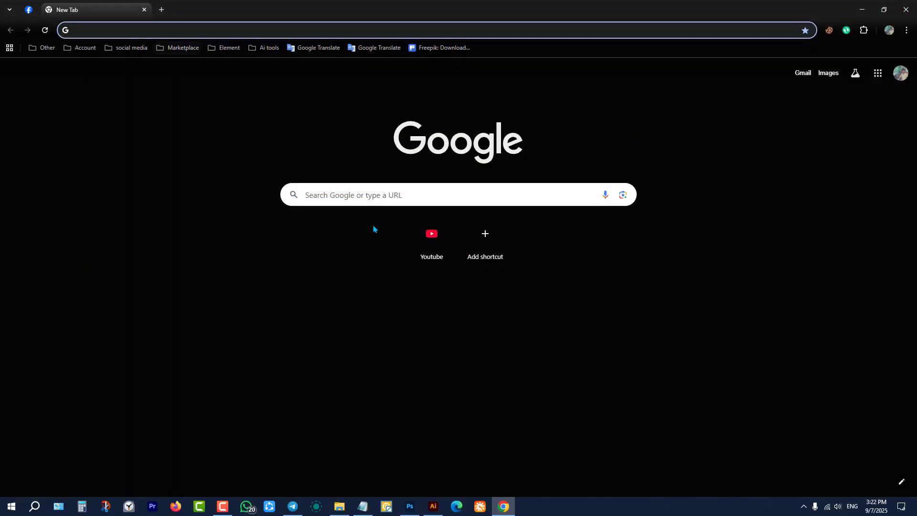
# Search Google for fiverr in the regular Chrome window and open the Fiverr website.
pyautogui.click(395, 203)
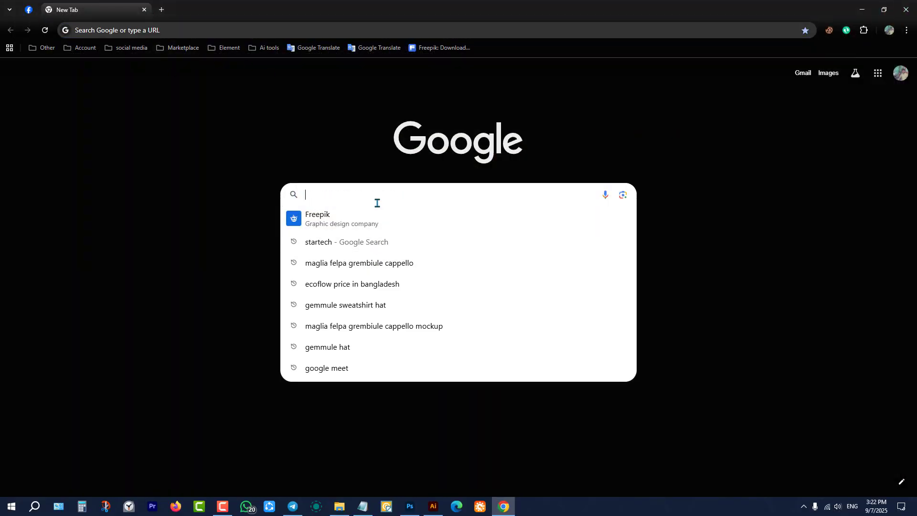
pyautogui.write('fiverr')
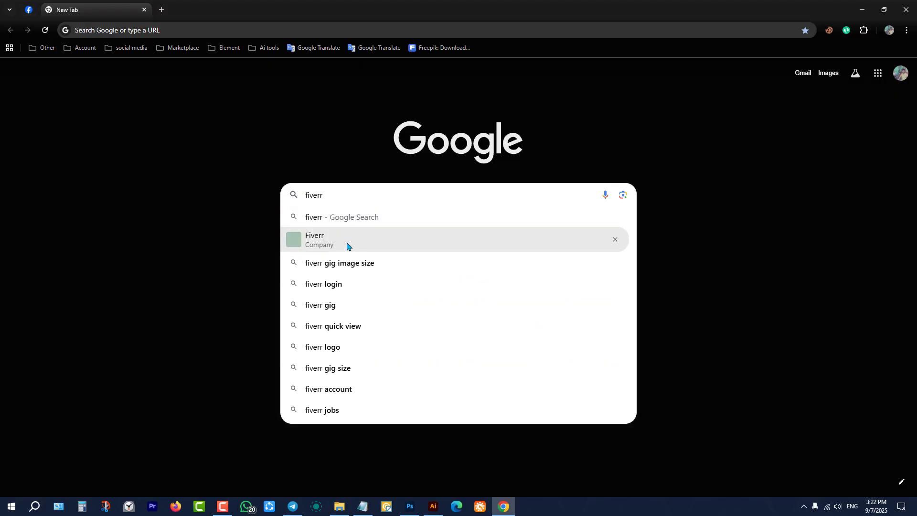
pyautogui.click(348, 248)
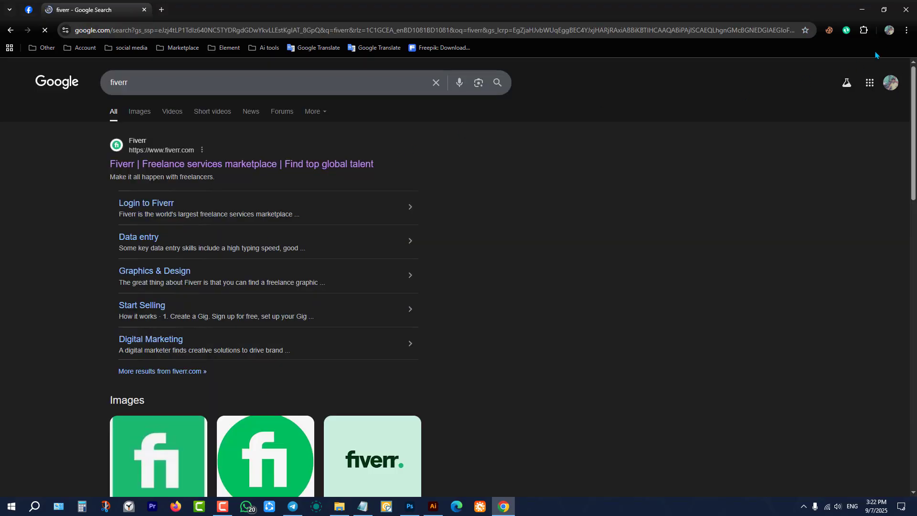
# Check the installed extensions on Chrome's extensions page, and close that page to return to the Fiverr site.
pyautogui.click(864, 31)
pyautogui.click(772, 221)
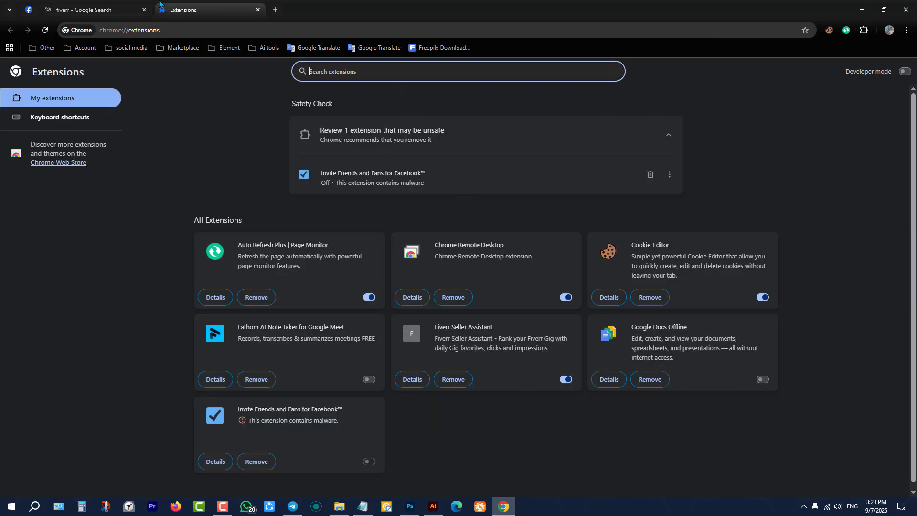
pyautogui.click(109, 10)
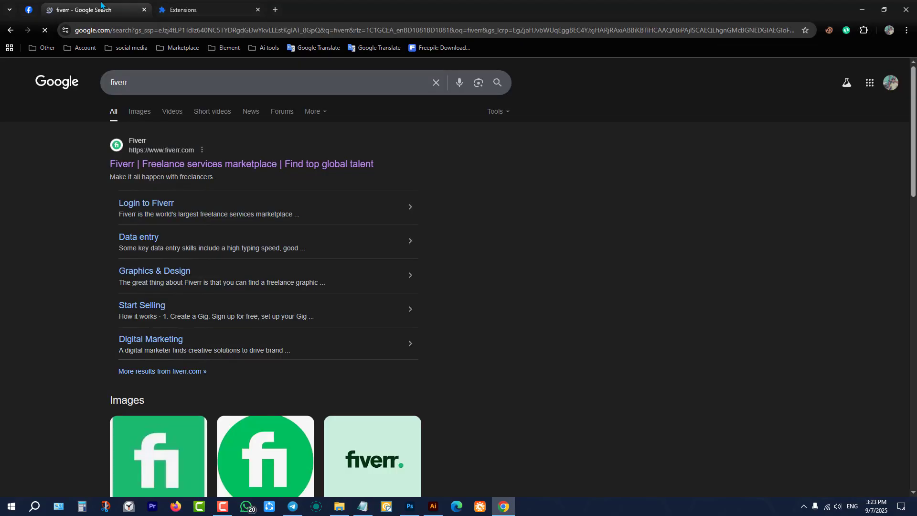
pyautogui.click(198, 5)
pyautogui.click(258, 10)
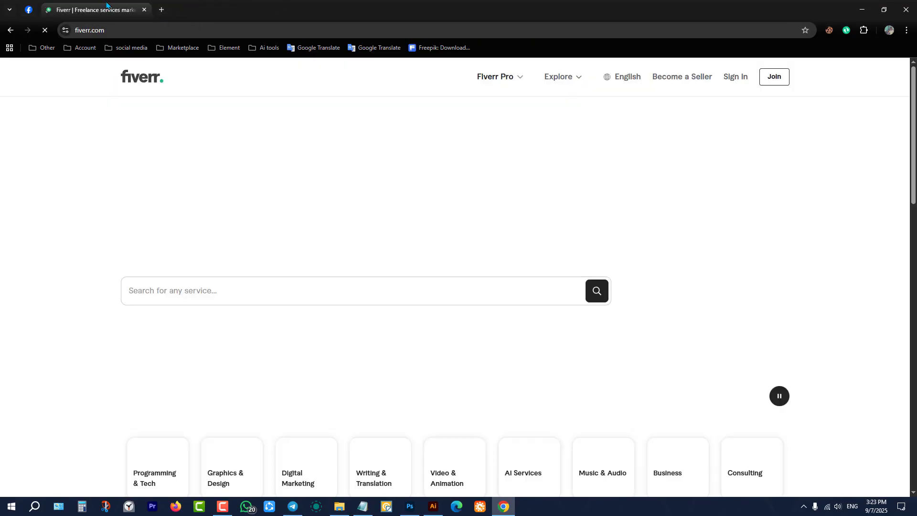
# Search Fiverr for the suggested service "t-shirt design".
pyautogui.scroll(-7, 332, 156)
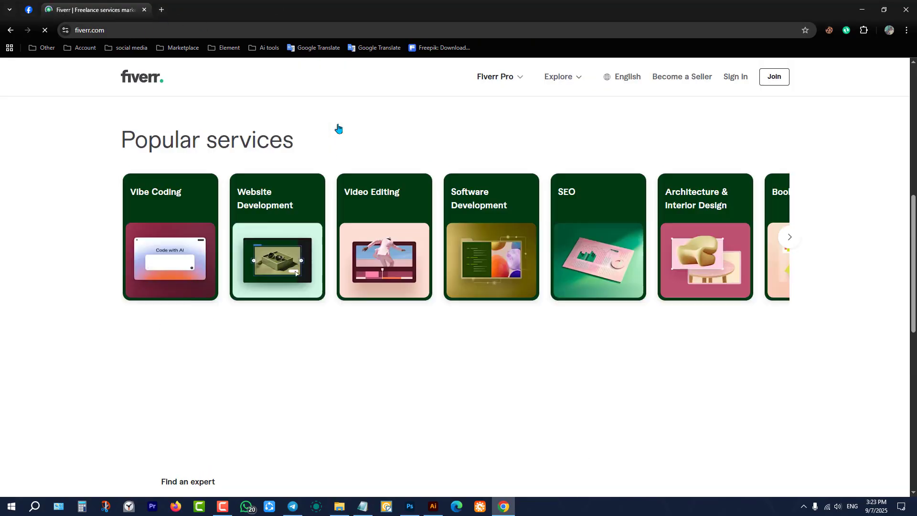
pyautogui.scroll(7, 338, 128)
pyautogui.scroll(-7, 268, 72)
pyautogui.click(308, 81)
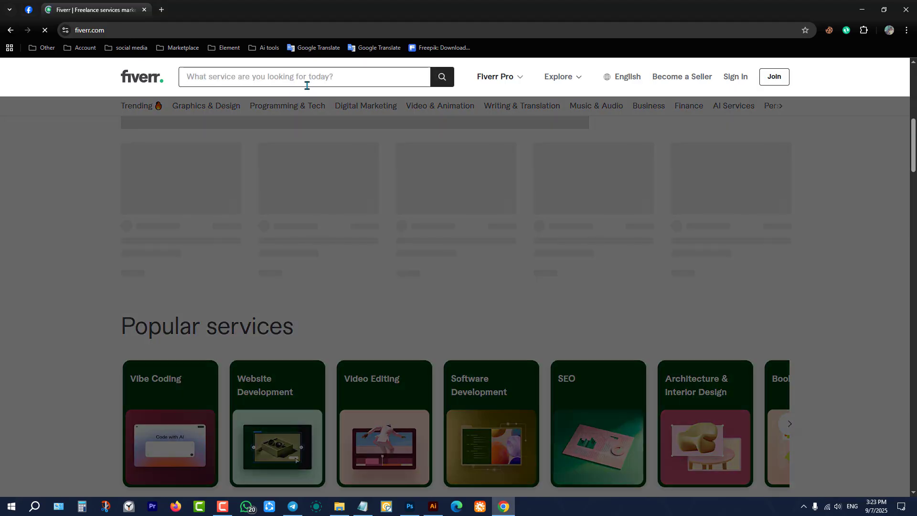
pyautogui.write('t shir')
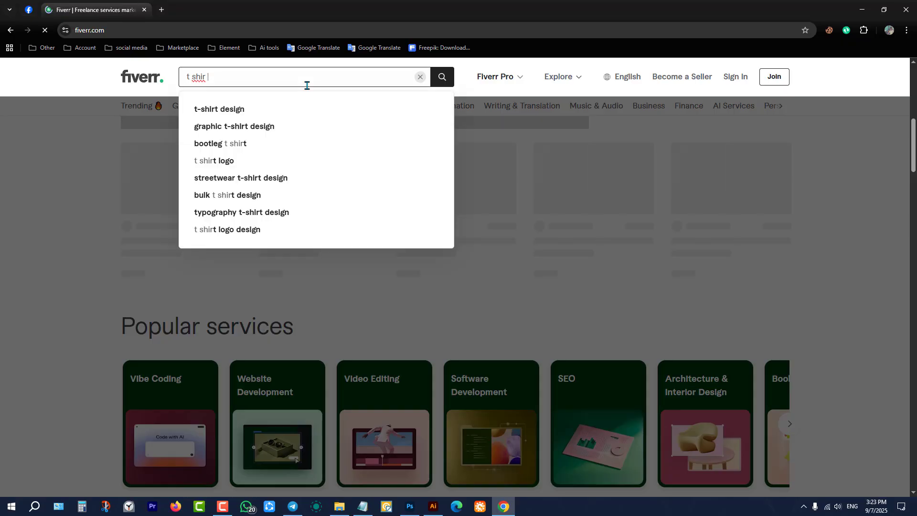
pyautogui.write('te t')
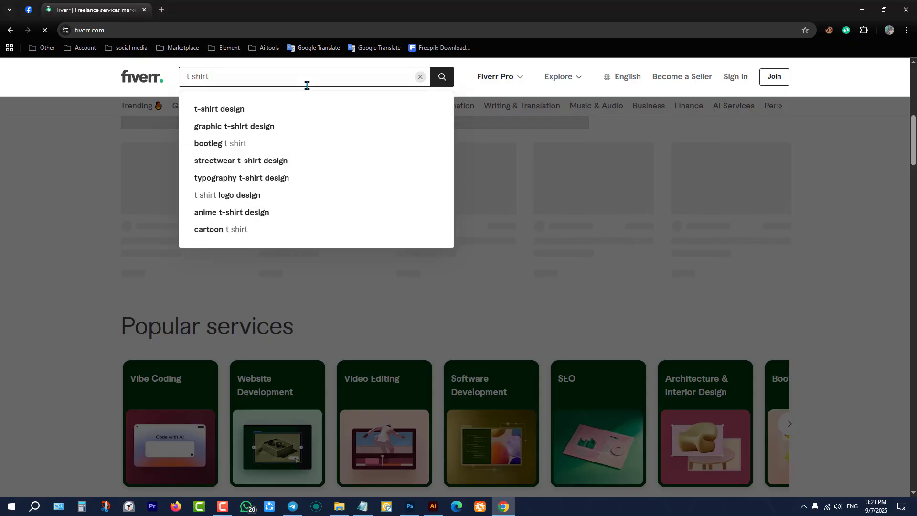
pyautogui.click(263, 116)
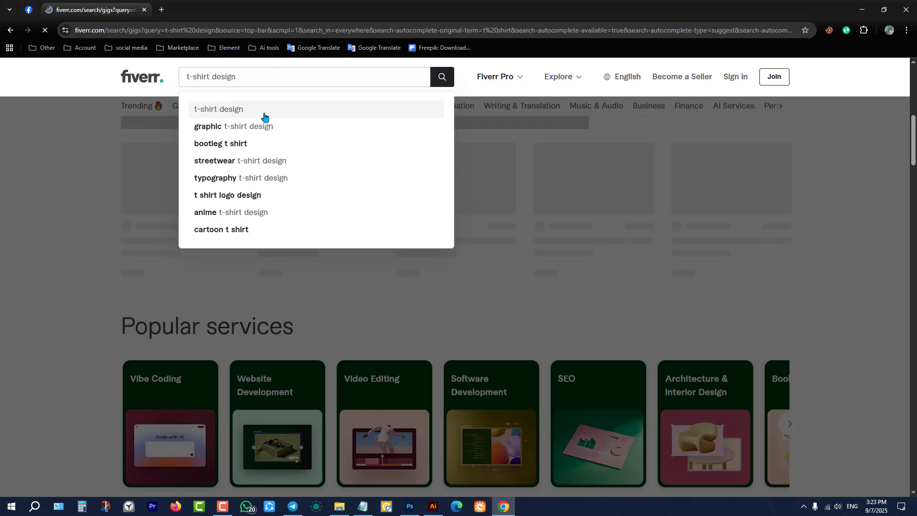
# Look over the T-shirt design gigs, comparing their prices, tags, orders in queue, reviews, response times and seller countries.
pyautogui.scroll(-6, 352, 219)
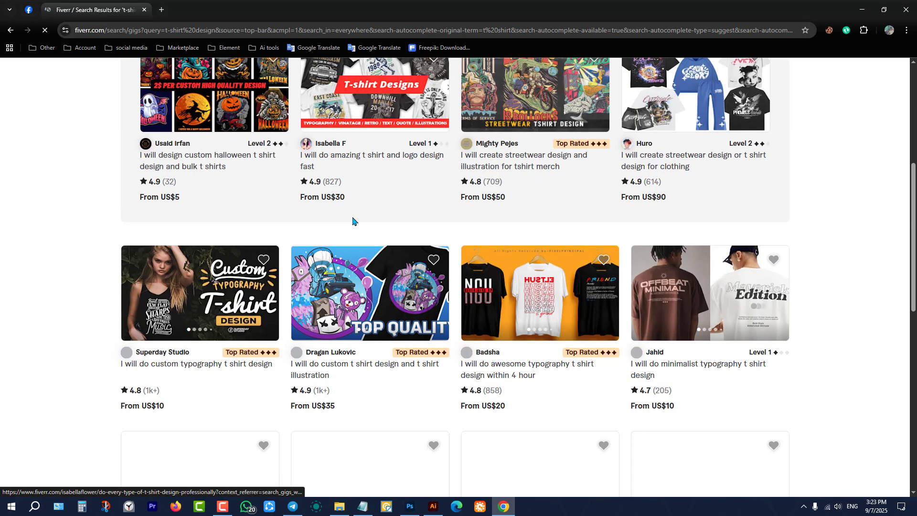
pyautogui.scroll(-3, 372, 235)
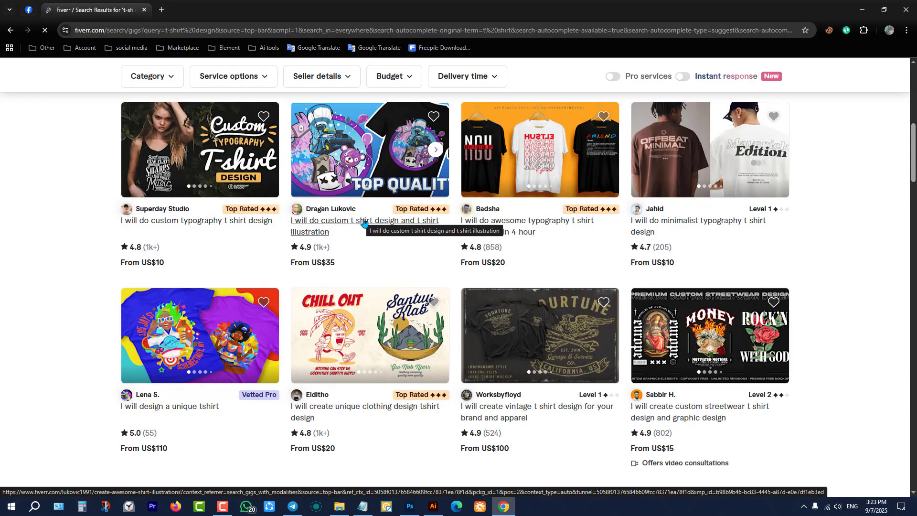
pyautogui.scroll(-5, 364, 223)
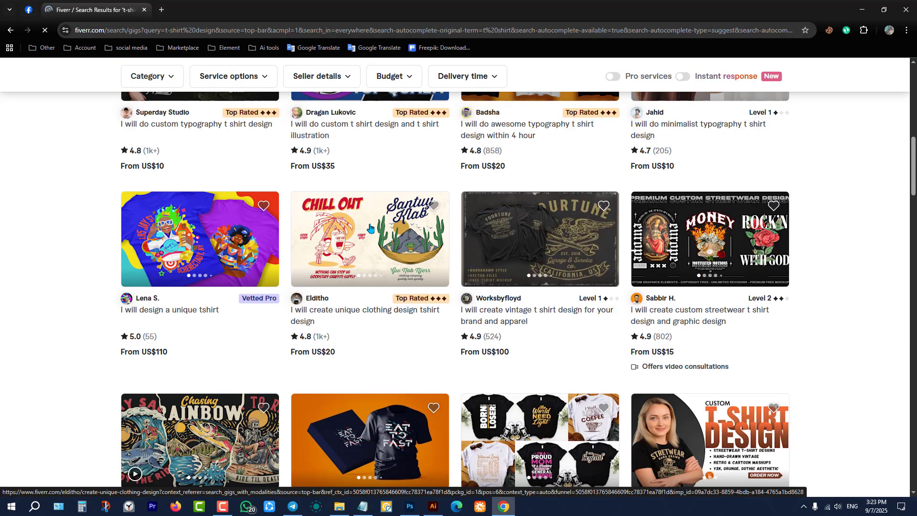
pyautogui.scroll(-6, 382, 233)
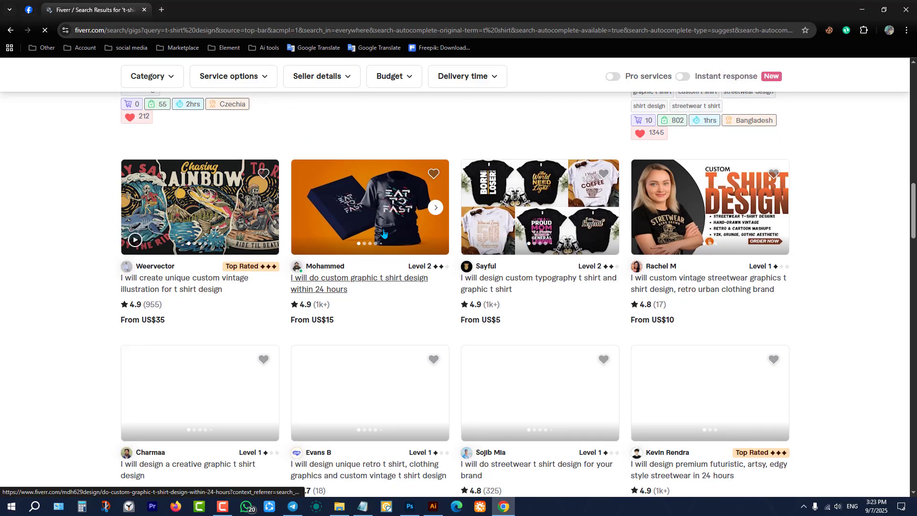
pyautogui.scroll(-3, 467, 264)
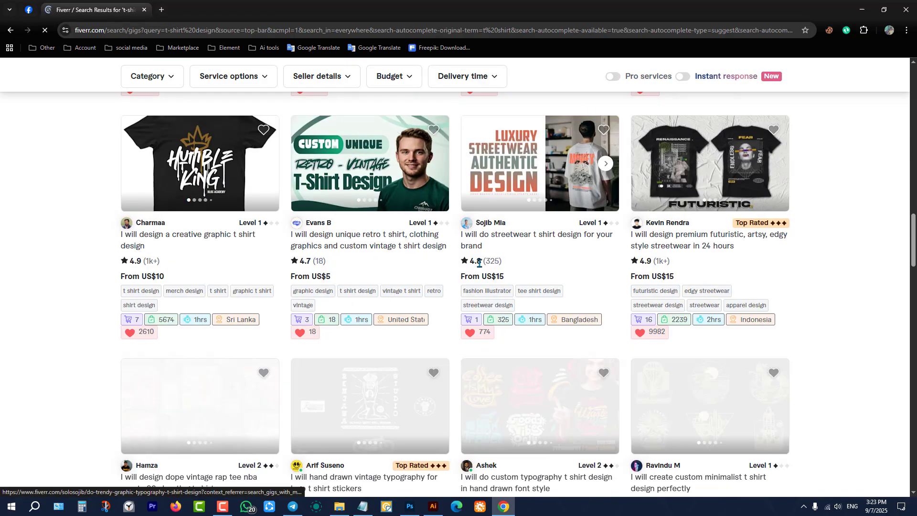
pyautogui.scroll(20, 477, 267)
pyautogui.scroll(-6, 484, 268)
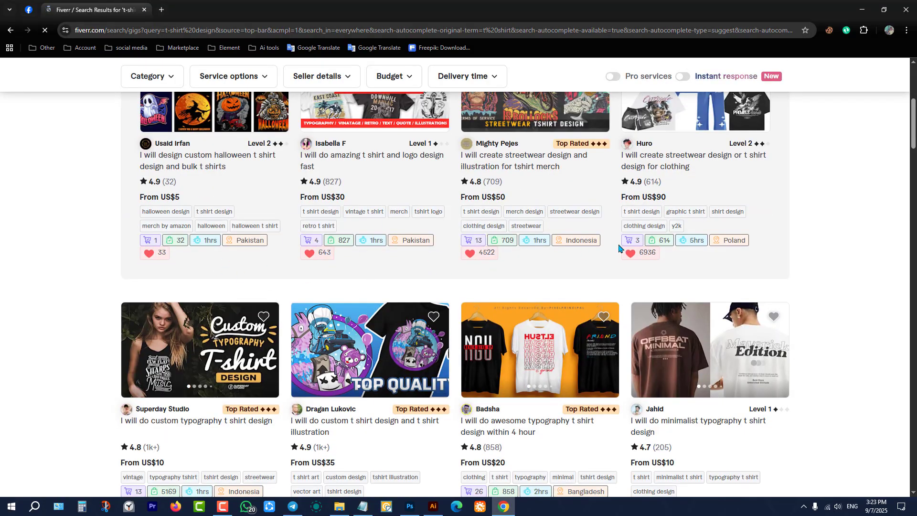
pyautogui.scroll(-6, 621, 249)
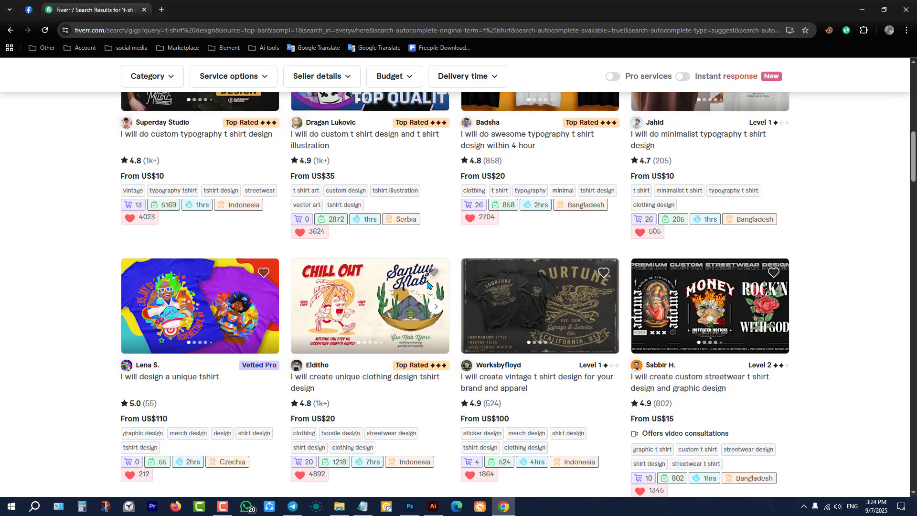
pyautogui.scroll(3, 429, 285)
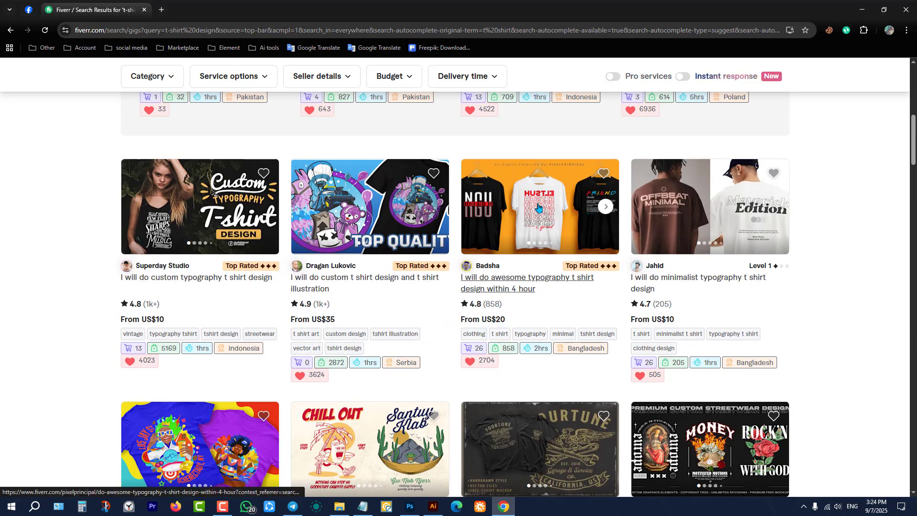
# Open the gig for awesome typography T-shirt design within 4 hours and check the seller's country, membership date, last delivery and review count.
pyautogui.click(477, 282)
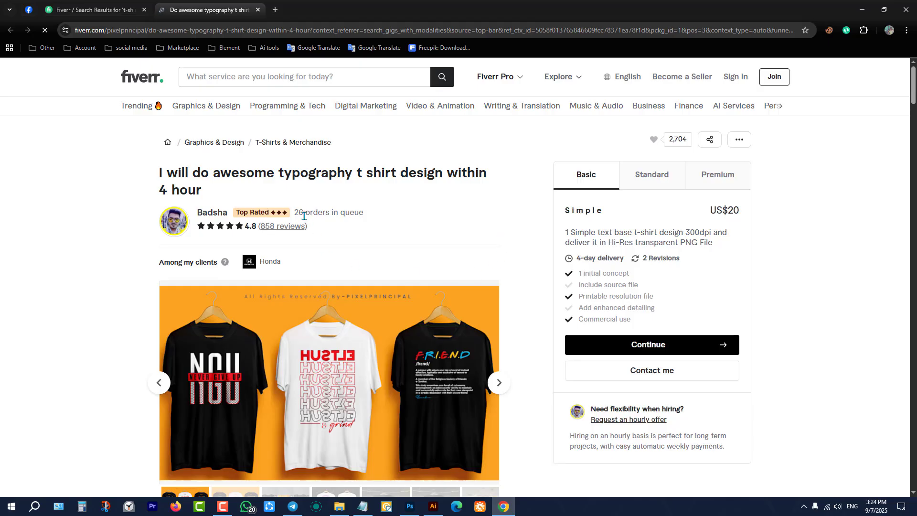
pyautogui.click(214, 213)
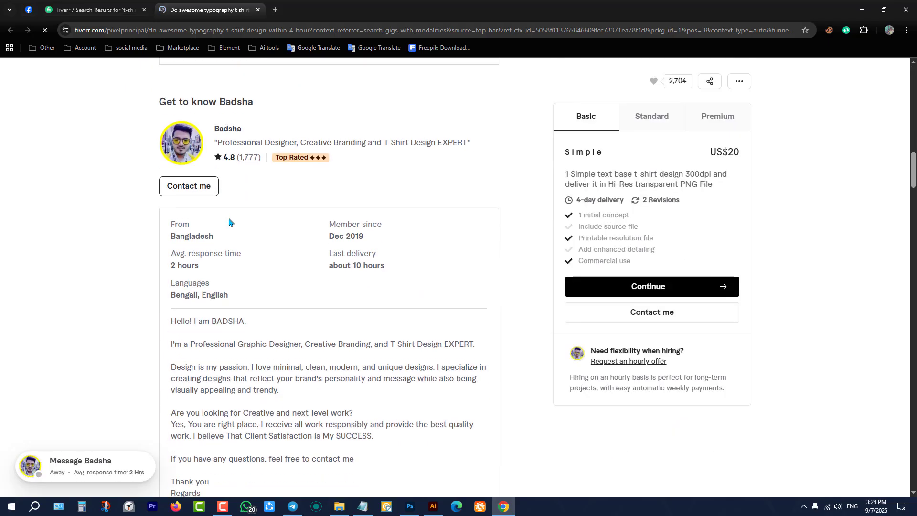
pyautogui.doubleClick(192, 237)
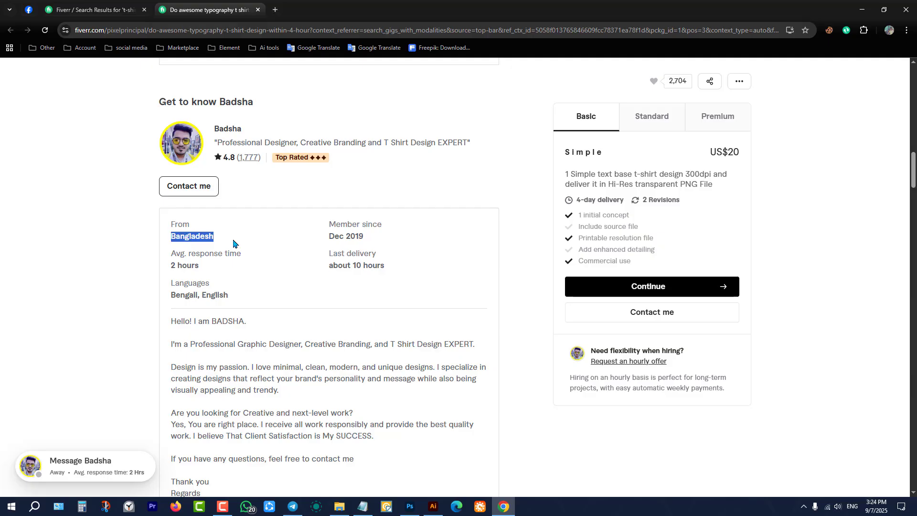
pyautogui.tripleClick(354, 236)
pyautogui.tripleClick(361, 265)
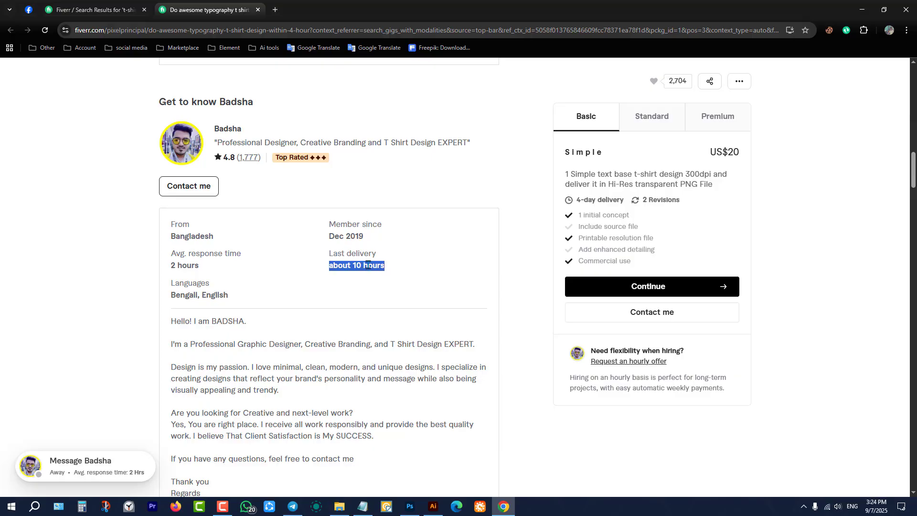
pyautogui.scroll(3, 362, 265)
pyautogui.click(247, 303)
pyautogui.tripleClick(247, 304)
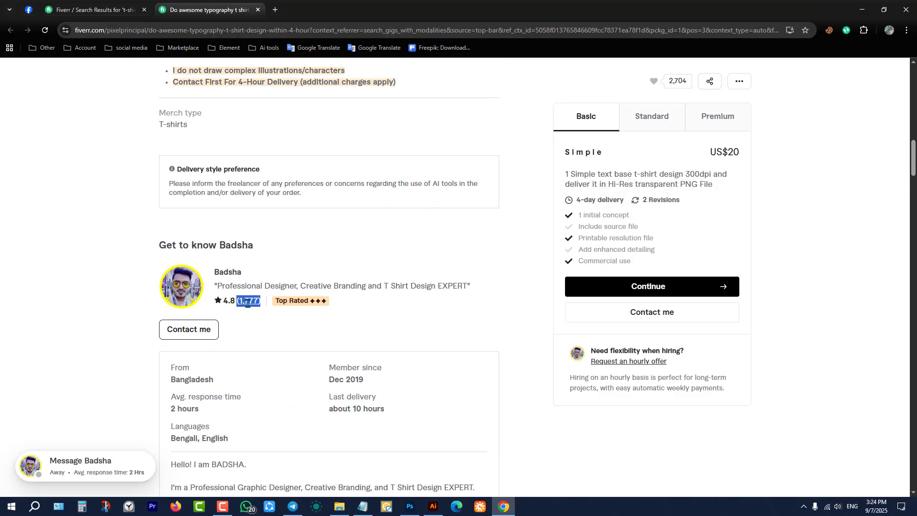
# Compare the gig's Basic, Standard and Premium packages.
pyautogui.click(658, 127)
pyautogui.click(590, 121)
pyautogui.click(670, 121)
pyautogui.click(719, 119)
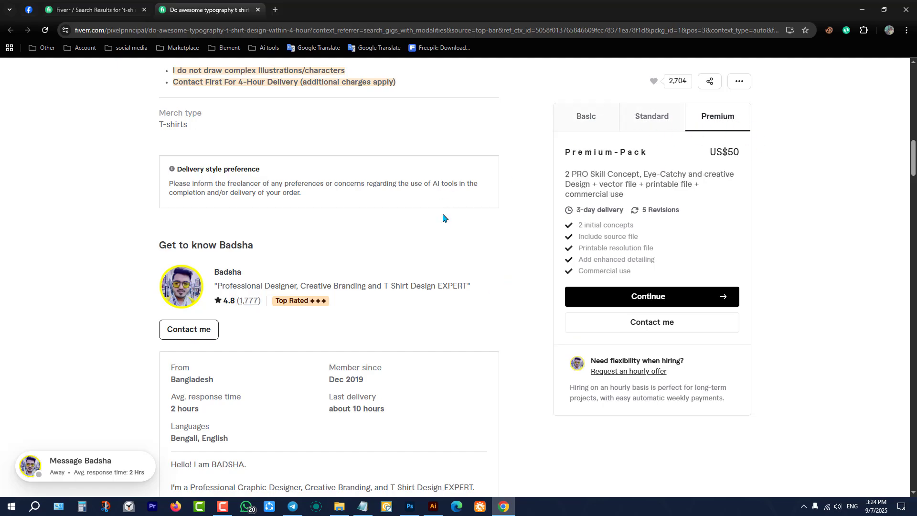
# Examine the T-shirt and hoodie designs in the gig's gallery at full size with their buyer reviews, and close the full-size view.
pyautogui.scroll(15, 442, 220)
pyautogui.scroll(-2, 442, 221)
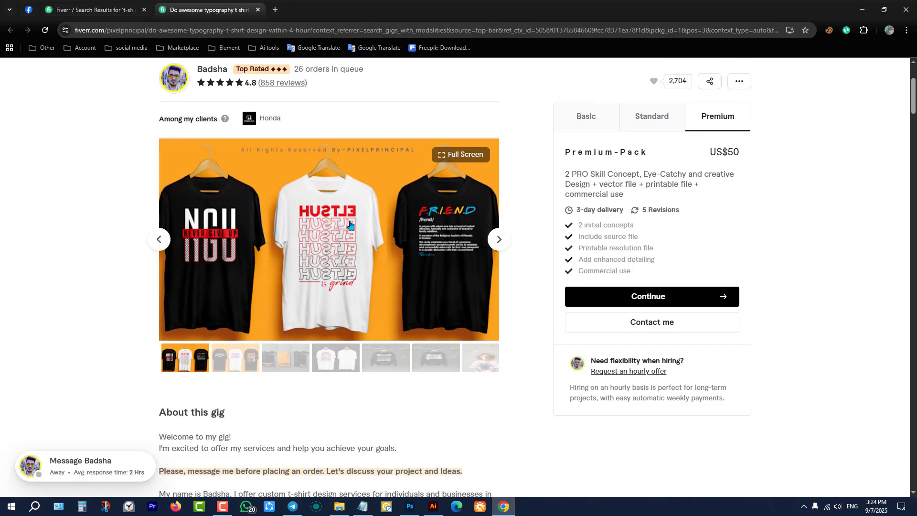
pyautogui.click(350, 225)
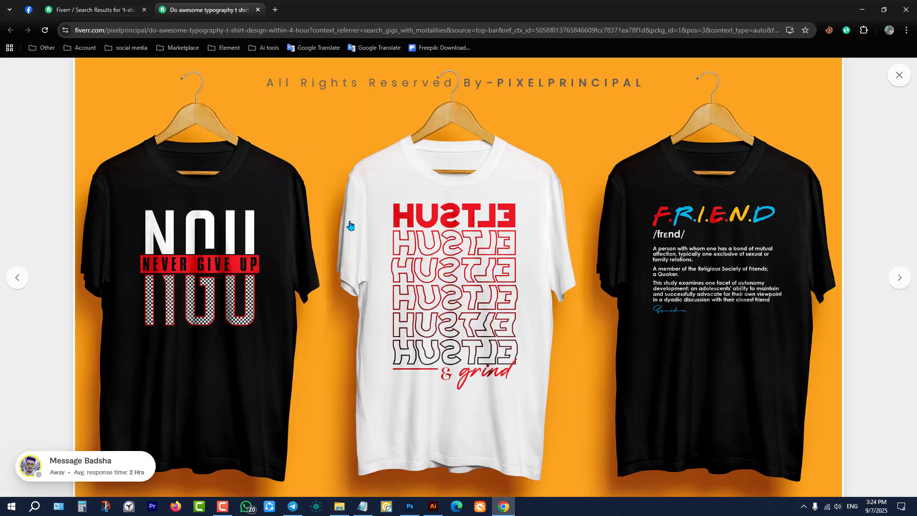
pyautogui.press('Right')
pyautogui.press('Right')
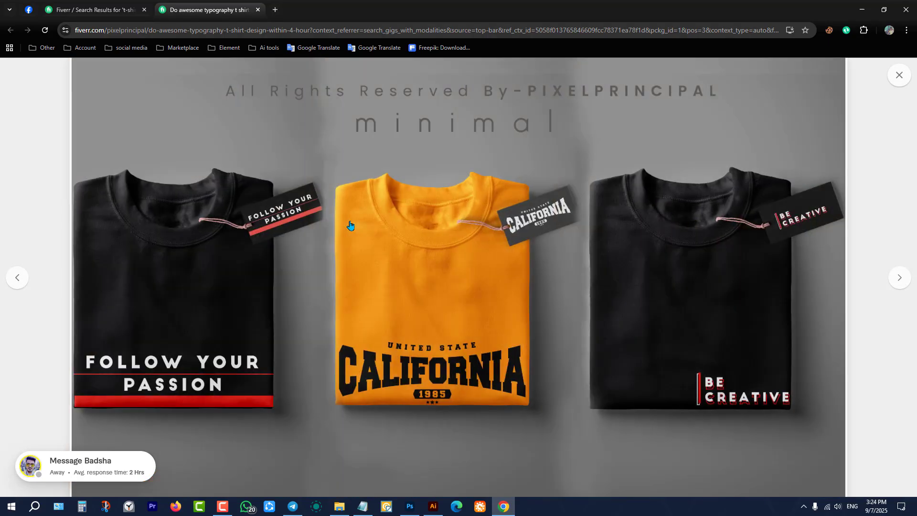
pyautogui.press('Right')
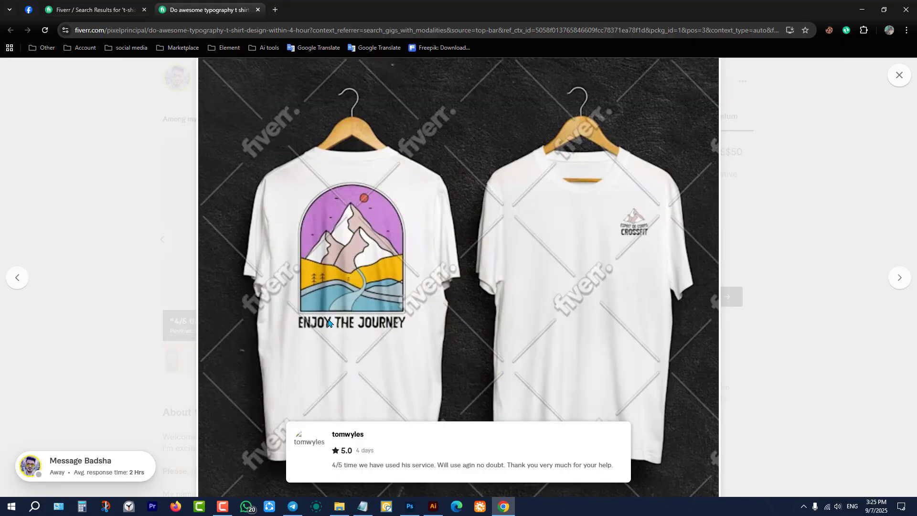
pyautogui.press('Right')
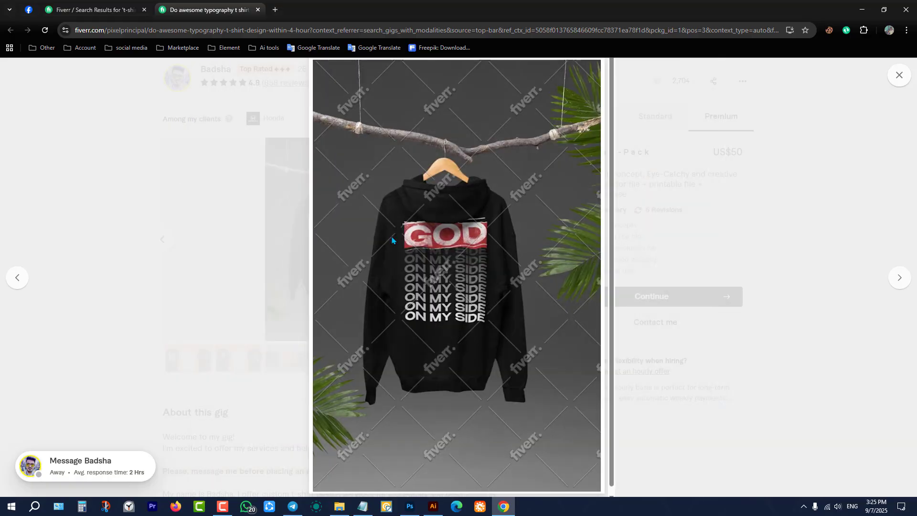
pyautogui.press('Right')
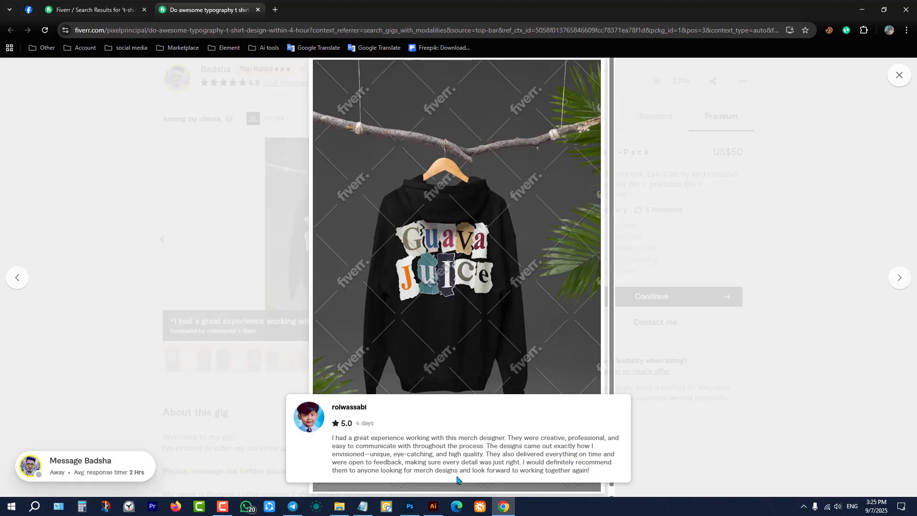
pyautogui.click(900, 77)
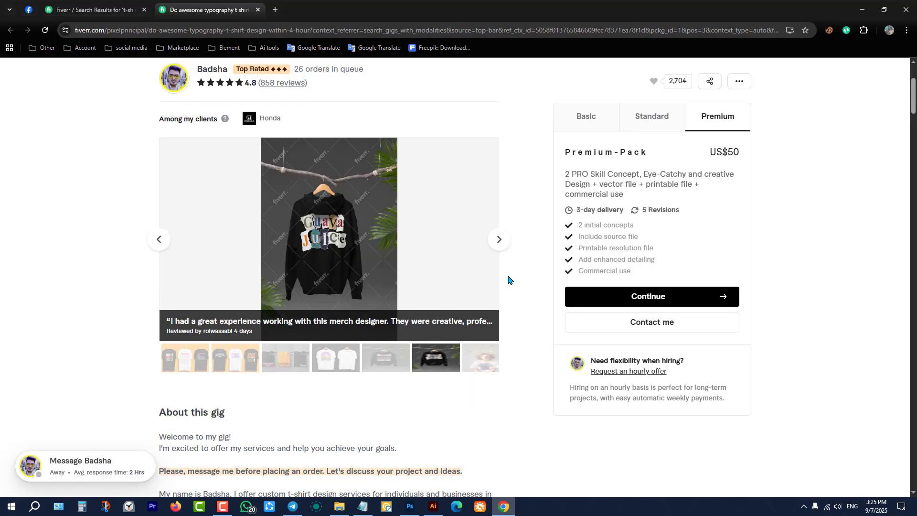
# Close the gig page and look through the remaining T-shirt design gigs to the end of the first results page.
pyautogui.scroll(3, 621, 143)
pyautogui.click(259, 10)
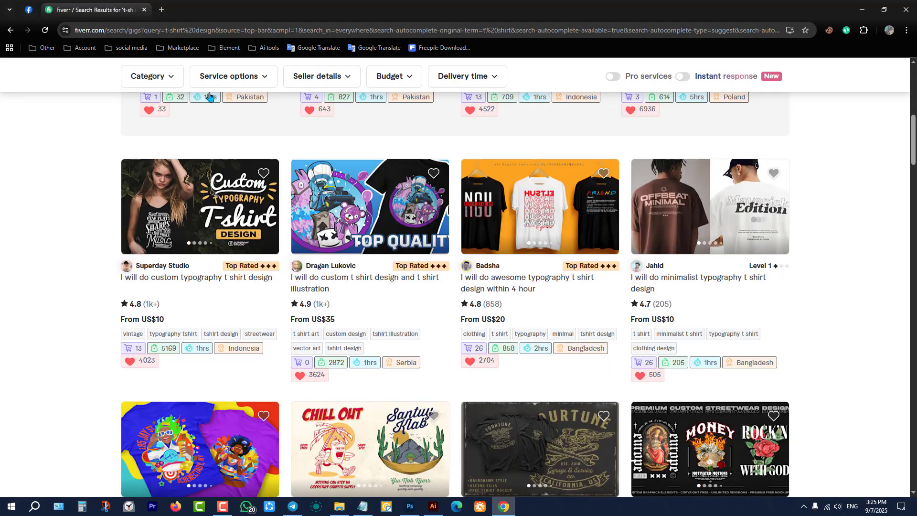
pyautogui.scroll(-8, 573, 249)
pyautogui.scroll(-8, 574, 249)
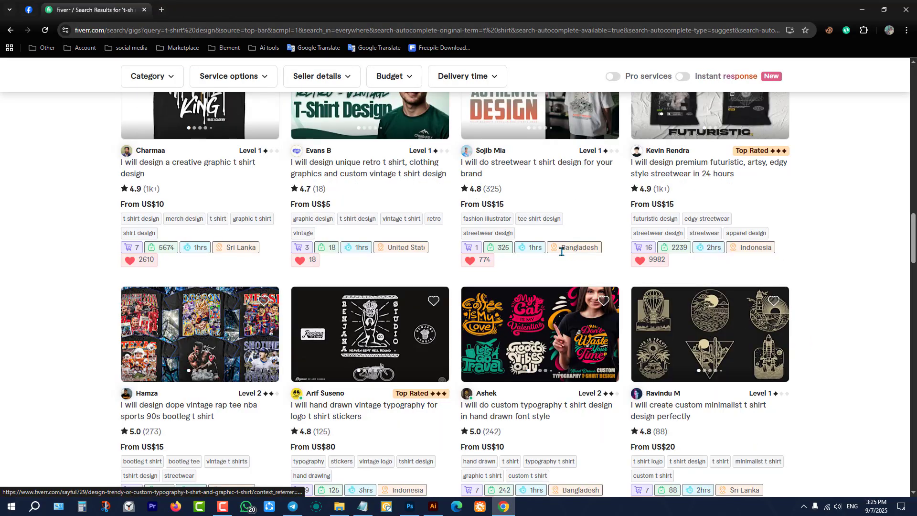
pyautogui.scroll(-3, 373, 349)
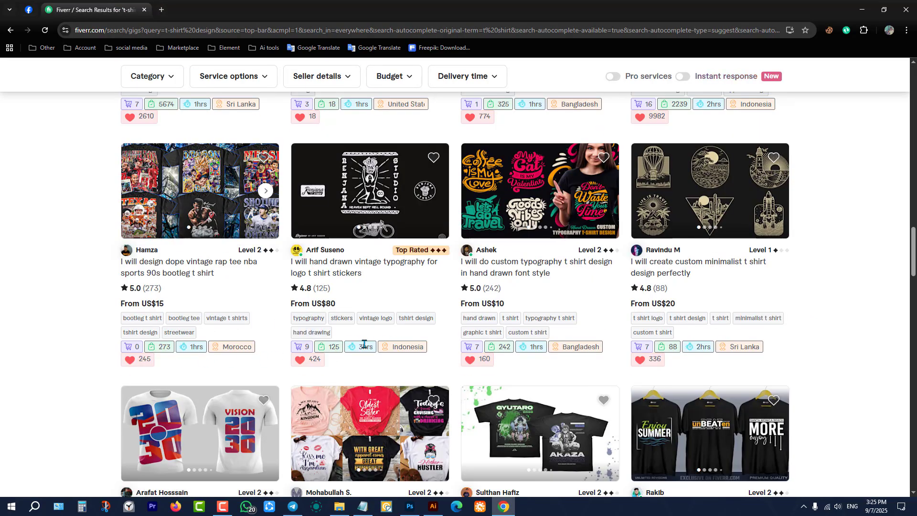
pyautogui.scroll(-3, 368, 342)
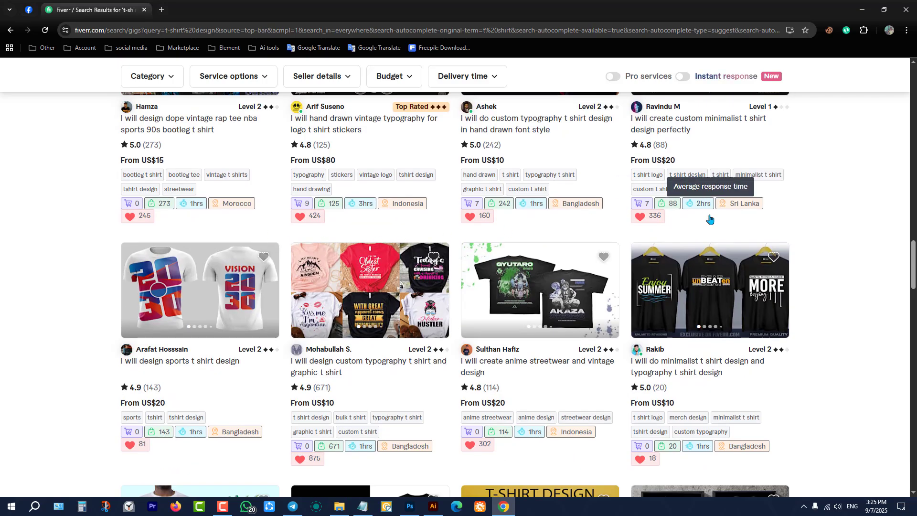
pyautogui.scroll(-6, 709, 228)
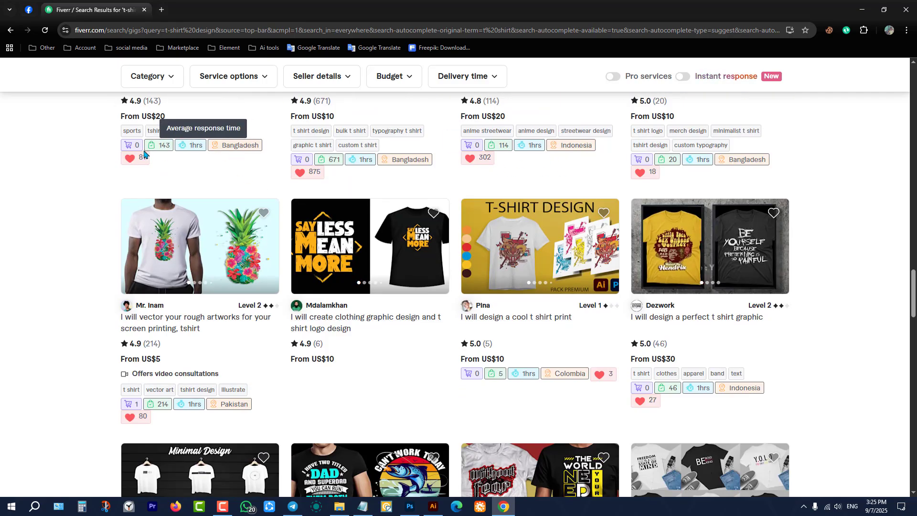
pyautogui.scroll(-3, 600, 260)
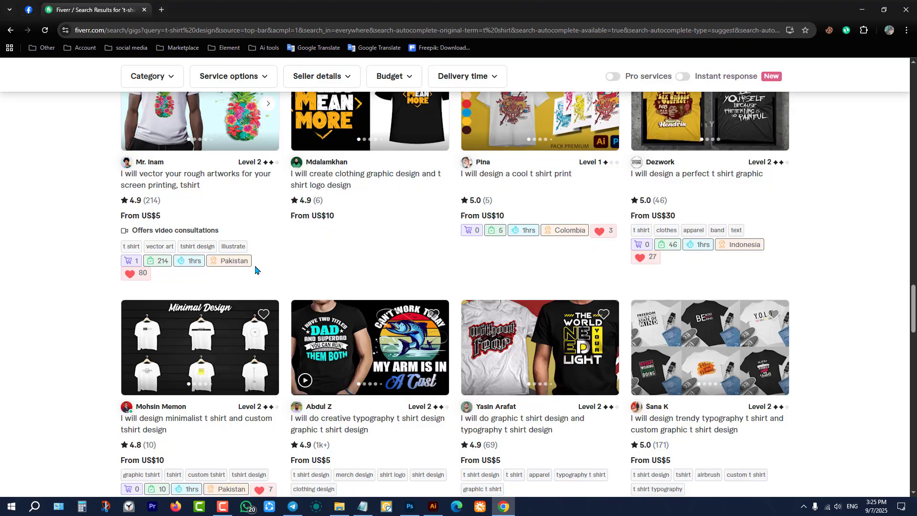
pyautogui.scroll(-3, 395, 338)
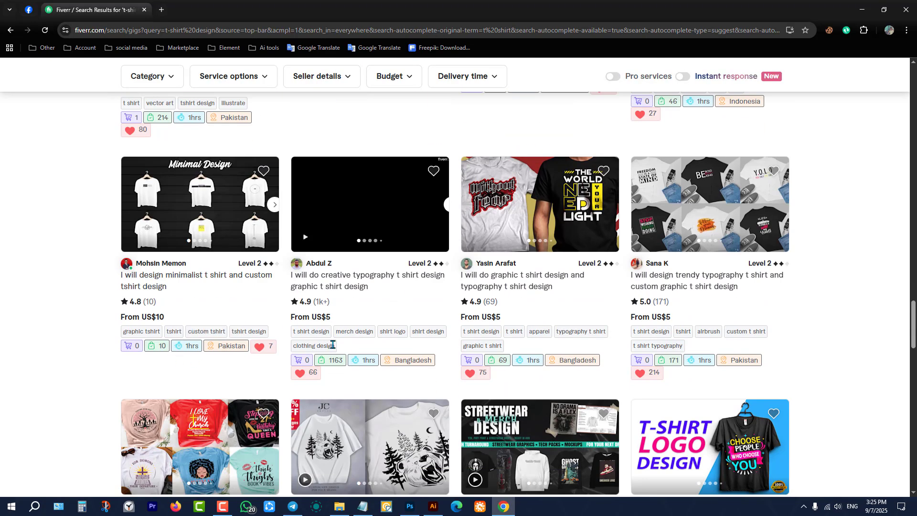
pyautogui.scroll(-3, 330, 349)
pyautogui.scroll(-15, 591, 278)
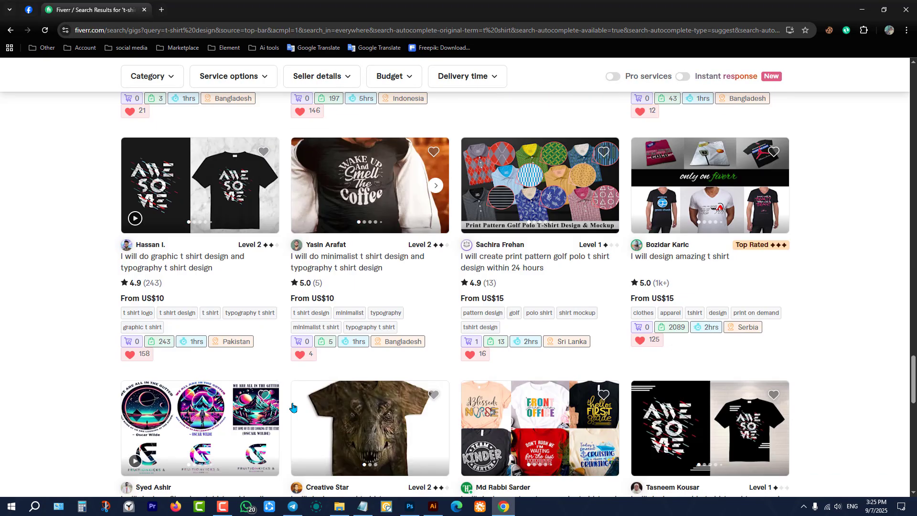
pyautogui.scroll(-9, 382, 316)
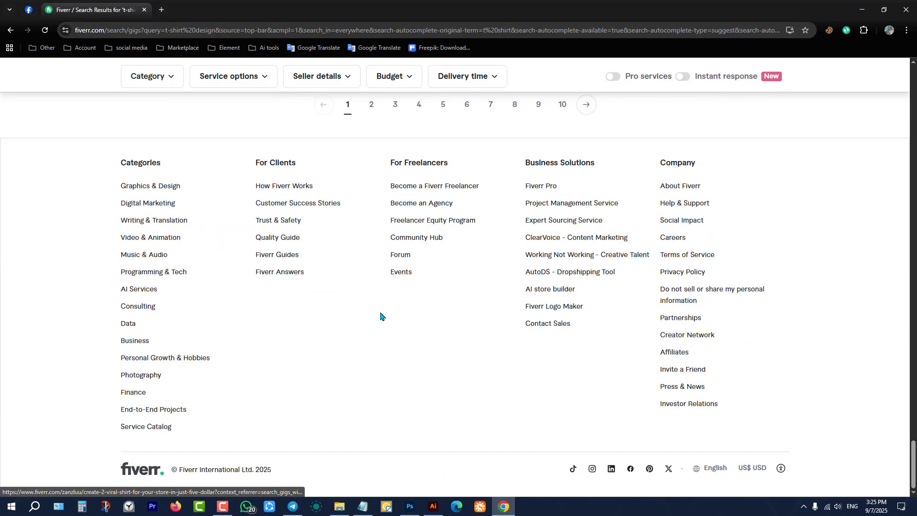
# Close the T-shirt gig search results and minimize the browser to return to the T-shirt design document in Illustrator.
pyautogui.scroll(6, 377, 314)
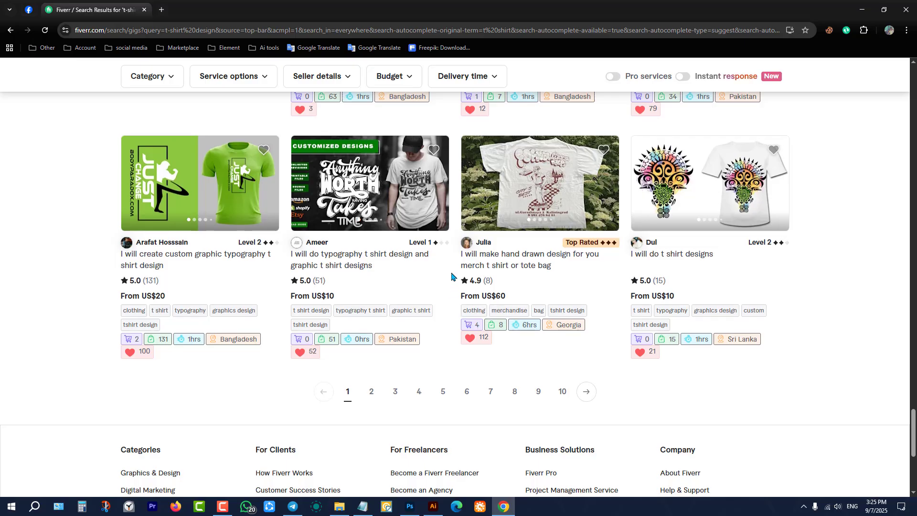
pyautogui.scroll(3, 458, 268)
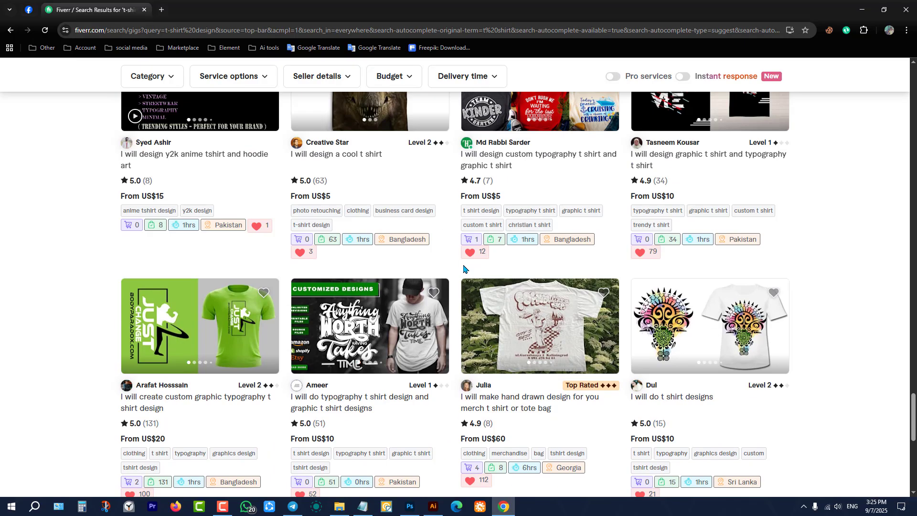
pyautogui.click(144, 9)
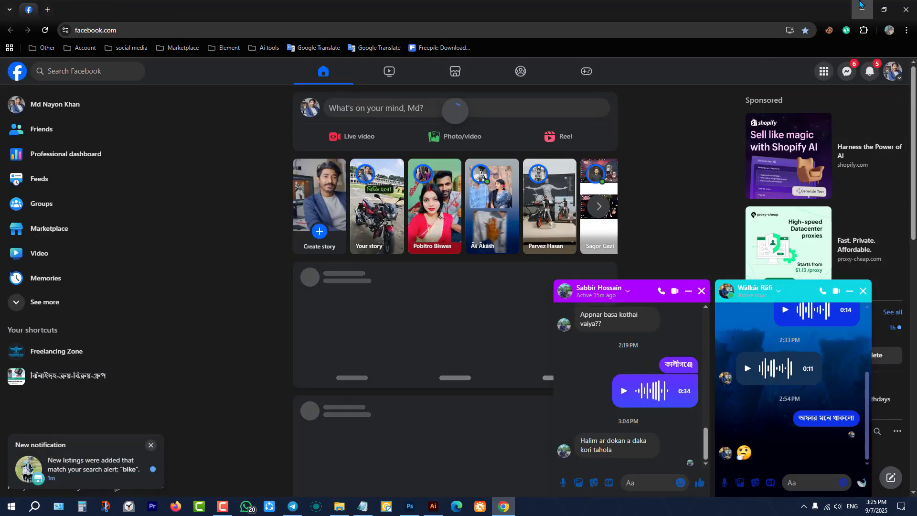
pyautogui.click(862, 9)
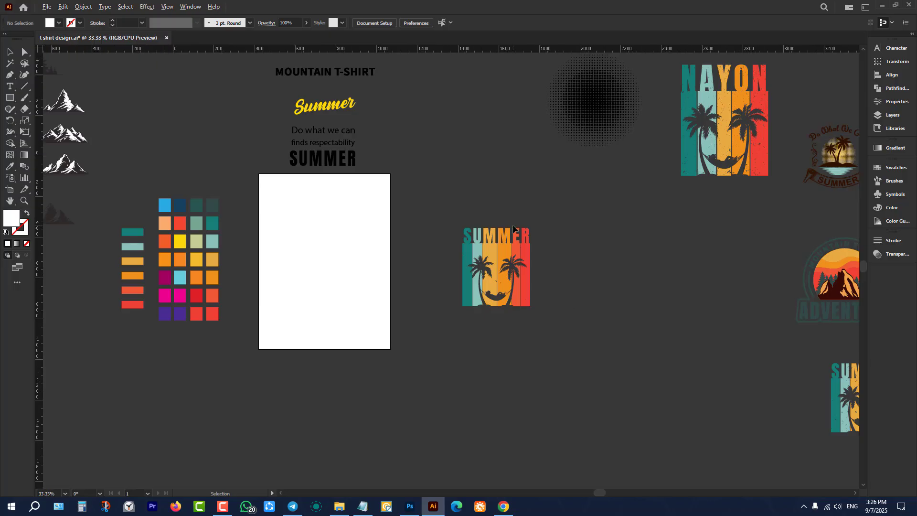
# Move the SUMMER palm-tree design closer to the blank artboard, leaving a gap between them, and deselect it.
pyautogui.scroll(3, 514, 225)
pyautogui.scroll(-1, 572, 245)
pyautogui.scroll(1, 572, 245)
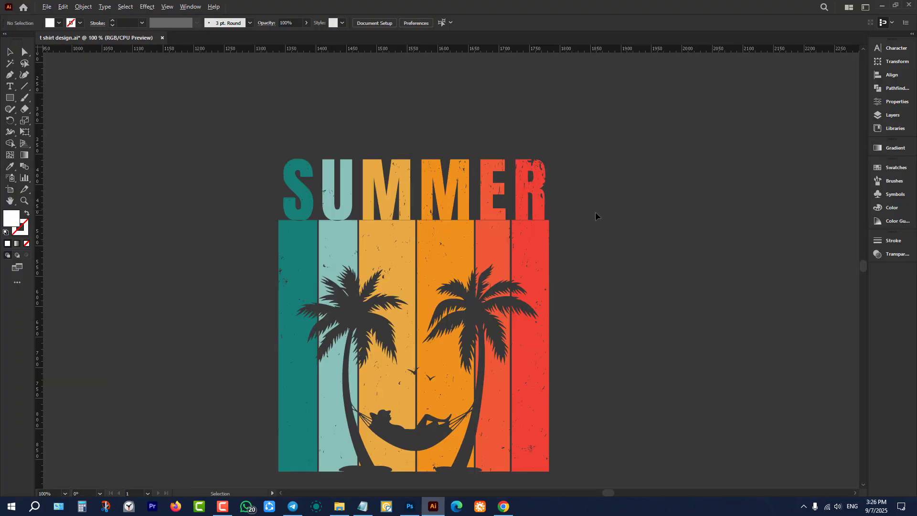
pyautogui.scroll(-3, 596, 216)
pyautogui.moveTo(580, 205); pyautogui.dragTo(524, 193)
pyautogui.scroll(3, 526, 198)
pyautogui.click(527, 204)
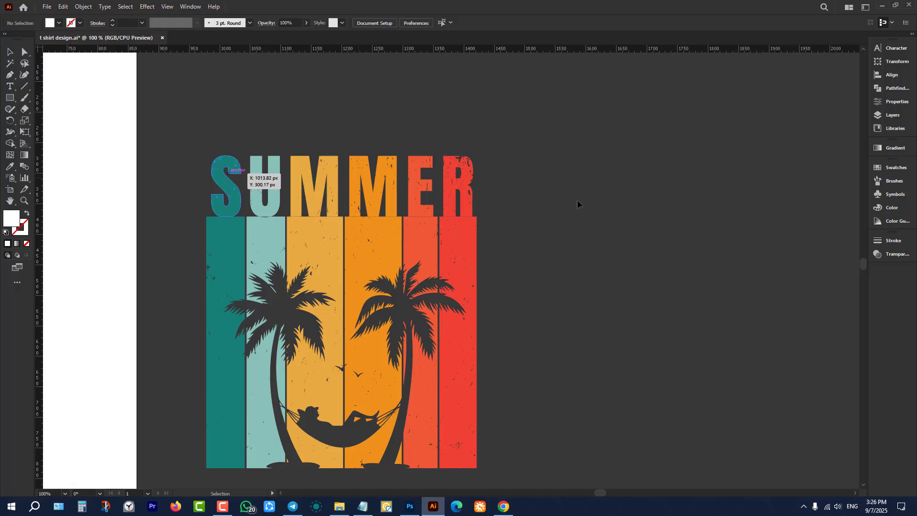
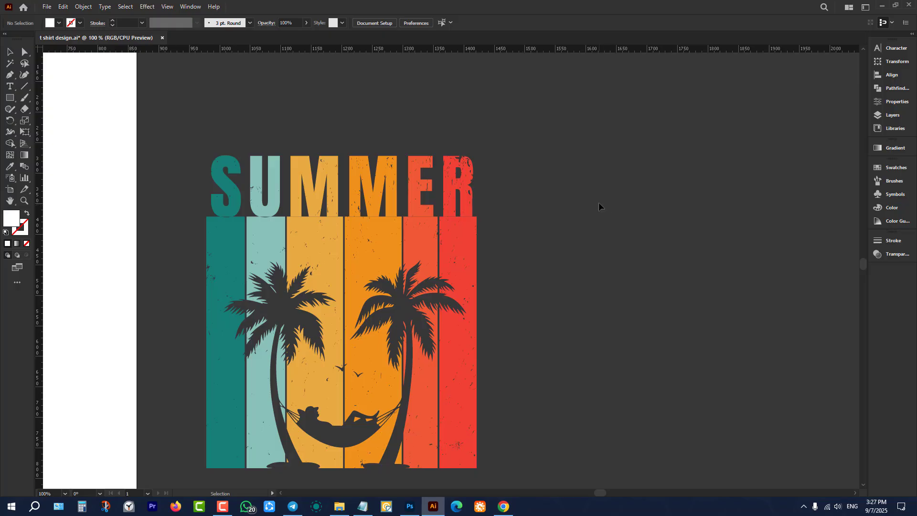
pyautogui.scroll(-2, 598, 207)
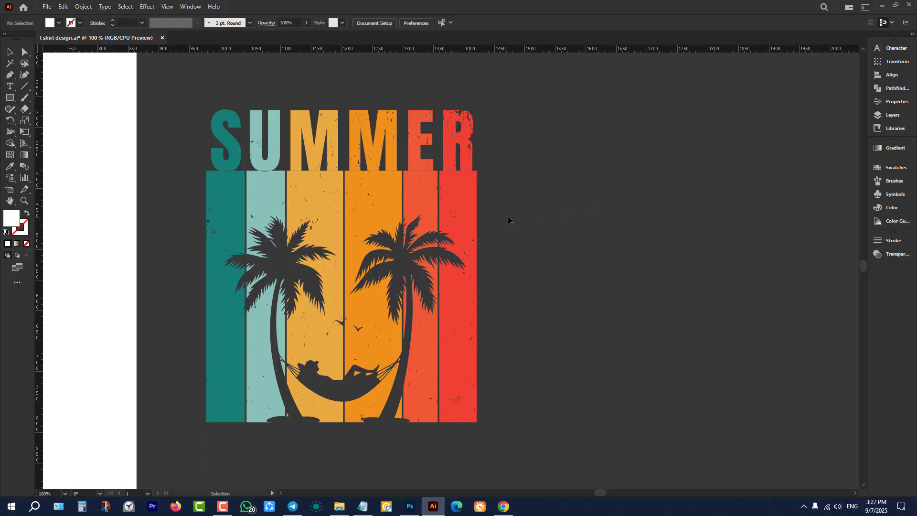
pyautogui.moveTo(467, 205); pyautogui.dragTo(600, 176)
pyautogui.click(687, 166)
pyautogui.scroll(2, 686, 164)
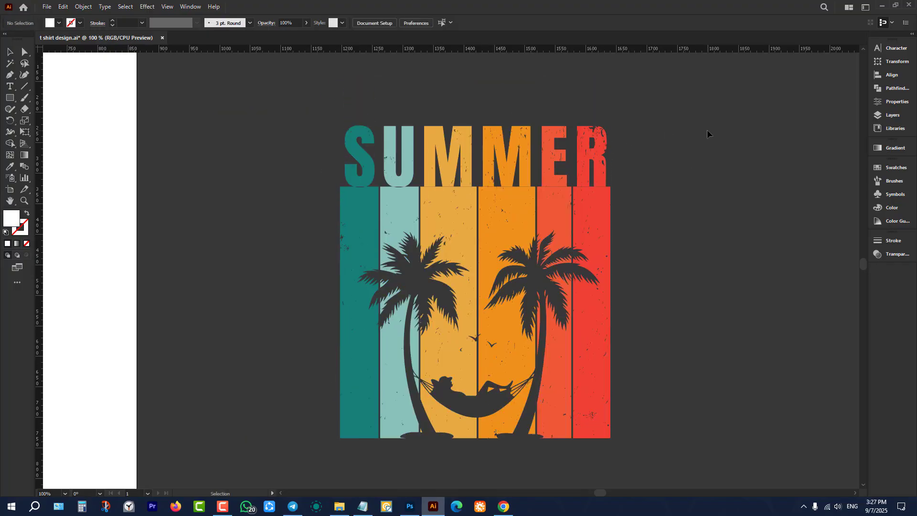
# Examine the personalised palm-tree name design and compare it with the SUMMER design and other artwork around the artboard.
pyautogui.hotkey('ctrl', '-')
pyautogui.hotkey('ctrl', '-')
pyautogui.hotkey('ctrl', '-')
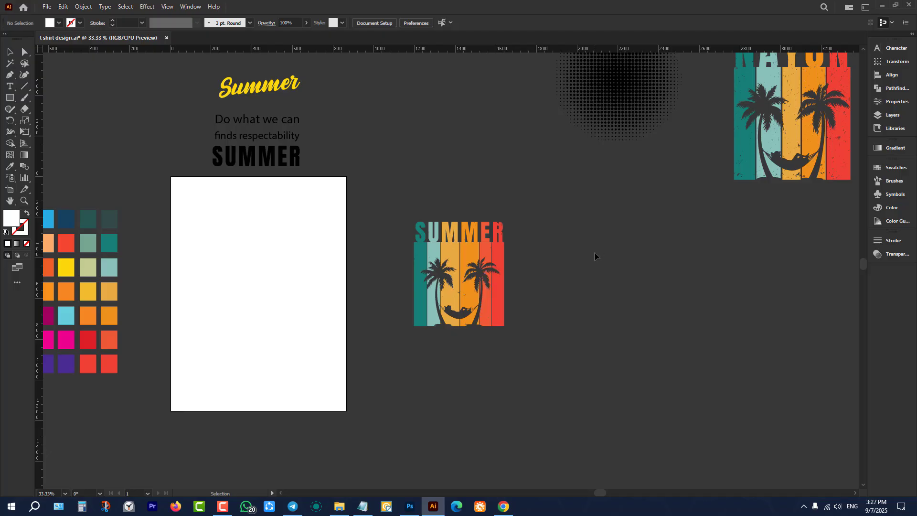
pyautogui.scroll(2, 595, 253)
pyautogui.scroll(-1, 368, 286)
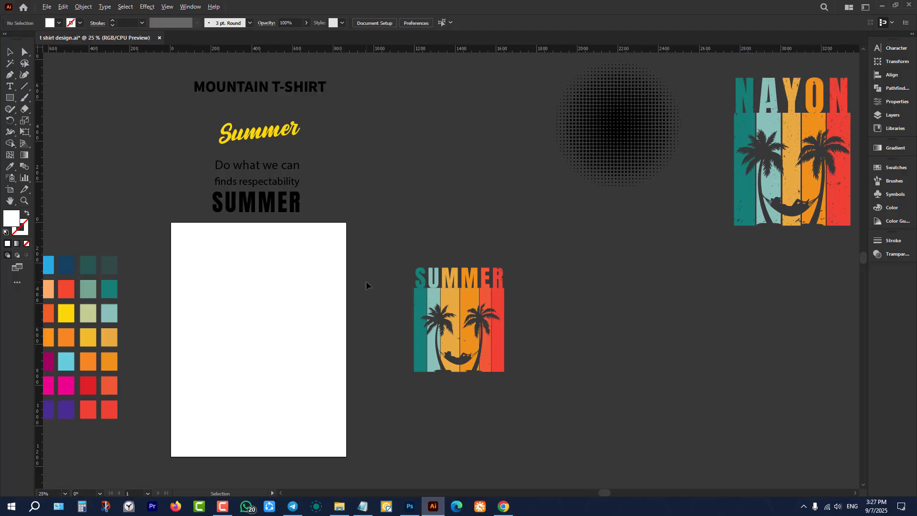
pyautogui.scroll(3, 774, 137)
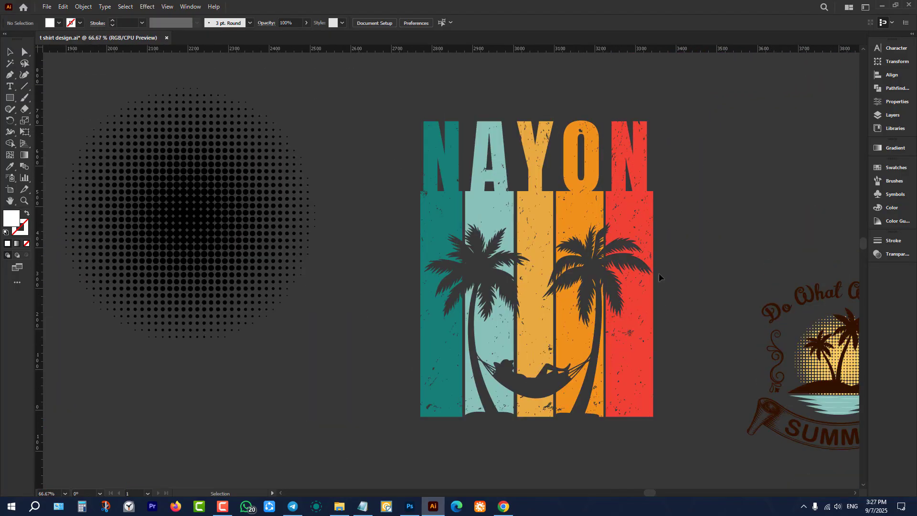
pyautogui.scroll(-3, 747, 183)
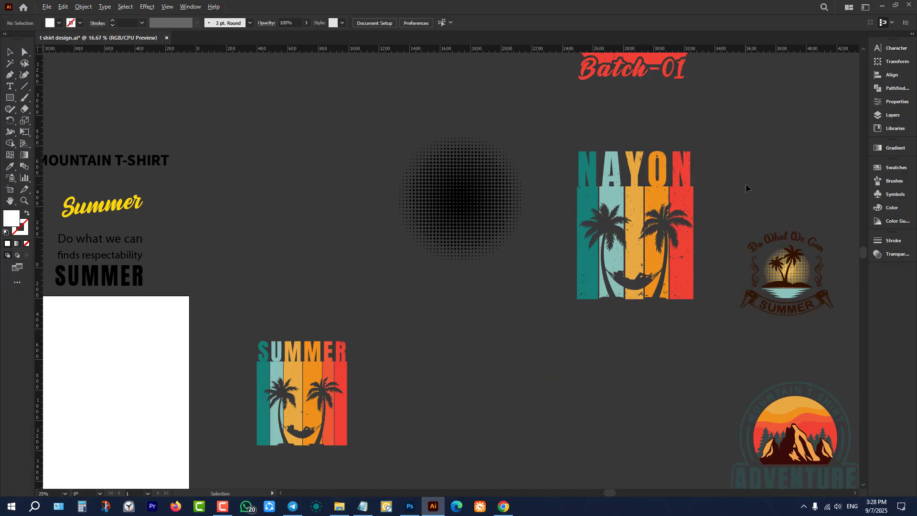
pyautogui.scroll(-3, 746, 184)
pyautogui.scroll(3, 595, 261)
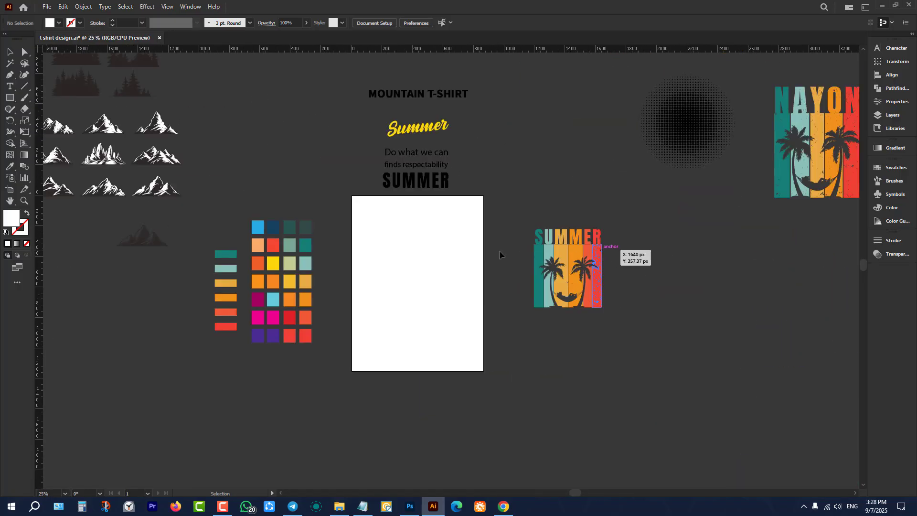
pyautogui.scroll(-1, 478, 239)
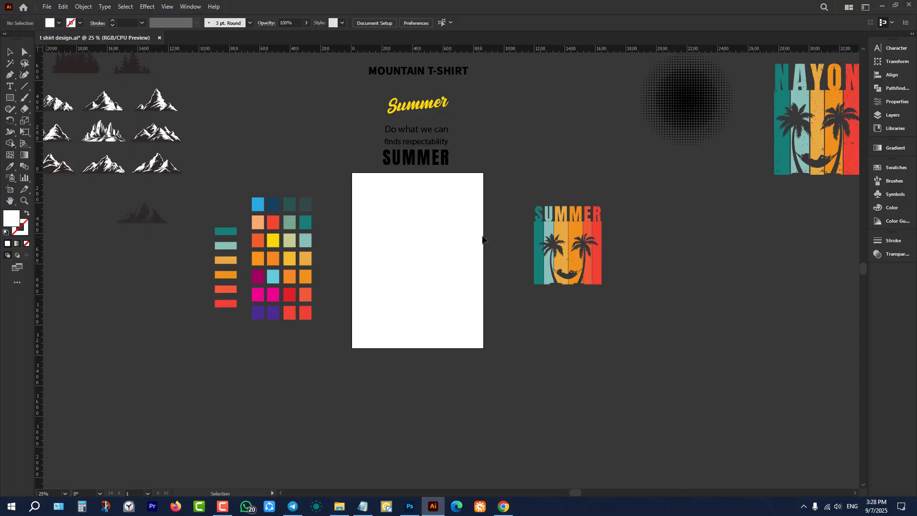
# Duplicate the black SUMMER text from above the artboard onto the upper part of the artboard and deselect it.
pyautogui.scroll(1, 483, 239)
pyautogui.scroll(3, 422, 219)
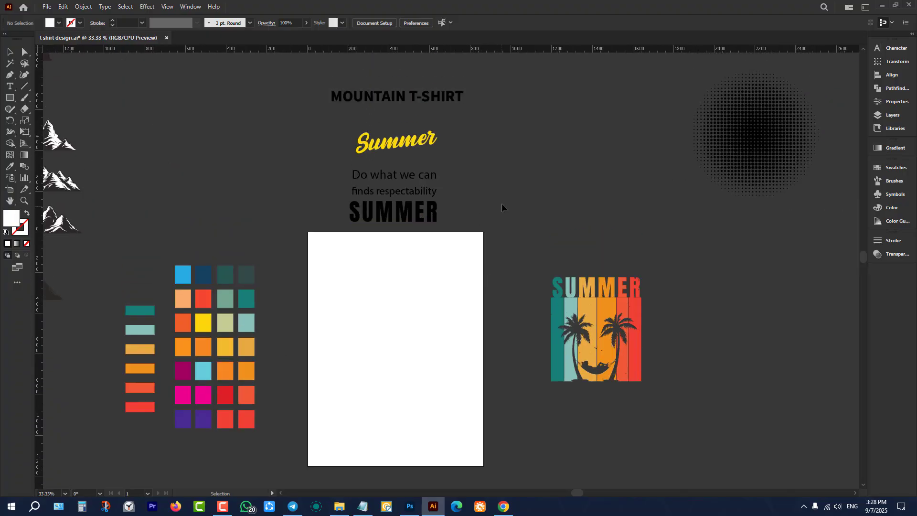
pyautogui.scroll(2, 501, 204)
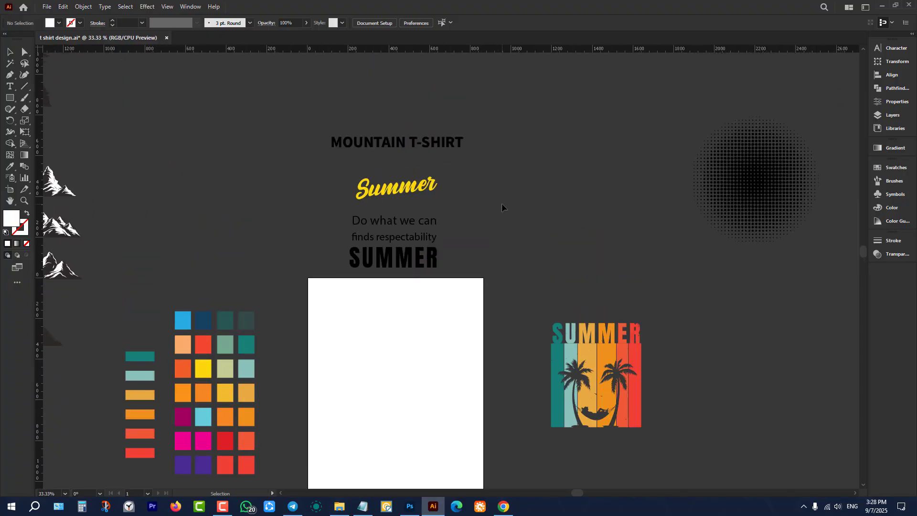
pyautogui.click(389, 263)
pyautogui.moveTo(396, 263)
pyautogui.mouseDown()
pyautogui.moveTo(396, 420)
pyautogui.moveTo(404, 280)
pyautogui.mouseUp()
pyautogui.scroll(-2, 396, 378)
pyautogui.scroll(2, 398, 352)
pyautogui.hotkey('ctrl', 'shift', 'a')
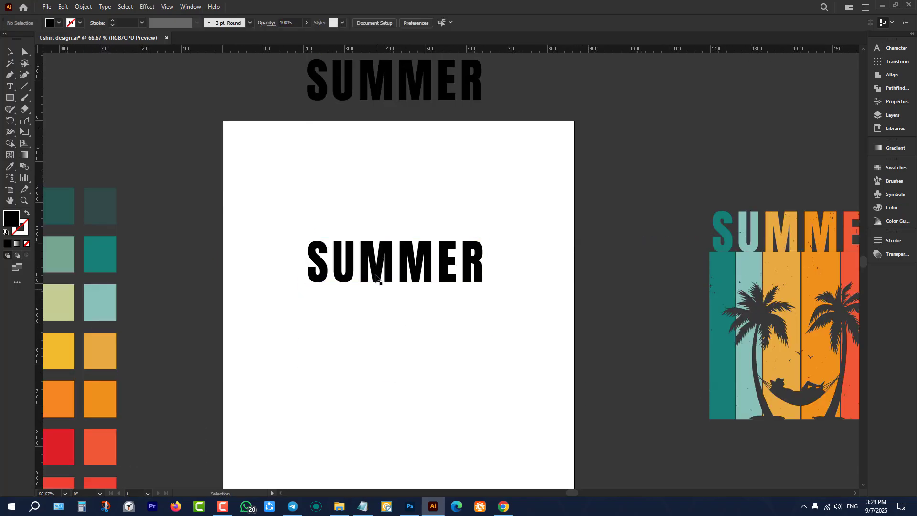
# Replace the copied SUMMER text on the artboard with the designer's first name in capitals.
pyautogui.click(7, 88)
pyautogui.scroll(1, 455, 274)
pyautogui.doubleClick(444, 265)
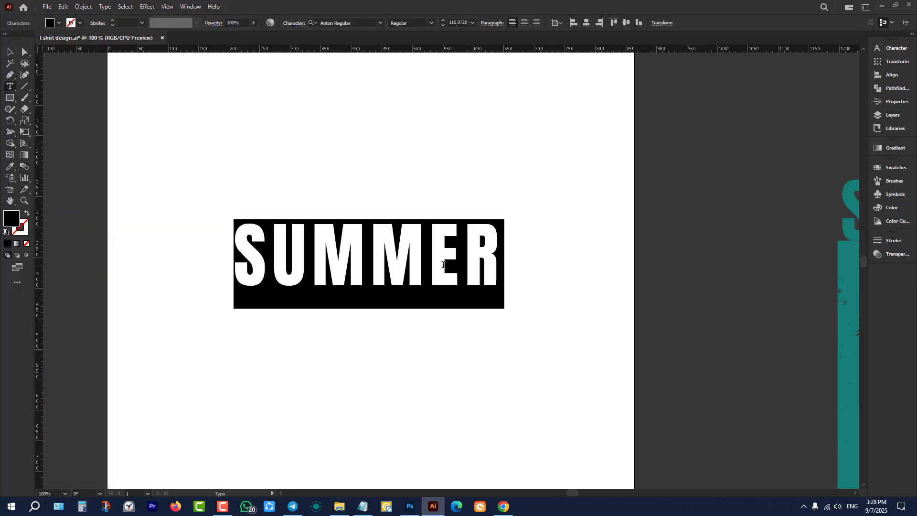
pyautogui.write('NAYON')
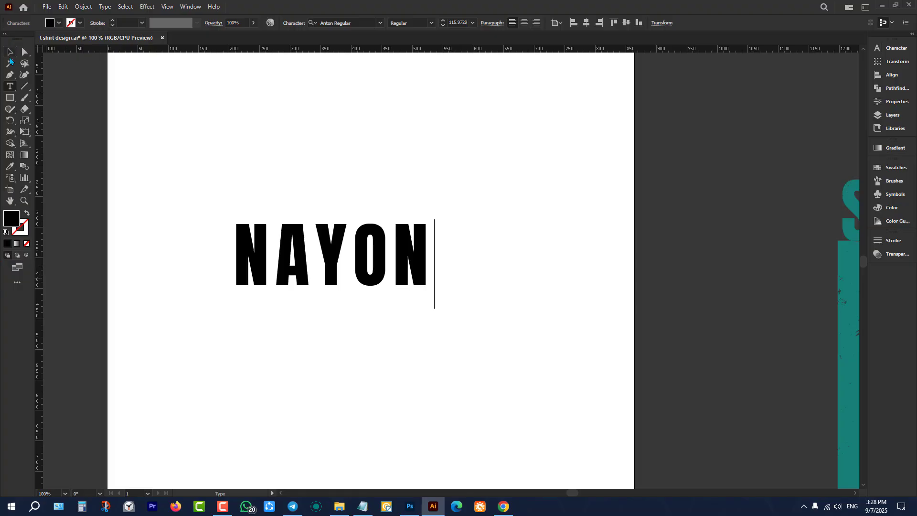
pyautogui.click(9, 51)
# Set the tracking of the name text to 100.
pyautogui.click(898, 47)
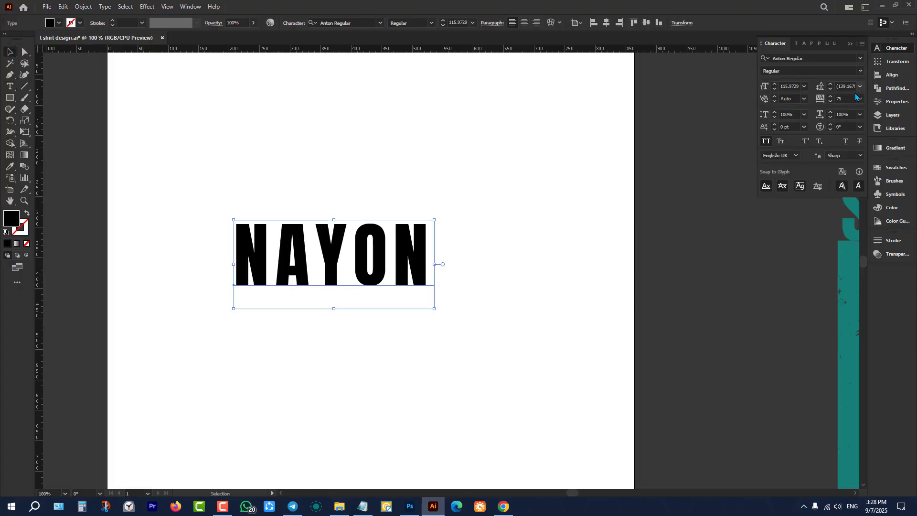
pyautogui.click(860, 100)
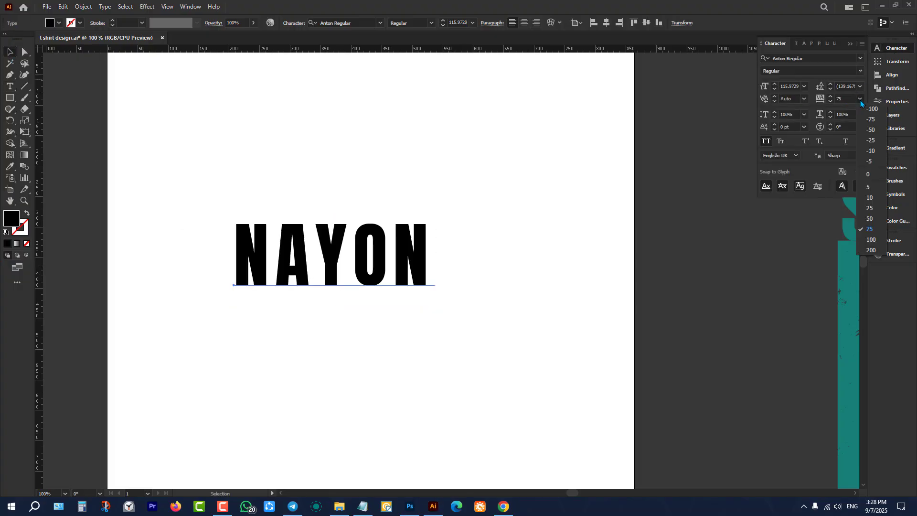
pyautogui.click(874, 240)
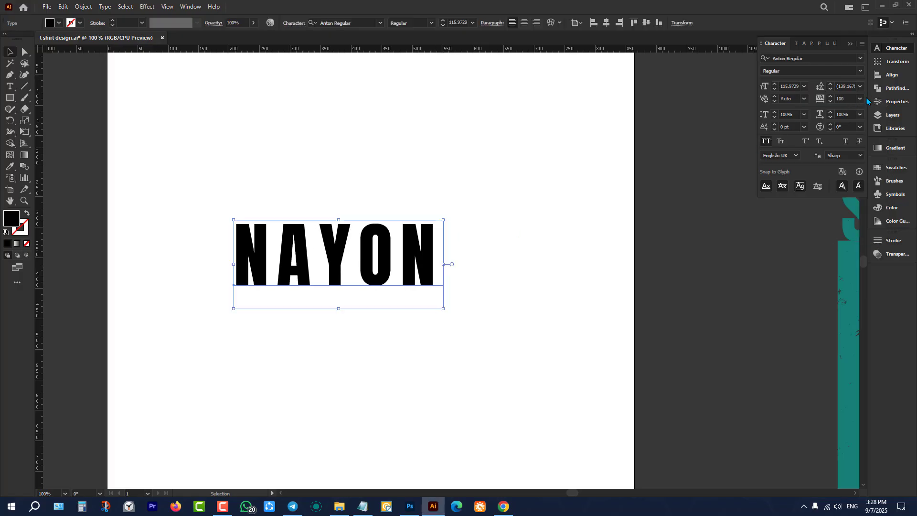
pyautogui.scroll(-4, 441, 321)
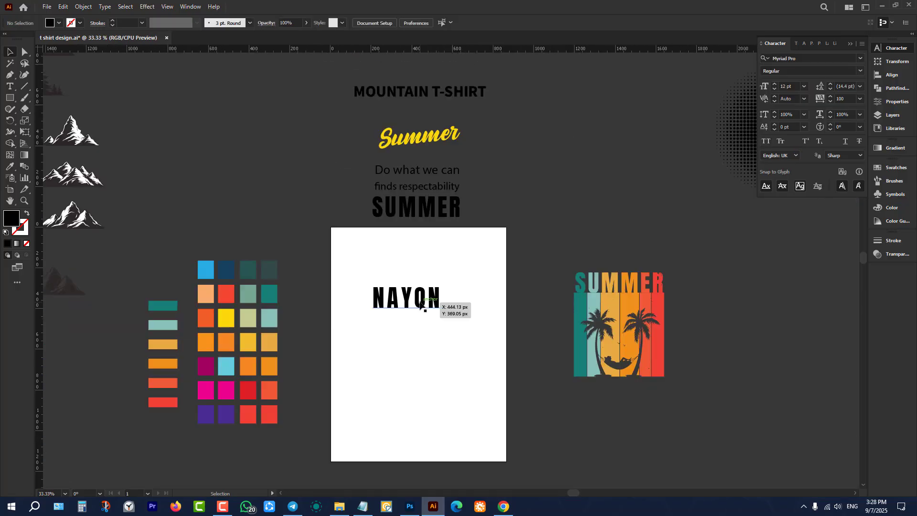
pyautogui.scroll(4, 444, 301)
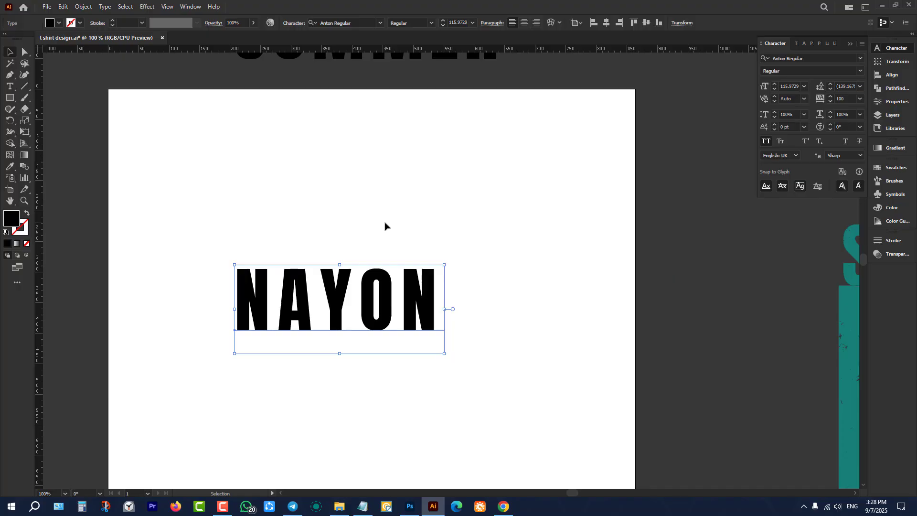
# Move the name text higher on the artboard and convert it to outlines.
pyautogui.click(358, 200)
pyautogui.moveTo(345, 300); pyautogui.dragTo(373, 253)
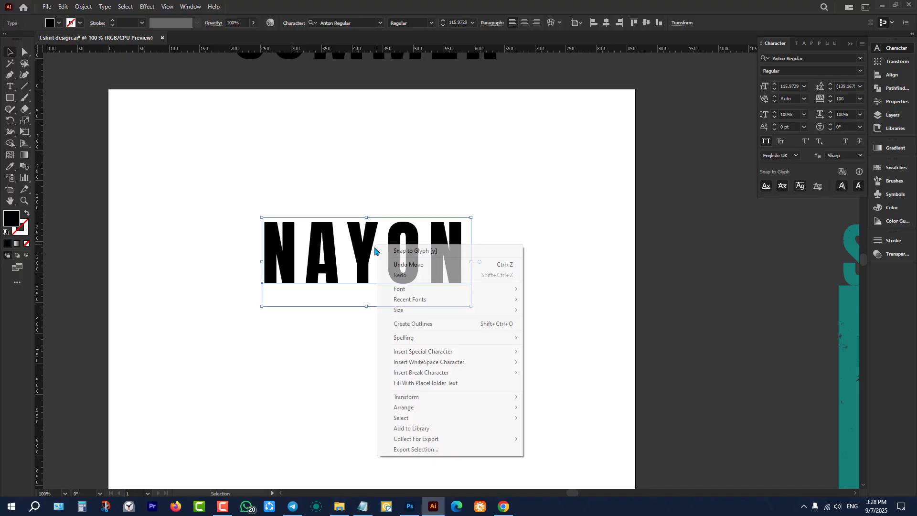
pyautogui.rightClick(377, 245)
pyautogui.click(429, 329)
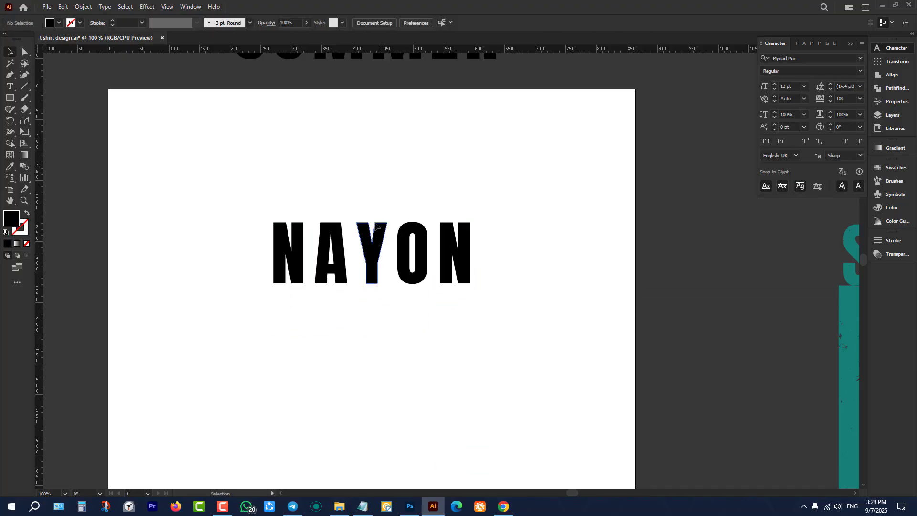
pyautogui.moveTo(382, 246); pyautogui.dragTo(378, 223)
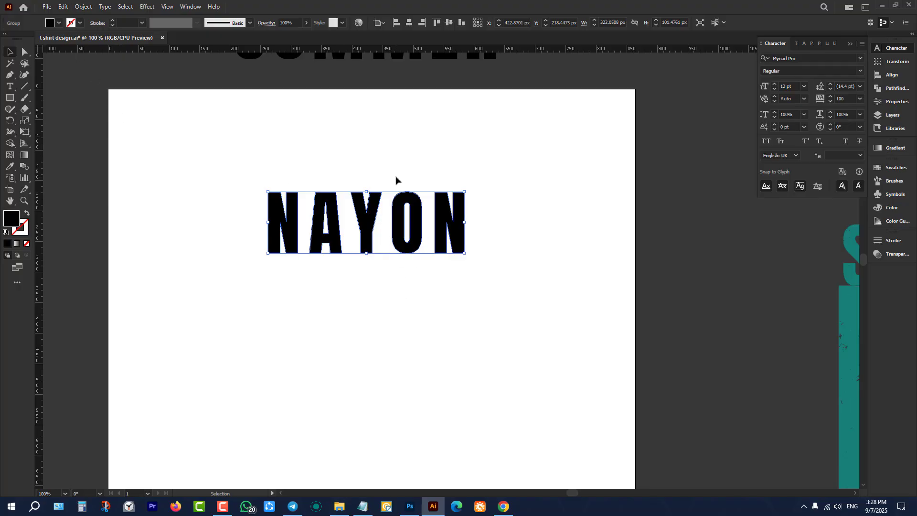
pyautogui.click(400, 149)
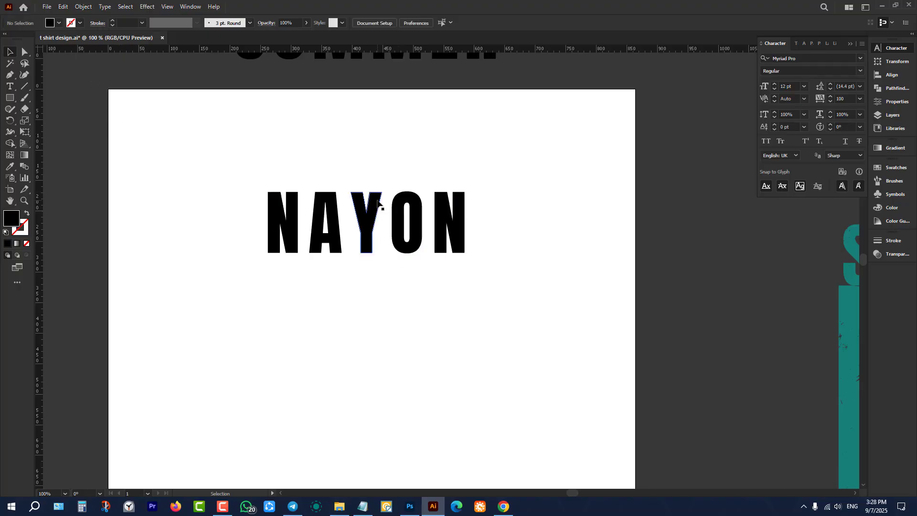
# Shift the outlined name slightly to the right to centre it horizontally on the artboard, and deselect it.
pyautogui.click(377, 200)
pyautogui.click(481, 165)
pyautogui.click(458, 210)
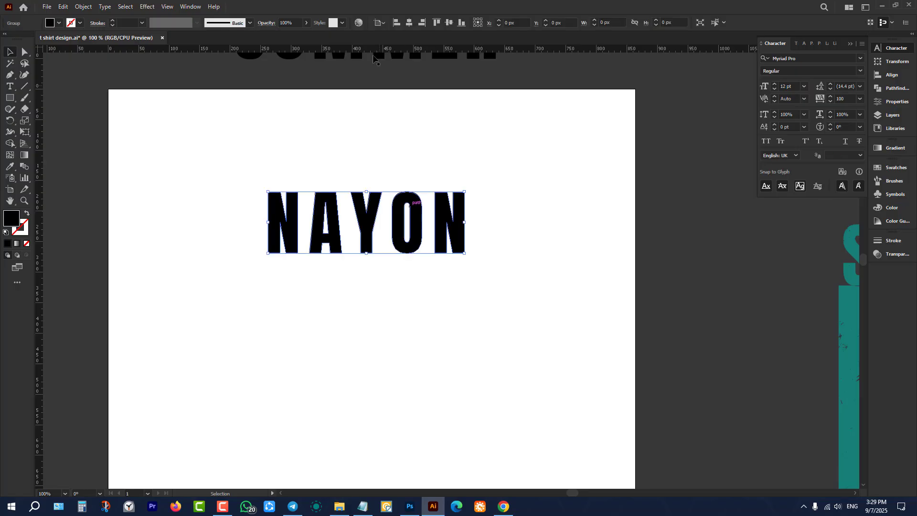
pyautogui.moveTo(463, 205); pyautogui.dragTo(469, 205)
pyautogui.click(412, 125)
pyautogui.scroll(-1, 275, 258)
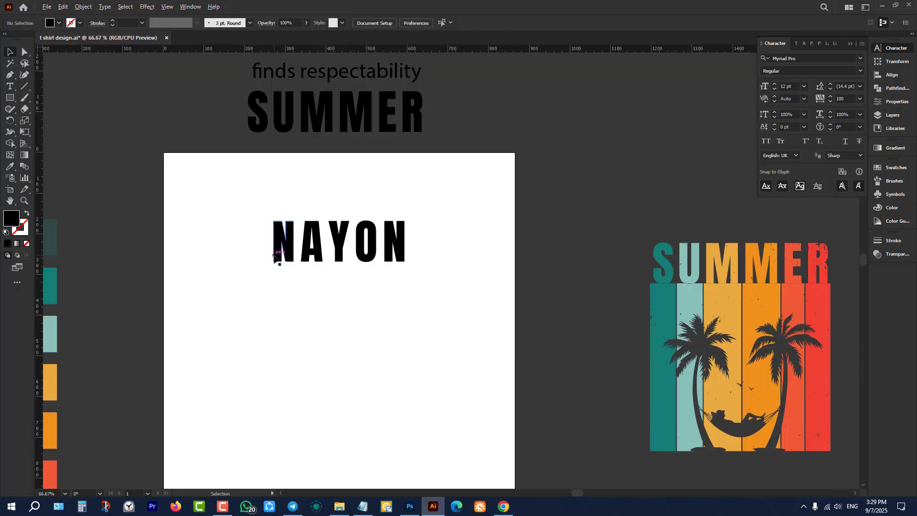
# Draw a black rectangle about 61 by 51 px directly beneath the first letter of the outlined name.
pyautogui.scroll(-1, 388, 282)
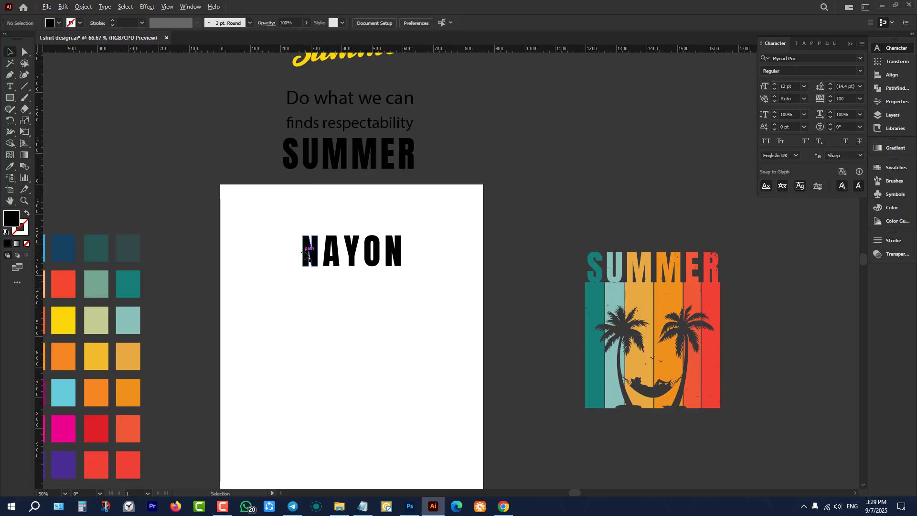
pyautogui.scroll(3, 315, 282)
pyautogui.click(10, 98)
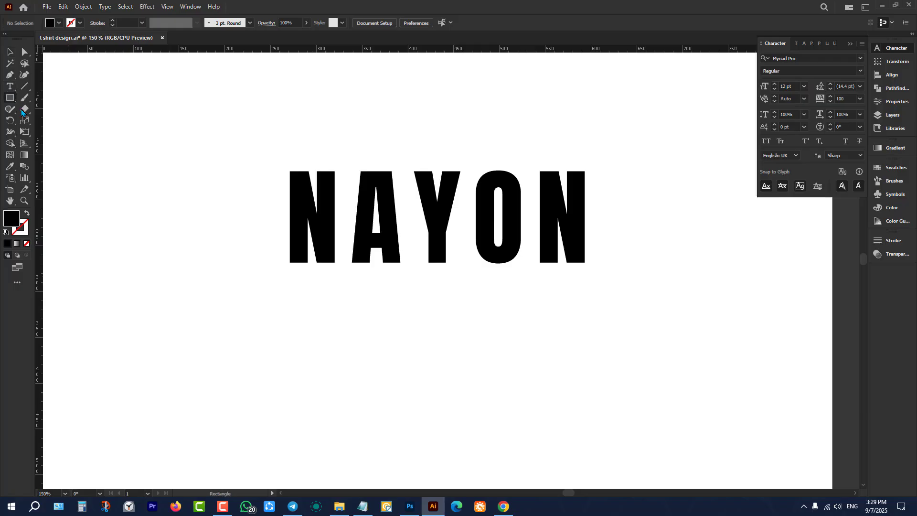
pyautogui.scroll(1, 363, 281)
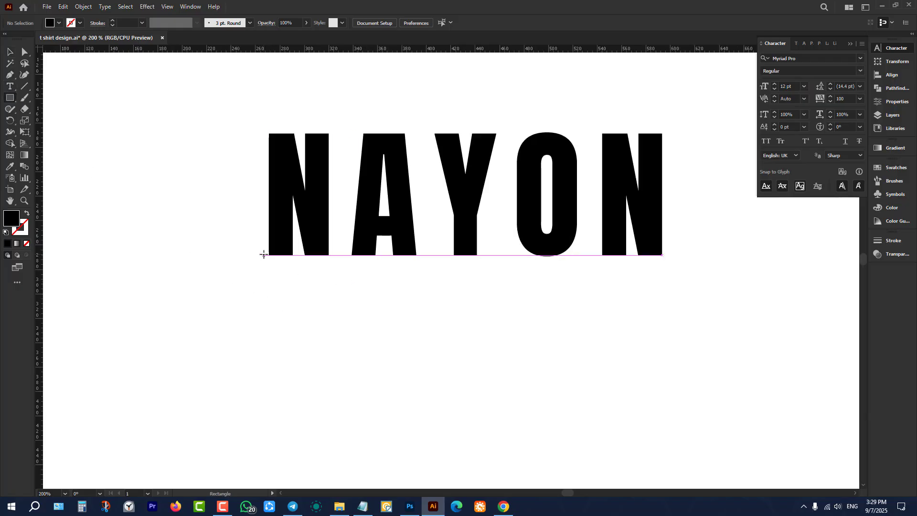
pyautogui.moveTo(263, 255)
pyautogui.mouseDown()
pyautogui.moveTo(325, 295)
pyautogui.moveTo(339, 317)
pyautogui.mouseUp()
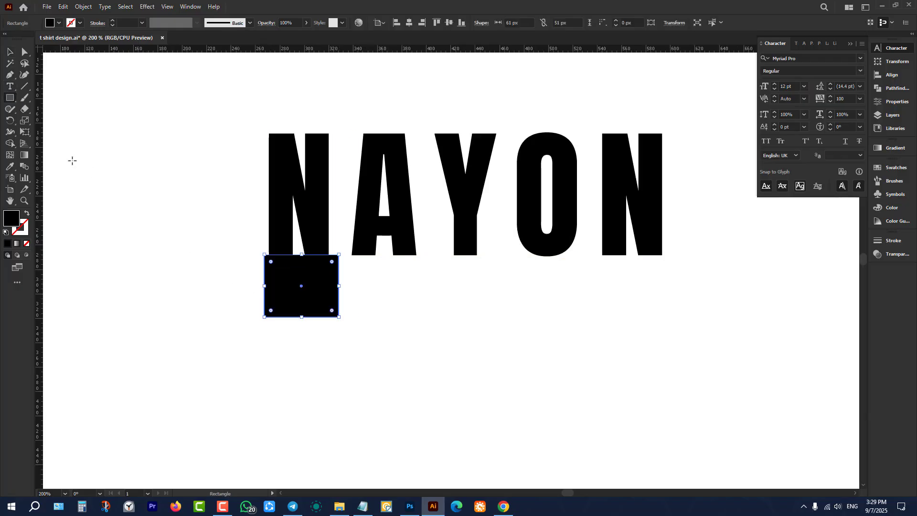
# Nudge the black rectangle into place directly against the base of the first letter, and deselect it.
pyautogui.press('v')
pyautogui.scroll(1, 282, 223)
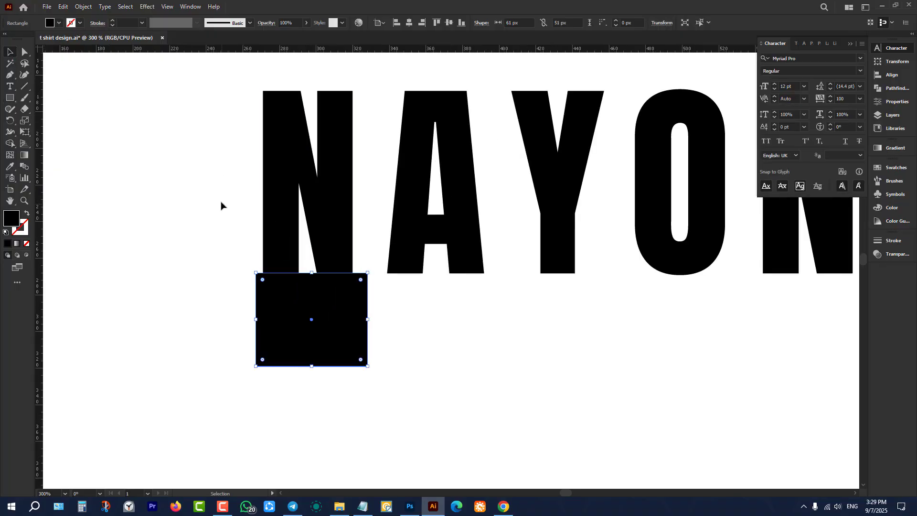
pyautogui.click(245, 225)
pyautogui.scroll(1, 297, 268)
pyautogui.moveTo(333, 315); pyautogui.dragTo(331, 318)
pyautogui.click(203, 288)
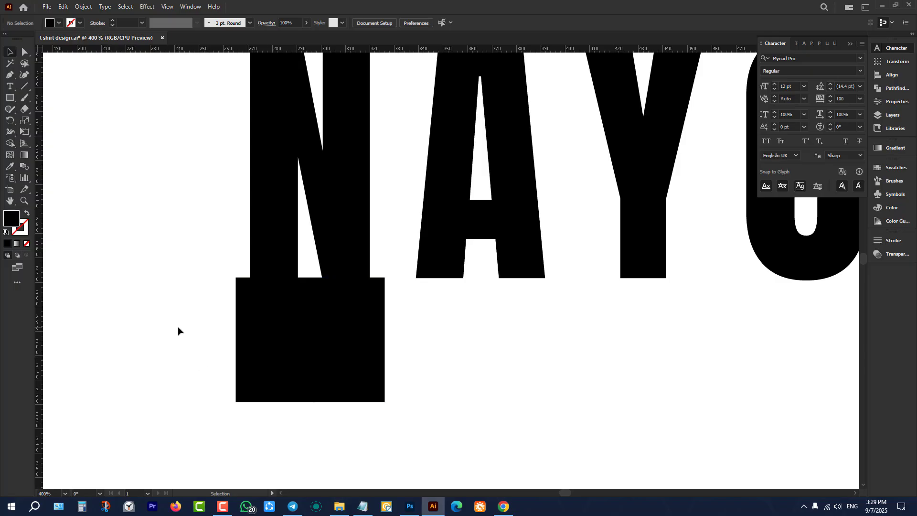
# Ungroup the outlined name into separate letters and deselect them.
pyautogui.scroll(-2, 177, 331)
pyautogui.click(229, 247)
pyautogui.rightClick(228, 248)
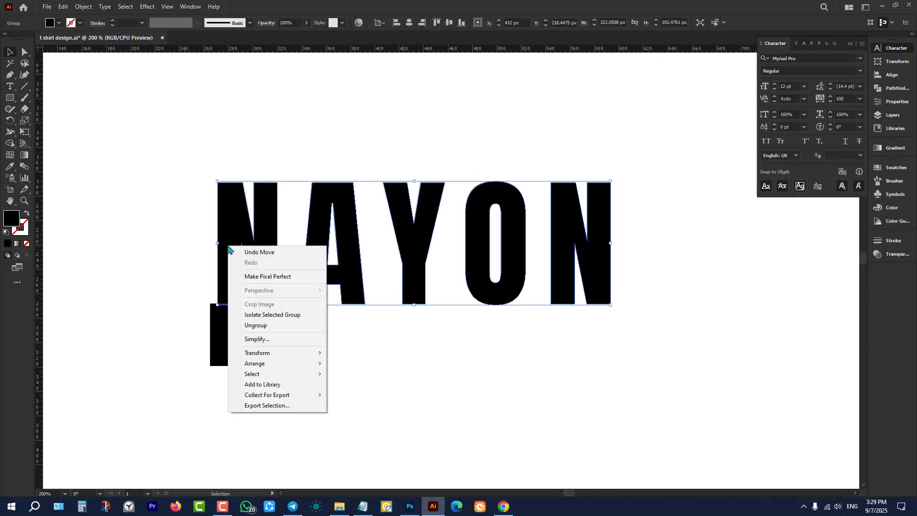
pyautogui.click(280, 161)
pyautogui.click(277, 214)
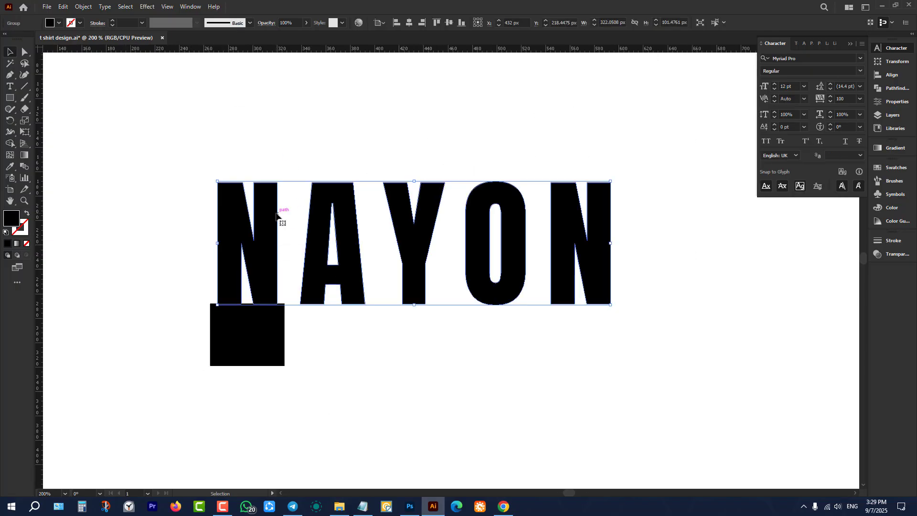
pyautogui.rightClick(277, 214)
pyautogui.click(334, 296)
pyautogui.click(285, 230)
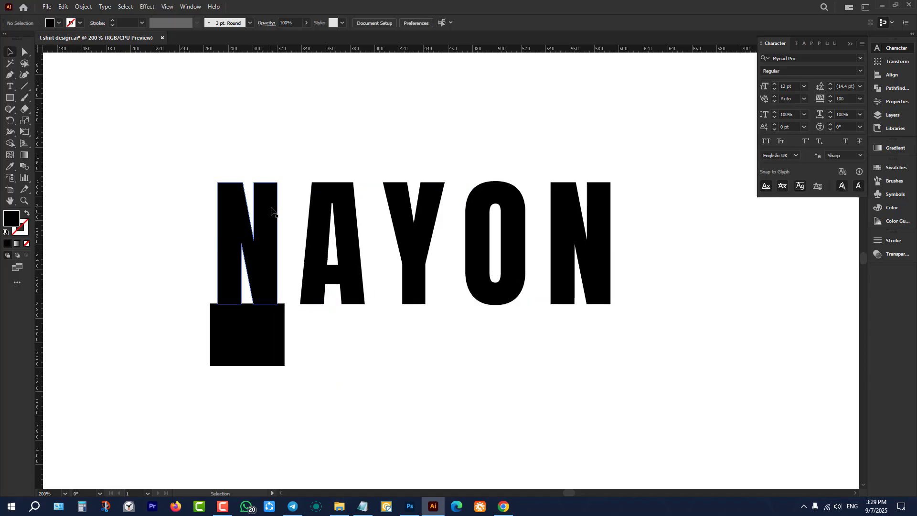
# Centre the black rectangle horizontally under the first letter, using the letter as the key object.
pyautogui.click(272, 211)
pyautogui.moveTo(196, 124); pyautogui.dragTo(266, 387)
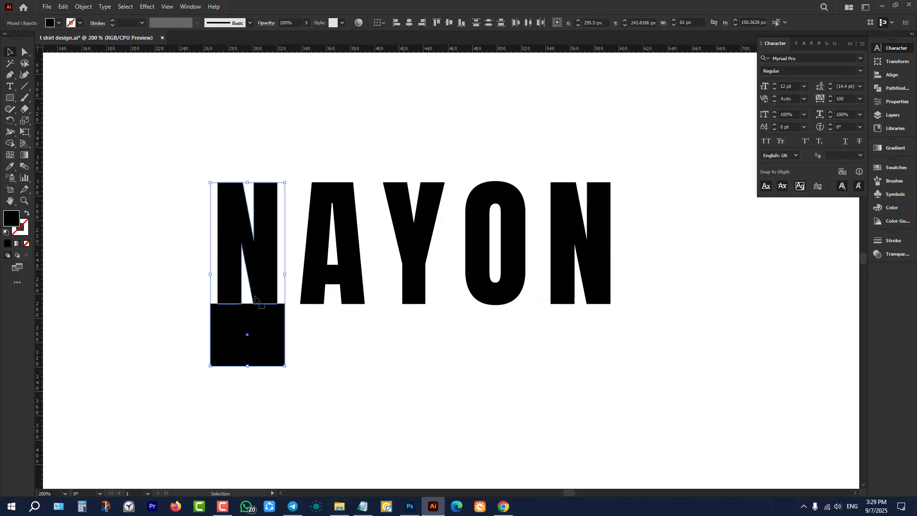
pyautogui.click(175, 140)
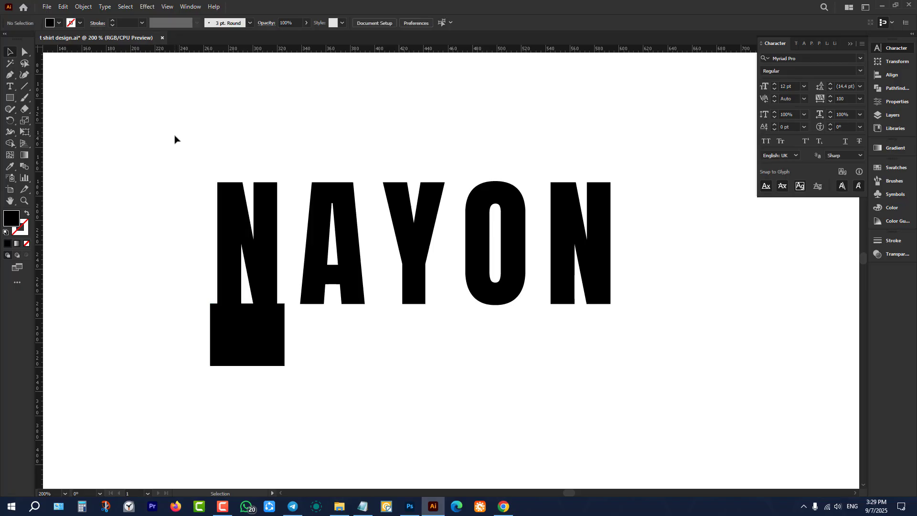
pyautogui.moveTo(173, 123); pyautogui.dragTo(239, 379)
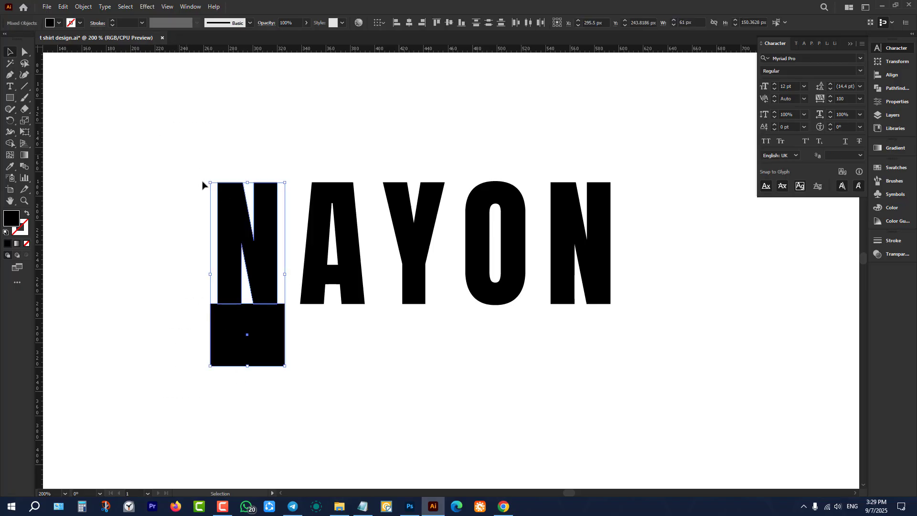
pyautogui.click(234, 210)
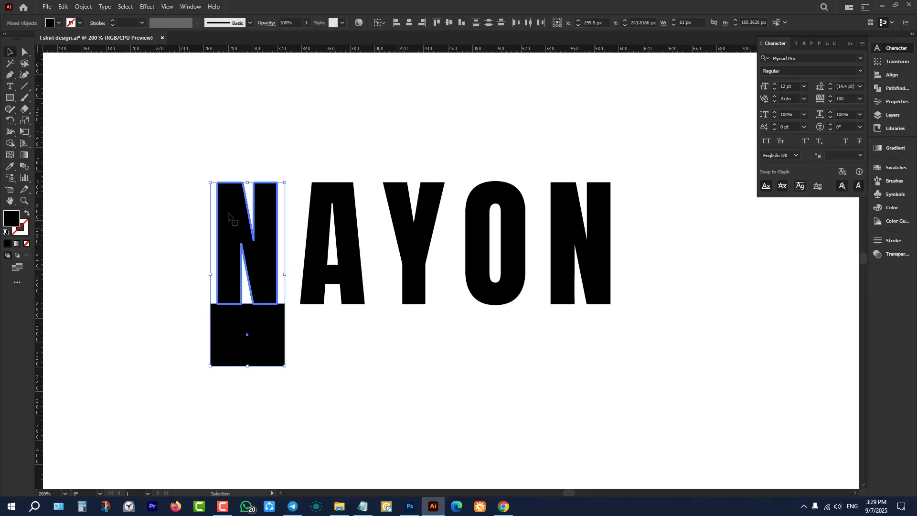
pyautogui.click(413, 20)
pyautogui.click(343, 129)
# Duplicate the rectangle beneath the second letter and repeat the copy three times to make a row of five.
pyautogui.moveTo(255, 342); pyautogui.dragTo(341, 343)
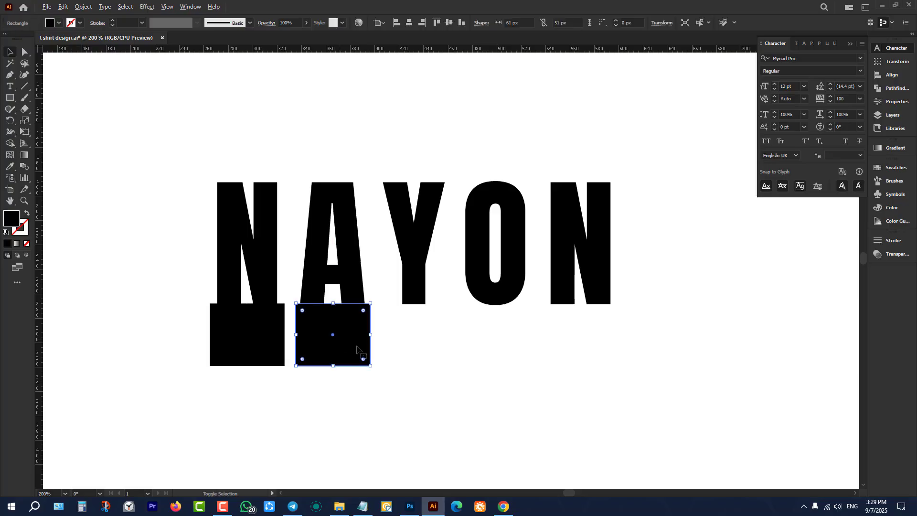
pyautogui.hotkey('ctrl', 'd')
pyautogui.hotkey('ctrl', 'd')
pyautogui.hotkey('ctrl', 'd')
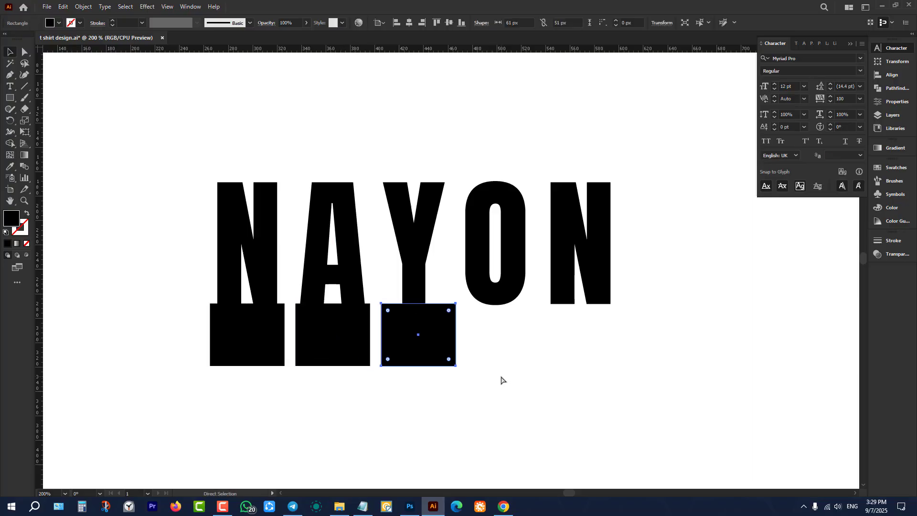
pyautogui.click(574, 397)
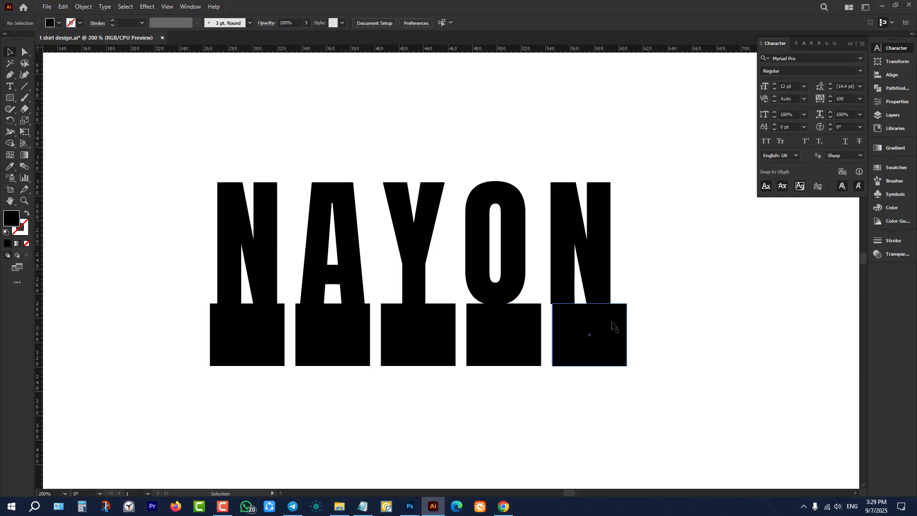
# Centre the fifth rectangle under the last letter and the fourth rectangle under the fourth letter.
pyautogui.scroll(1, 610, 324)
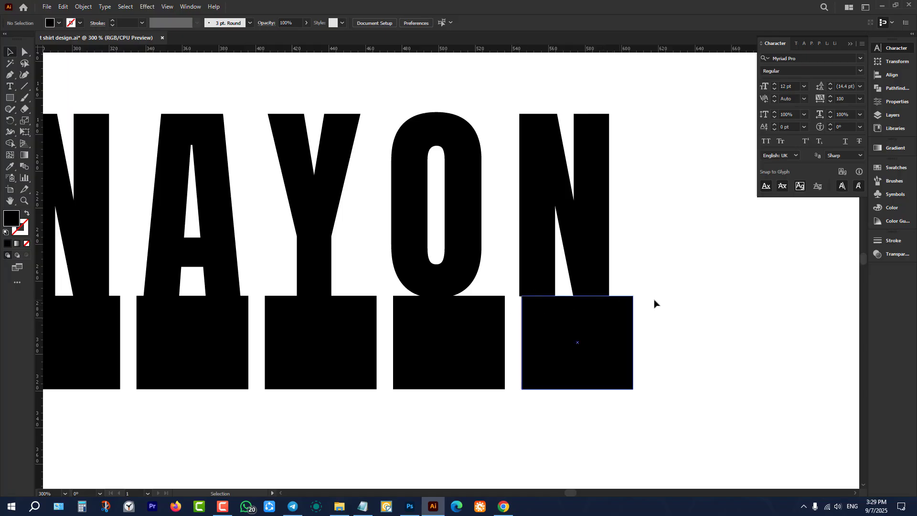
pyautogui.moveTo(592, 352); pyautogui.dragTo(582, 352)
pyautogui.click(668, 309)
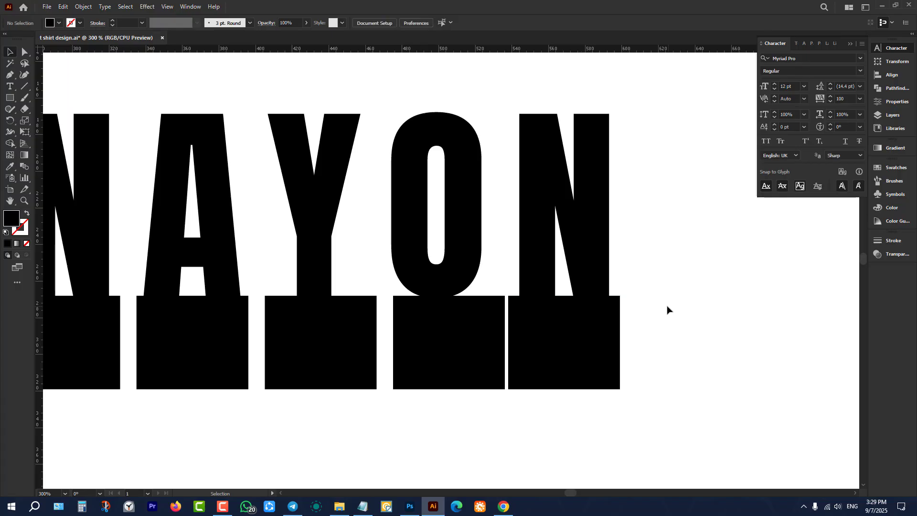
pyautogui.scroll(-1, 510, 339)
pyautogui.click(473, 327)
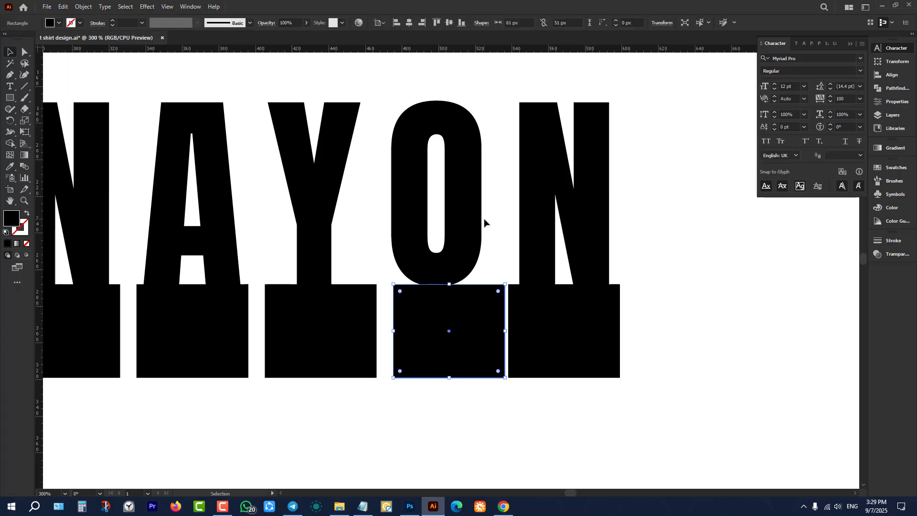
pyautogui.keyDown('shift'); pyautogui.click(456, 229); pyautogui.keyUp('shift')
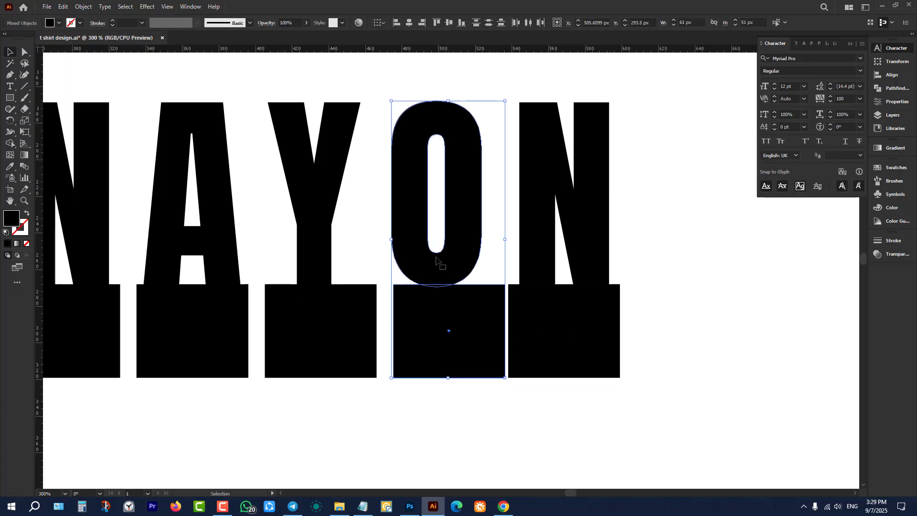
pyautogui.click(409, 22)
pyautogui.click(428, 177)
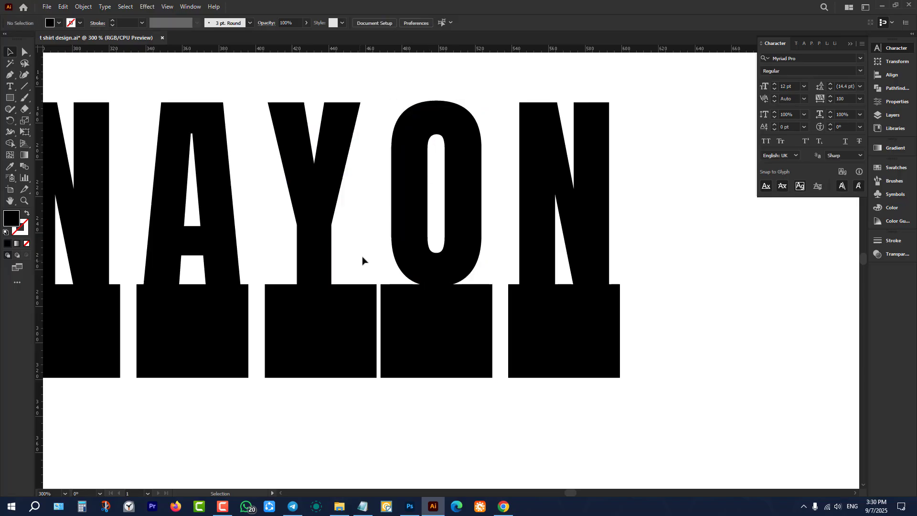
# Centre the third and second rectangles horizontally under their own letters, using each letter as the key object.
pyautogui.moveTo(362, 261); pyautogui.dragTo(308, 368)
pyautogui.click(320, 237)
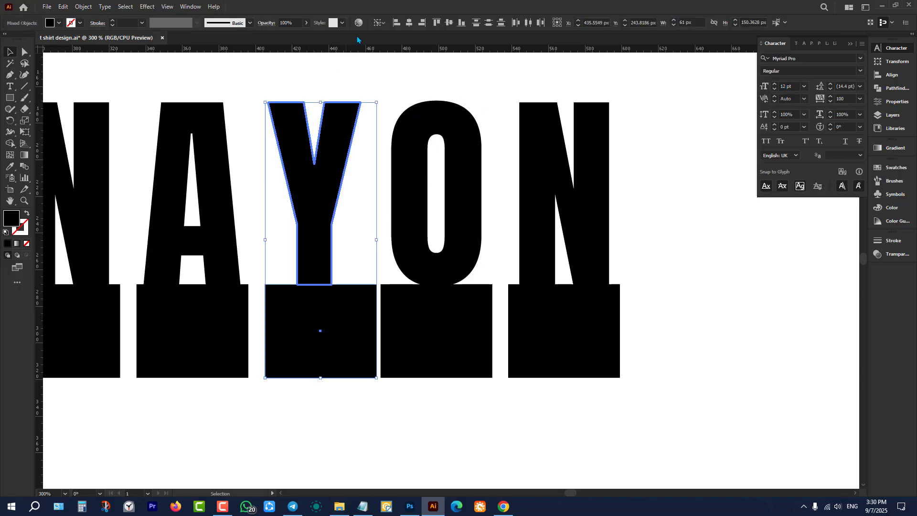
pyautogui.click(410, 23)
pyautogui.click(386, 111)
pyautogui.moveTo(258, 252); pyautogui.dragTo(191, 327)
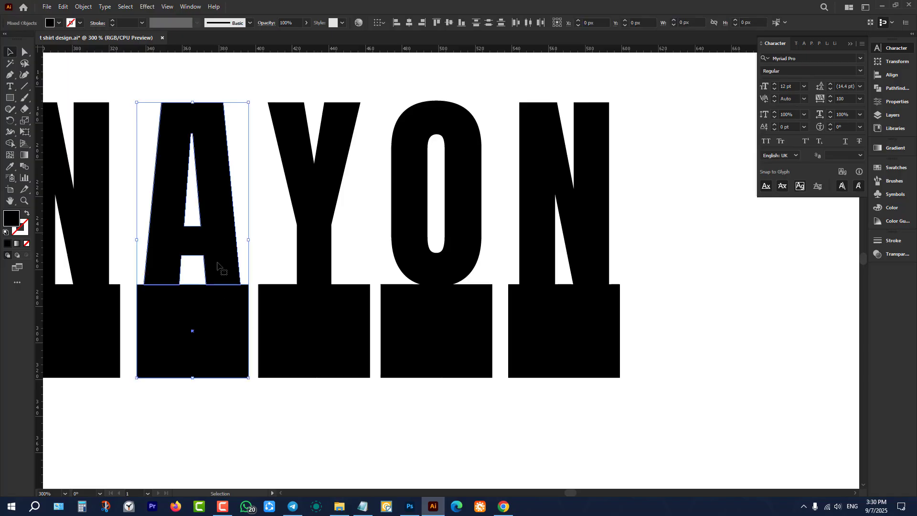
pyautogui.click(221, 201)
pyautogui.click(410, 23)
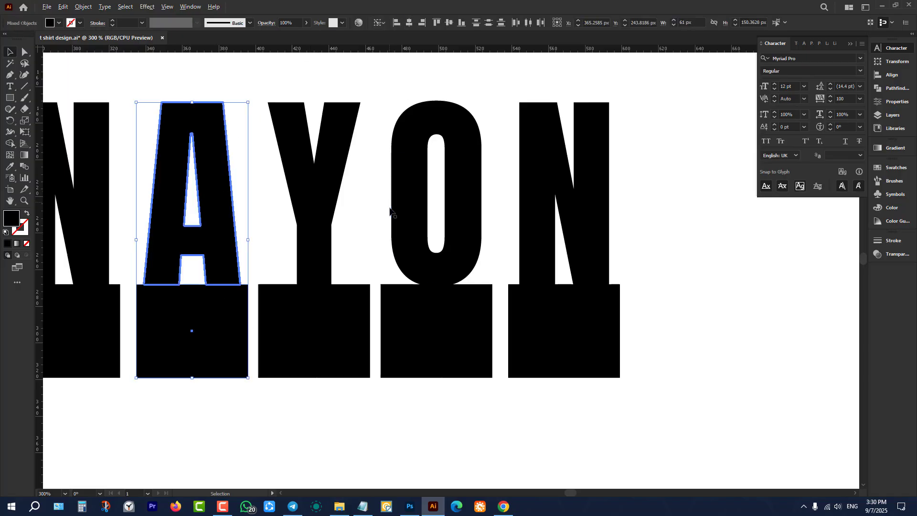
# Align the first rectangle's horizontal centre to the first letter again, and deselect both.
pyautogui.scroll(-1, 396, 209)
pyautogui.moveTo(95, 175); pyautogui.dragTo(152, 320)
pyautogui.click(159, 199)
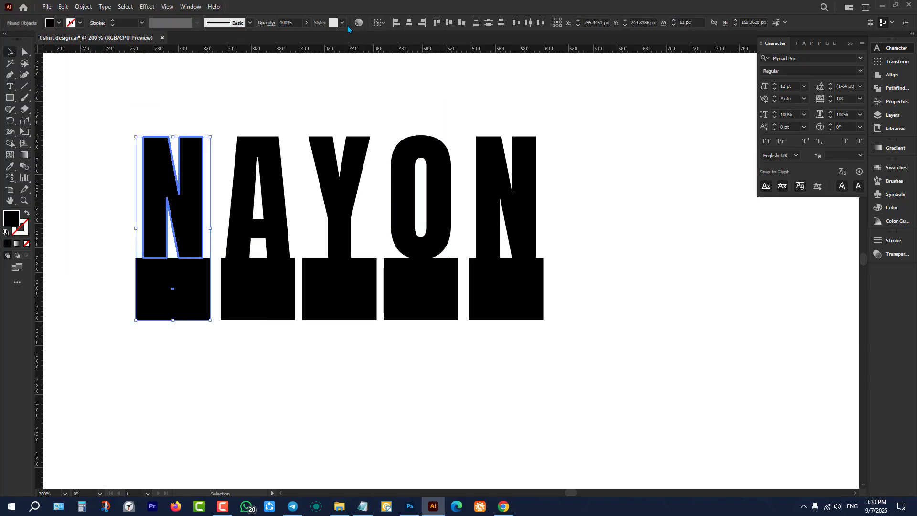
pyautogui.click(410, 23)
pyautogui.click(370, 109)
# Try to stretch all five rectangles downward to a height of about 310 px.
pyautogui.scroll(-1, 340, 163)
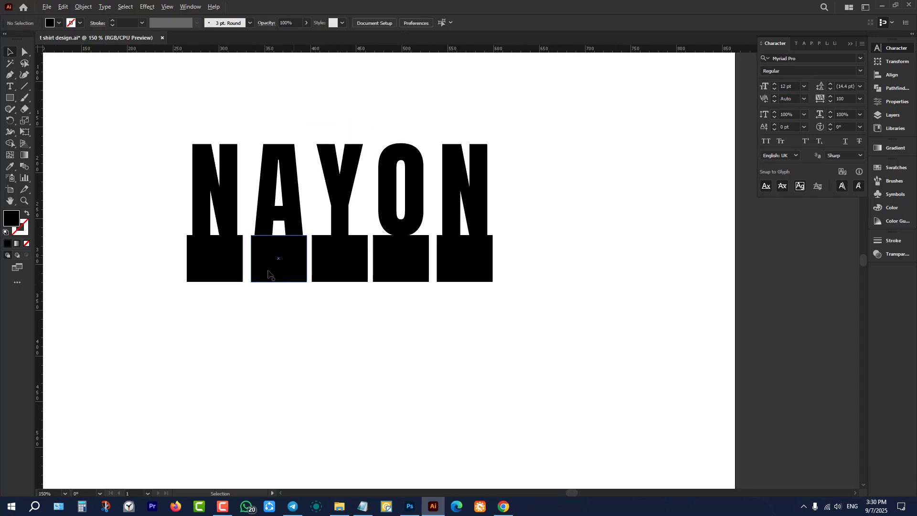
pyautogui.moveTo(171, 268); pyautogui.dragTo(469, 351)
pyautogui.scroll(-2, 433, 318)
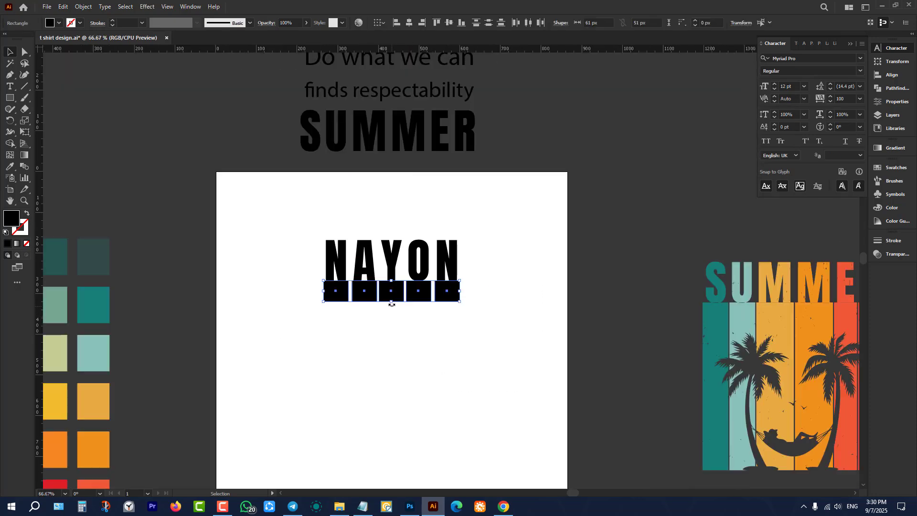
pyautogui.moveTo(392, 303); pyautogui.dragTo(391, 407)
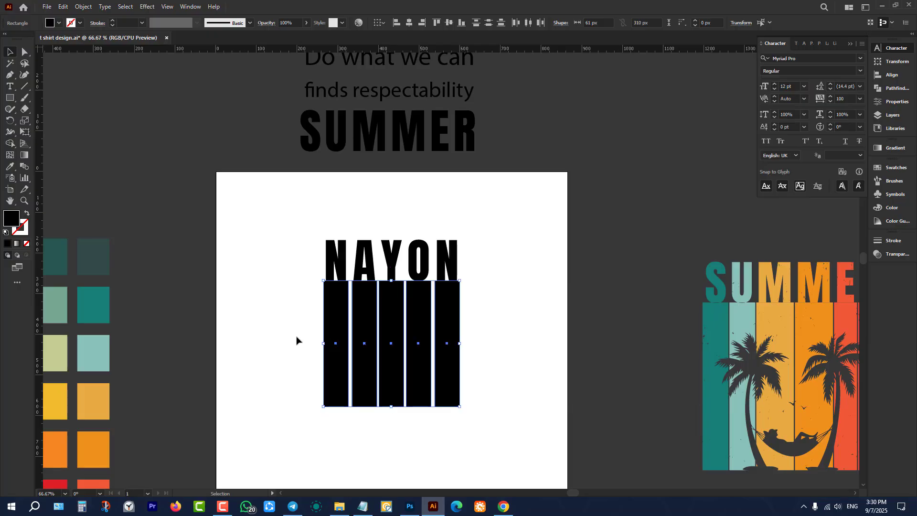
pyautogui.click(296, 340)
pyautogui.hotkey('ctrl', 'z')
# Stretch the five rectangles downward into vertical stripes about 337 px tall, and deselect them.
pyautogui.scroll(2, 379, 324)
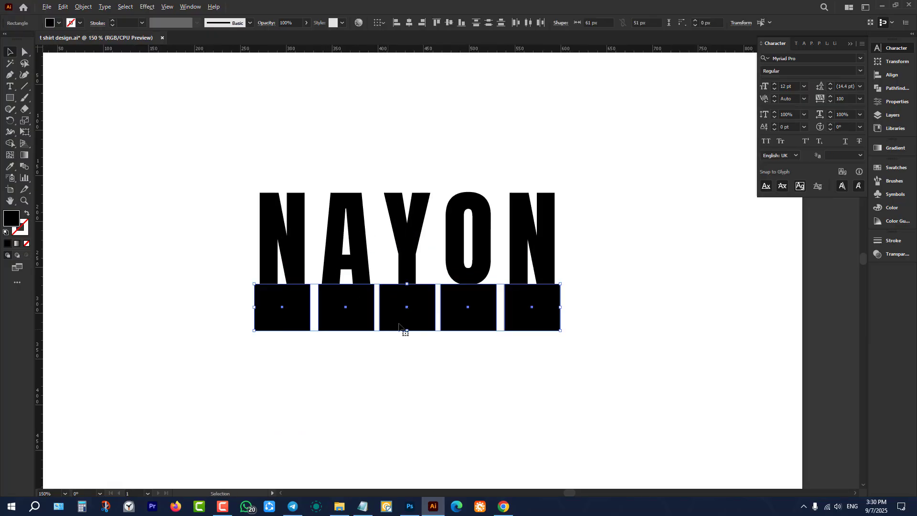
pyautogui.scroll(-2, 409, 317)
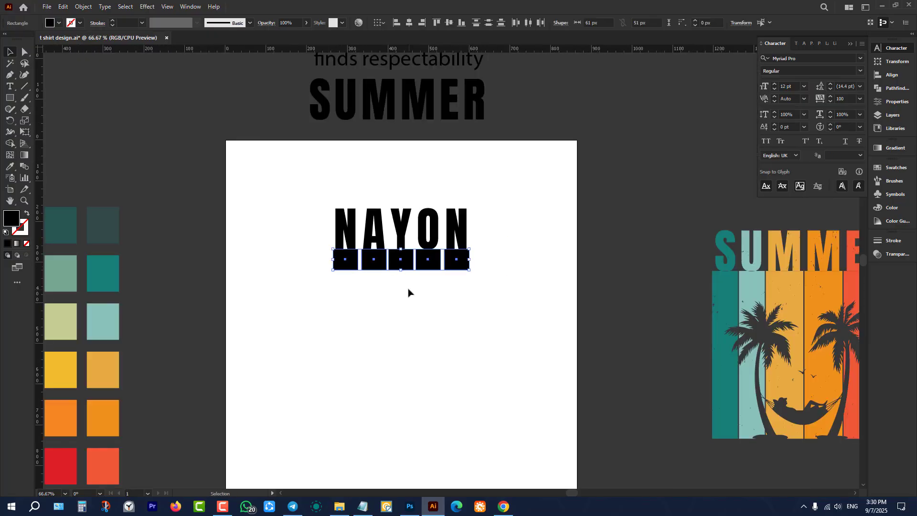
pyautogui.click(406, 293)
pyautogui.moveTo(308, 270)
pyautogui.mouseDown()
pyautogui.moveTo(536, 341)
pyautogui.moveTo(305, 261)
pyautogui.mouseUp()
pyautogui.moveTo(401, 270); pyautogui.dragTo(416, 386)
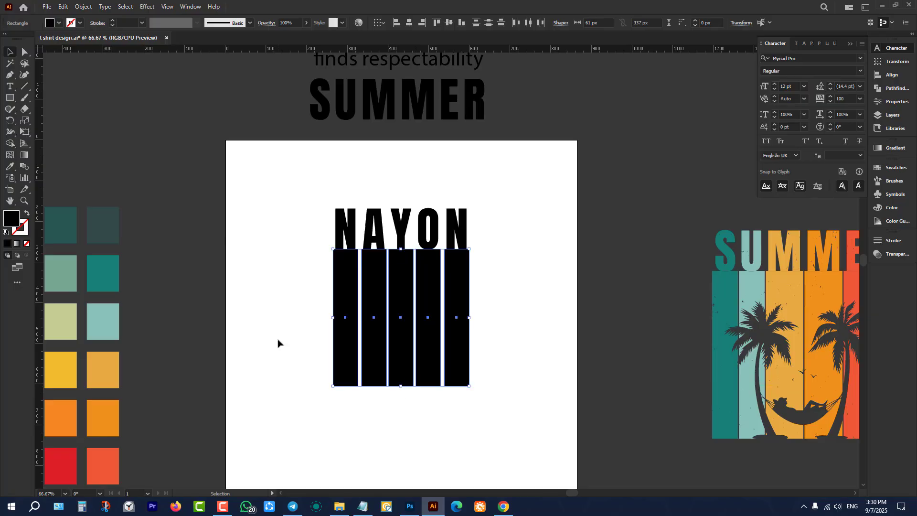
pyautogui.click(278, 343)
# Fill the first letter and its stripe with the dark teal sampled from the S of the SUMMER reference design.
pyautogui.scroll(-3, 266, 343)
pyautogui.scroll(2, 366, 352)
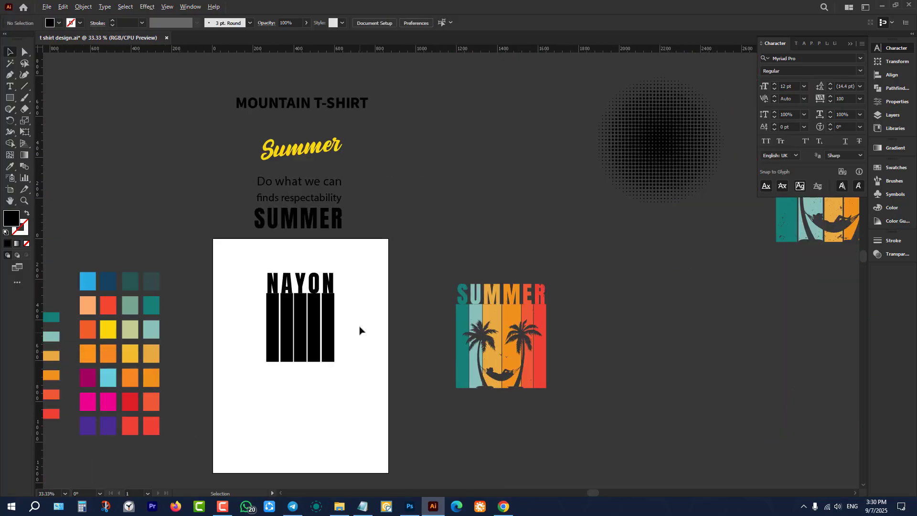
pyautogui.moveTo(580, 248); pyautogui.dragTo(507, 224)
pyautogui.click(379, 285)
pyautogui.scroll(1, 506, 225)
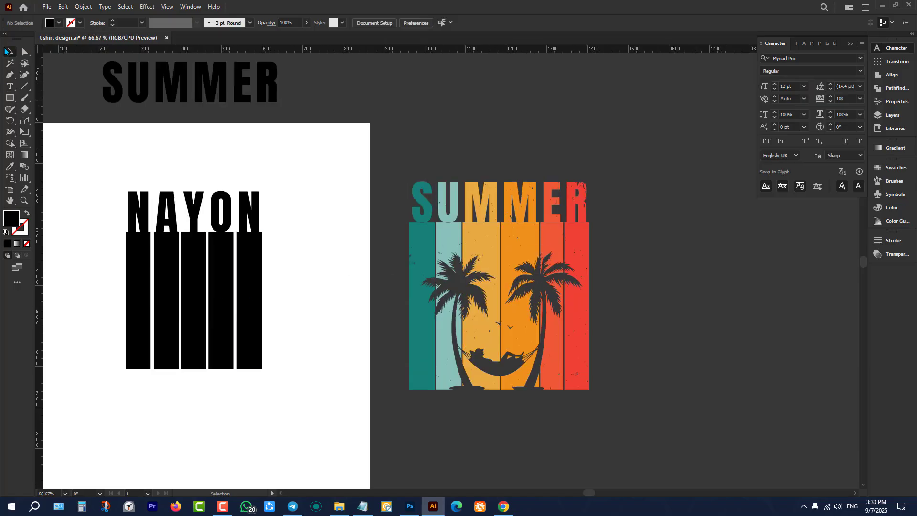
pyautogui.moveTo(102, 163); pyautogui.dragTo(144, 390)
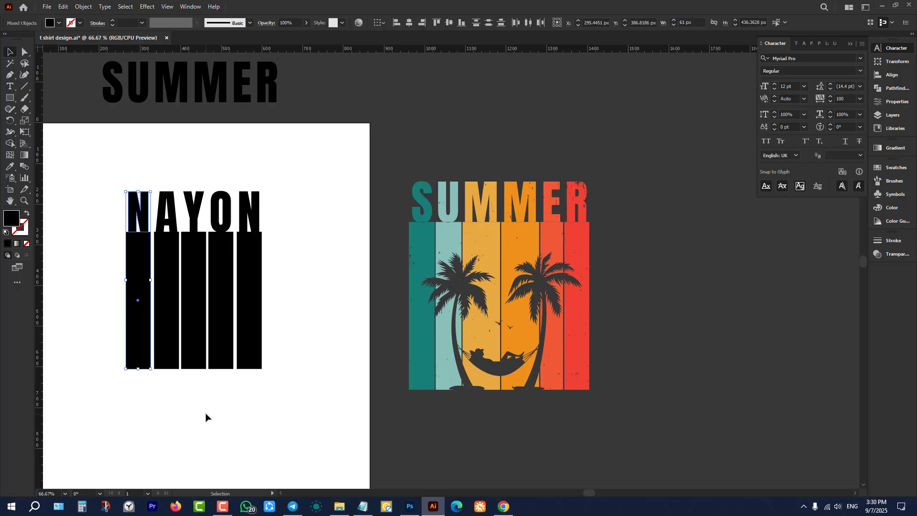
pyautogui.press('i')
pyautogui.click(414, 215)
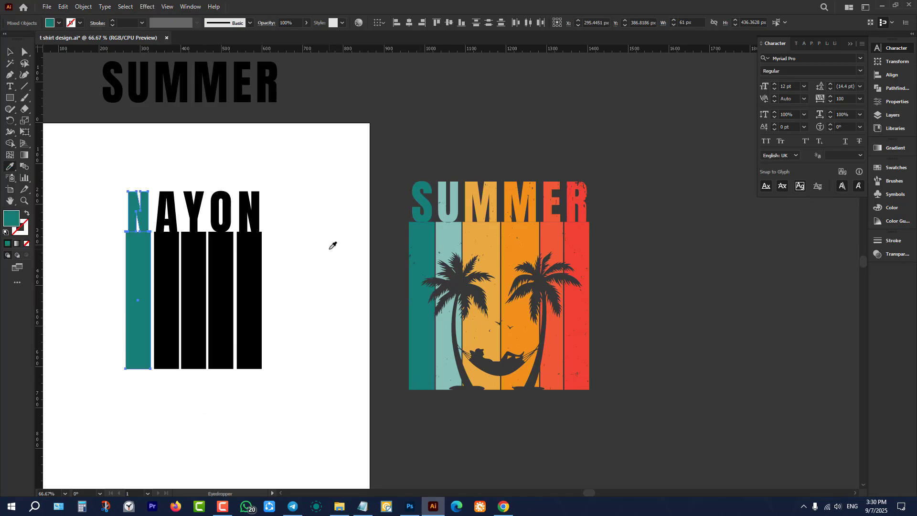
# Fill the second letter and its stripe with the light teal sampled from the U of the SUMMER reference design.
pyautogui.press('v')
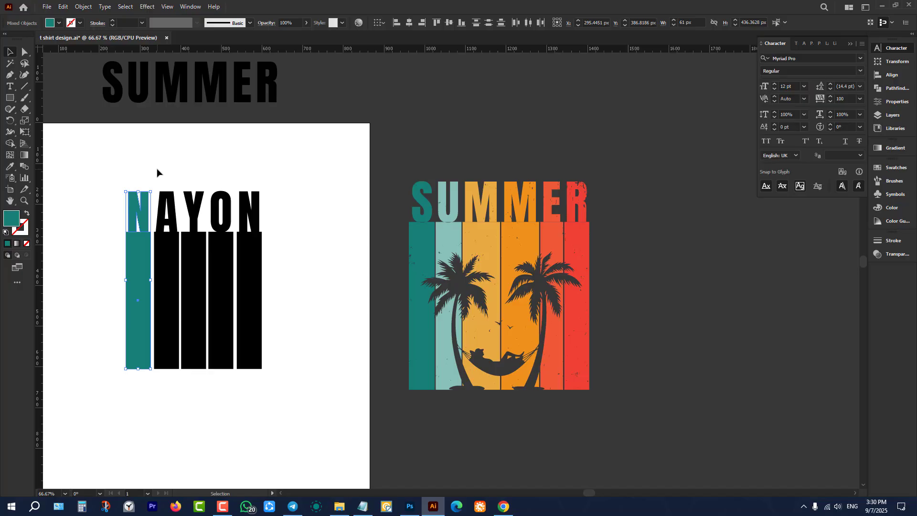
pyautogui.click(167, 275)
pyautogui.press('i')
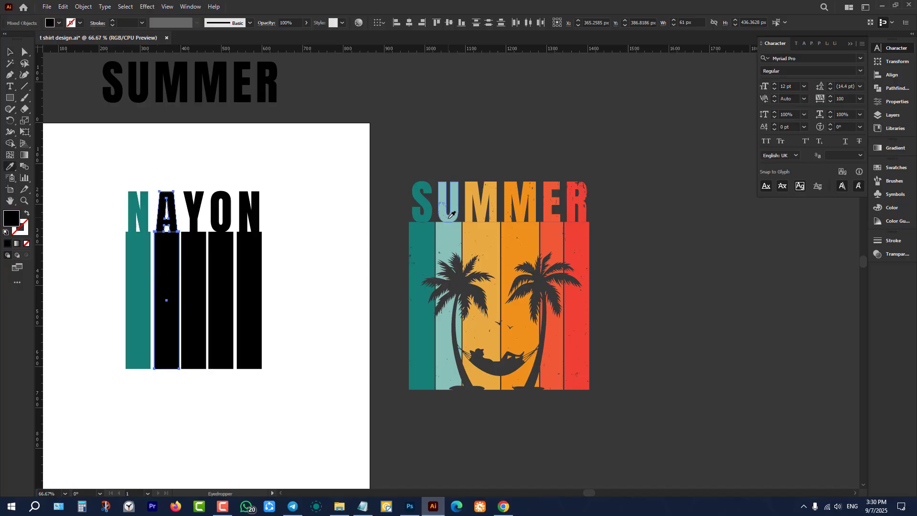
pyautogui.click(449, 216)
# Fill the third letter and its stripe with the yellow-orange sampled from the first M of the SUMMER reference design.
pyautogui.press('v')
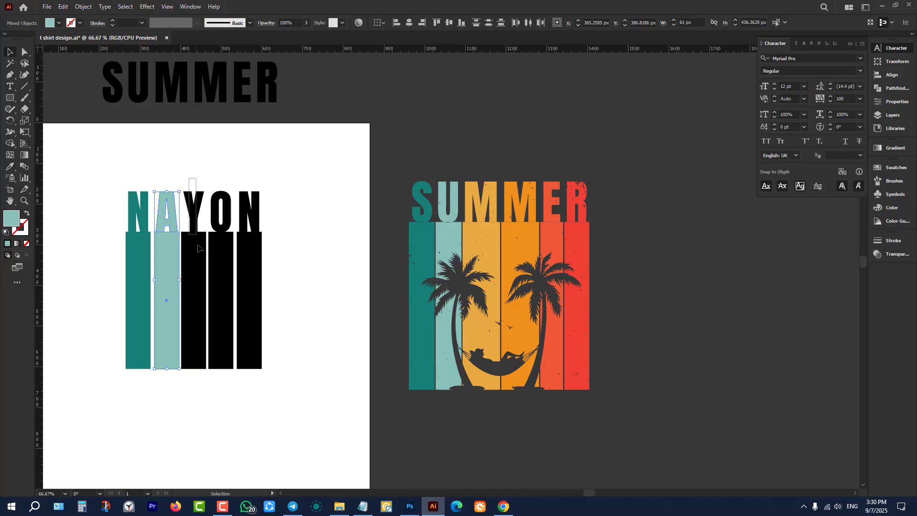
pyautogui.click(197, 271)
pyautogui.press('i')
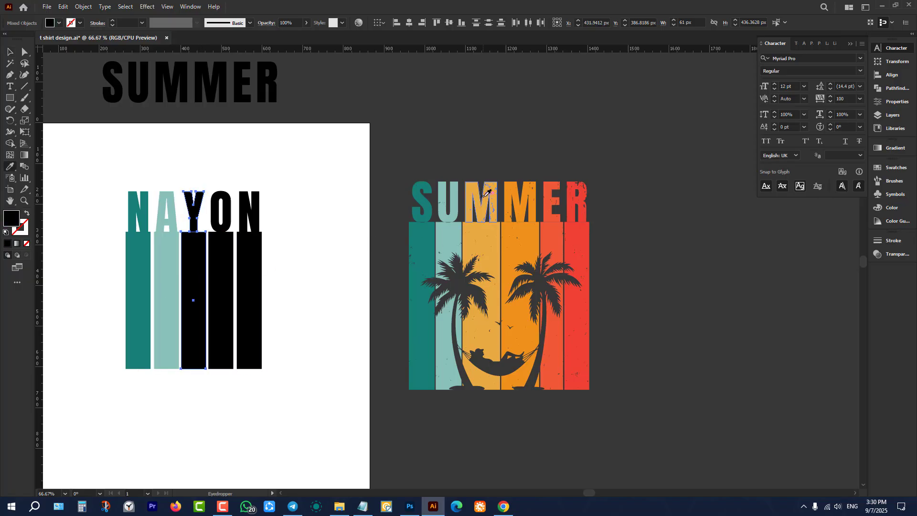
pyautogui.click(486, 194)
# Fill the fourth letter and its stripe with the orange sampled from the stripe under the second M of the SUMMER reference design.
pyautogui.press('v')
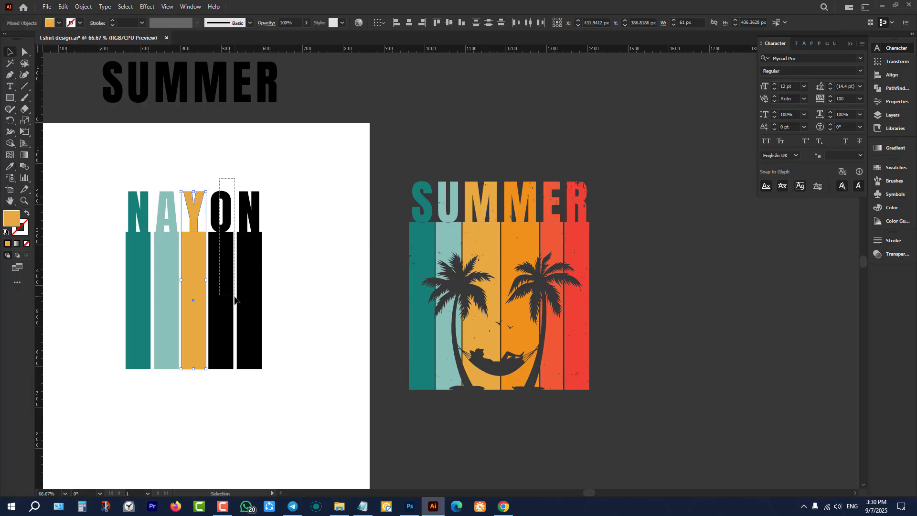
pyautogui.click(229, 313)
pyautogui.press('i')
pyautogui.click(517, 224)
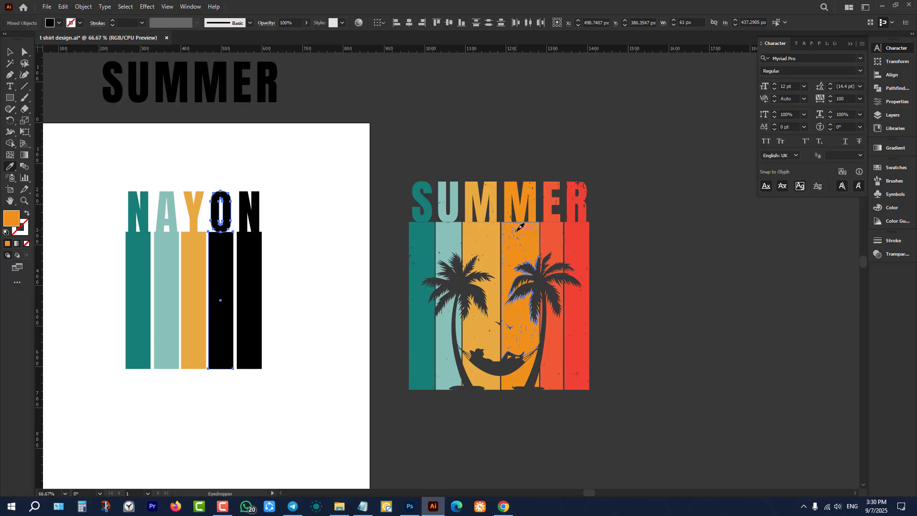
# Fill the last letter and its stripe with the red sampled from the stripe under the R of the SUMMER reference design, and deselect.
pyautogui.press('v')
pyautogui.moveTo(300, 203); pyautogui.dragTo(246, 329)
pyautogui.press('i')
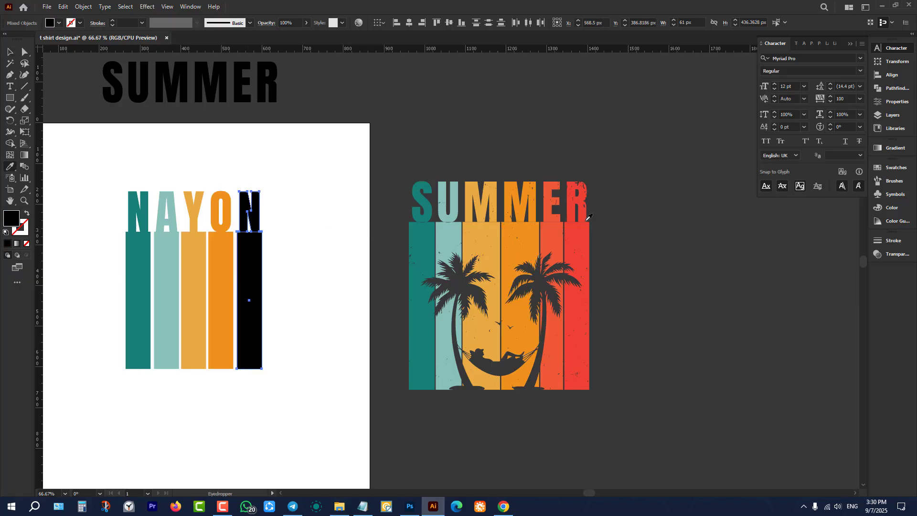
pyautogui.click(587, 241)
pyautogui.press('v')
pyautogui.click(355, 261)
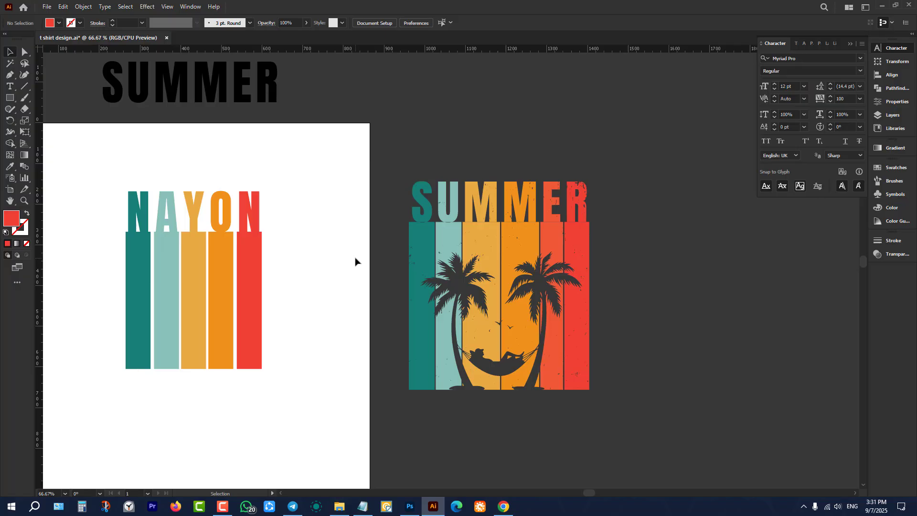
# Examine the distressed texture on the E and R of the SUMMER reference design and compare it with the plain coloured name design.
pyautogui.scroll(6, 578, 192)
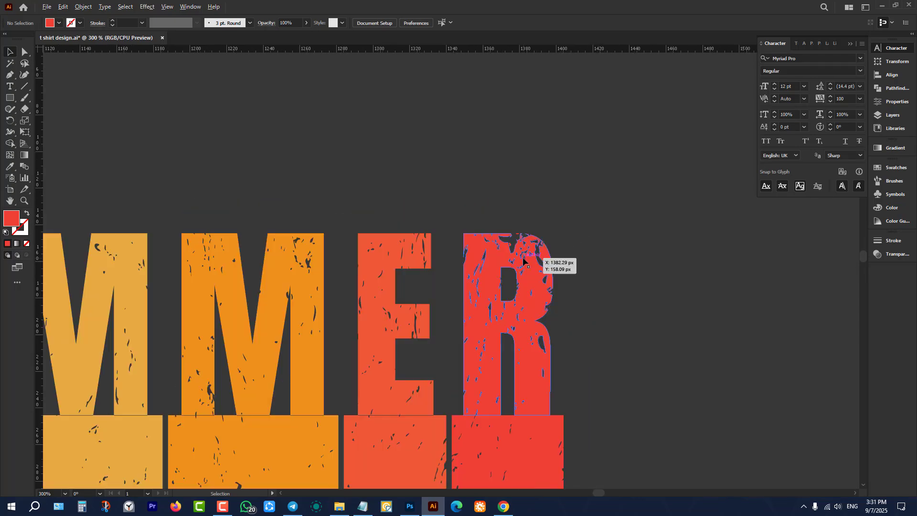
pyautogui.scroll(1, 522, 258)
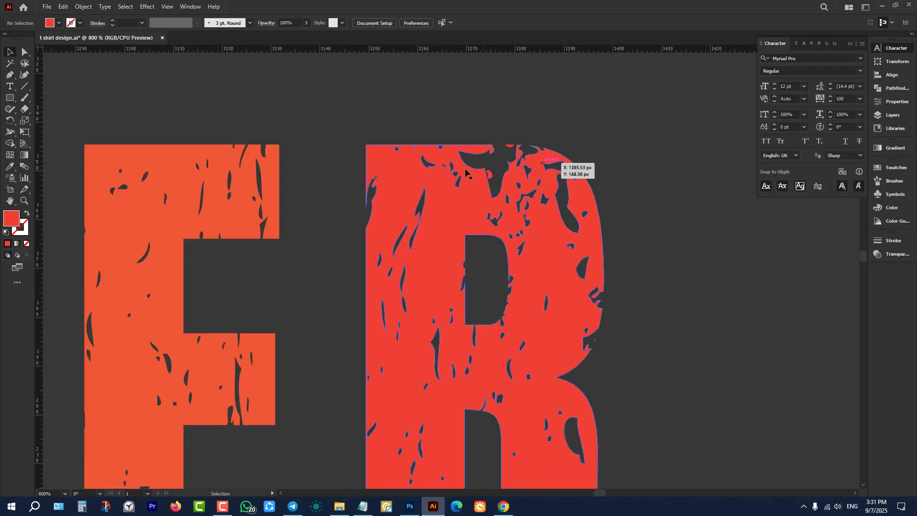
pyautogui.scroll(-1, 642, 142)
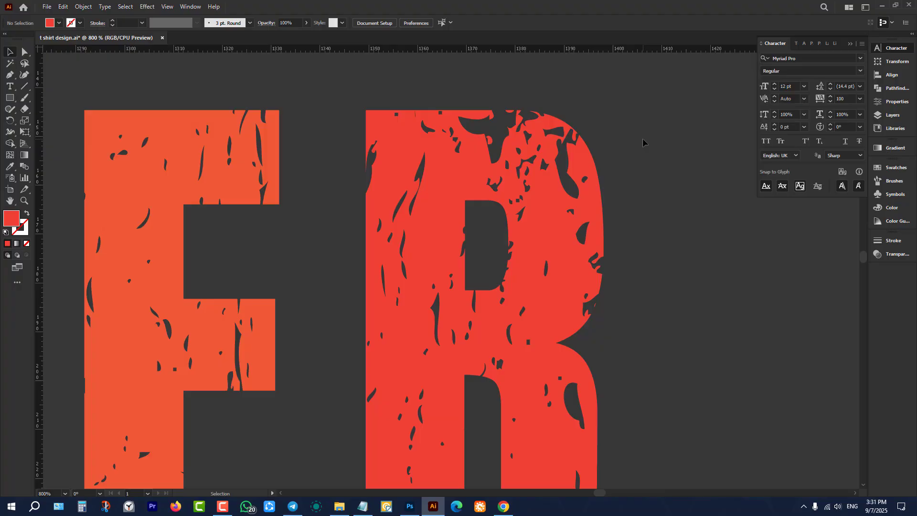
pyautogui.scroll(-9, 676, 140)
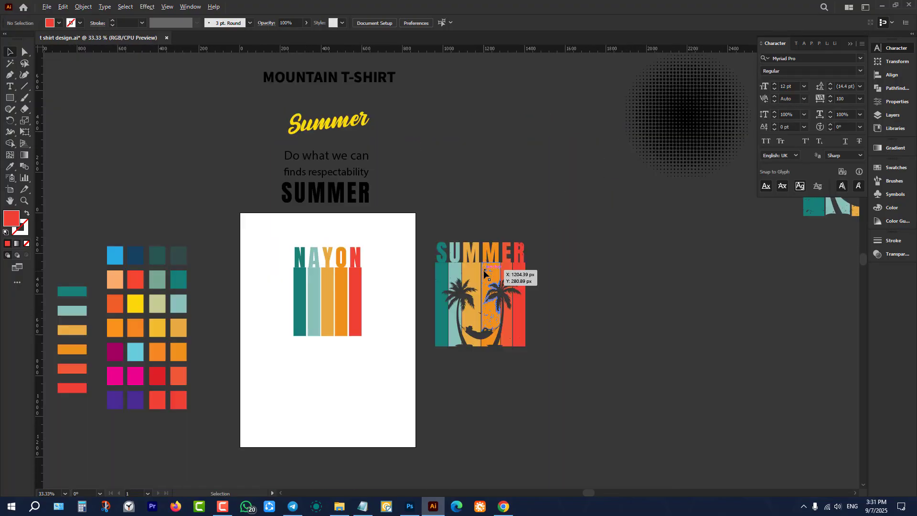
pyautogui.scroll(2, 285, 313)
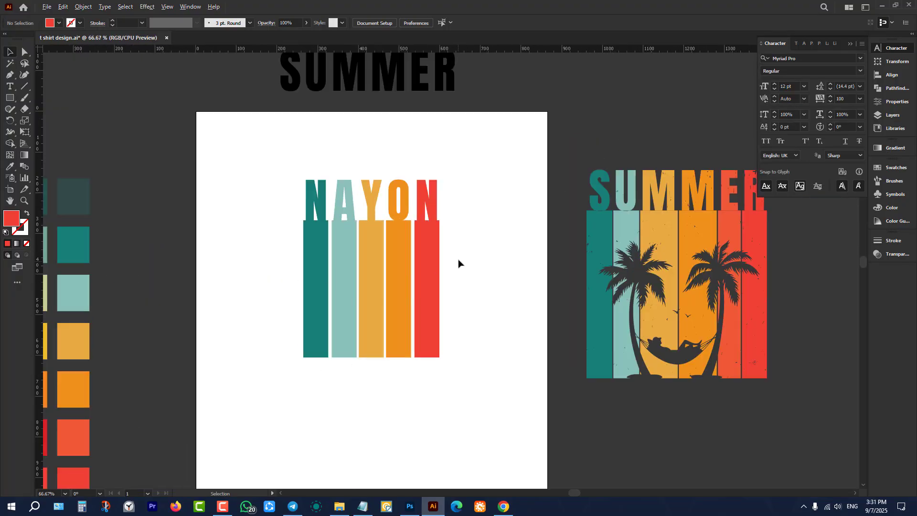
pyautogui.scroll(1, 458, 263)
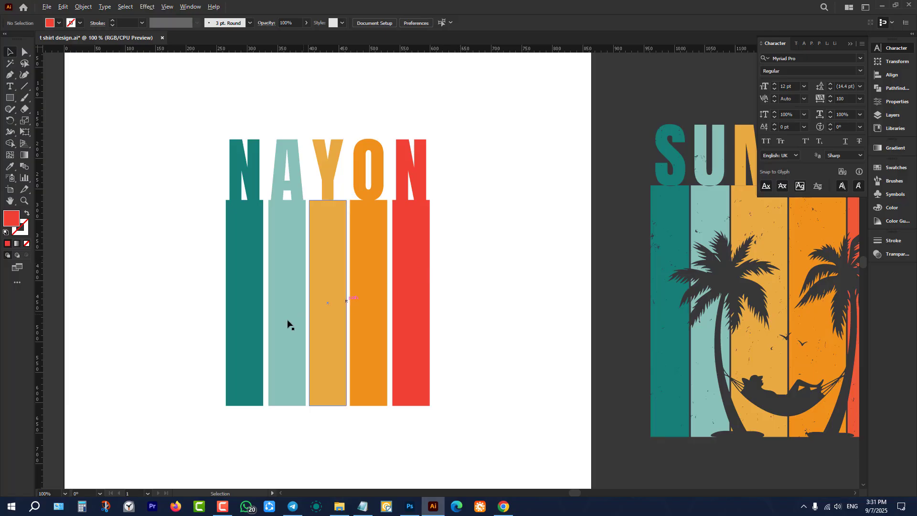
pyautogui.scroll(-2, 289, 324)
pyautogui.scroll(1, 528, 325)
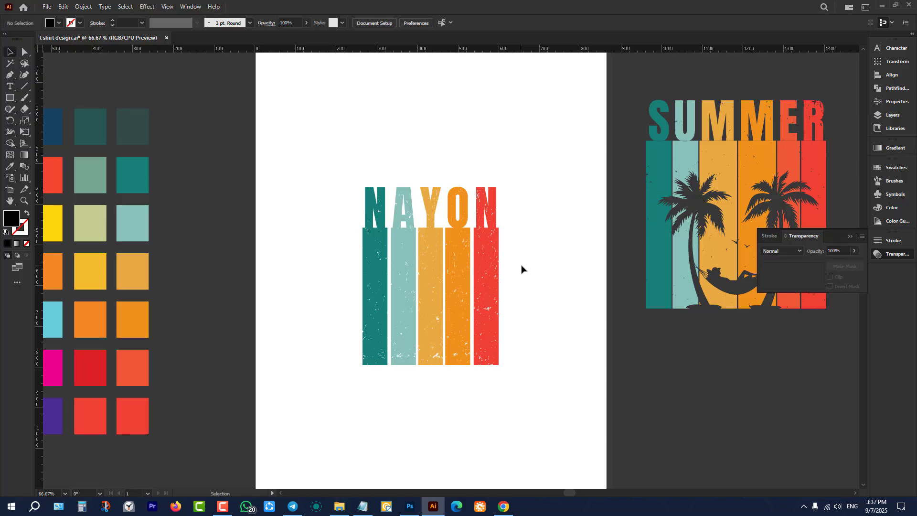
# Delete the textured name-and-stripes design from the artboard.
pyautogui.scroll(-2, 361, 330)
pyautogui.moveTo(362, 235); pyautogui.dragTo(449, 392)
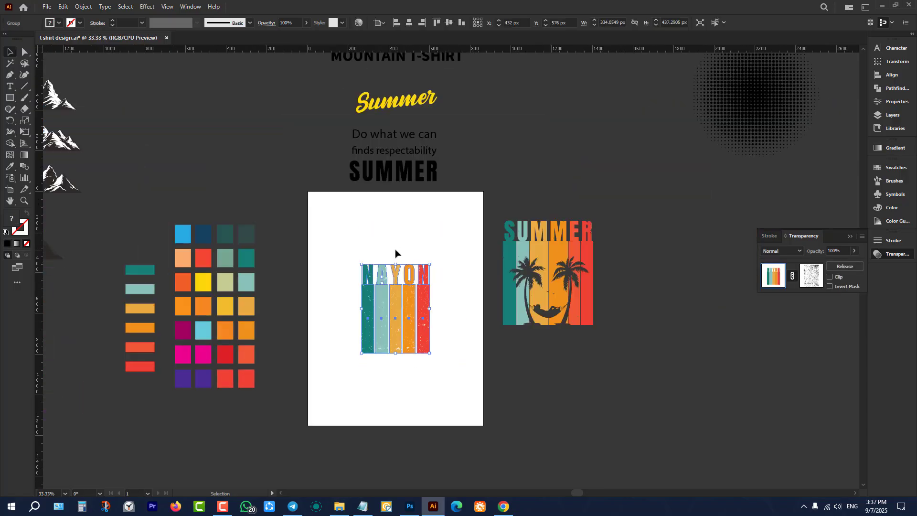
pyautogui.press('Delete')
# Add the point text "summer" on the empty artboard.
pyautogui.scroll(1, 407, 301)
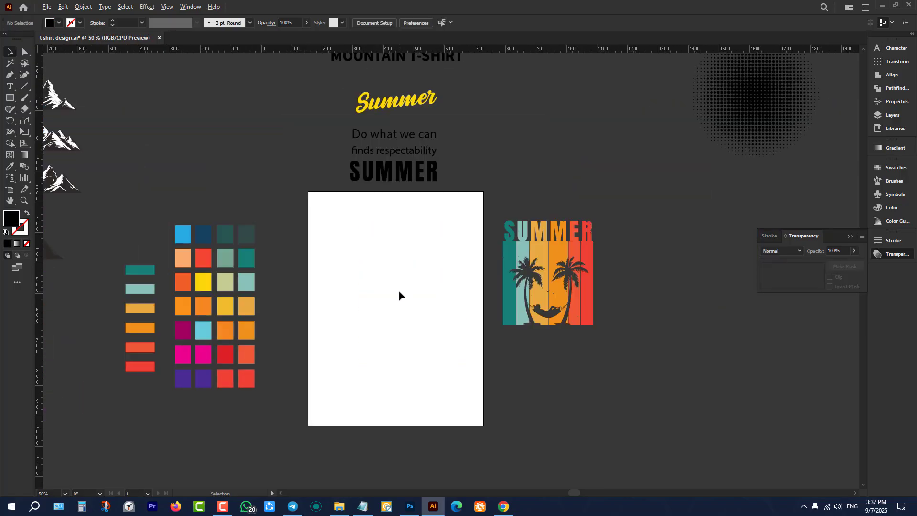
pyautogui.click(8, 87)
pyautogui.scroll(-2, 340, 274)
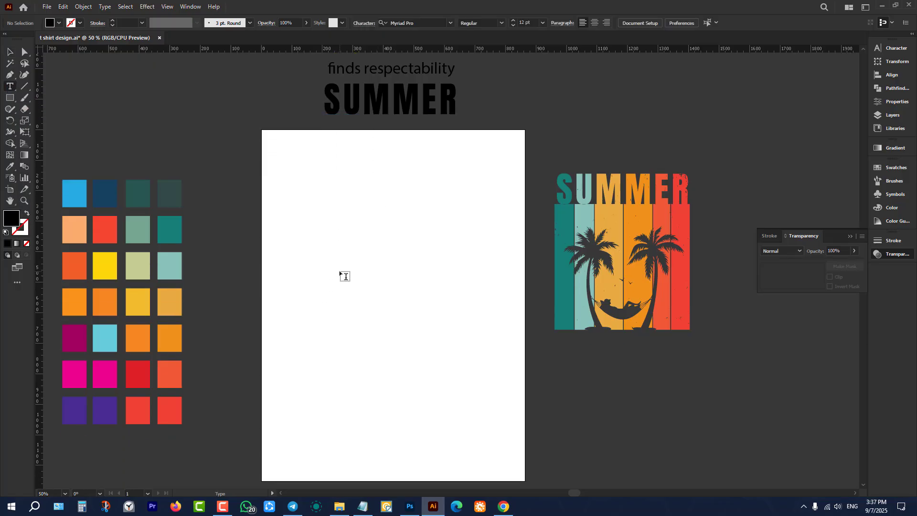
pyautogui.scroll(1, 348, 254)
pyautogui.click(349, 254)
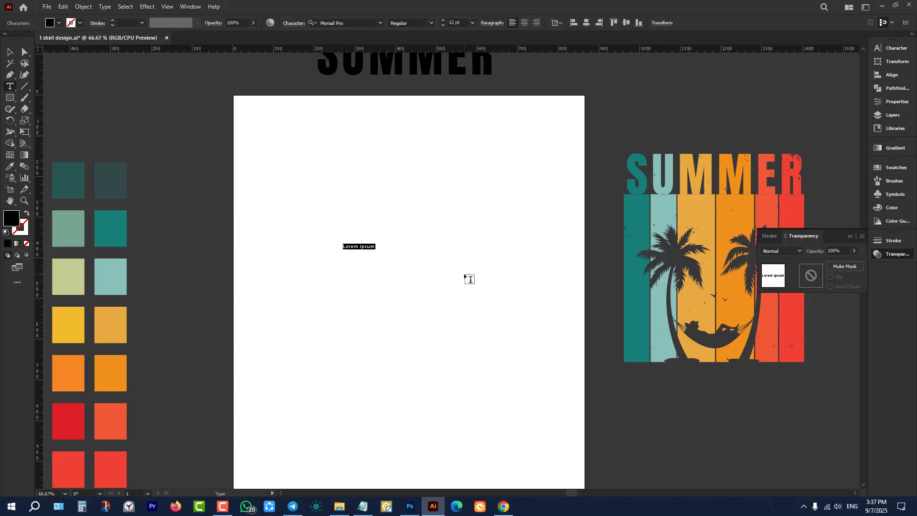
pyautogui.write('summer')
# Enlarge the "summer" text to about 132 pt and place it horizontally centred in the upper part of the artboard.
pyautogui.click(9, 54)
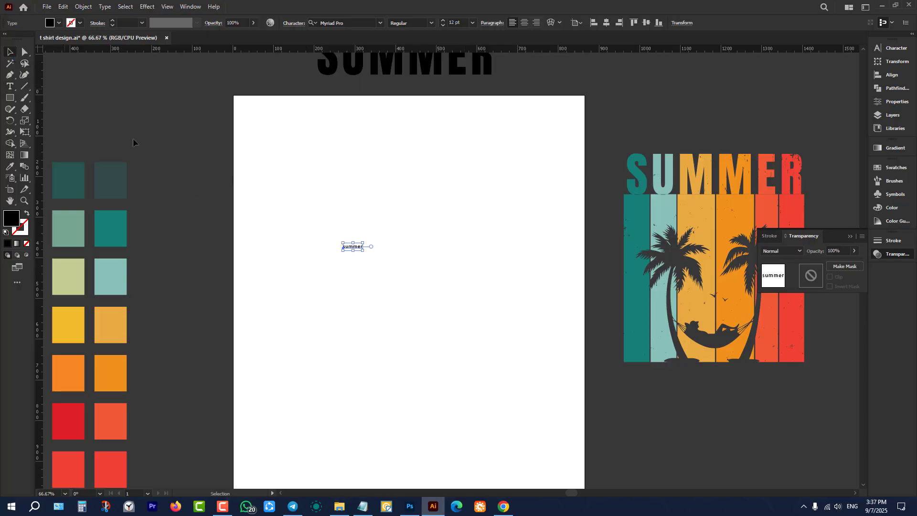
pyautogui.moveTo(362, 251); pyautogui.dragTo(562, 306)
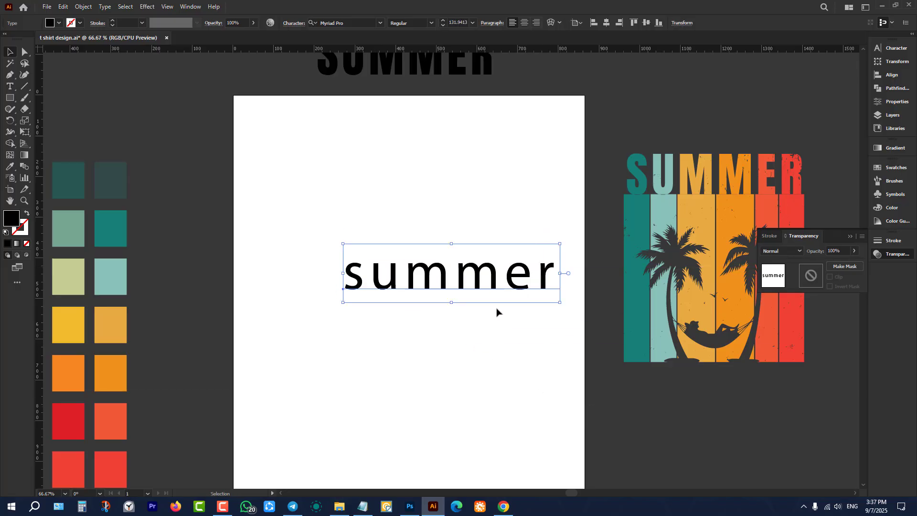
pyautogui.click(607, 22)
pyautogui.scroll(-1, 587, 268)
pyautogui.moveTo(446, 211); pyautogui.dragTo(443, 145)
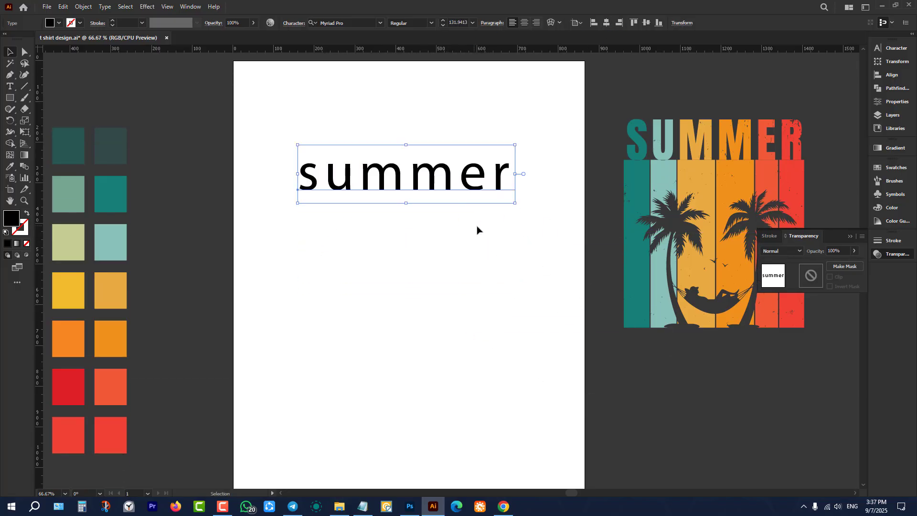
# Set the font of the "summer" text to Anton Regular and deselect it.
pyautogui.scroll(1, 477, 229)
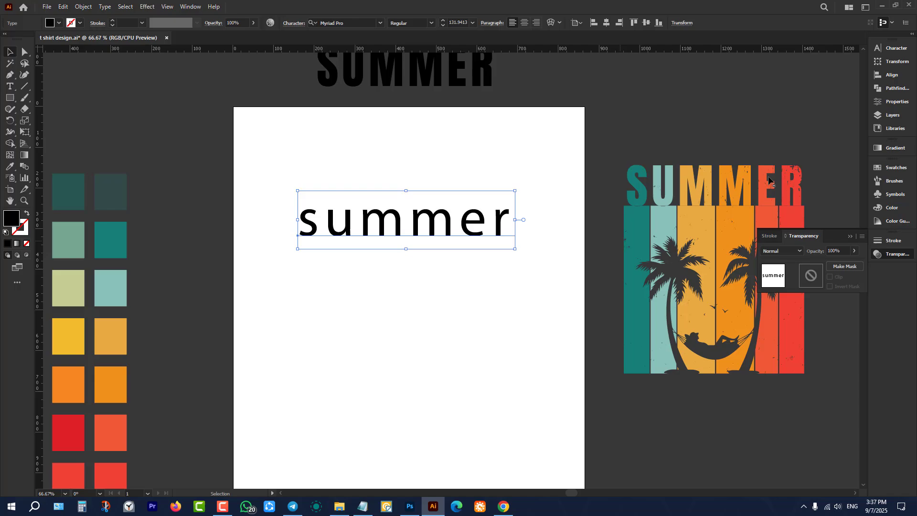
pyautogui.click(898, 49)
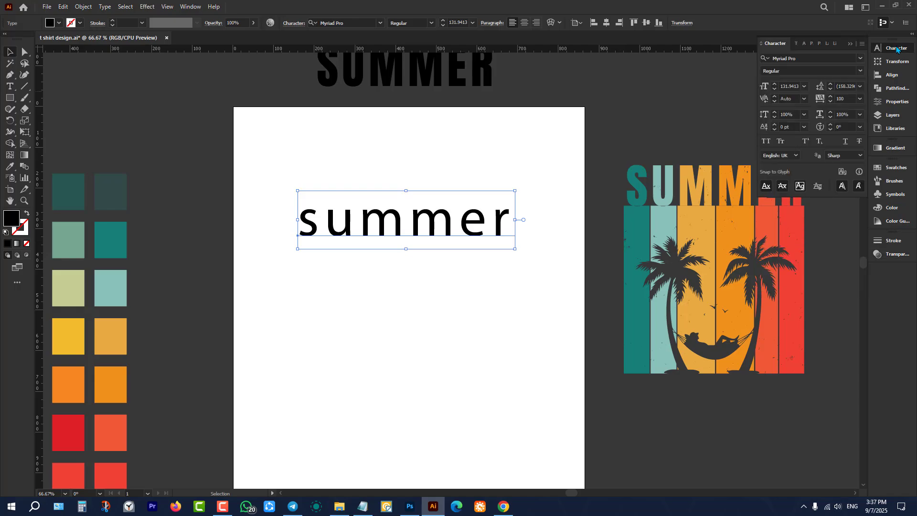
pyautogui.click(816, 56)
pyautogui.tripleClick(815, 57)
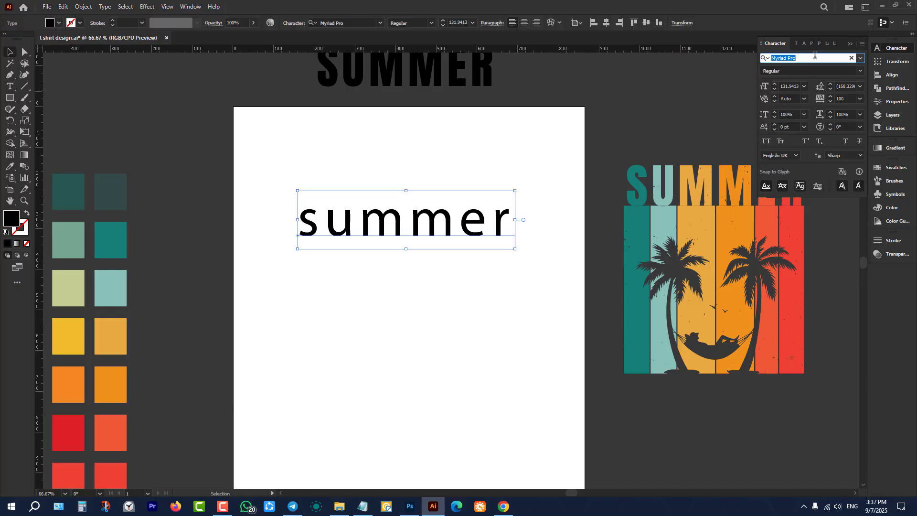
pyautogui.write('a')
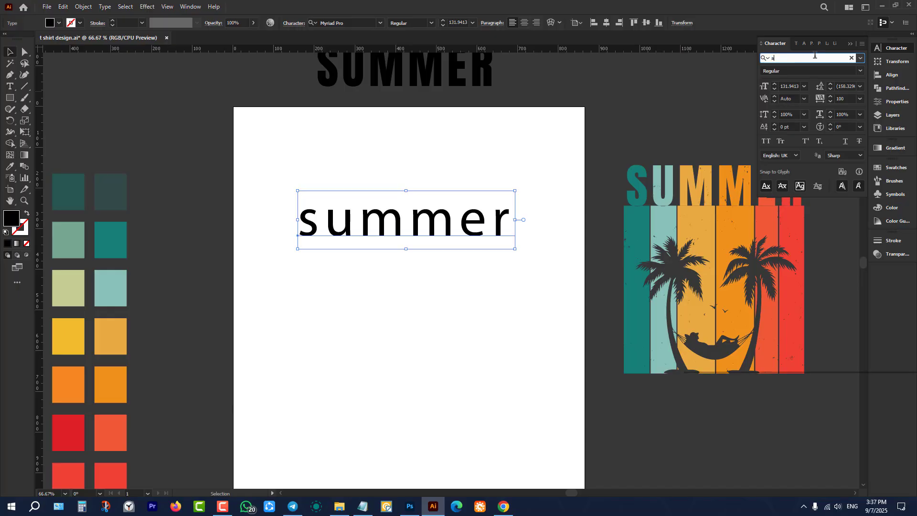
pyautogui.write('nton')
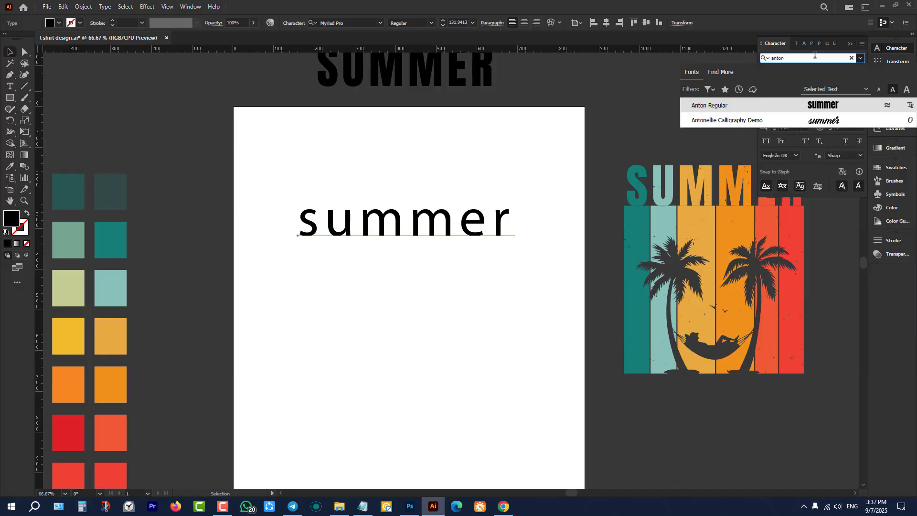
pyautogui.click(731, 106)
pyautogui.click(538, 297)
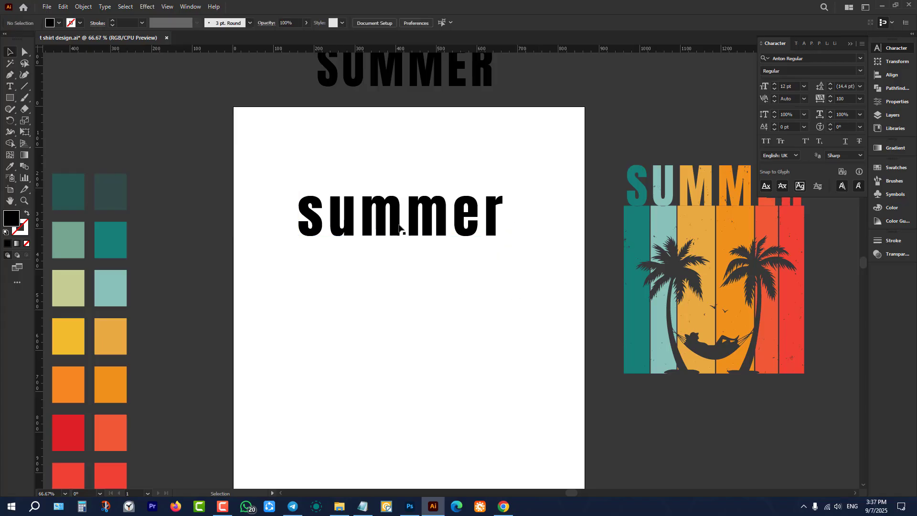
# Convert the "summer" text to outlines and centre it horizontally on the artboard.
pyautogui.moveTo(401, 231); pyautogui.dragTo(411, 248)
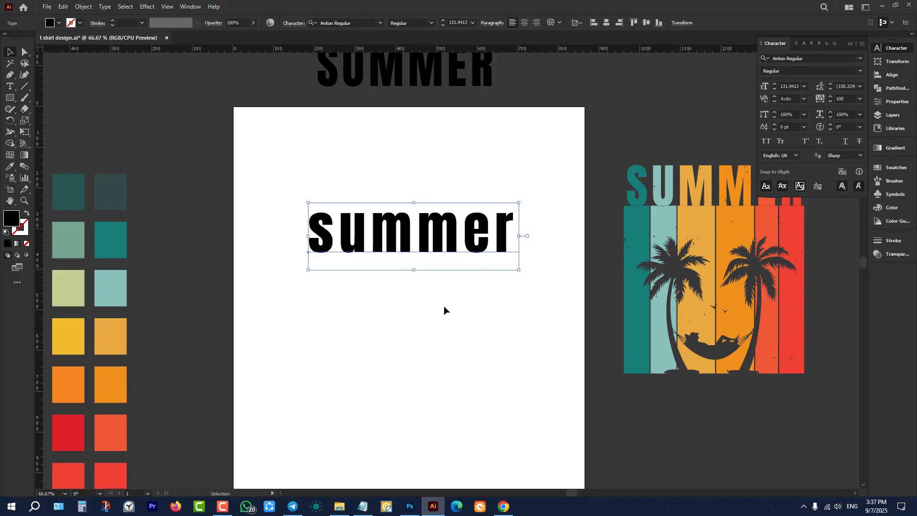
pyautogui.rightClick(427, 231)
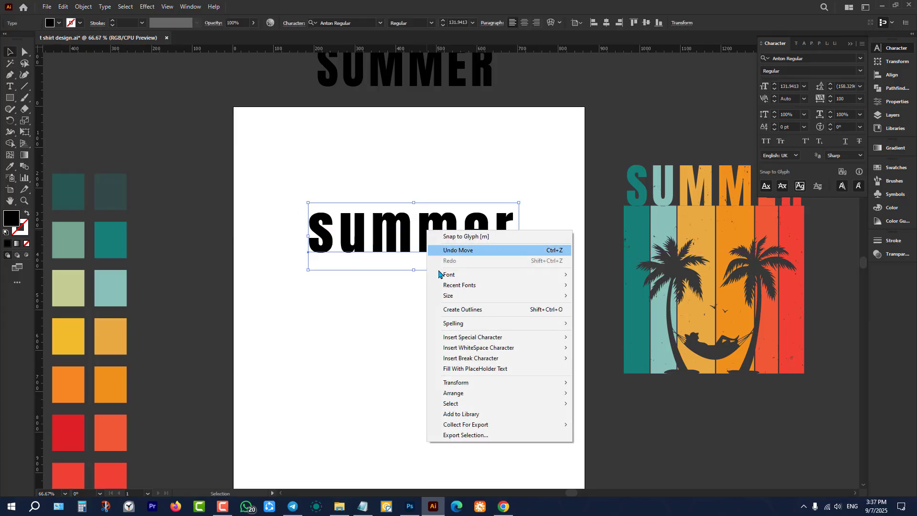
pyautogui.click(491, 309)
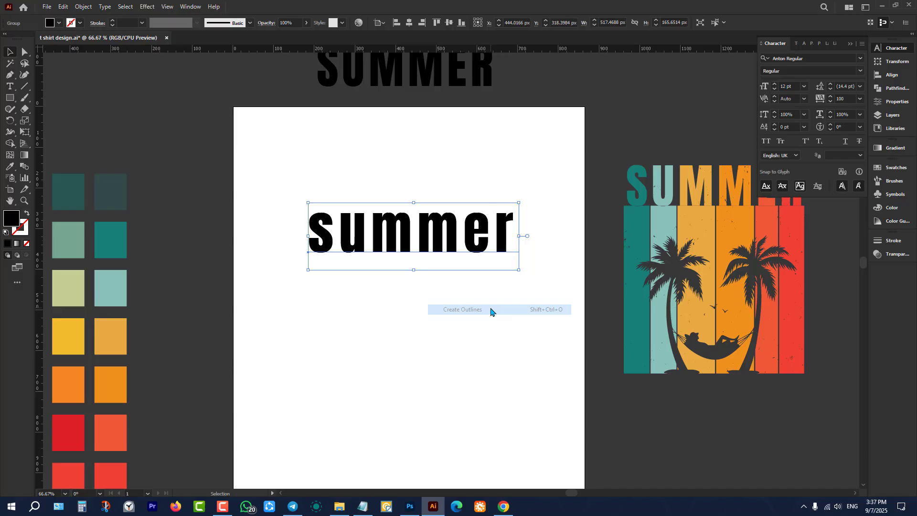
pyautogui.click(410, 23)
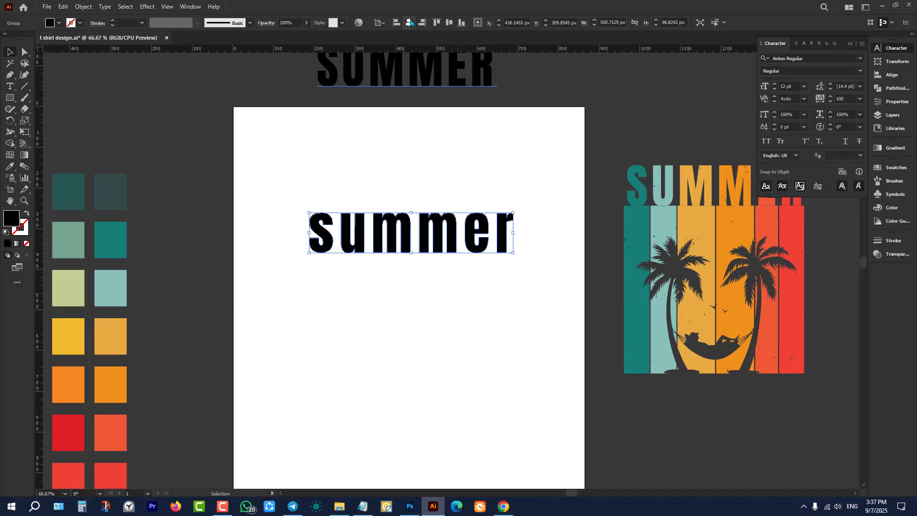
pyautogui.click(453, 159)
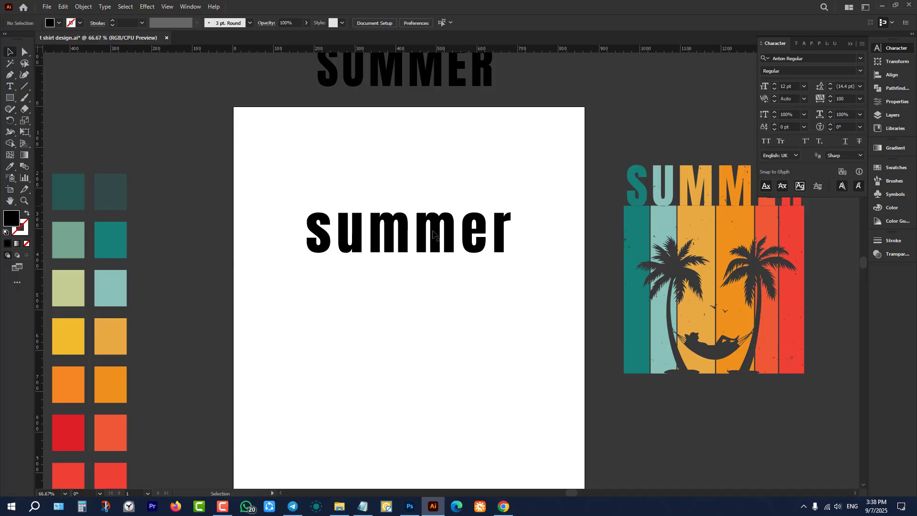
# Ungroup the outlined "summer" lettering into separate letters and deselect them.
pyautogui.click(419, 235)
pyautogui.scroll(2, 415, 235)
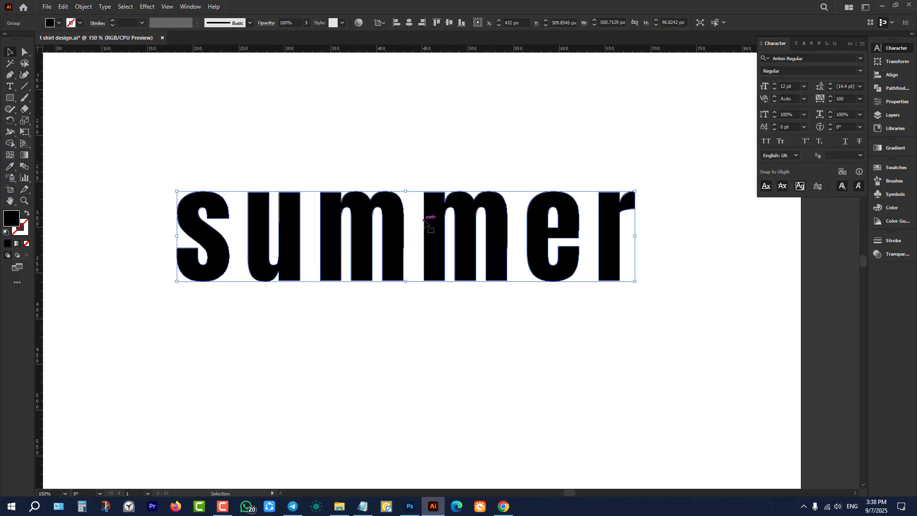
pyautogui.rightClick(425, 222)
pyautogui.click(469, 302)
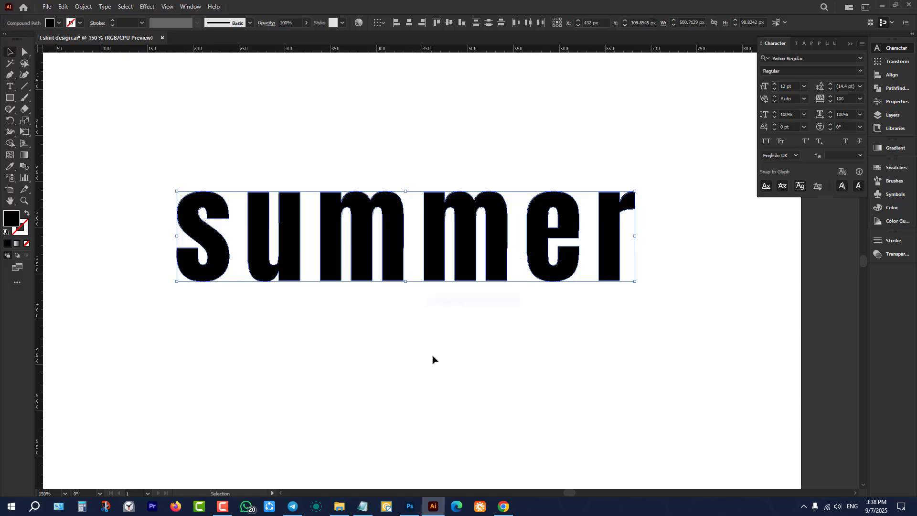
pyautogui.click(431, 361)
# Draw a black rectangle about 74 by 58 px directly beneath the letter s.
pyautogui.click(8, 100)
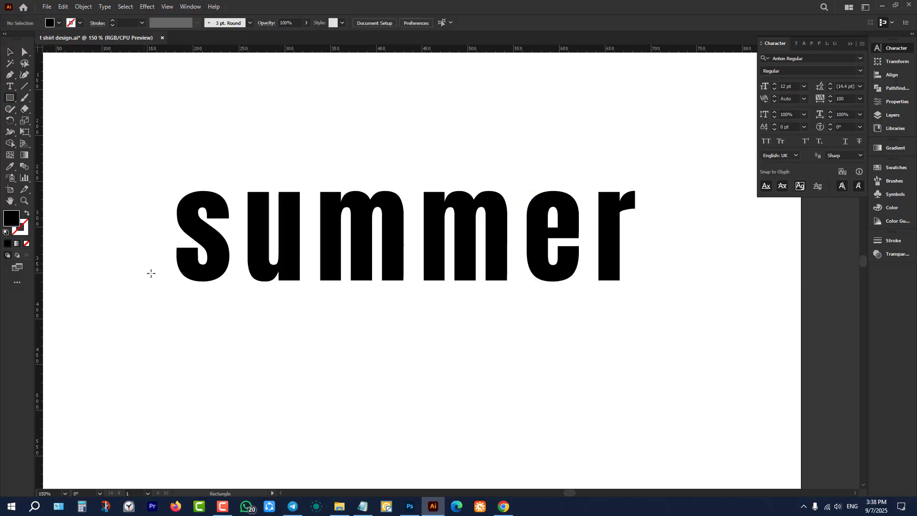
pyautogui.moveTo(172, 281); pyautogui.dragTo(240, 309)
pyautogui.press('v')
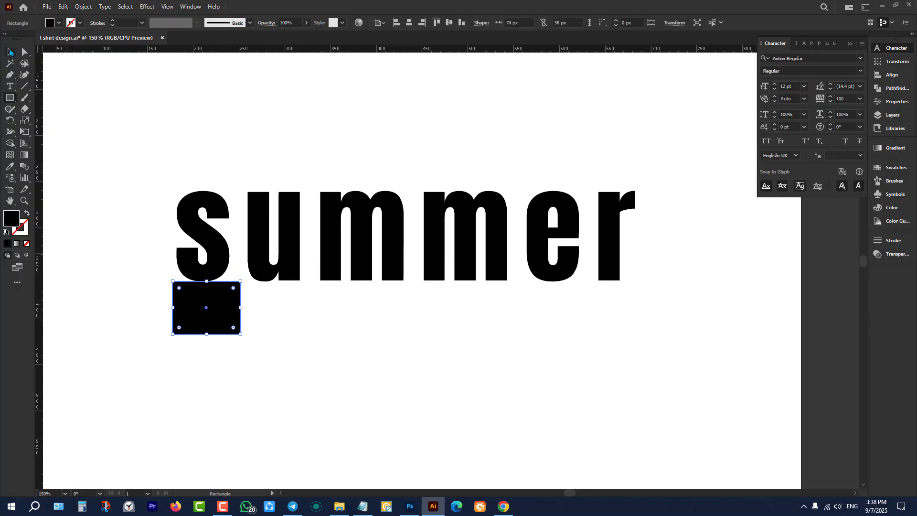
# Duplicate the rectangle sideways with a small gap and repeat the copy until seven rectangles form a row beneath "summer".
pyautogui.click(104, 306)
pyautogui.moveTo(139, 221); pyautogui.dragTo(214, 436)
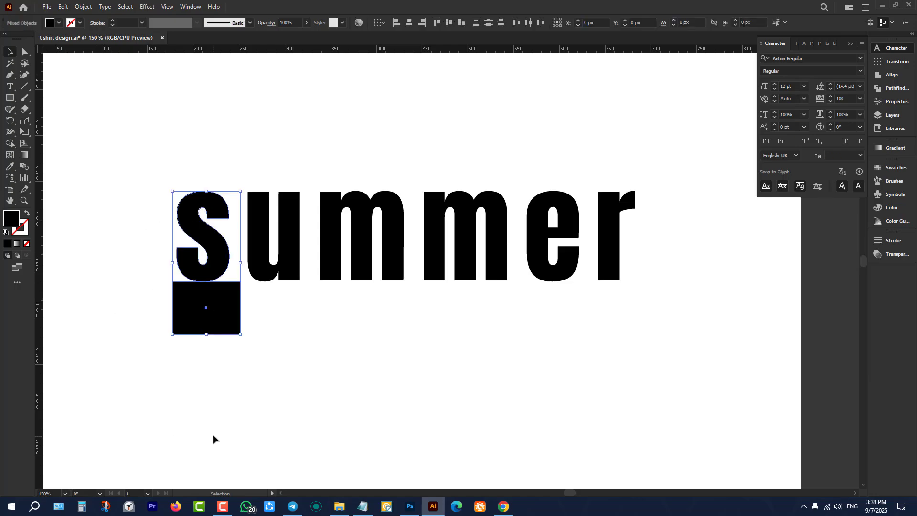
pyautogui.click(182, 370)
pyautogui.moveTo(212, 310); pyautogui.dragTo(284, 309)
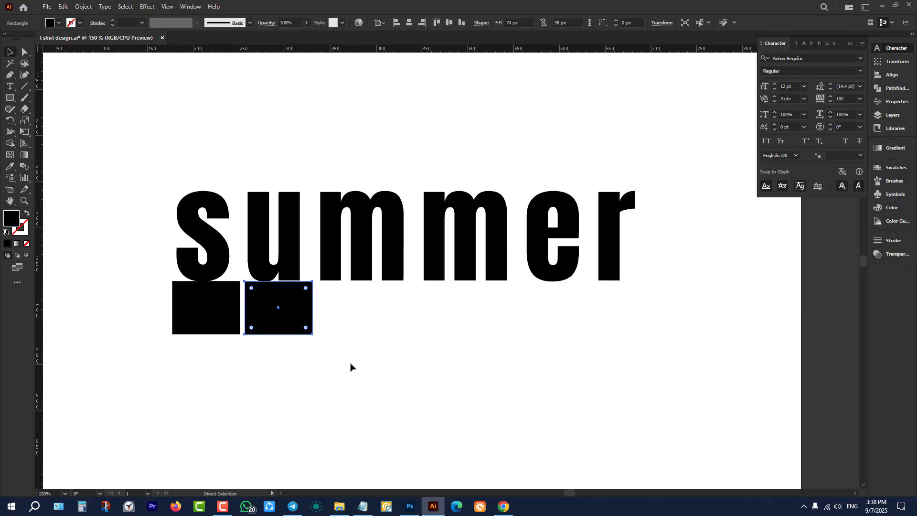
pyautogui.hotkey('ctrl', 'd')
pyautogui.hotkey('ctrl', 'd')
pyautogui.hotkey('ctrl', 'd')
pyautogui.hotkey('ctrl', 'd')
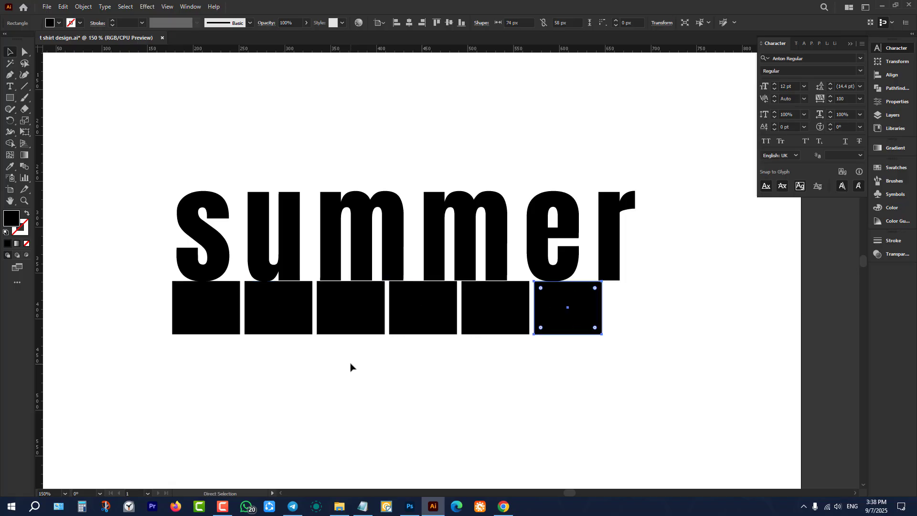
pyautogui.hotkey('ctrl', 'd')
pyautogui.click(328, 355)
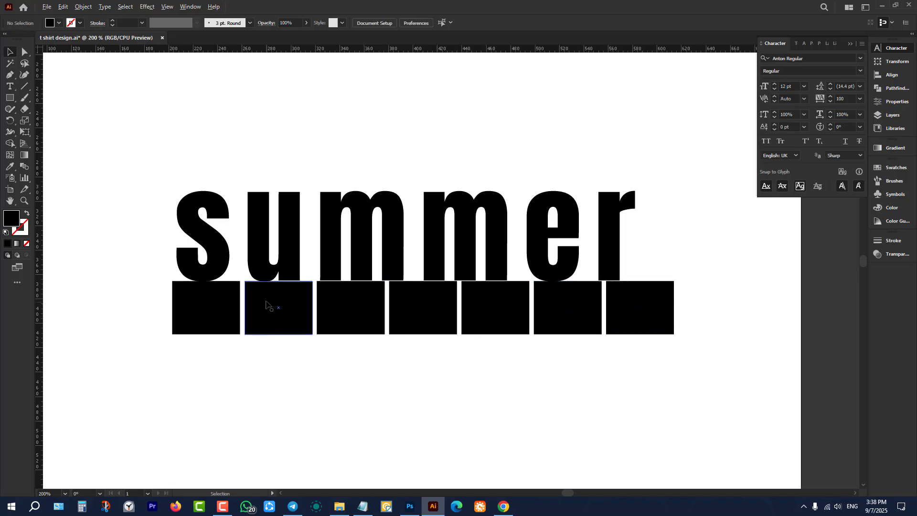
# Delete the fourth rectangle in the row and widen the third one to span the first letter m.
pyautogui.scroll(2, 266, 304)
pyautogui.scroll(-1, 266, 304)
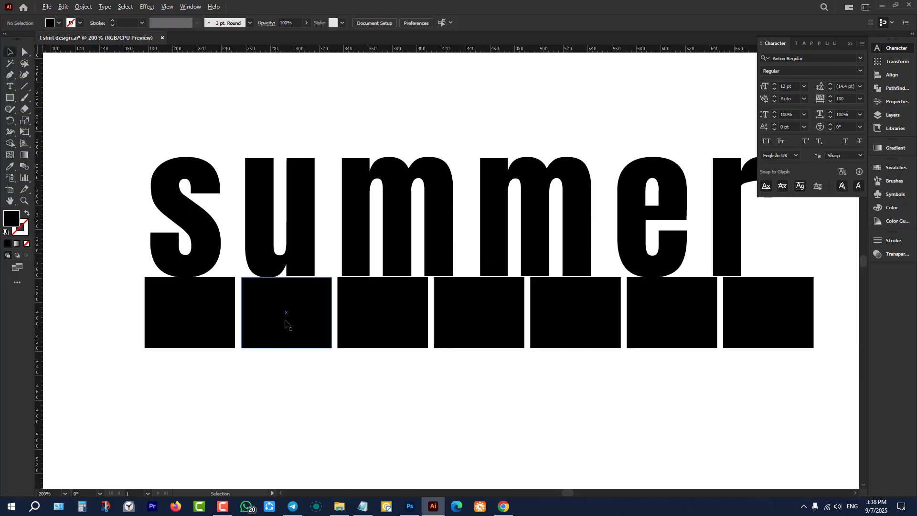
pyautogui.click(475, 318)
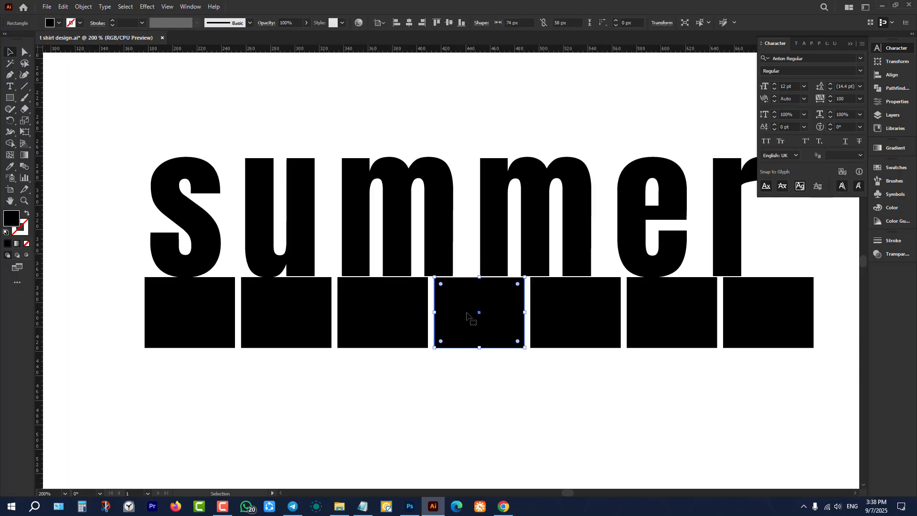
pyautogui.press('Delete')
pyautogui.click(423, 317)
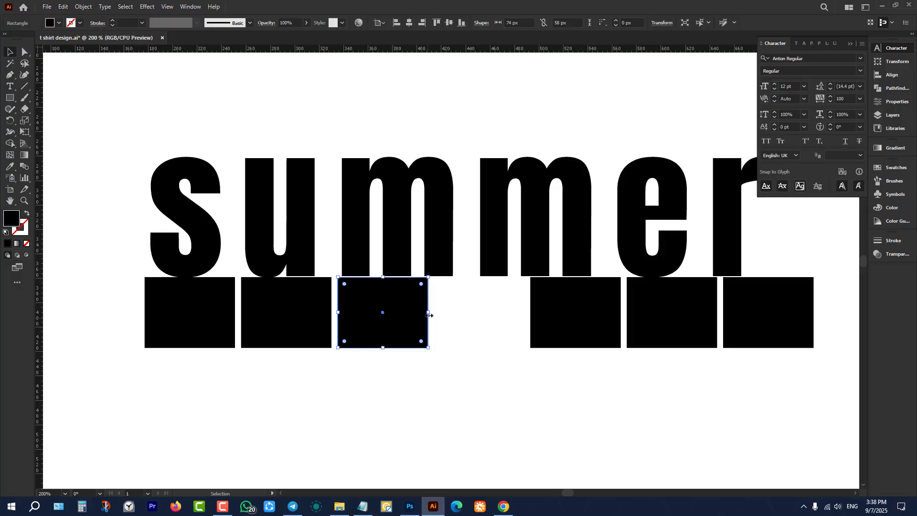
pyautogui.moveTo(429, 313); pyautogui.dragTo(464, 323)
# Extend the rectangle beneath the second m to about 106 px wide so that it spans the whole letter.
pyautogui.click(549, 336)
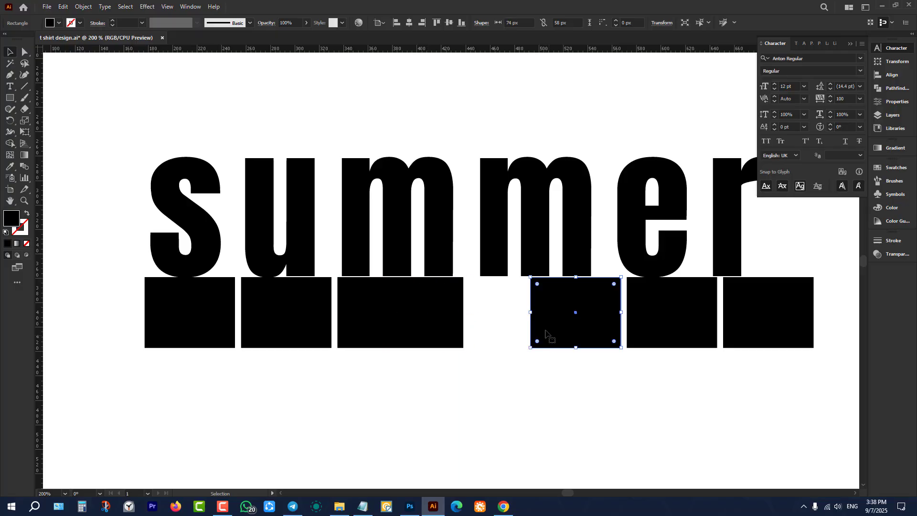
pyautogui.moveTo(533, 313); pyautogui.dragTo(475, 314)
pyautogui.moveTo(621, 314); pyautogui.dragTo(603, 314)
# Move the fifth rectangle beneath the letter e, and fit the last one beneath the r as a narrower block.
pyautogui.moveTo(665, 323); pyautogui.dragTo(645, 307)
pyautogui.click(647, 363)
pyautogui.click(672, 381)
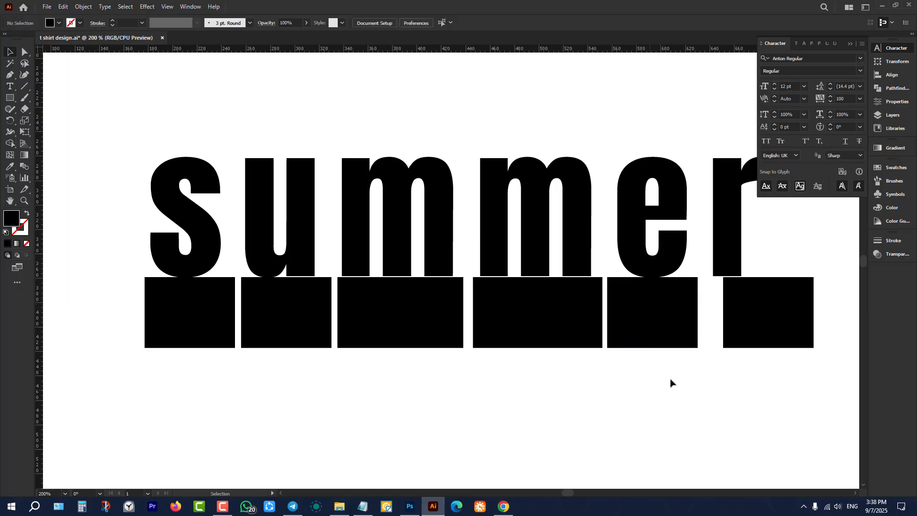
pyautogui.moveTo(767, 312); pyautogui.dragTo(752, 315)
pyautogui.click(433, 406)
pyautogui.scroll(-3, 436, 409)
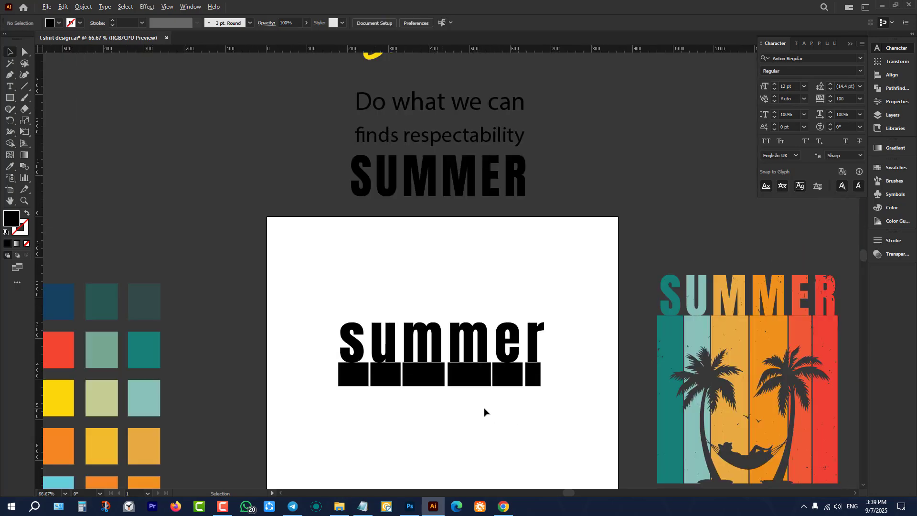
# Centre the first rectangle horizontally beneath the letter s, using the letter as the key object.
pyautogui.scroll(2, 485, 411)
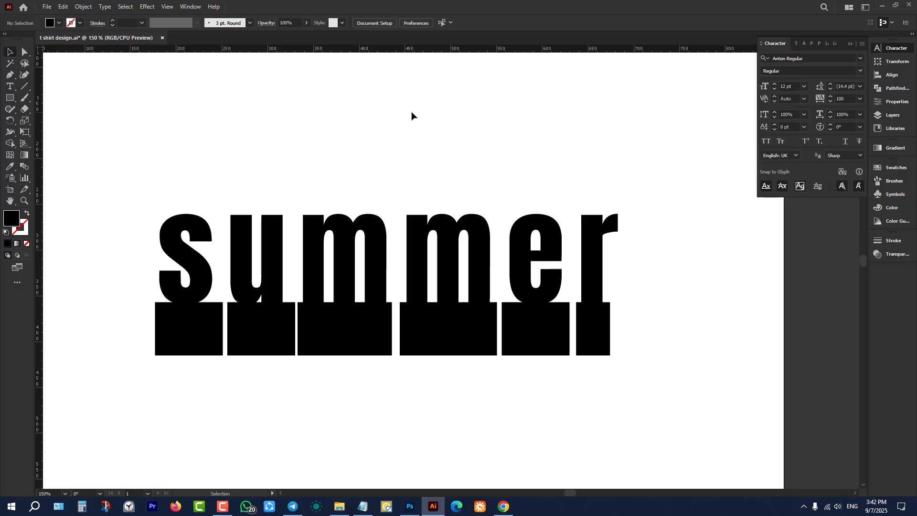
pyautogui.scroll(-2, 412, 115)
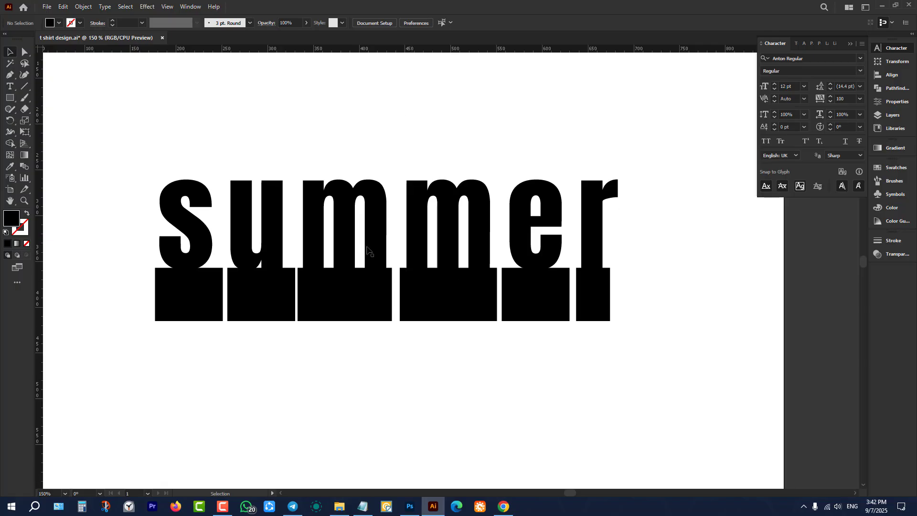
pyautogui.moveTo(135, 141); pyautogui.dragTo(623, 236)
pyautogui.click(153, 353)
pyautogui.scroll(2, 129, 266)
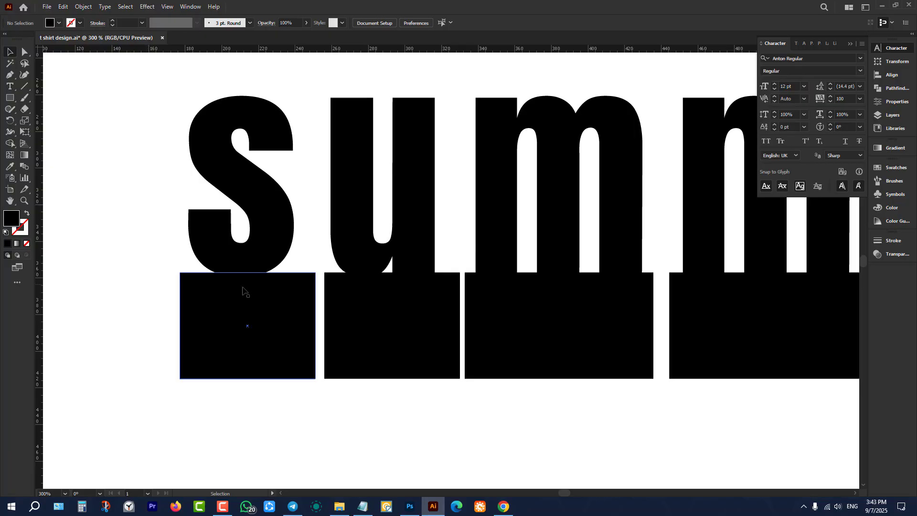
pyautogui.click(241, 260)
pyautogui.moveTo(148, 229); pyautogui.dragTo(271, 422)
pyautogui.moveTo(129, 105); pyautogui.dragTo(273, 421)
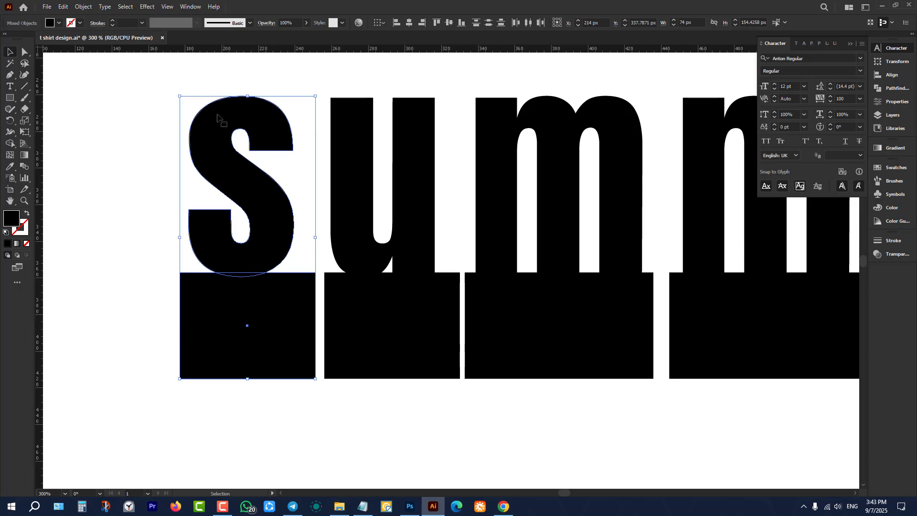
pyautogui.click(219, 117)
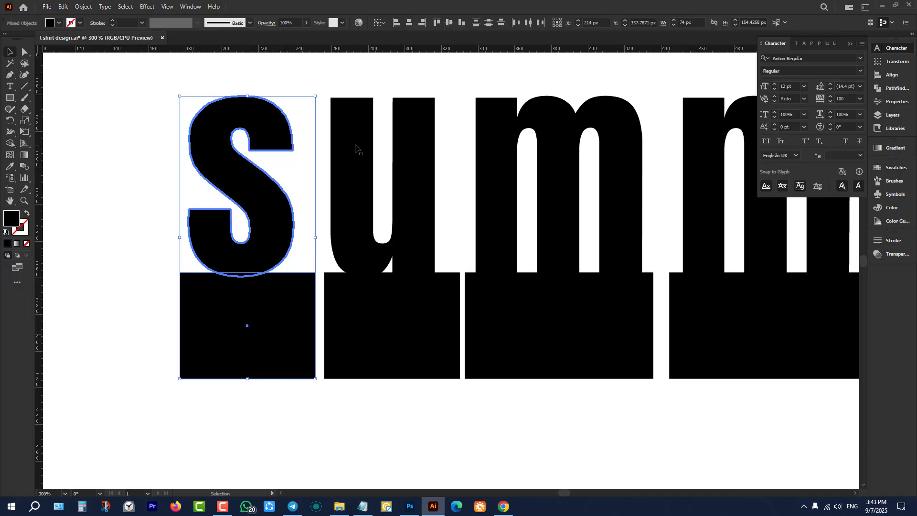
pyautogui.click(410, 23)
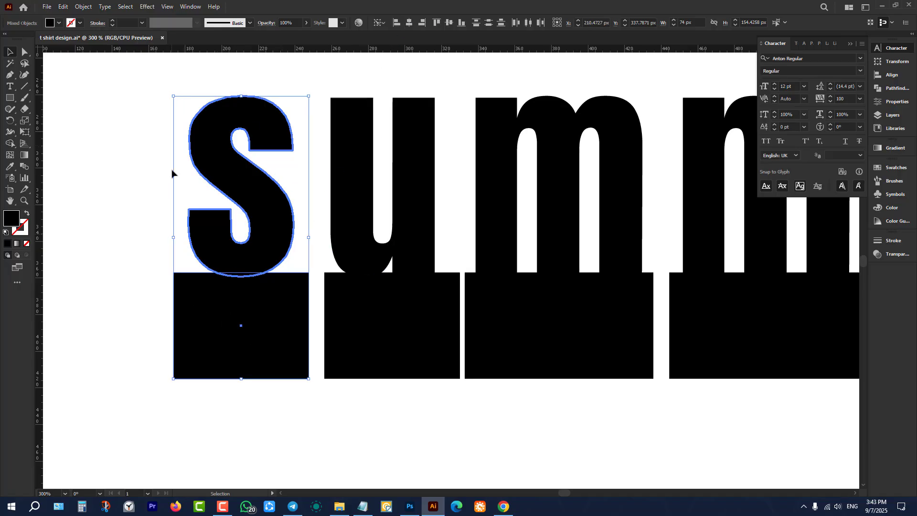
pyautogui.click(150, 223)
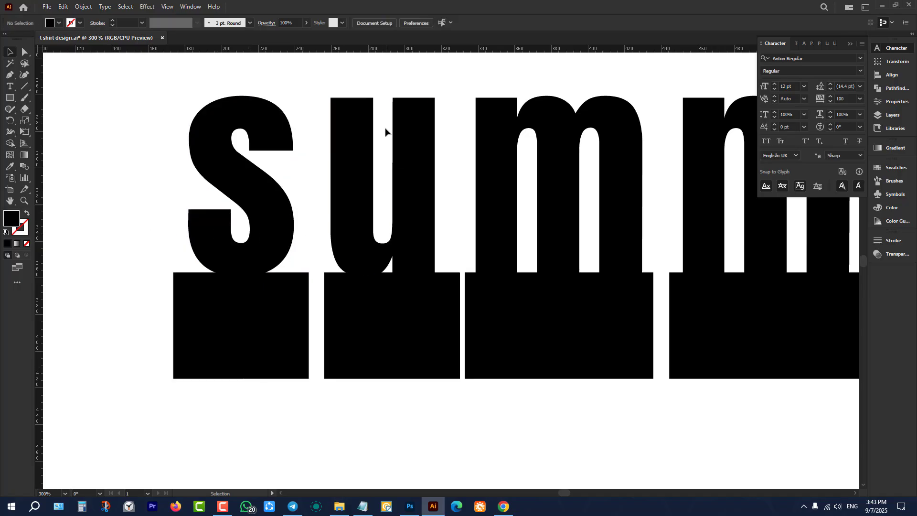
# Centre the rectangles beneath the u and the first m horizontally, using each letter as the key object.
pyautogui.moveTo(385, 132); pyautogui.dragTo(400, 370)
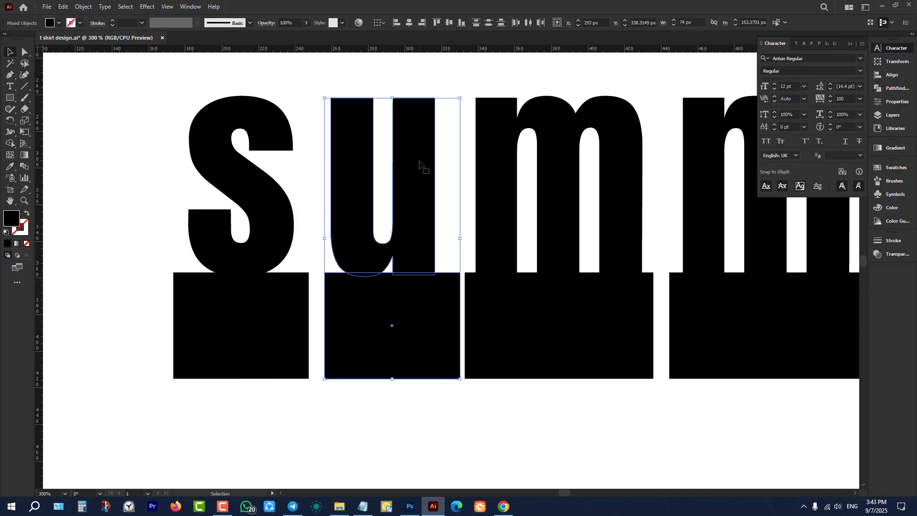
pyautogui.click(409, 22)
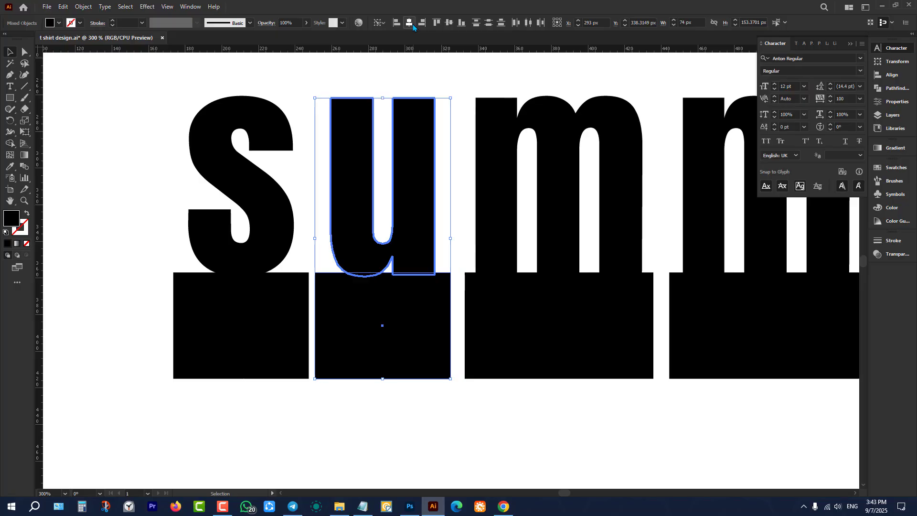
pyautogui.moveTo(495, 304); pyautogui.dragTo(536, 443)
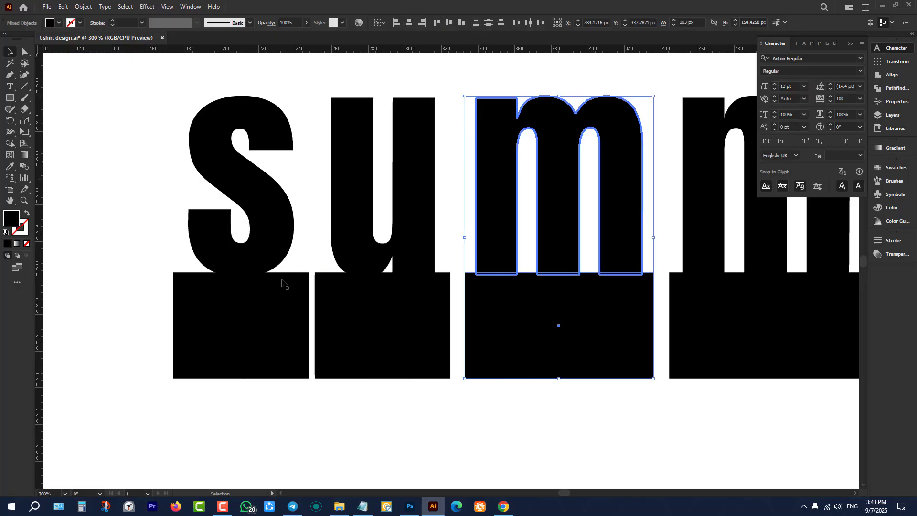
pyautogui.scroll(-2, 285, 283)
pyautogui.scroll(2, 595, 273)
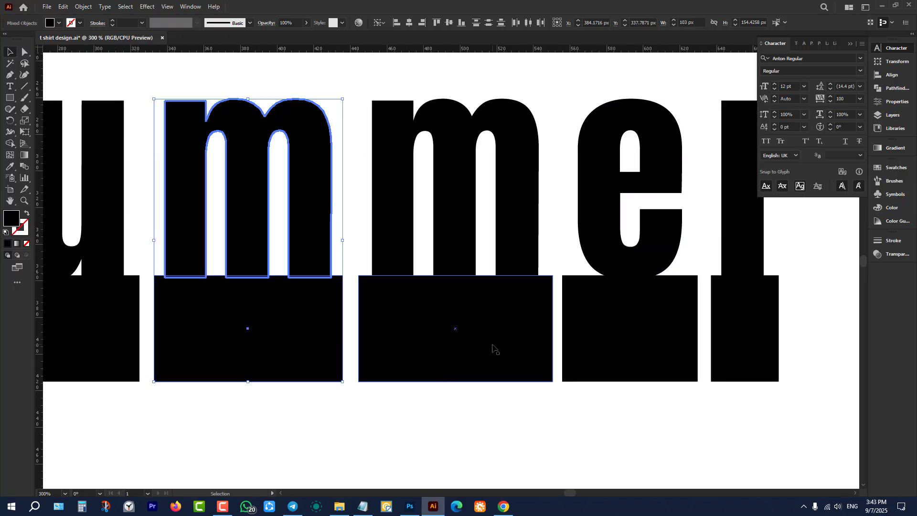
pyautogui.moveTo(509, 349); pyautogui.dragTo(536, 349)
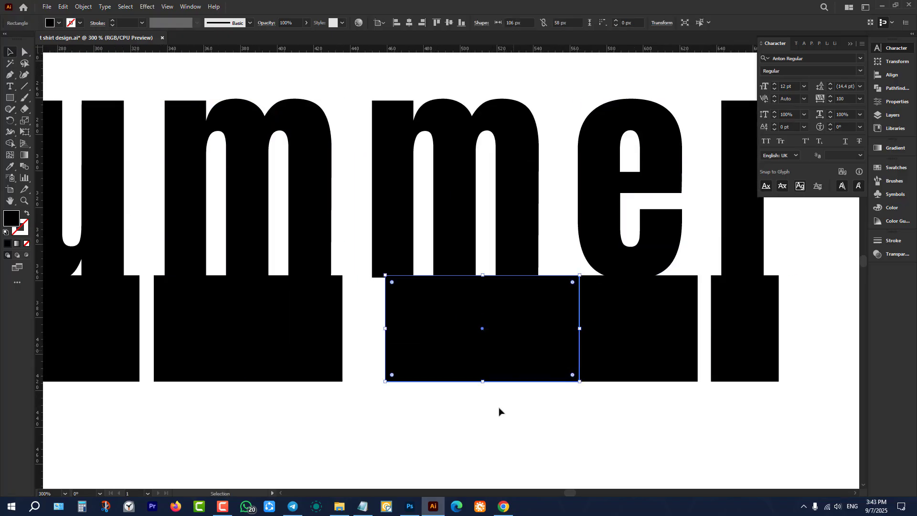
pyautogui.moveTo(497, 422); pyautogui.dragTo(424, 235)
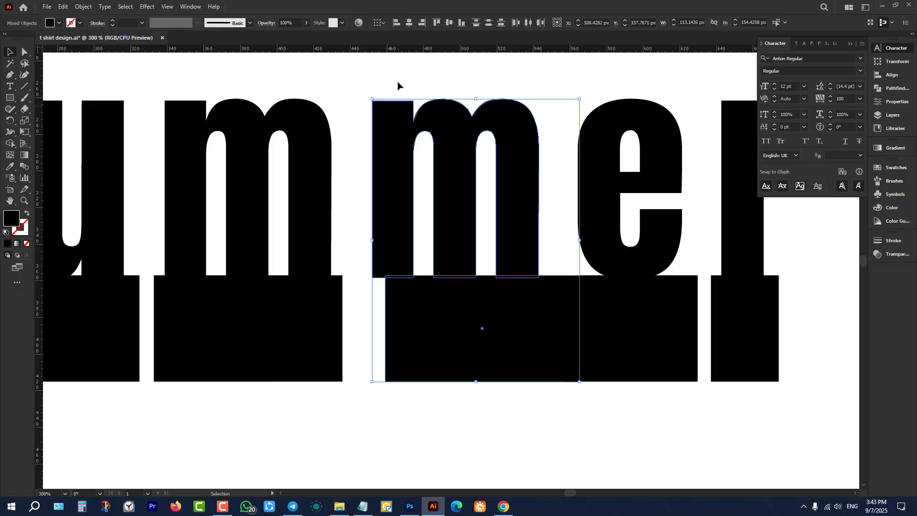
pyautogui.click(409, 22)
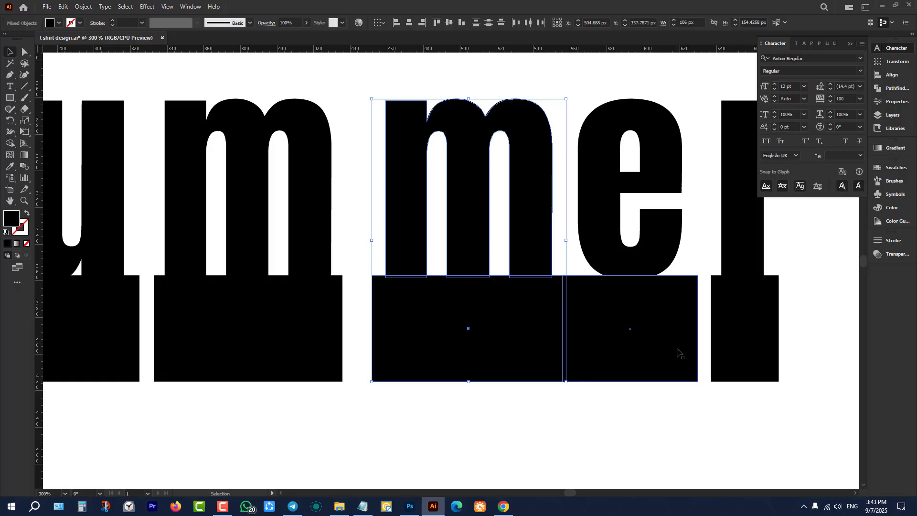
pyautogui.press('a')
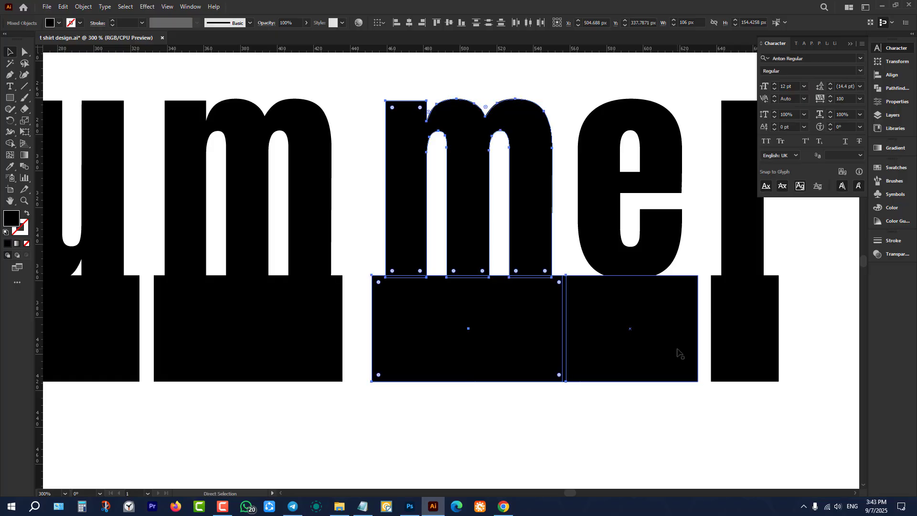
pyautogui.hotkey('ctrl', 'z')
pyautogui.press('v')
pyautogui.click(505, 422)
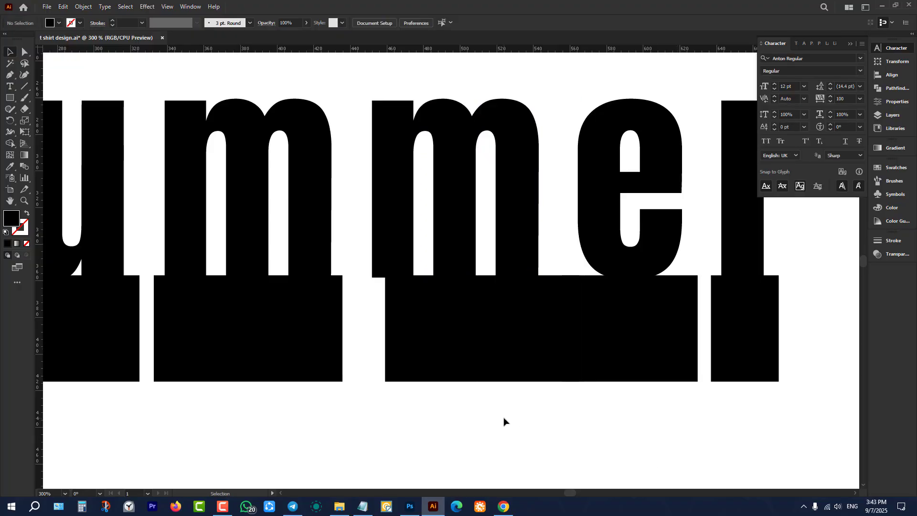
# Centre the rectangles beneath the second m and the e horizontally, using each letter as the key object.
pyautogui.moveTo(473, 415); pyautogui.dragTo(390, 135)
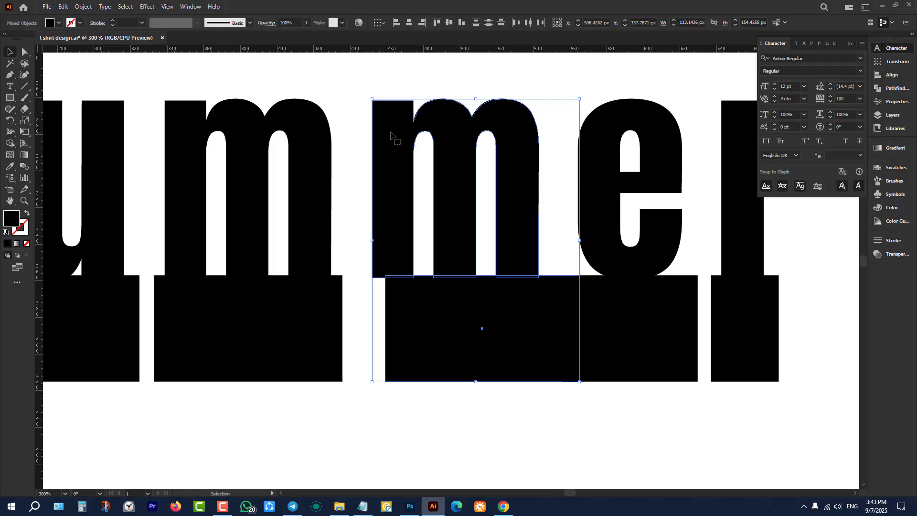
pyautogui.click(409, 23)
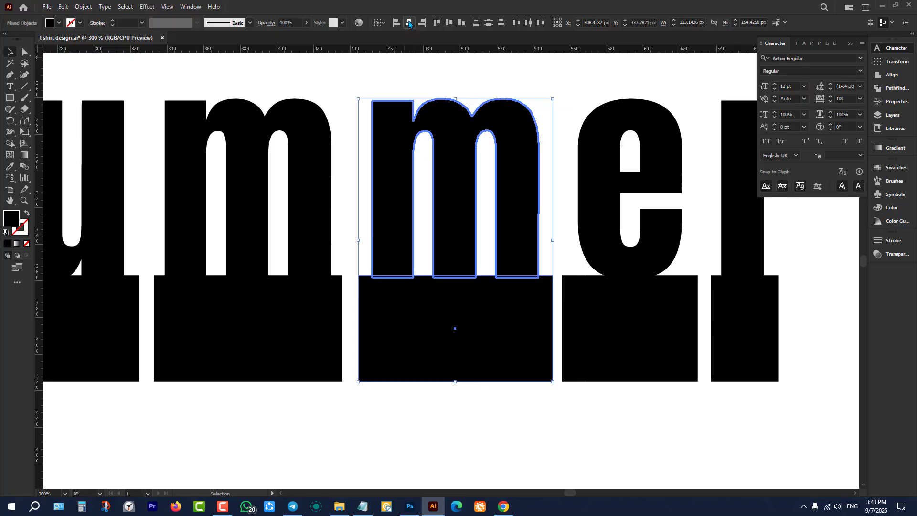
pyautogui.click(485, 411)
pyautogui.moveTo(671, 405); pyautogui.dragTo(612, 201)
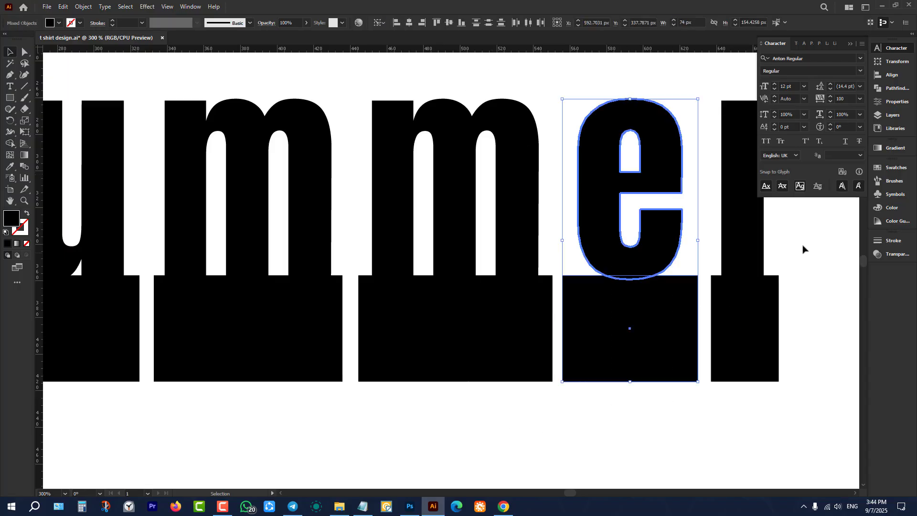
# Centre the letter r and the last rectangle horizontally on each other.
pyautogui.moveTo(805, 247); pyautogui.dragTo(754, 329)
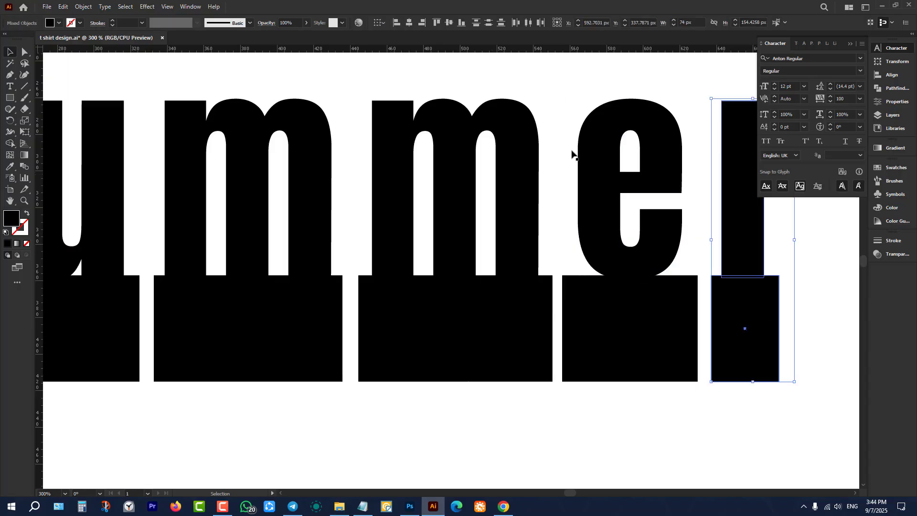
pyautogui.click(410, 23)
pyautogui.click(535, 94)
# Resize the rectangle beneath the r symmetrically about its centre to about 36 px wide.
pyautogui.scroll(4, 582, 123)
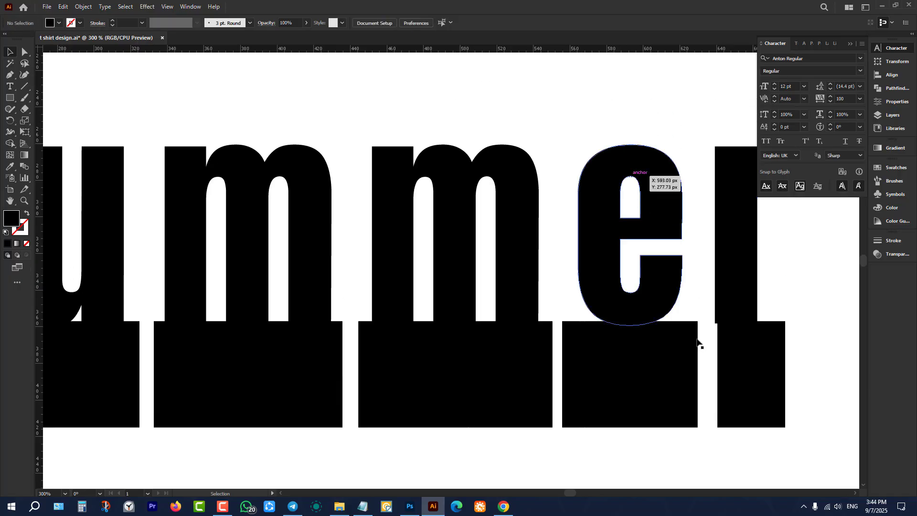
pyautogui.moveTo(683, 341); pyautogui.dragTo(694, 348)
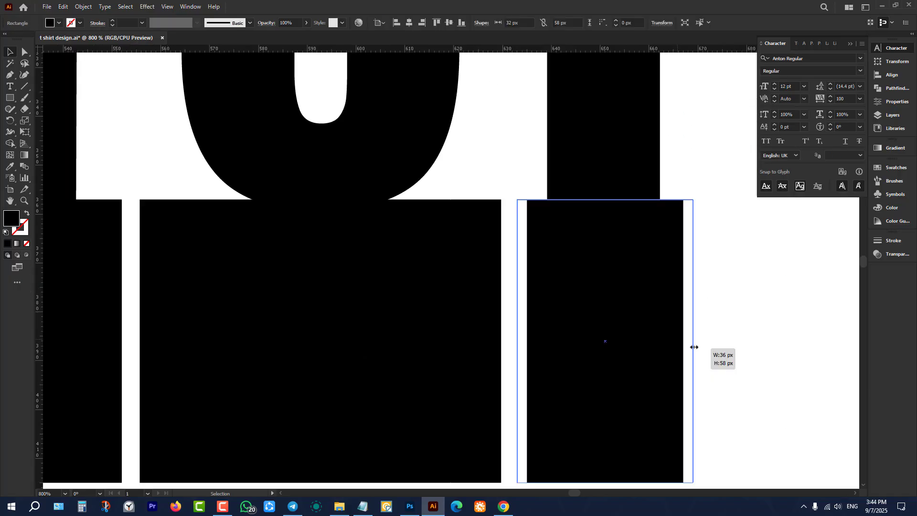
pyautogui.click(769, 335)
pyautogui.scroll(-8, 640, 342)
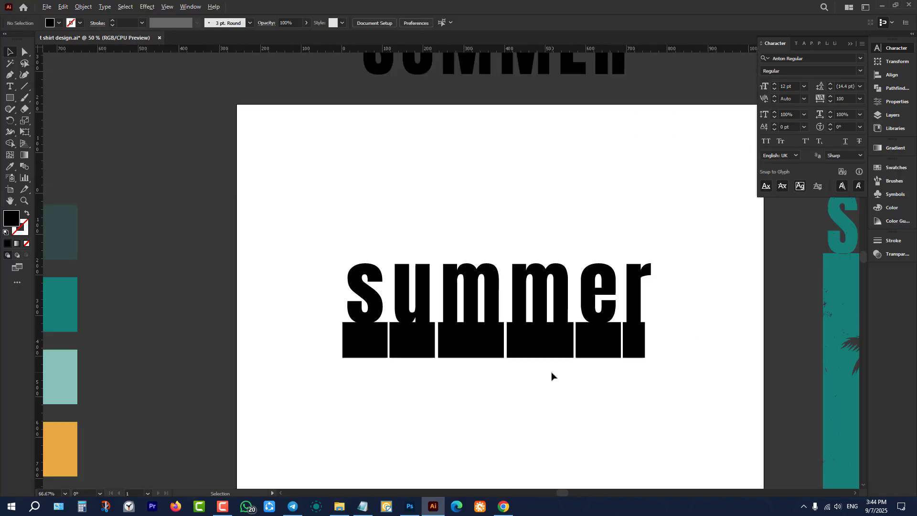
# Select all six rectangles beneath the "summer" lettering without the letters.
pyautogui.scroll(2, 630, 371)
pyautogui.scroll(1, 627, 369)
pyautogui.scroll(-1, 621, 366)
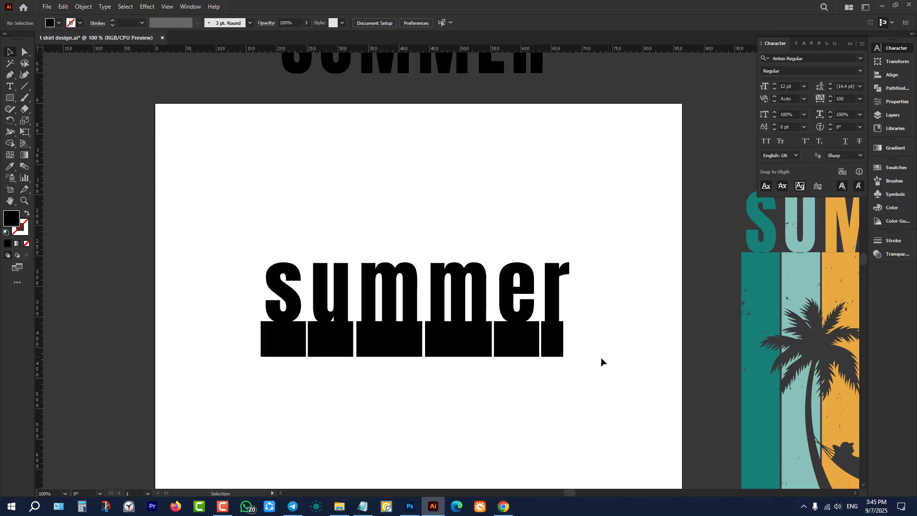
pyautogui.scroll(-3, 602, 362)
pyautogui.moveTo(587, 295); pyautogui.dragTo(266, 237)
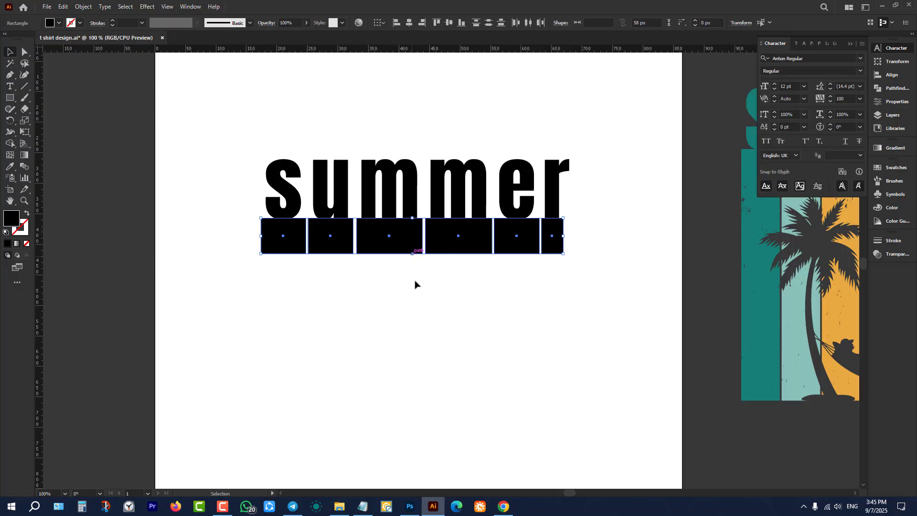
# Stretch the six black bars under the summer lettering downward to a height of about 364 px.
pyautogui.moveTo(573, 273); pyautogui.dragTo(221, 236)
pyautogui.moveTo(414, 256); pyautogui.dragTo(419, 404)
pyautogui.scroll(-2, 419, 392)
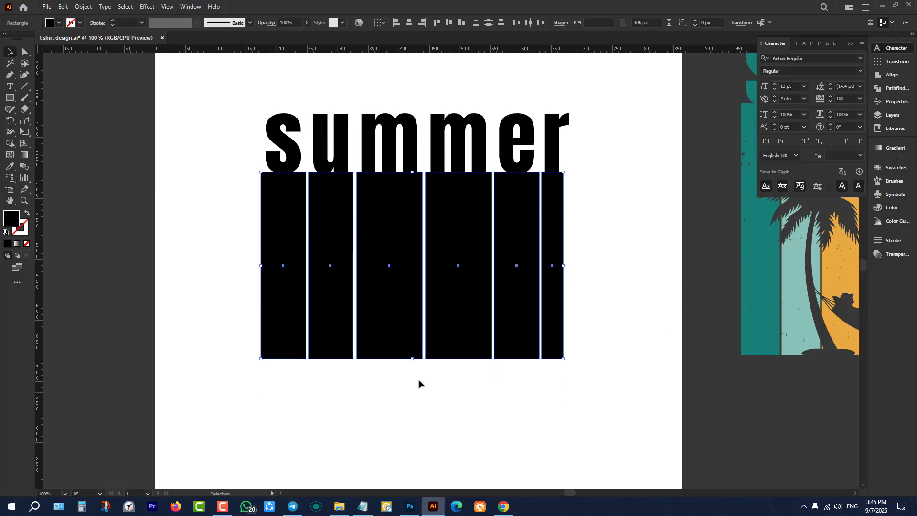
pyautogui.moveTo(414, 358); pyautogui.dragTo(414, 395)
pyautogui.click(161, 234)
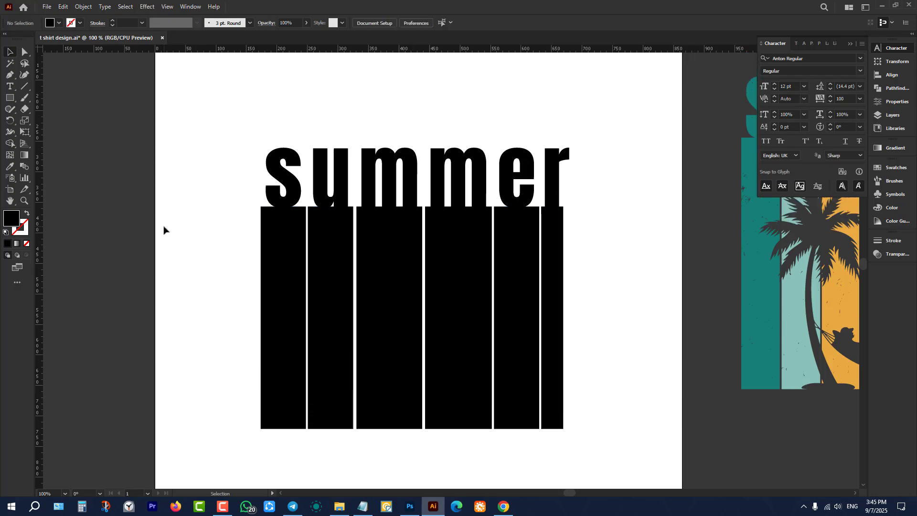
# Examine the finished SUMMER palm design beside the artboard and the surrounding T-shirt designs as colour references.
pyautogui.scroll(-3, 164, 229)
pyautogui.scroll(2, 213, 230)
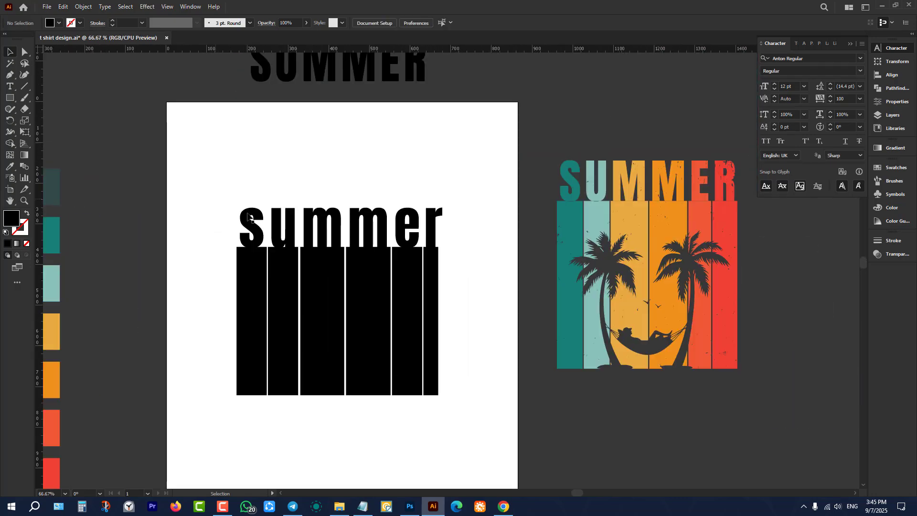
pyautogui.scroll(1, 626, 206)
pyautogui.scroll(-4, 478, 276)
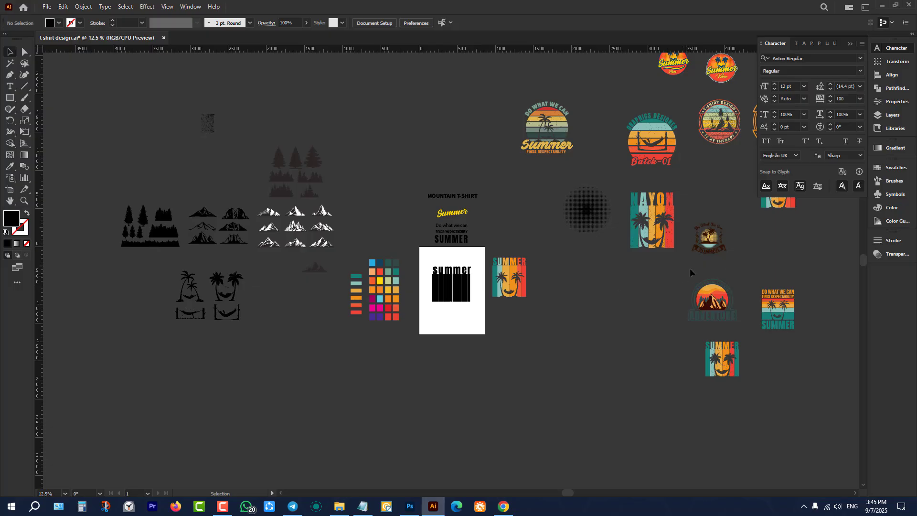
pyautogui.scroll(3, 711, 260)
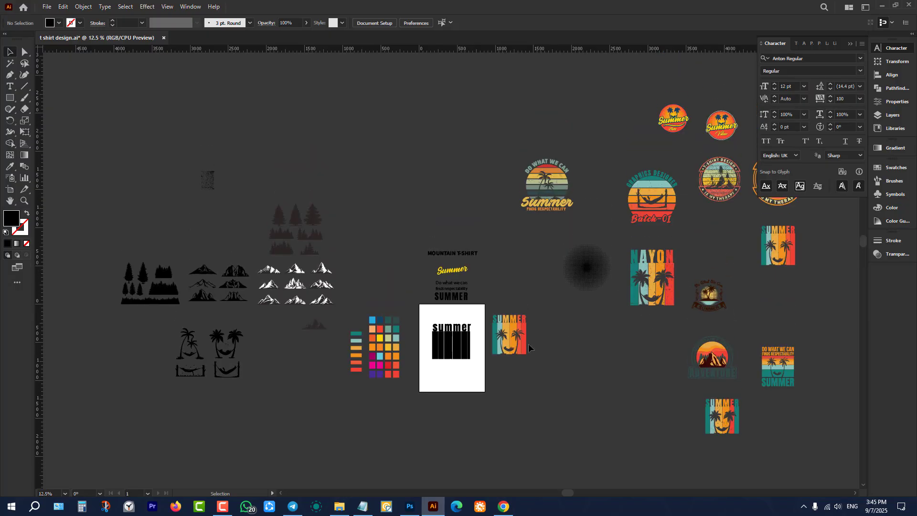
pyautogui.scroll(5, 494, 347)
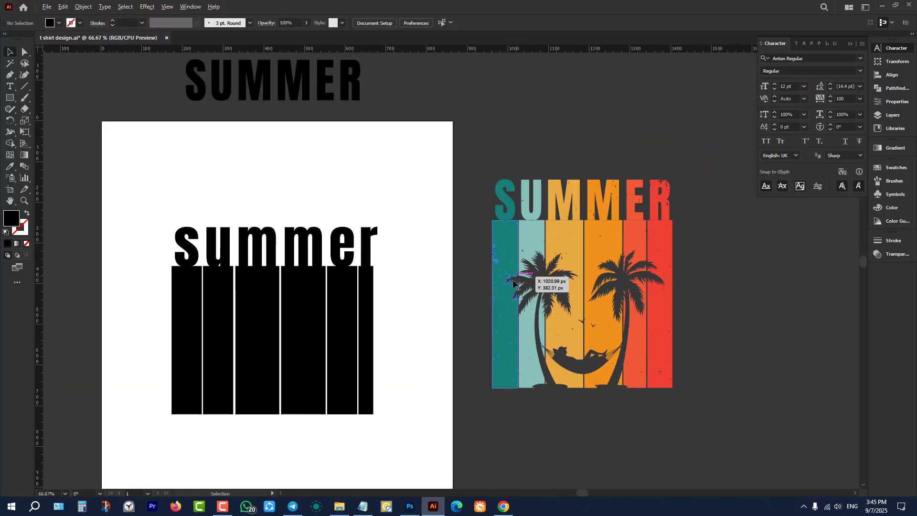
pyautogui.scroll(-2, 461, 318)
pyautogui.scroll(1, 461, 322)
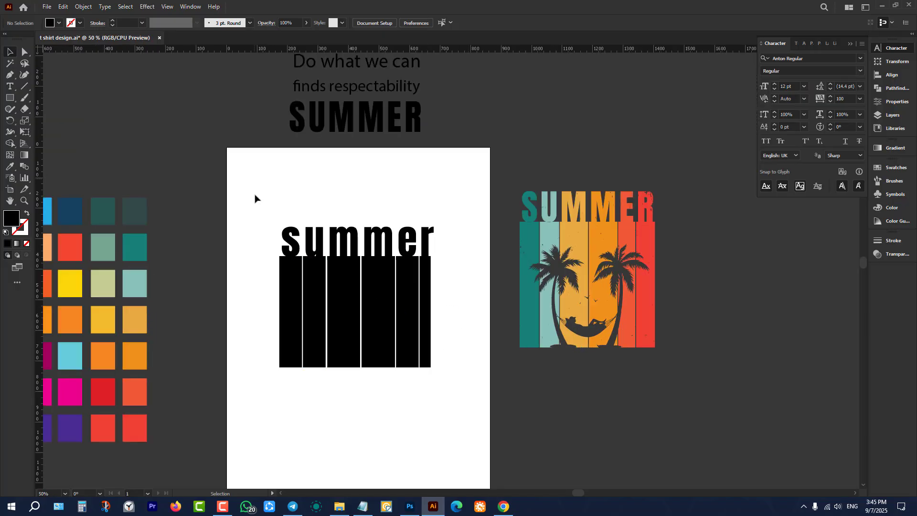
# Recolour the letter s and its bar with the dark teal sampled from the first stripe of the SUMMER reference.
pyautogui.moveTo(254, 177); pyautogui.dragTo(297, 406)
pyautogui.moveTo(270, 232); pyautogui.dragTo(312, 414)
pyautogui.moveTo(231, 247); pyautogui.dragTo(288, 414)
pyautogui.press('i')
pyautogui.click(532, 234)
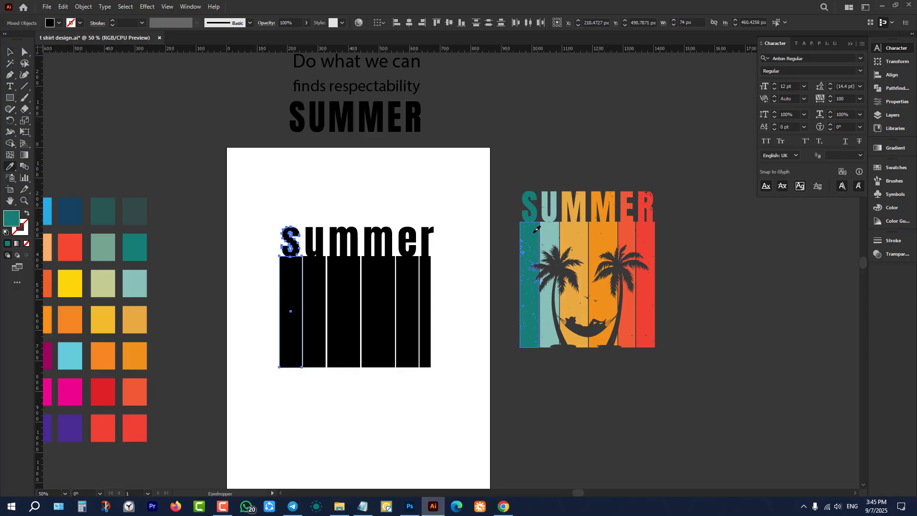
pyautogui.press('v')
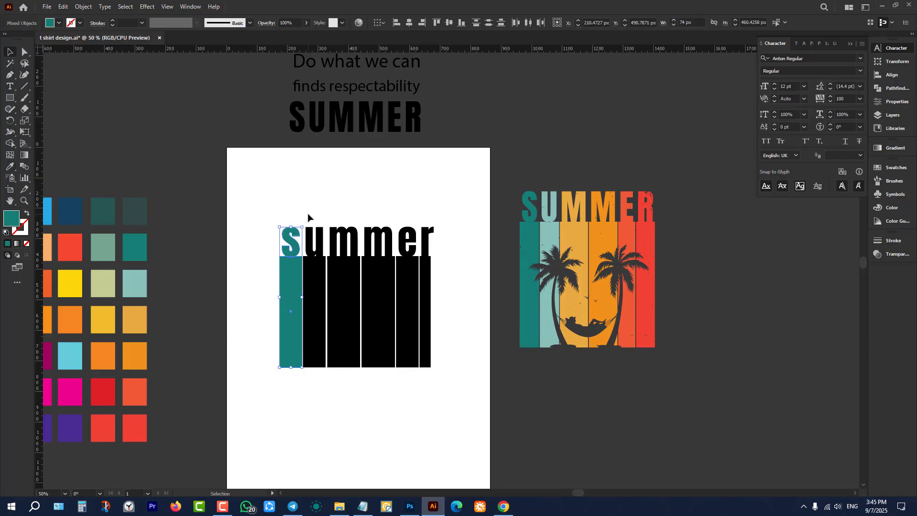
# Recolour the u with its bar in light teal and the first m with its bar in yellow-orange, sampled from the matching reference stripes.
pyautogui.moveTo(308, 217); pyautogui.dragTo(315, 341)
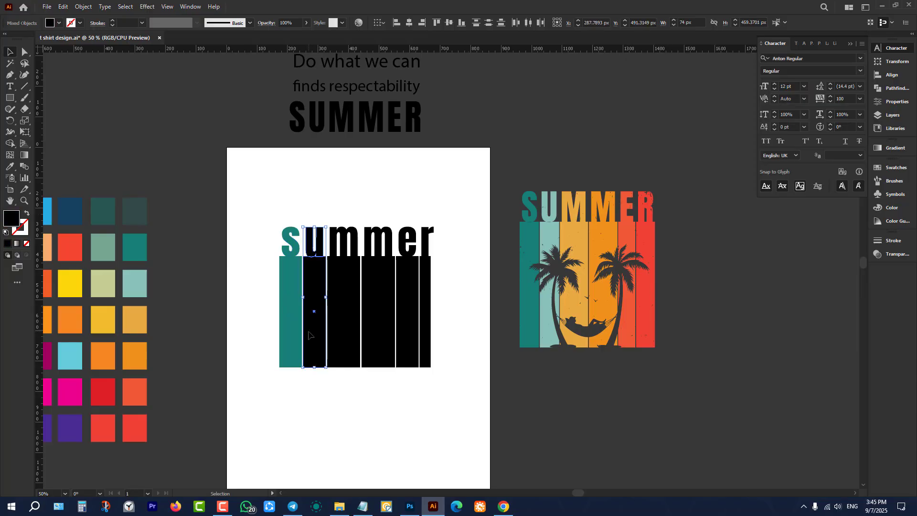
pyautogui.press('i')
pyautogui.click(552, 236)
pyautogui.press('v')
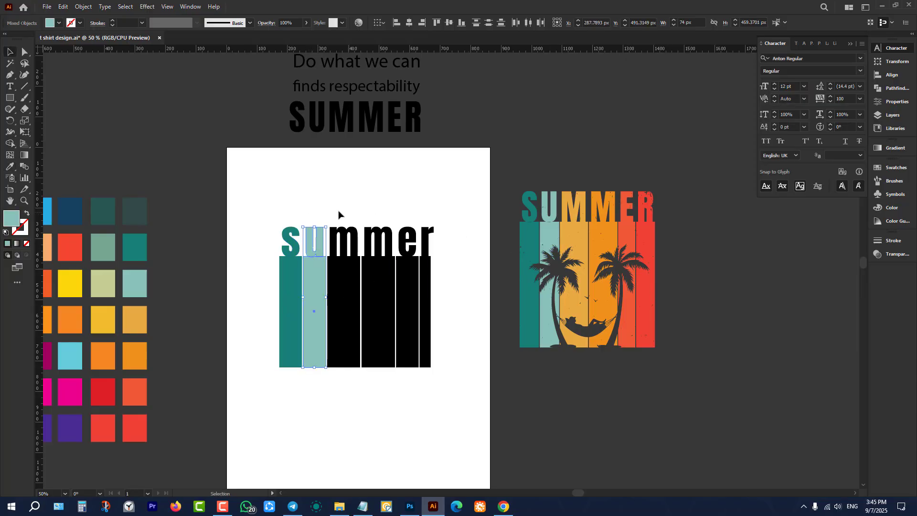
pyautogui.moveTo(347, 242); pyautogui.dragTo(352, 324)
pyautogui.press('i')
pyautogui.click(578, 239)
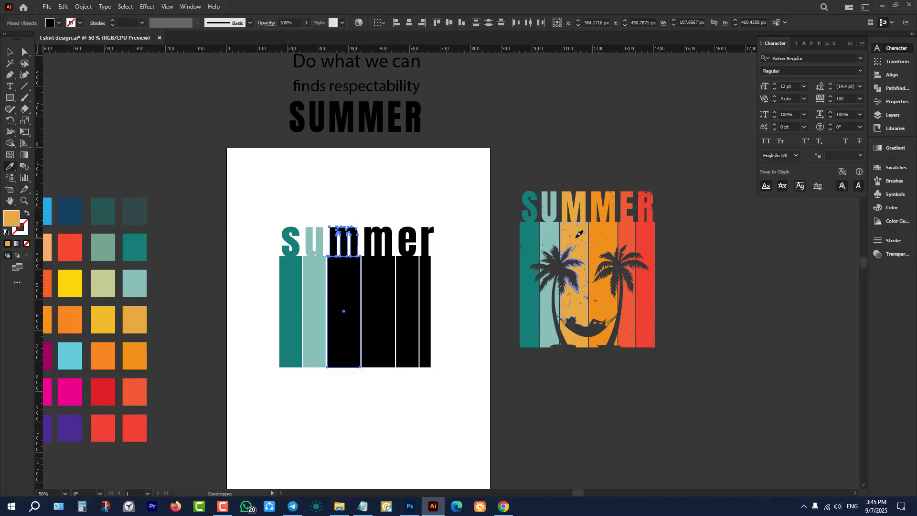
pyautogui.press('v')
# Recolour the second m with its bar in orange and the e with its bar in orange-red, sampled from the matching reference stripes.
pyautogui.moveTo(380, 194); pyautogui.dragTo(388, 335)
pyautogui.press('i')
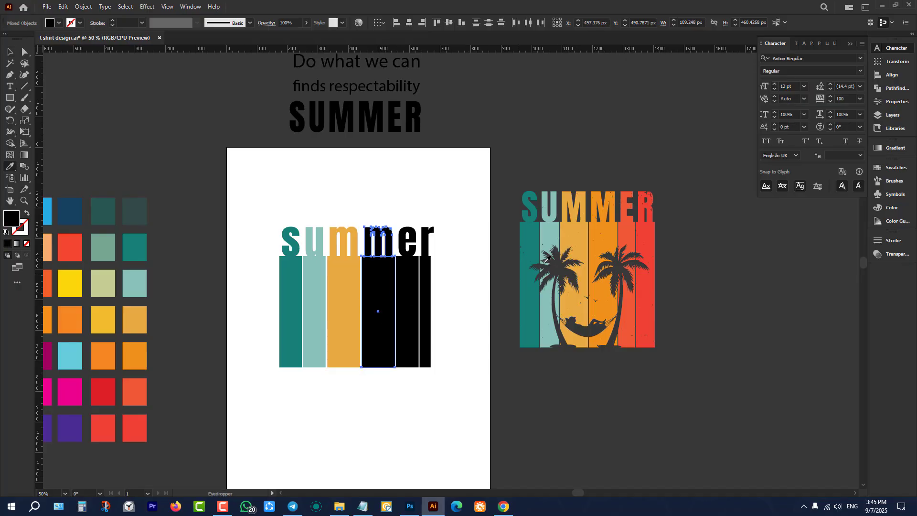
pyautogui.click(605, 230)
pyautogui.press('v')
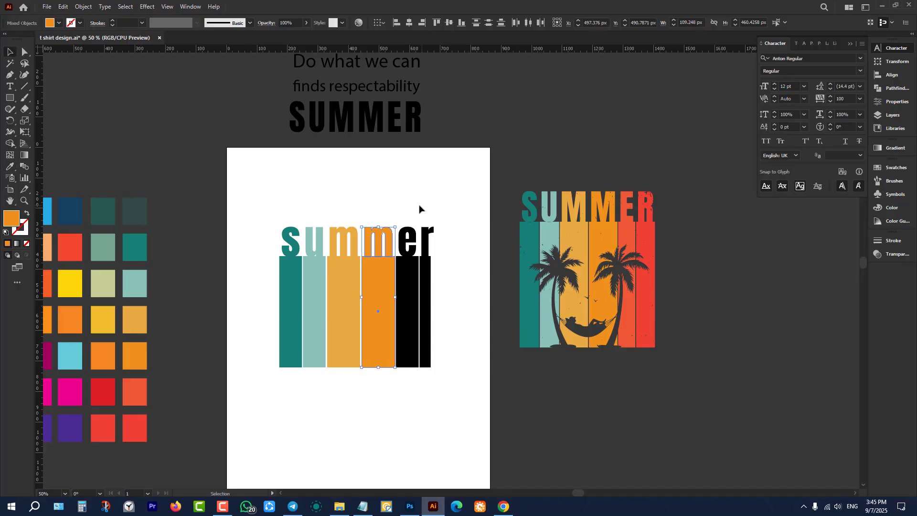
pyautogui.moveTo(419, 208); pyautogui.dragTo(413, 337)
pyautogui.press('i')
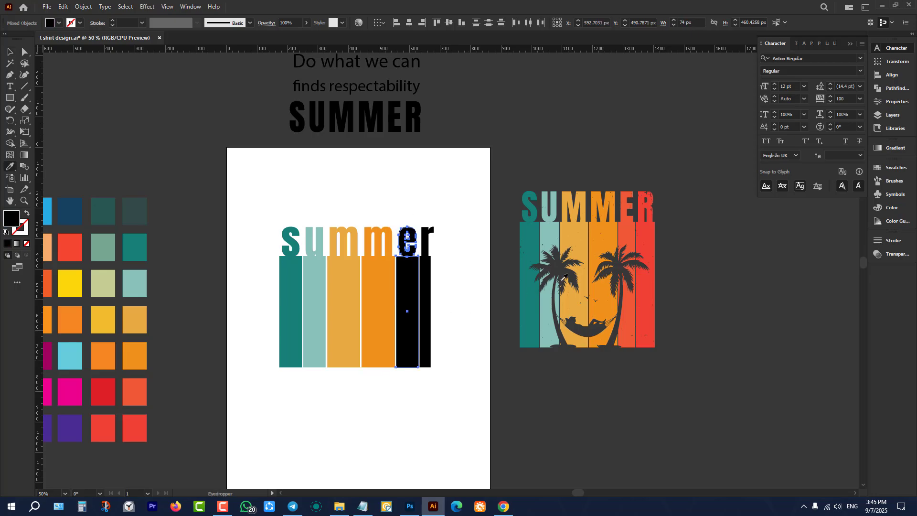
pyautogui.click(627, 231)
pyautogui.press('v')
# Recolour the letter r and its narrow bar with the red sampled from the last stripe of the SUMMER reference.
pyautogui.moveTo(477, 214); pyautogui.dragTo(427, 352)
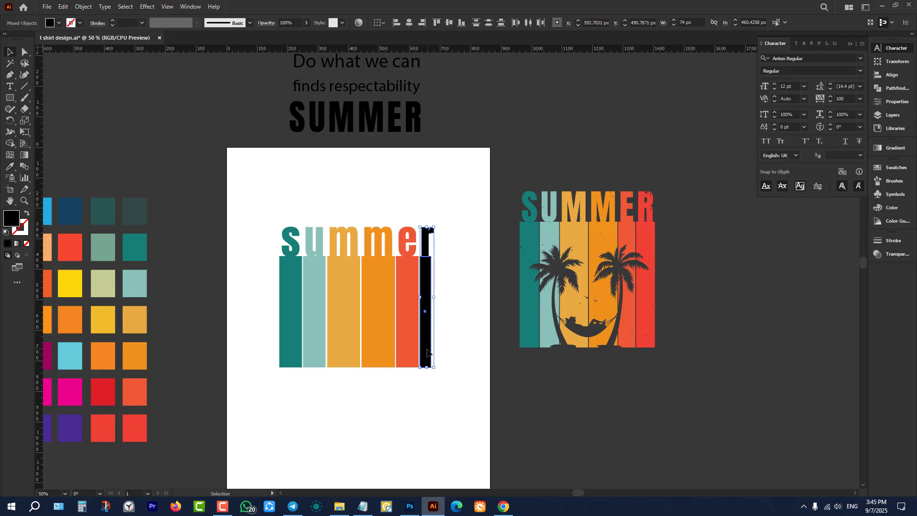
pyautogui.press('i')
pyautogui.click(647, 240)
pyautogui.press('v')
pyautogui.click(490, 244)
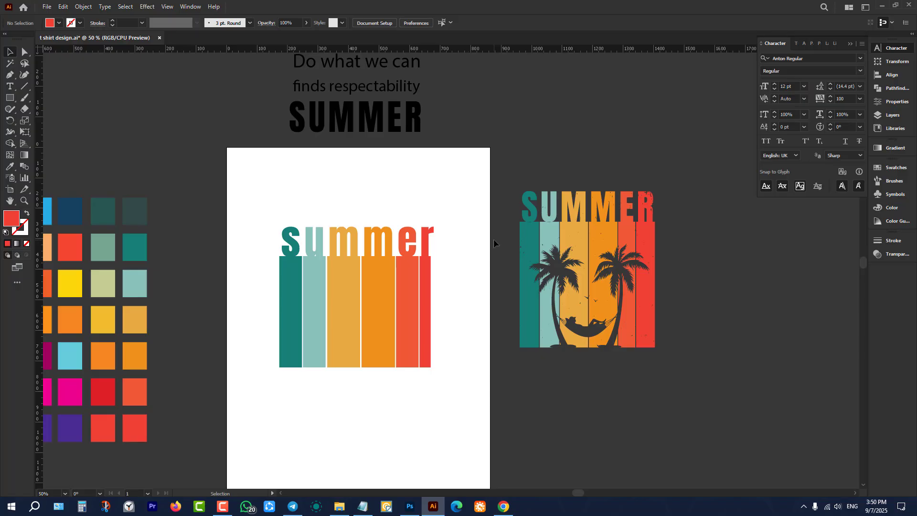
# Lengthen the six coloured bars downward so the lettering and bars together are about 542 px tall.
pyautogui.scroll(-4, 494, 243)
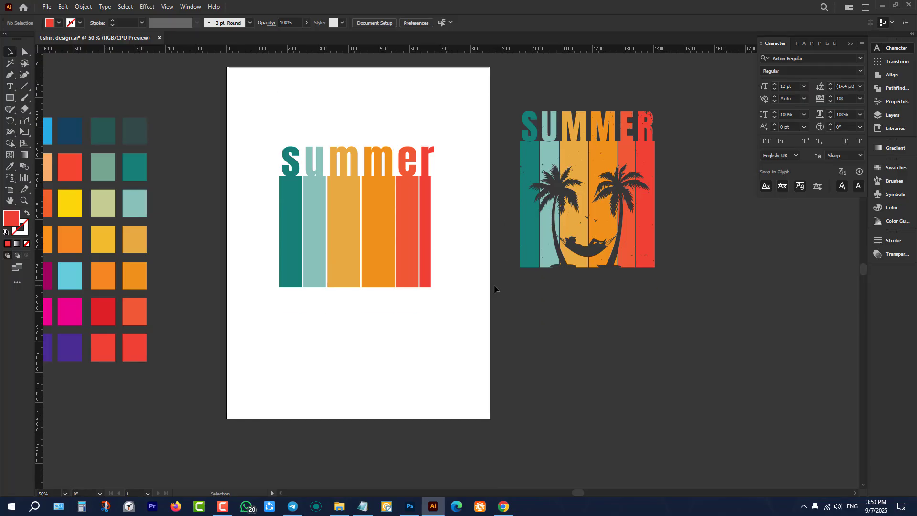
pyautogui.moveTo(404, 300); pyautogui.dragTo(282, 281)
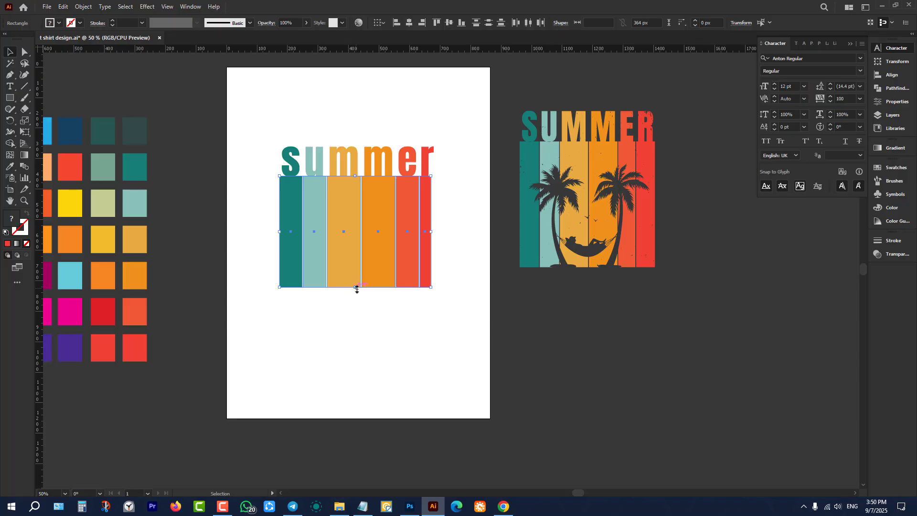
pyautogui.moveTo(355, 288); pyautogui.dragTo(354, 359)
pyautogui.click(354, 360)
# Compare the coloured lettering and bars on the artboard with the textured SUMMER palm reference.
pyautogui.scroll(2, 328, 317)
pyautogui.scroll(1, 324, 222)
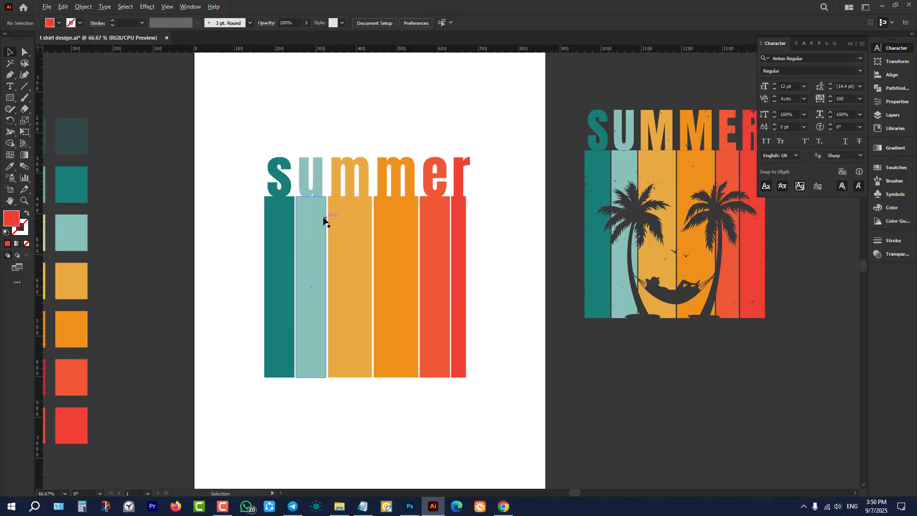
pyautogui.scroll(1, 266, 177)
pyautogui.scroll(-2, 266, 177)
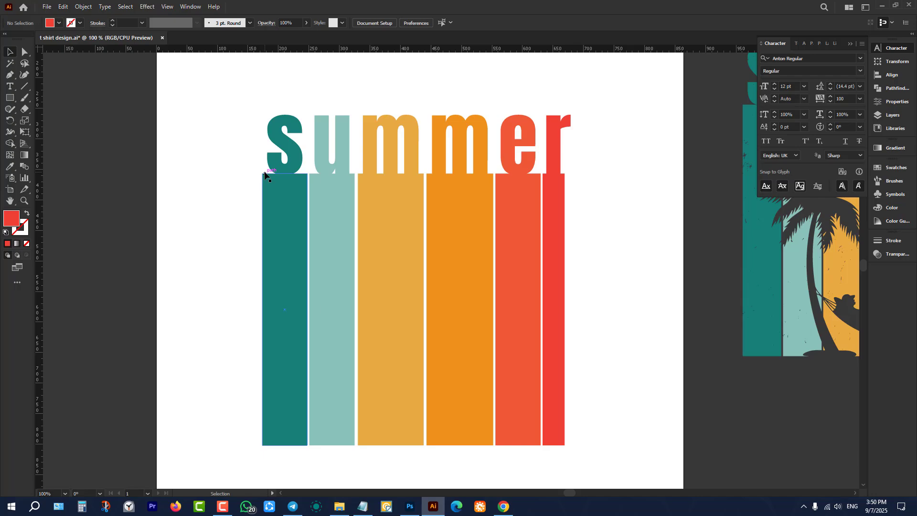
pyautogui.scroll(-3, 348, 278)
pyautogui.scroll(3, 270, 253)
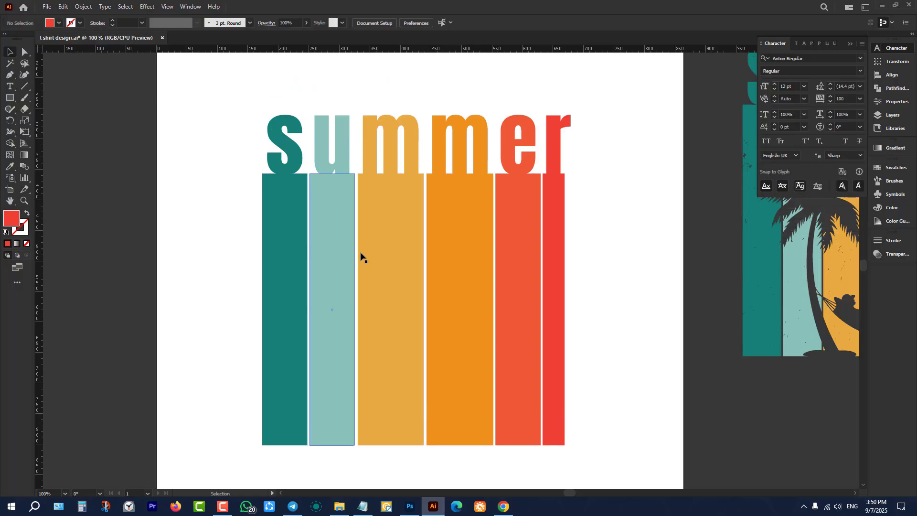
pyautogui.scroll(-2, 298, 272)
pyautogui.scroll(2, 621, 234)
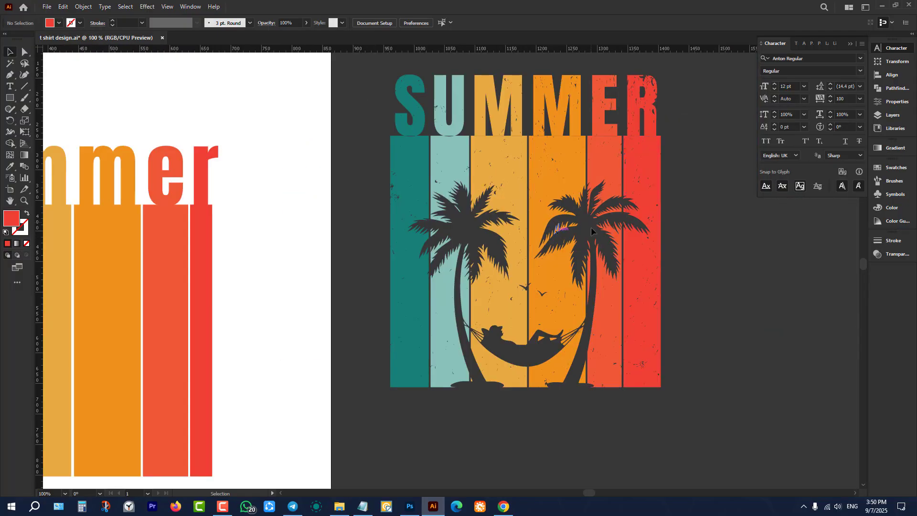
pyautogui.scroll(2, 635, 307)
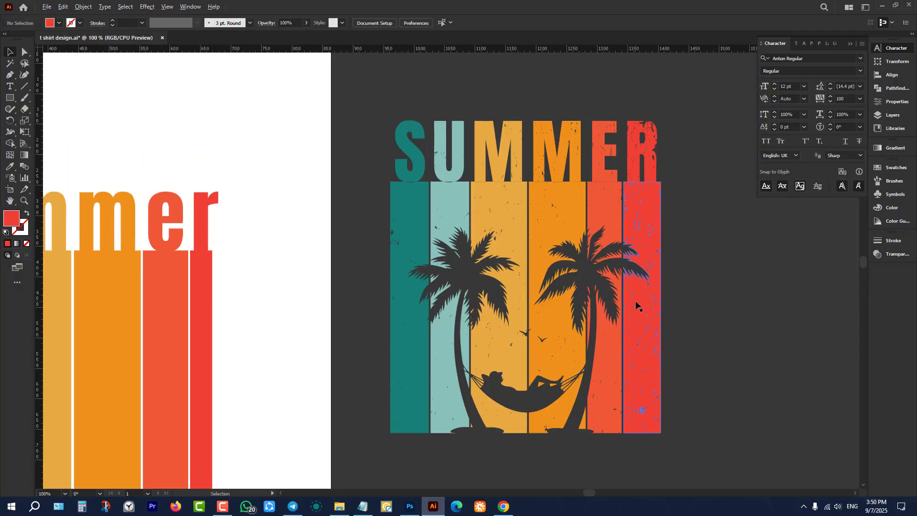
pyautogui.scroll(-1, 636, 302)
# Move the SUMMER reference partly over the artboard's edge and examine its palm, hammock and texture cut-outs.
pyautogui.moveTo(617, 292); pyautogui.dragTo(530, 246)
pyautogui.click(477, 436)
pyautogui.scroll(2, 462, 332)
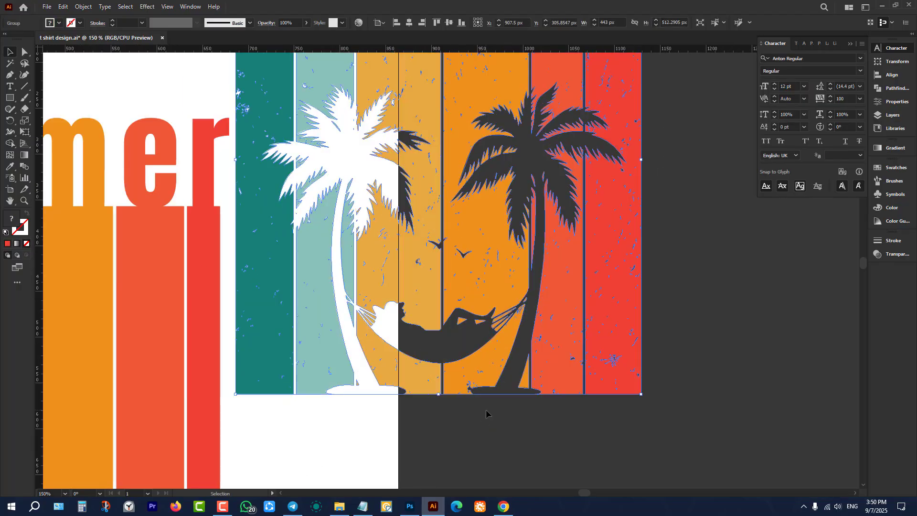
pyautogui.click(483, 399)
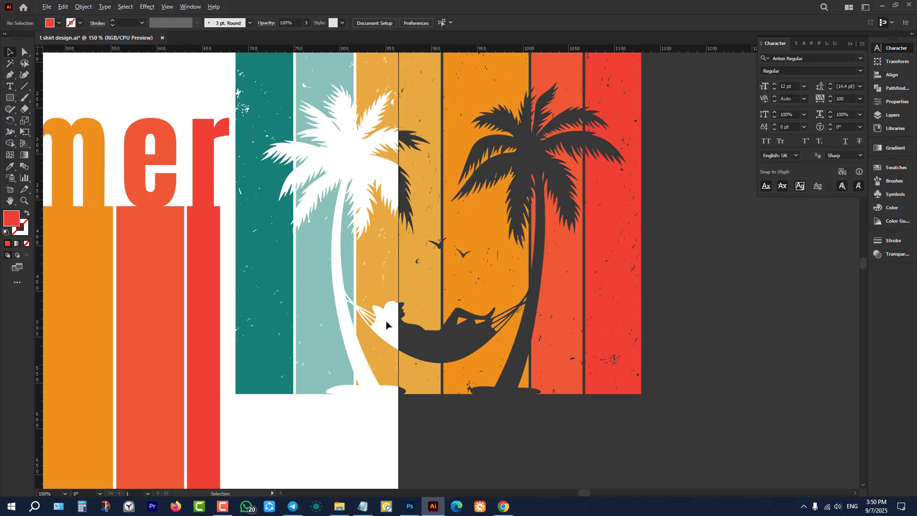
pyautogui.scroll(1, 388, 324)
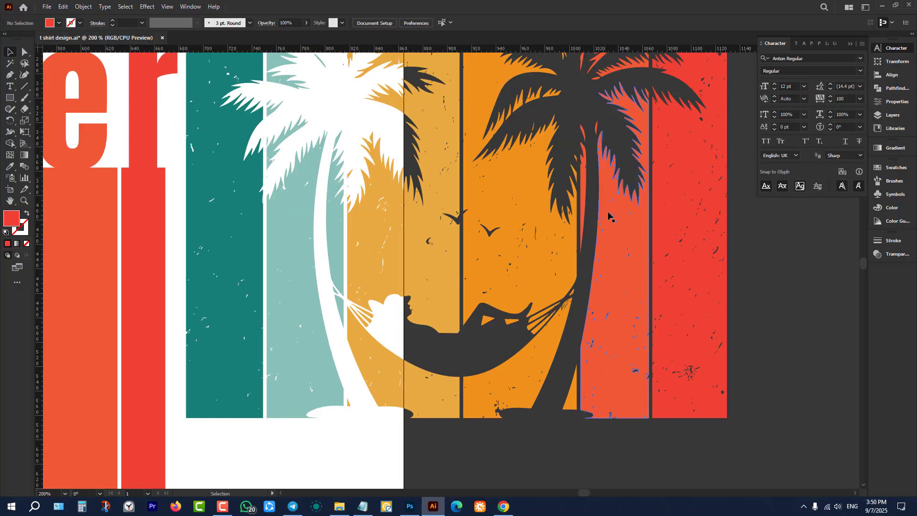
pyautogui.scroll(1, 608, 215)
pyautogui.scroll(1, 608, 216)
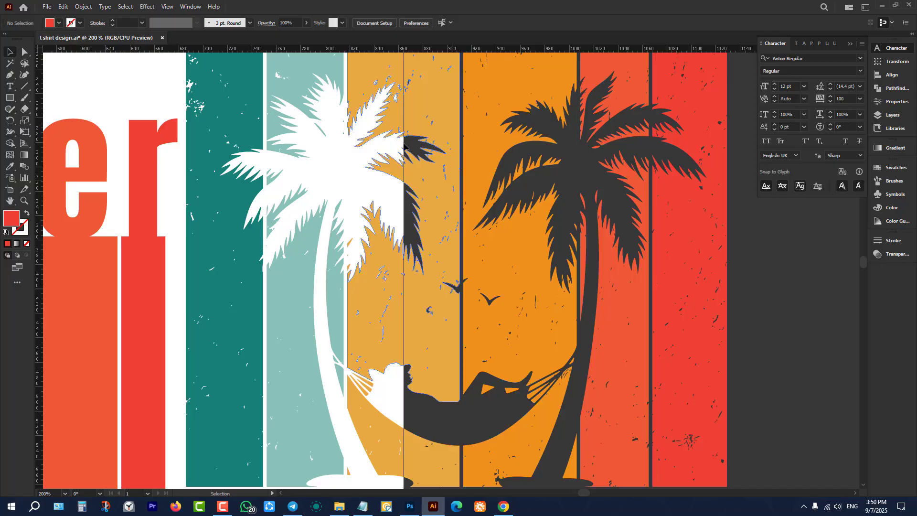
# Move the SUMMER reference back off the artboard into the empty area beside it.
pyautogui.scroll(-4, 430, 211)
pyautogui.moveTo(430, 211); pyautogui.dragTo(613, 269)
pyautogui.scroll(-1, 501, 268)
pyautogui.scroll(-3, 523, 264)
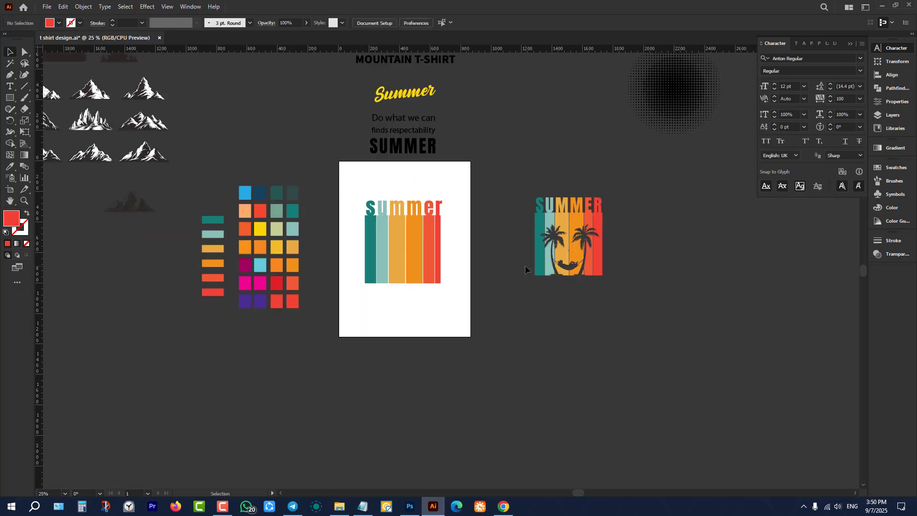
# Place a copy of the two-palm hammock silhouette with birds onto the coloured bars on the artboard.
pyautogui.scroll(1, 483, 260)
pyautogui.scroll(-1, 501, 273)
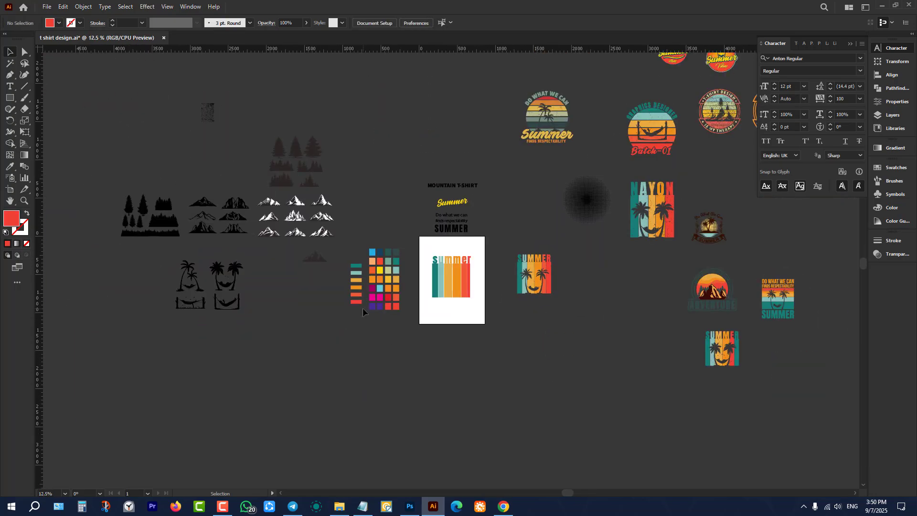
pyautogui.scroll(4, 190, 296)
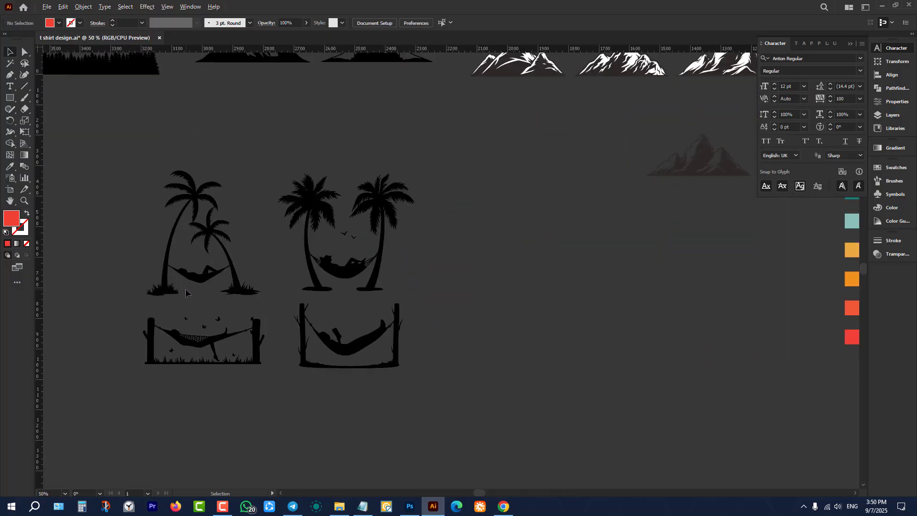
pyautogui.scroll(-4, 186, 293)
pyautogui.moveTo(253, 310); pyautogui.dragTo(485, 307)
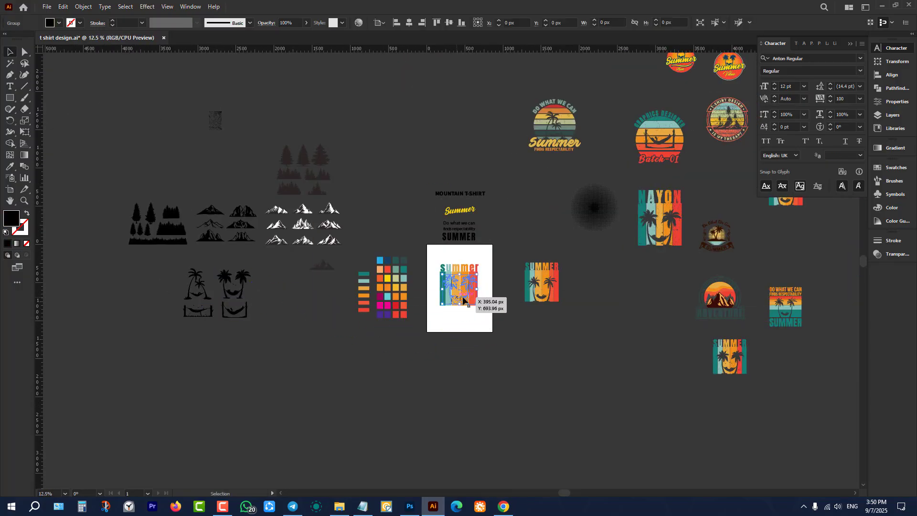
pyautogui.scroll(4, 475, 293)
pyautogui.scroll(1, 478, 301)
pyautogui.click(554, 294)
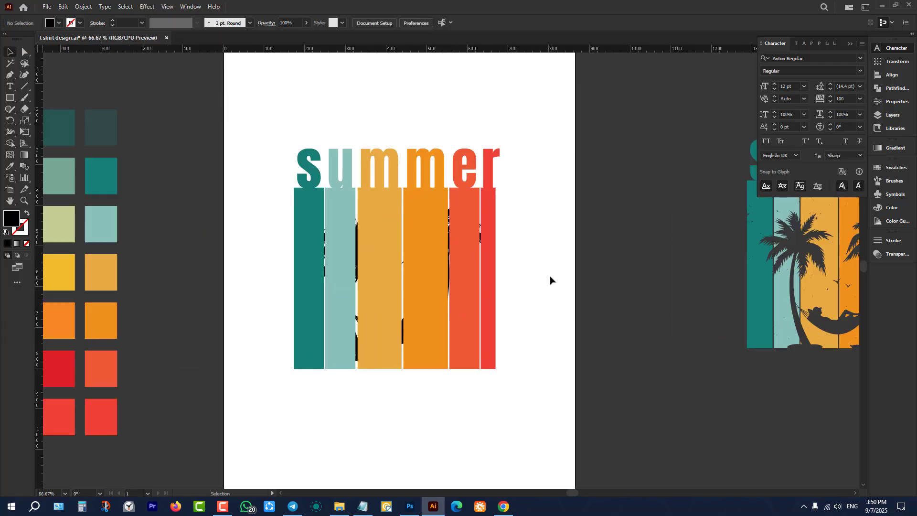
pyautogui.click(422, 246)
pyautogui.click(533, 240)
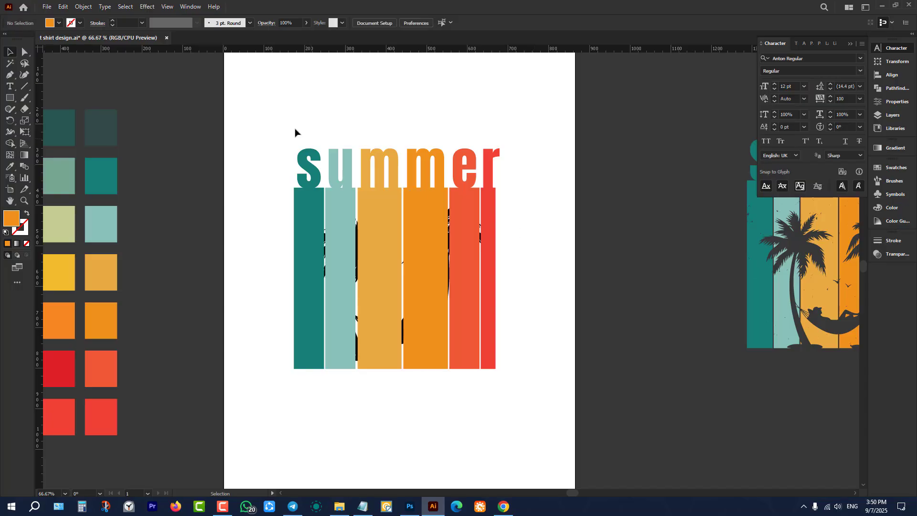
pyautogui.moveTo(276, 110); pyautogui.dragTo(541, 411)
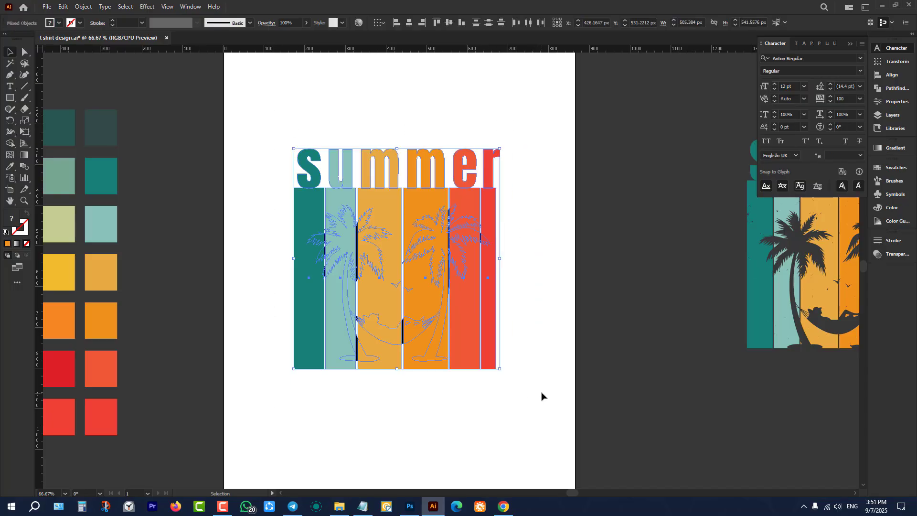
pyautogui.scroll(1, 440, 157)
pyautogui.click(564, 200)
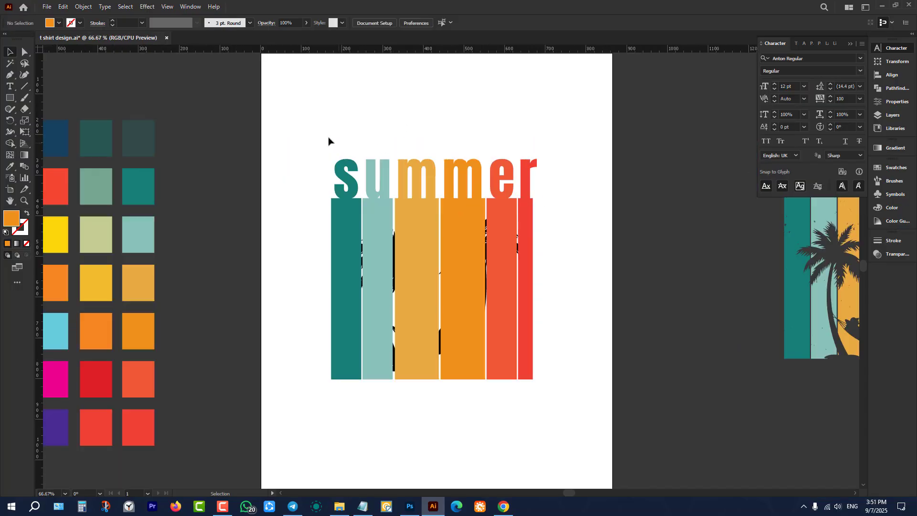
pyautogui.click(348, 174)
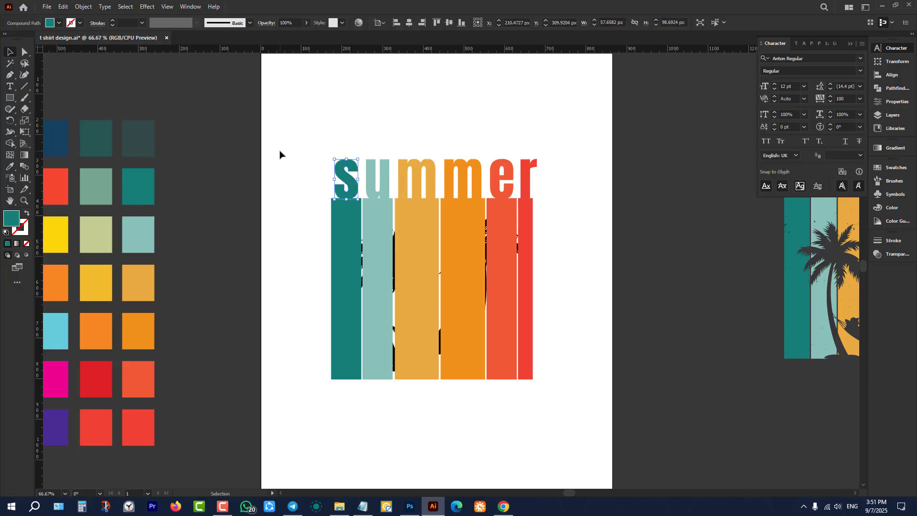
pyautogui.click(279, 154)
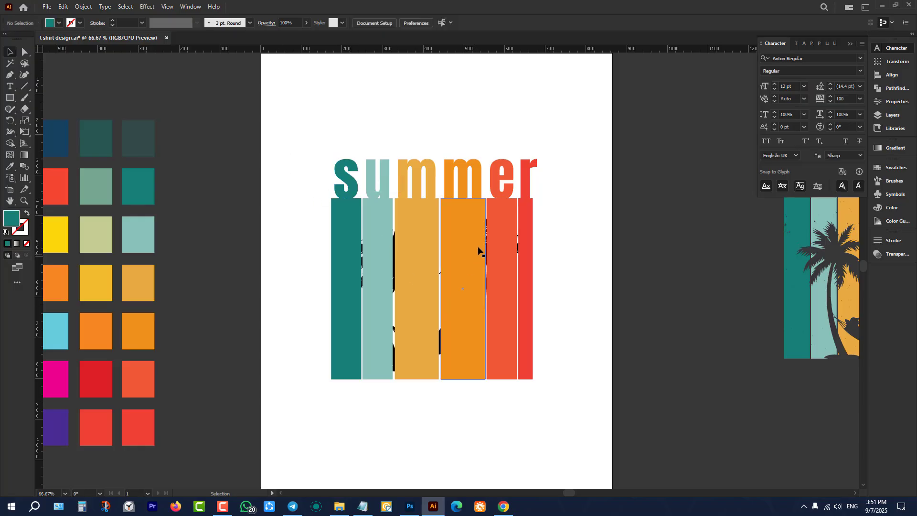
pyautogui.moveTo(317, 122); pyautogui.dragTo(592, 408)
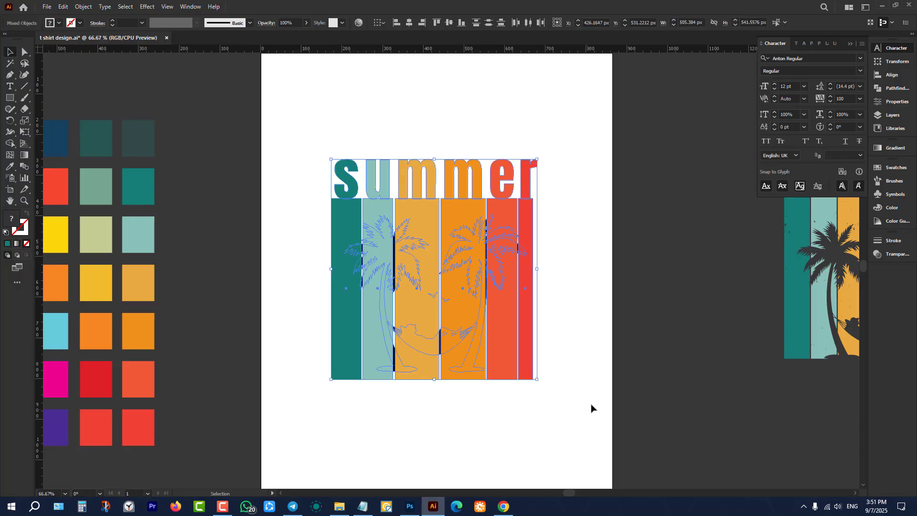
pyautogui.click(596, 369)
# Group the coloured summer letters with the vertical bars and send the group behind the palm-and-hammock silhouette.
pyautogui.moveTo(307, 112); pyautogui.dragTo(543, 205)
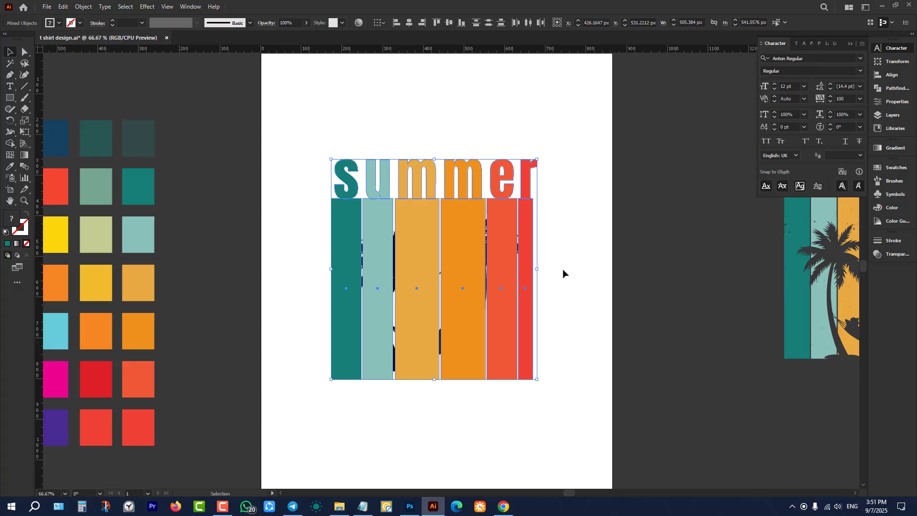
pyautogui.click(658, 245)
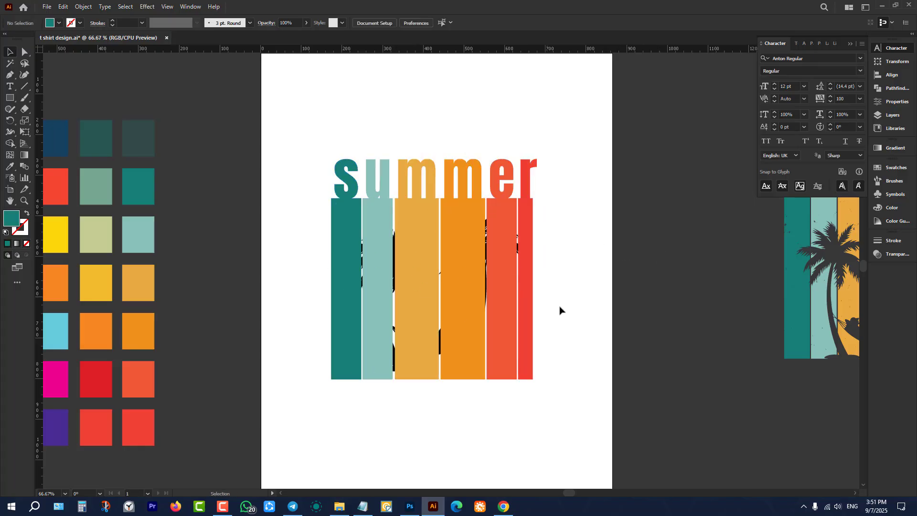
pyautogui.click(461, 179)
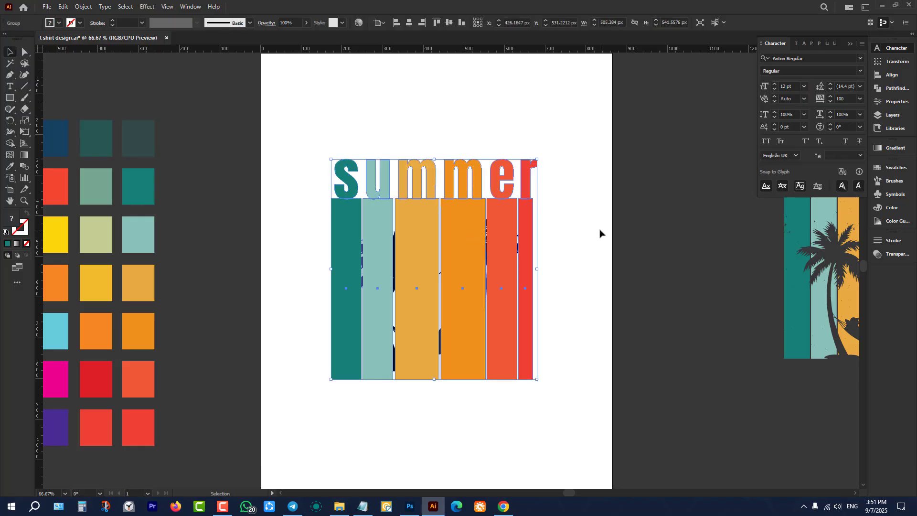
pyautogui.press('ctrl')
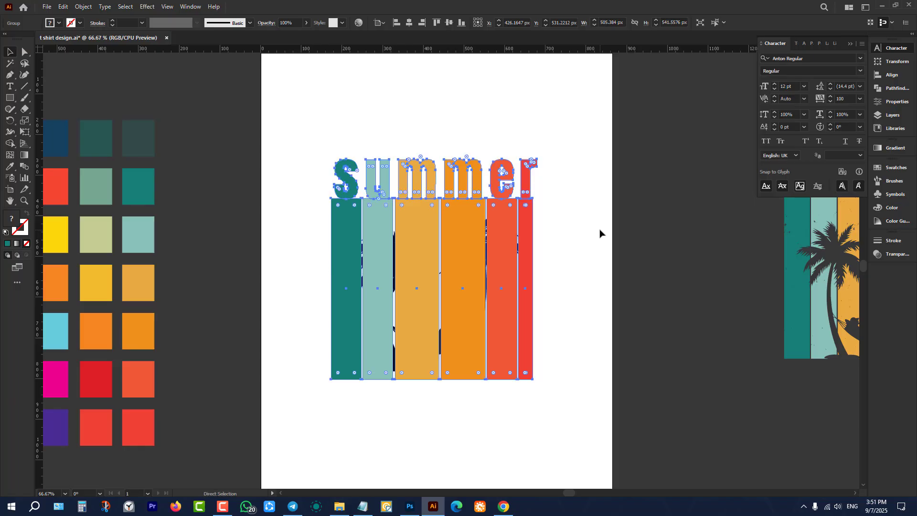
pyautogui.hotkey('ctrl', 'shift', '[')
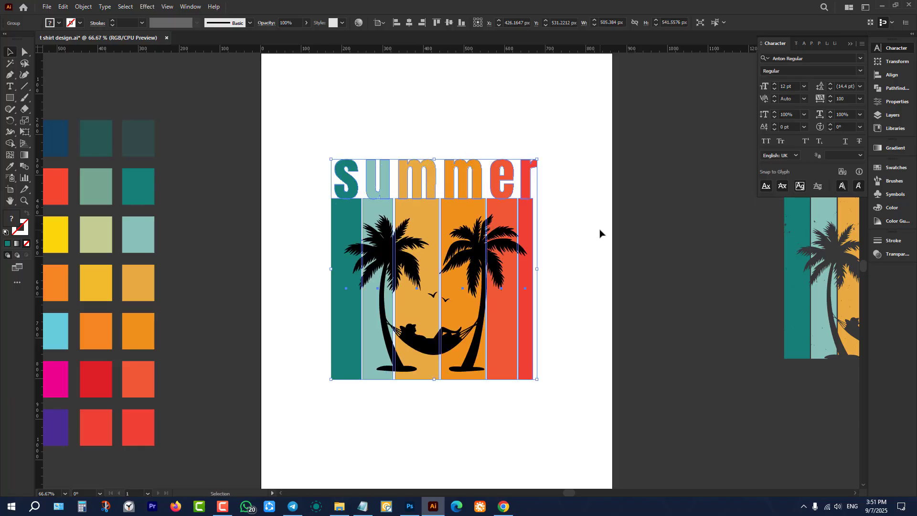
pyautogui.click(601, 232)
pyautogui.scroll(1, 549, 303)
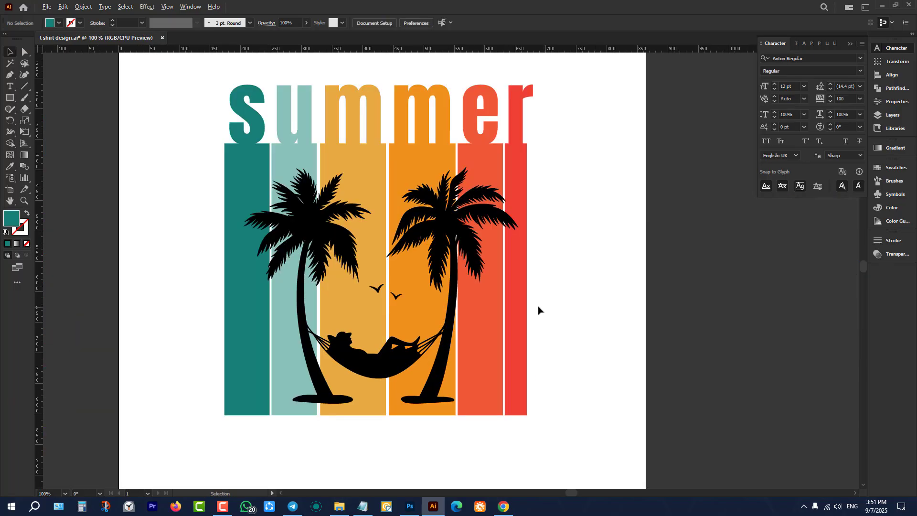
# Lower the palm silhouette to the bars' bottom edge and enlarge it proportionally to about 483 × 416 px.
pyautogui.moveTo(439, 238); pyautogui.dragTo(439, 252)
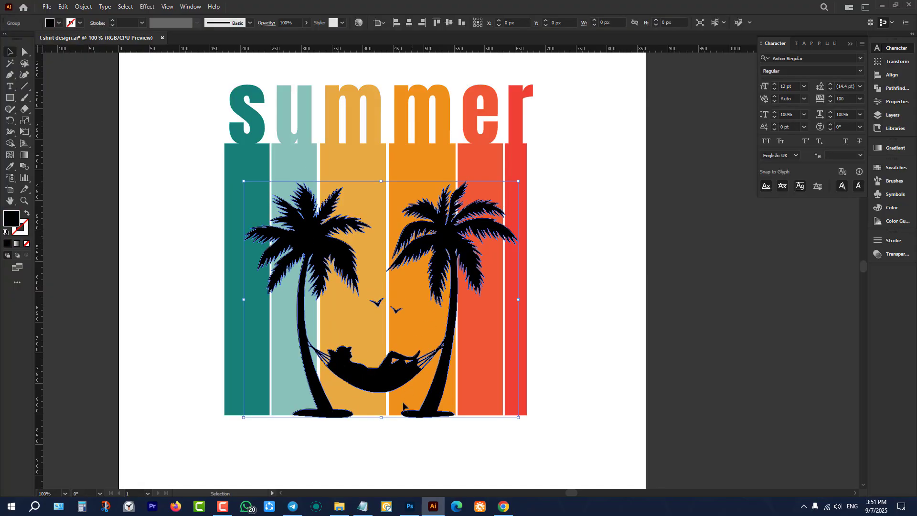
pyautogui.click(395, 448)
pyautogui.scroll(1, 392, 288)
pyautogui.click(437, 247)
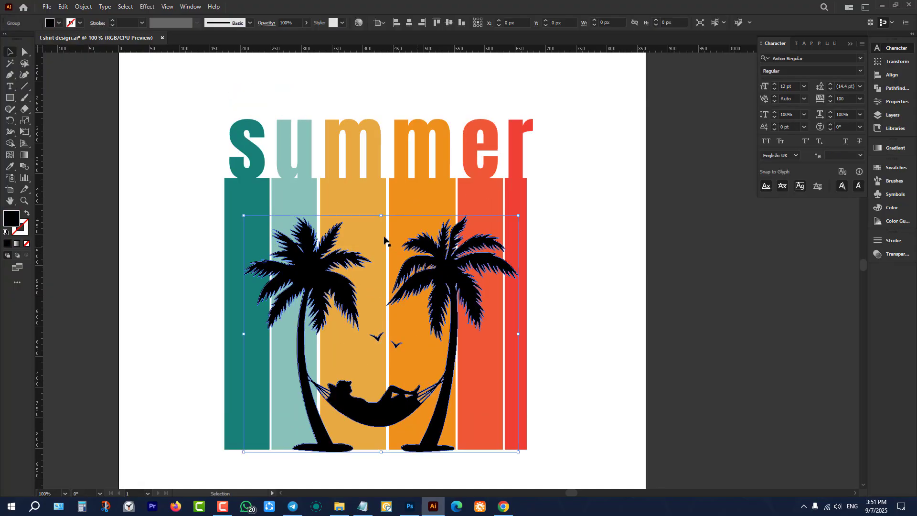
pyautogui.moveTo(382, 210); pyautogui.dragTo(383, 196)
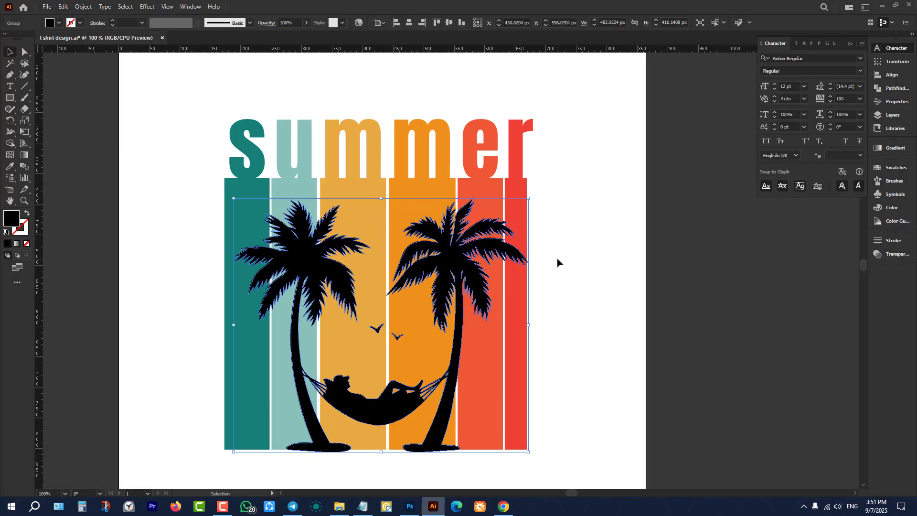
pyautogui.click(555, 262)
pyautogui.scroll(-2, 556, 262)
pyautogui.scroll(3, 556, 262)
# Centre the palm silhouette horizontally on the artboard and centre the letter-and-bars group both horizontally and vertically.
pyautogui.click(444, 246)
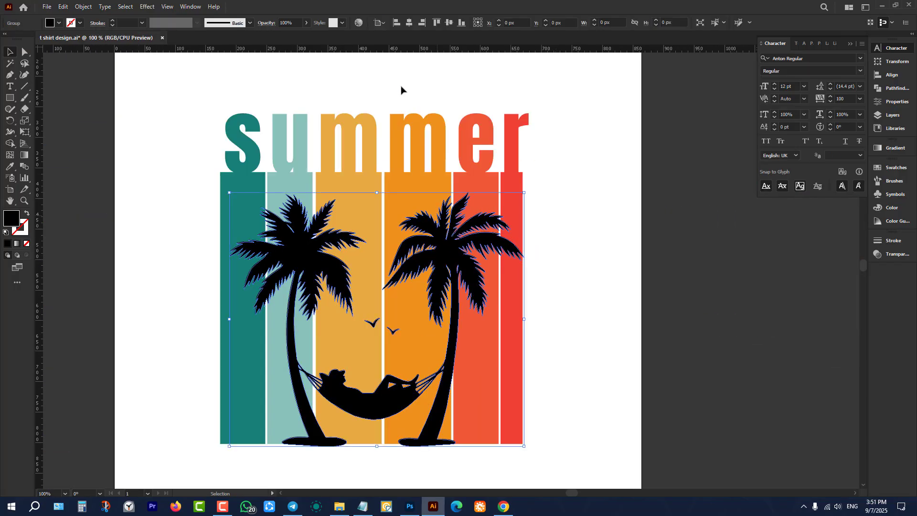
pyautogui.click(409, 23)
pyautogui.click(414, 64)
pyautogui.click(420, 127)
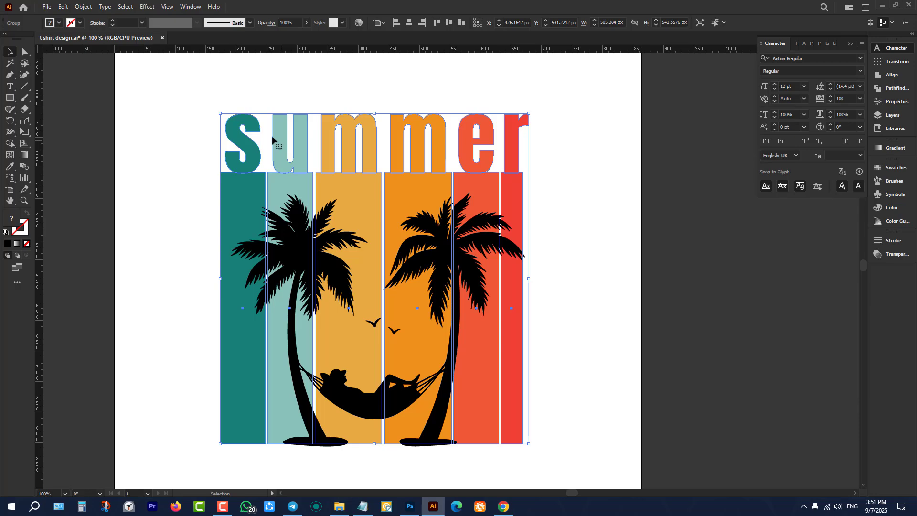
pyautogui.click(417, 23)
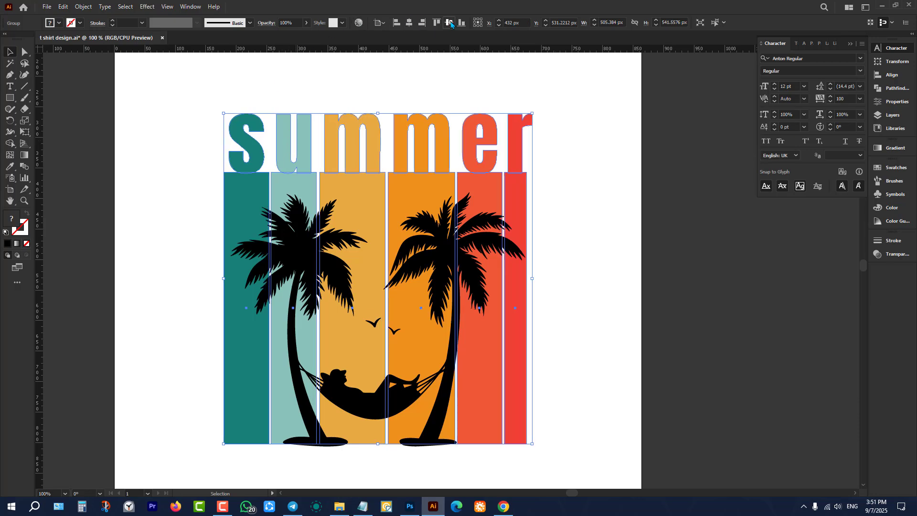
pyautogui.click(449, 23)
pyautogui.click(600, 178)
pyautogui.scroll(-2, 600, 178)
# Shift the palm silhouette straight down until the trunk bases rest on the bars' bottom edge.
pyautogui.click(457, 191)
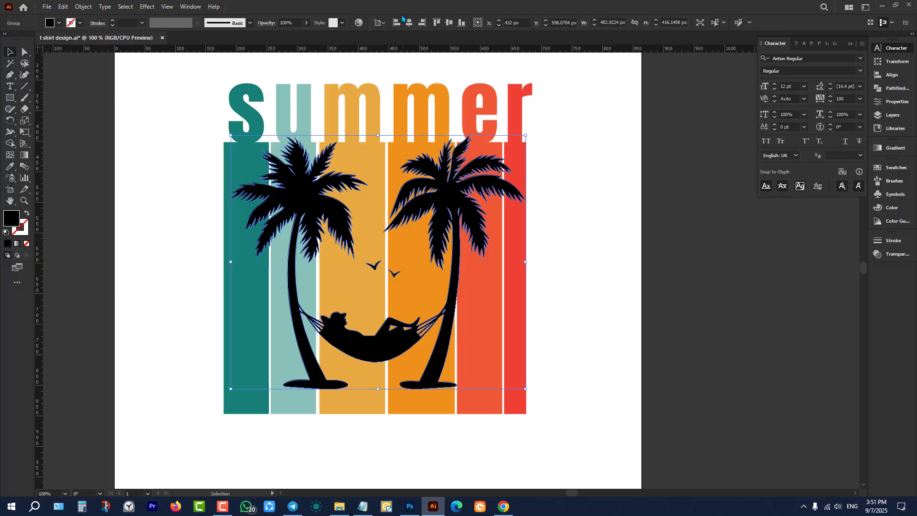
pyautogui.click(449, 23)
pyautogui.scroll(-2, 605, 145)
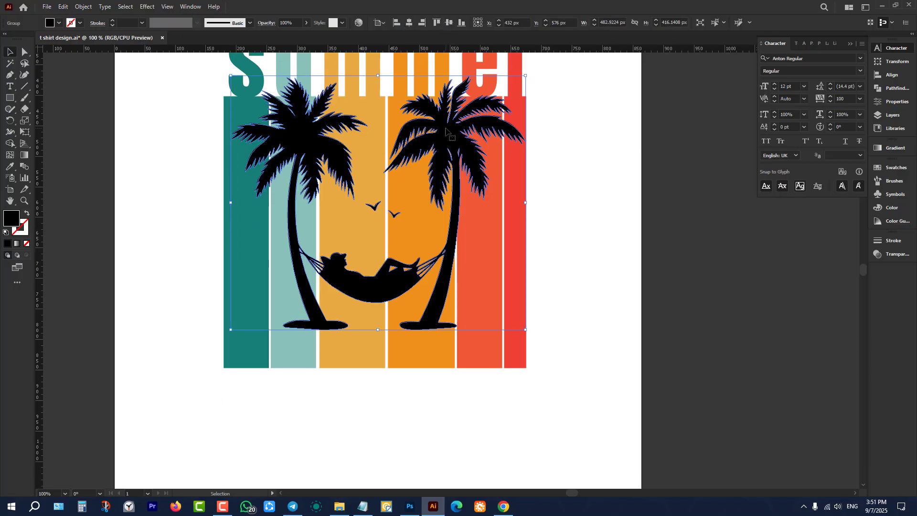
pyautogui.moveTo(447, 140); pyautogui.dragTo(447, 171)
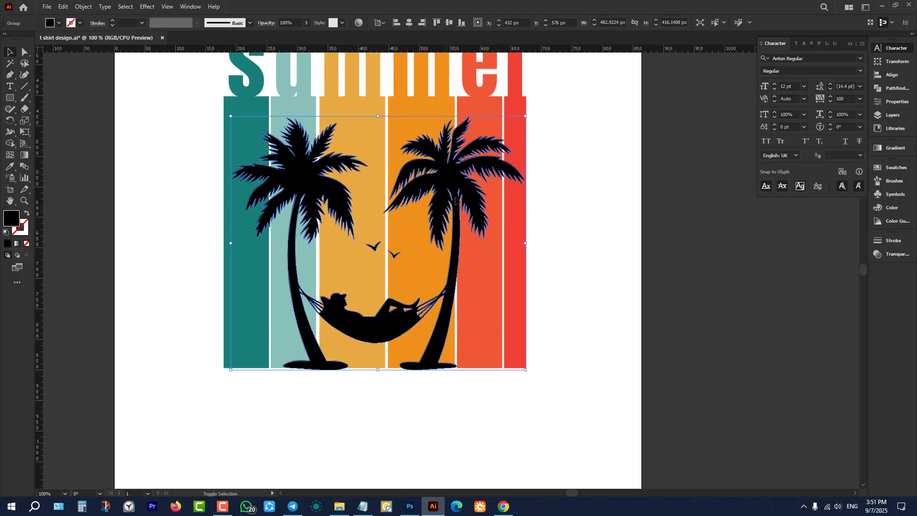
pyautogui.click(397, 385)
pyautogui.scroll(1, 550, 241)
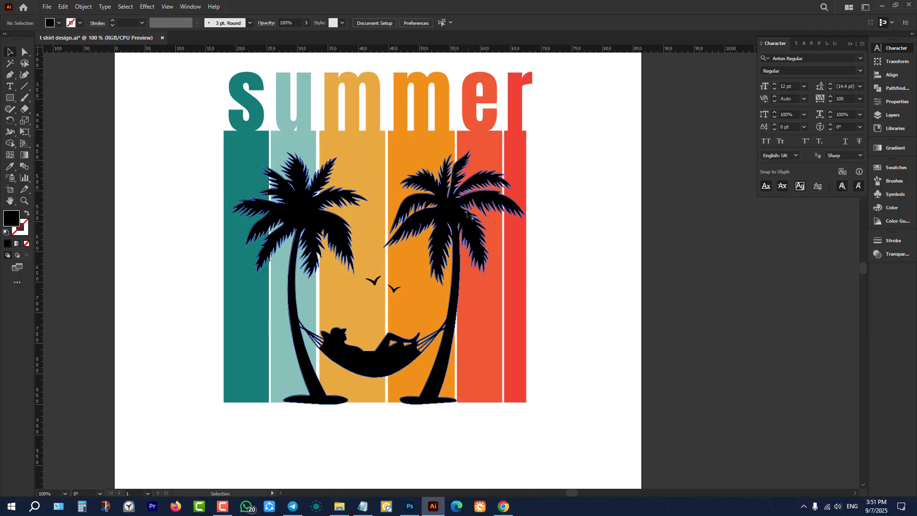
pyautogui.scroll(-3, 489, 207)
pyautogui.scroll(2, 489, 207)
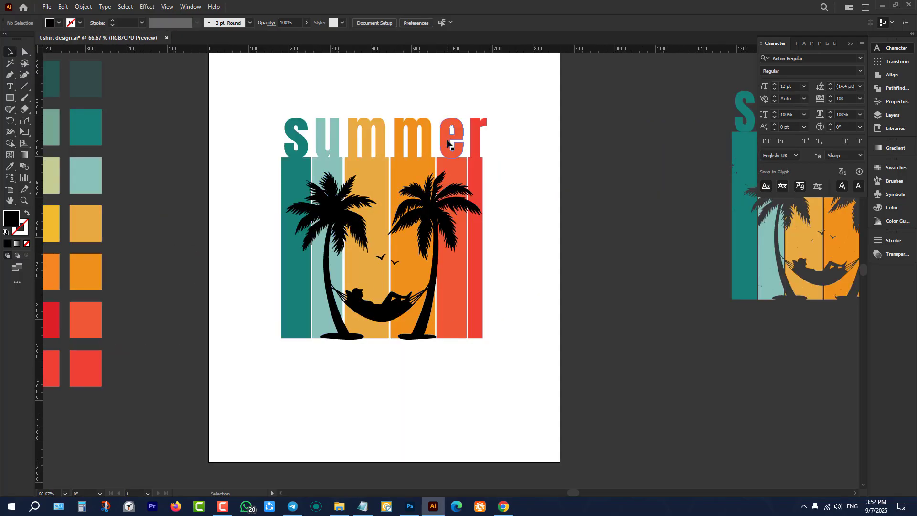
pyautogui.moveTo(493, 236); pyautogui.dragTo(215, 147)
pyautogui.click(397, 235)
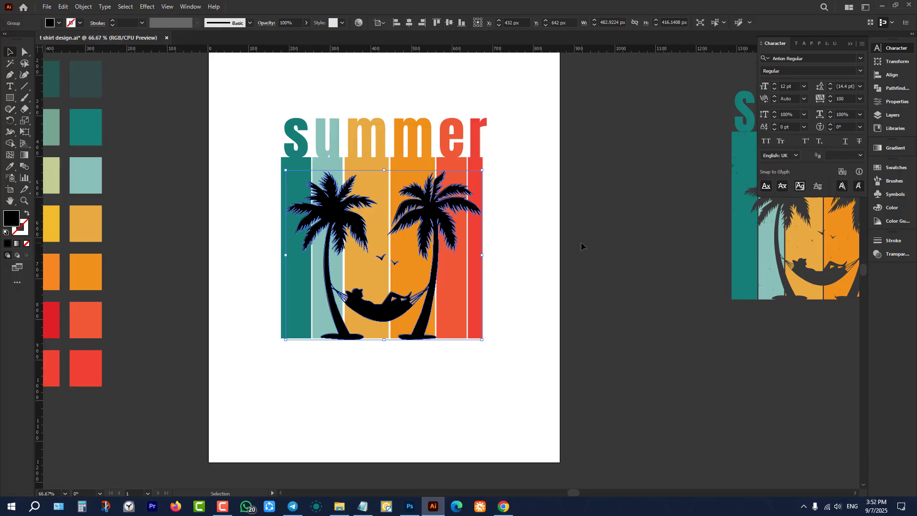
pyautogui.click(581, 243)
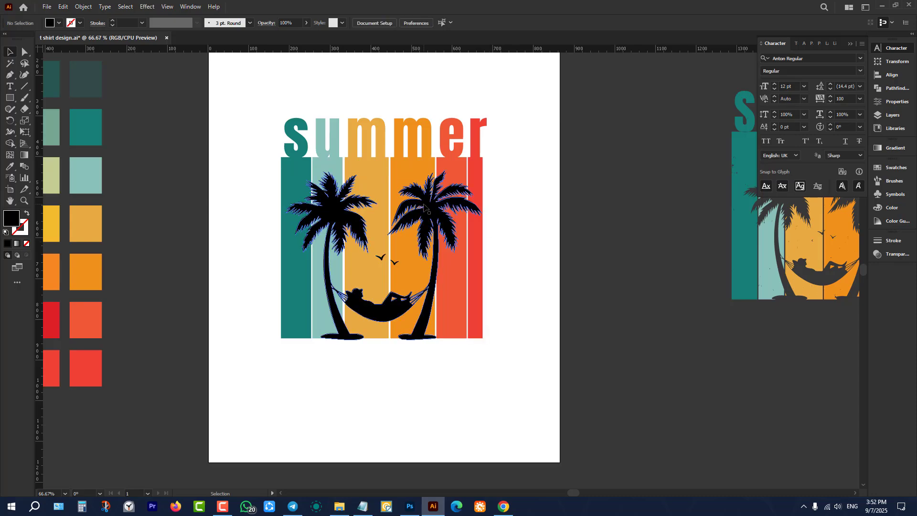
pyautogui.click(360, 187)
pyautogui.click(59, 23)
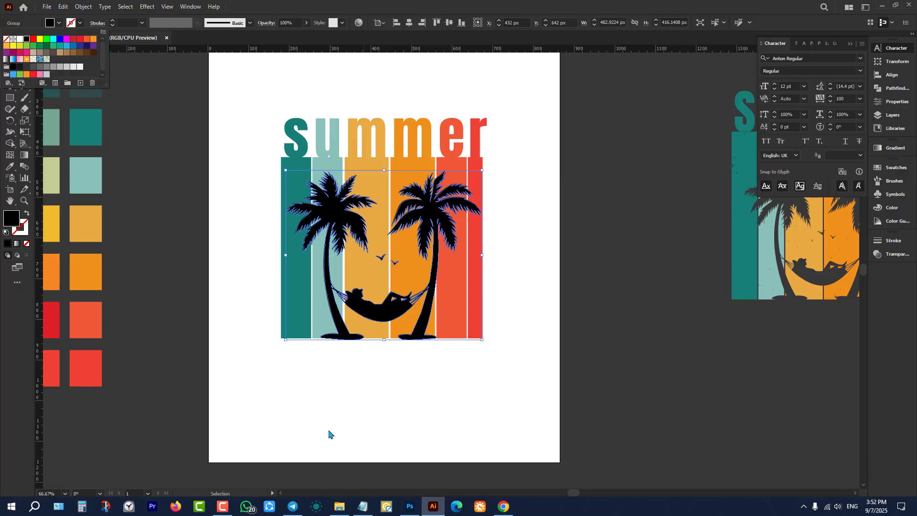
pyautogui.click(282, 365)
pyautogui.click(422, 374)
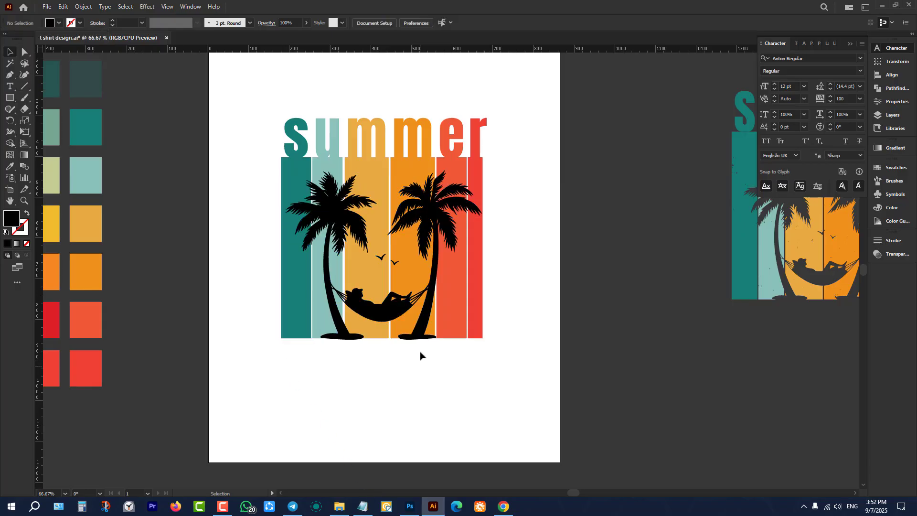
# Cut the black palm-and-hammock silhouette from the artboard, leaving the coloured letters and bars in place.
pyautogui.click(426, 218)
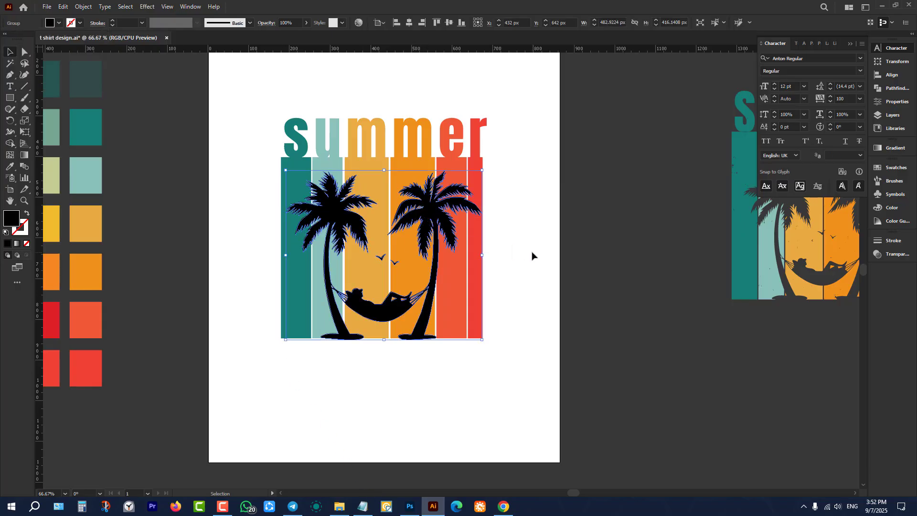
pyautogui.press('a')
pyautogui.press('Delete')
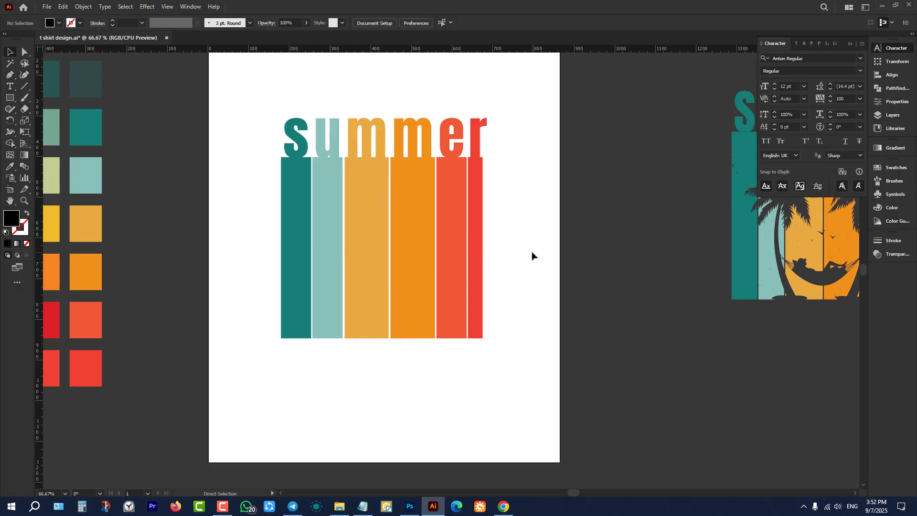
pyautogui.press('v')
# Make an opacity mask for the letter-and-bars group and turn off its Clip option.
pyautogui.click(418, 194)
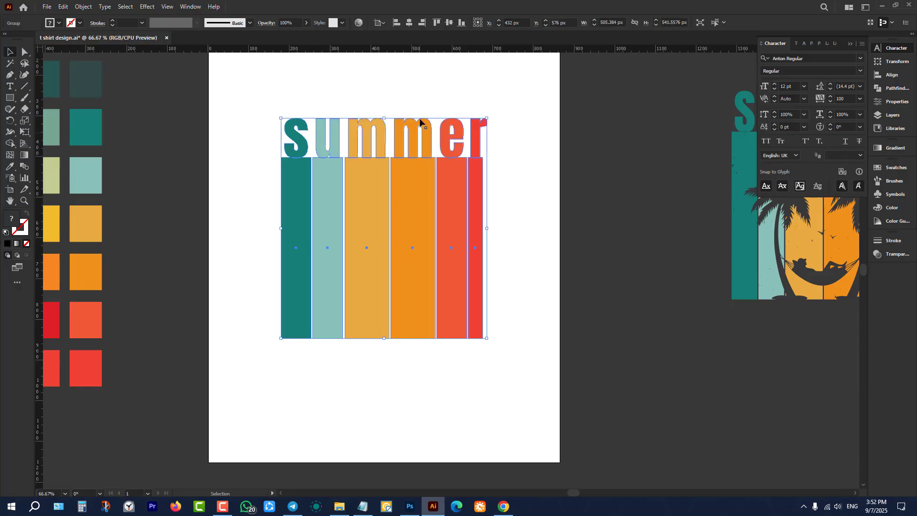
pyautogui.click(896, 258)
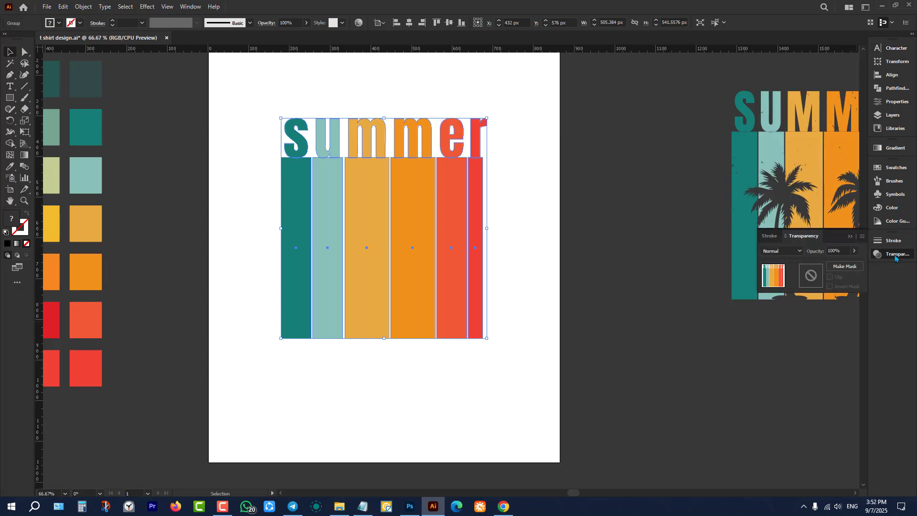
pyautogui.click(190, 7)
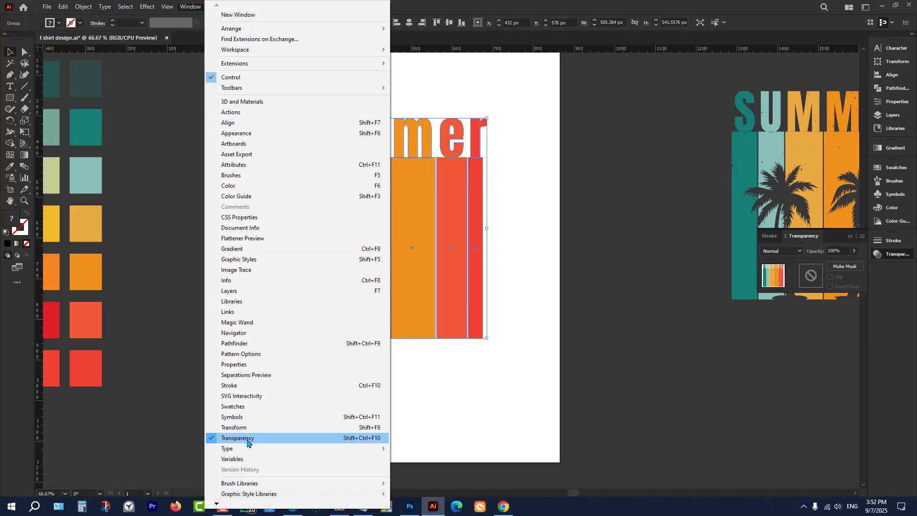
pyautogui.click(887, 258)
pyautogui.click(886, 258)
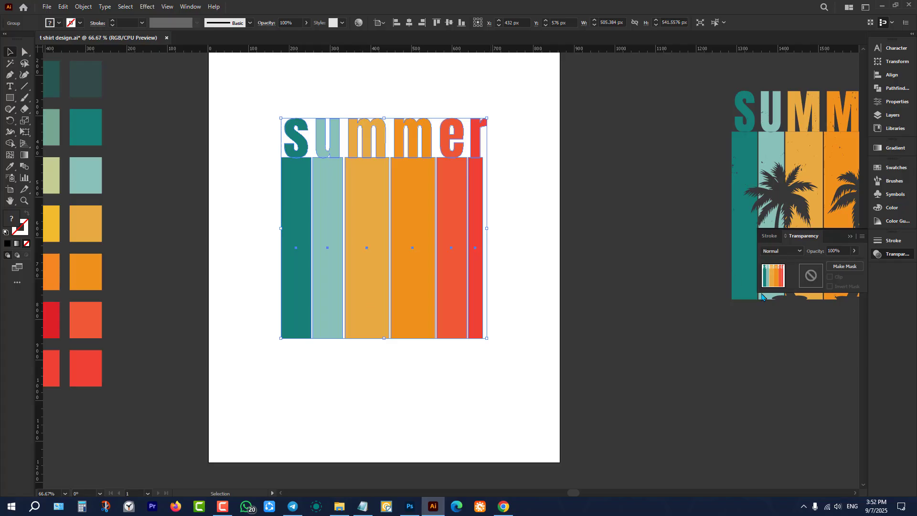
pyautogui.click(845, 267)
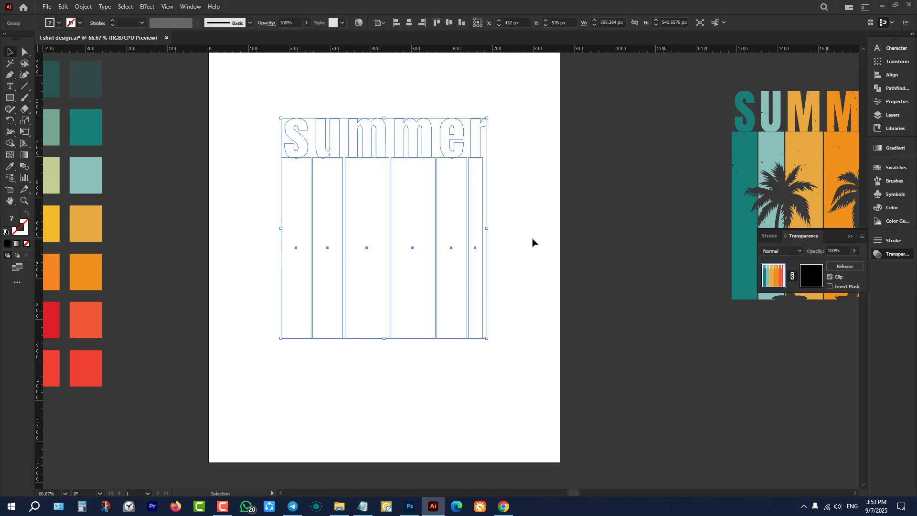
pyautogui.click(831, 277)
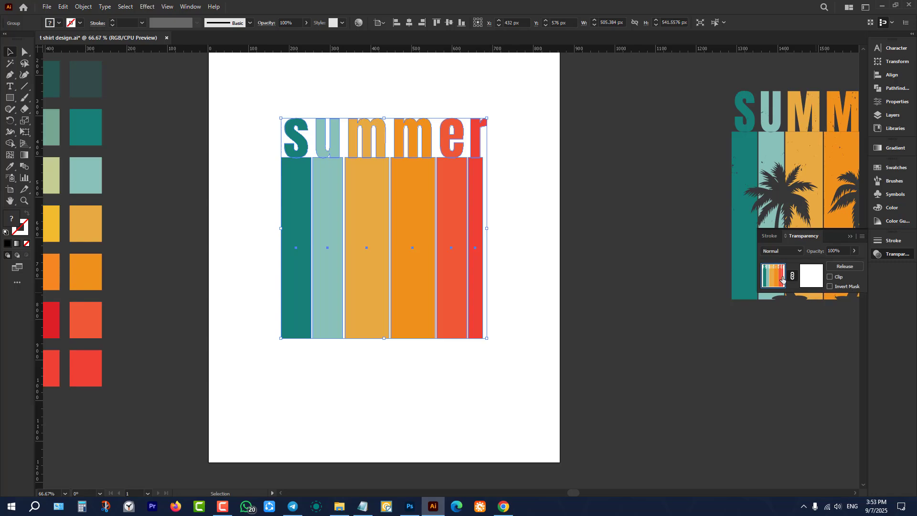
# Paste the palm-and-hammock silhouette in place inside the opacity mask, return to editing the artwork and deselect it.
pyautogui.click(813, 276)
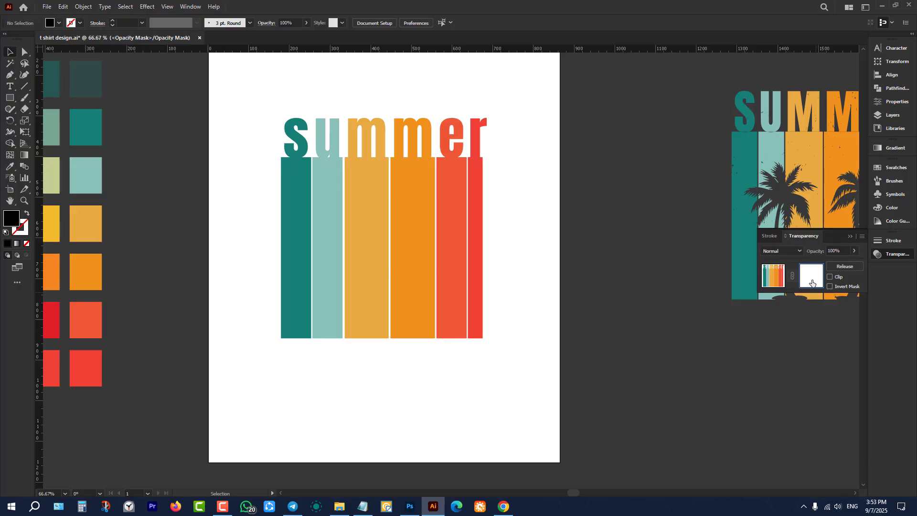
pyautogui.hotkey('ctrl', 'f')
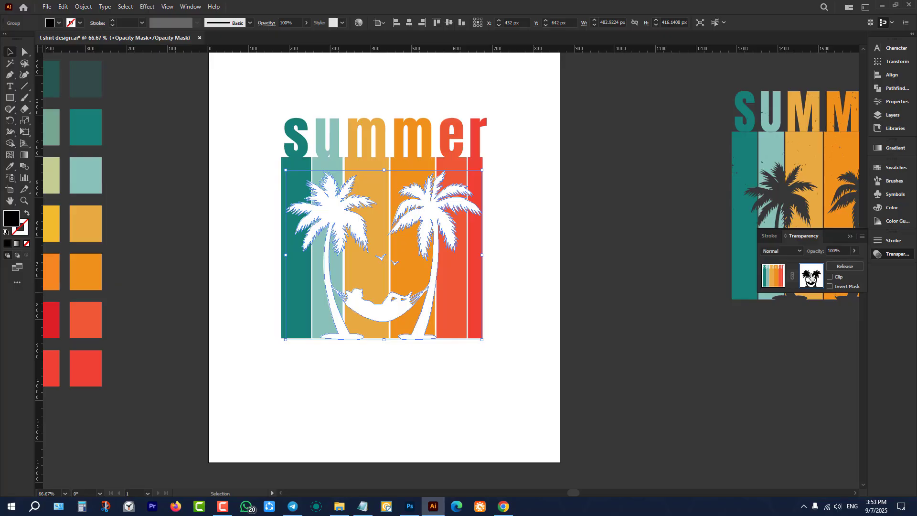
pyautogui.click(781, 274)
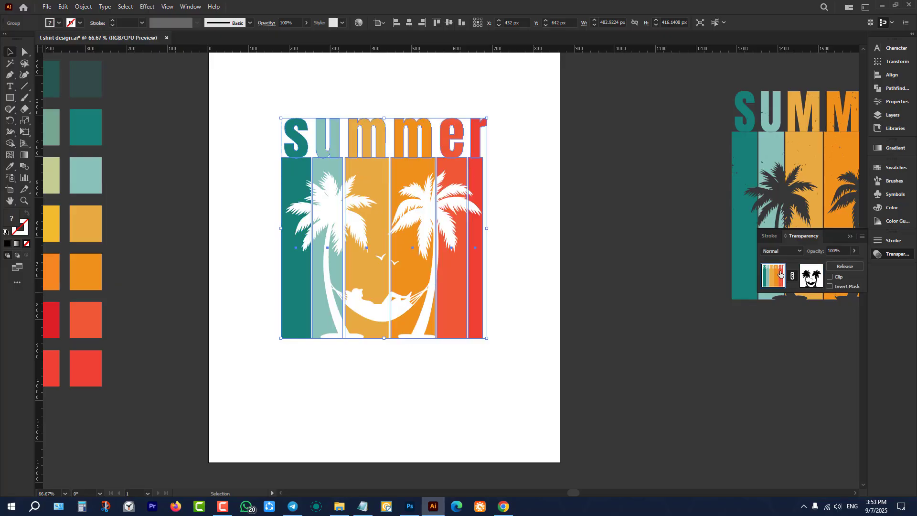
pyautogui.click(614, 219)
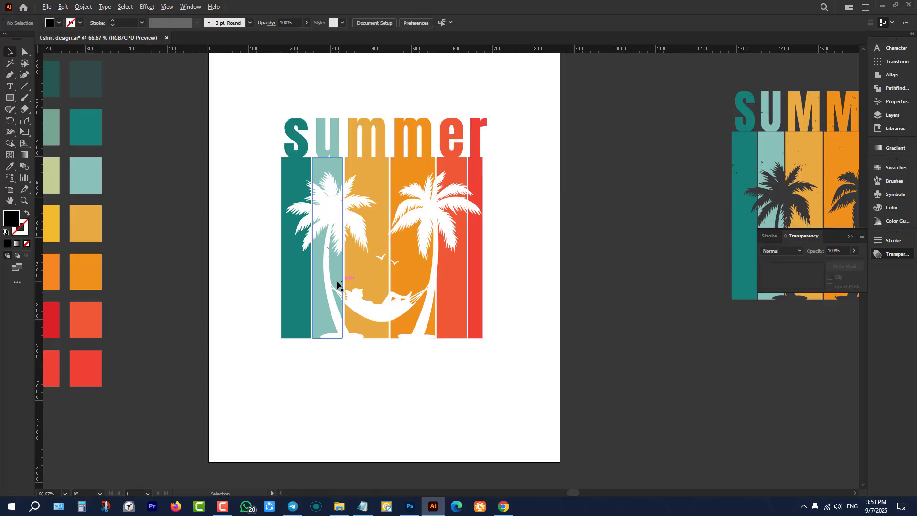
# Move the masked design off the artboard to check its cut-outs against the dark canvas, and put it back on the artboard.
pyautogui.scroll(-3, 336, 285)
pyautogui.moveTo(340, 267); pyautogui.dragTo(497, 388)
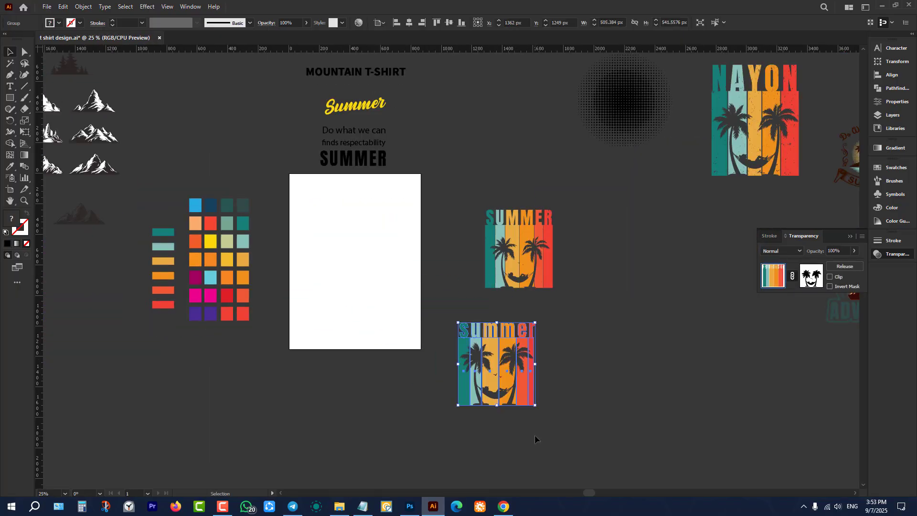
pyautogui.click(536, 437)
pyautogui.scroll(5, 547, 371)
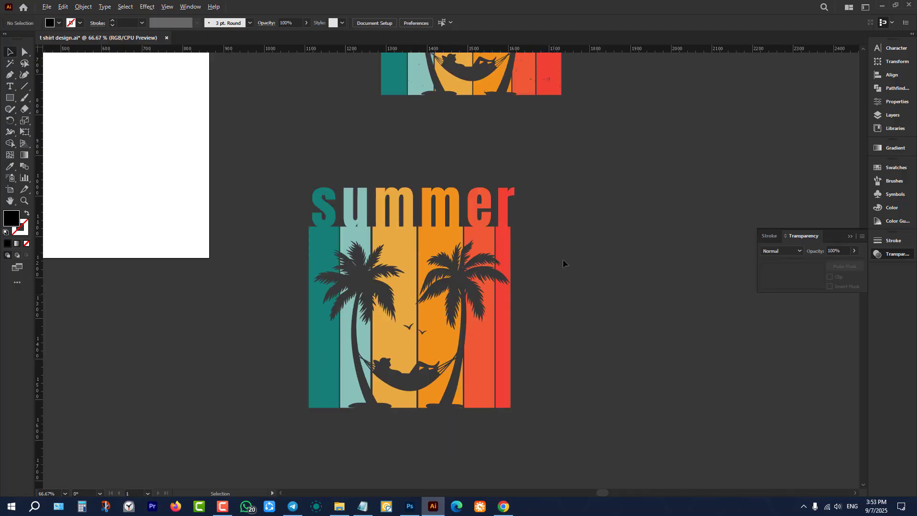
pyautogui.scroll(-6, 514, 317)
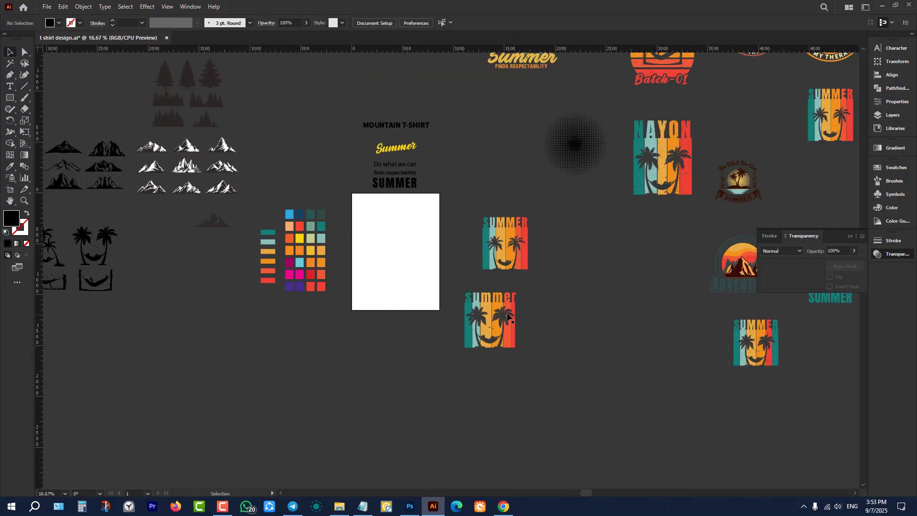
pyautogui.moveTo(509, 316); pyautogui.dragTo(414, 248)
pyautogui.scroll(4, 413, 249)
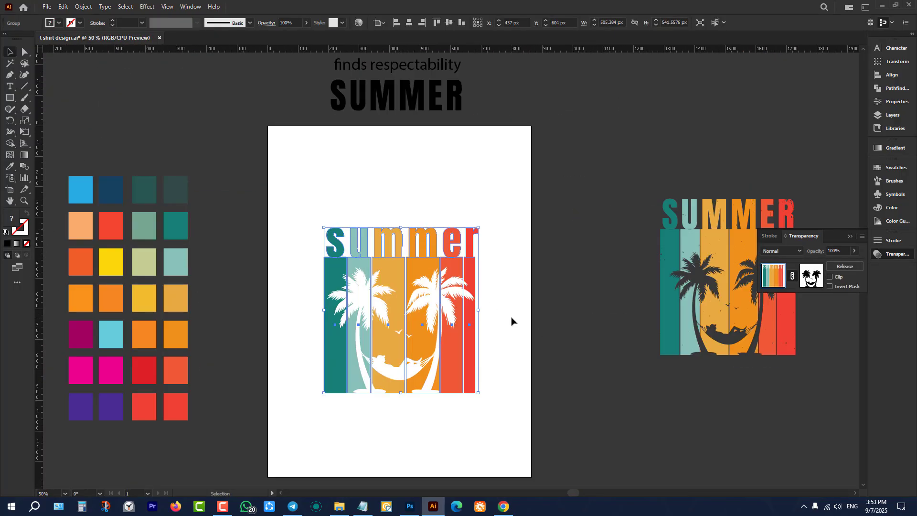
# Inspect the reference's distressed specks and place a copy of the small grunge texture over the artboard's left edge.
pyautogui.scroll(5, 670, 219)
pyautogui.scroll(3, 669, 220)
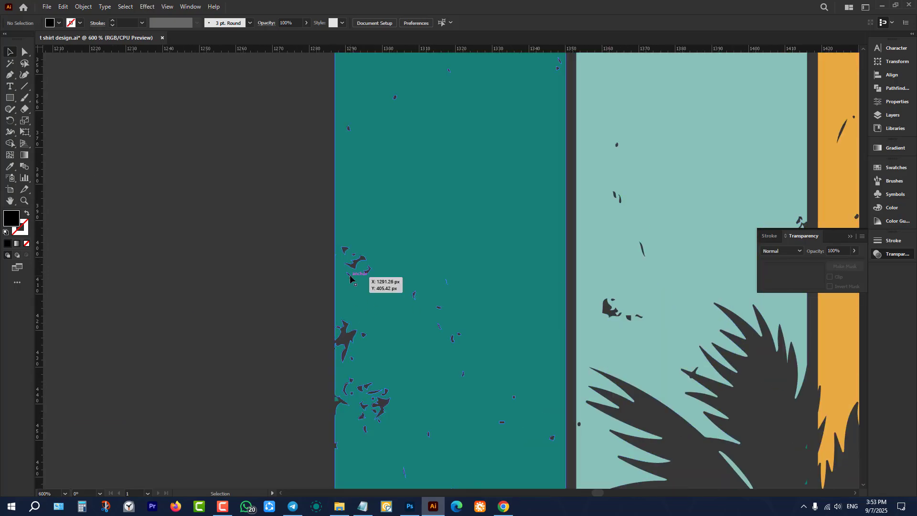
pyautogui.scroll(-5, 432, 258)
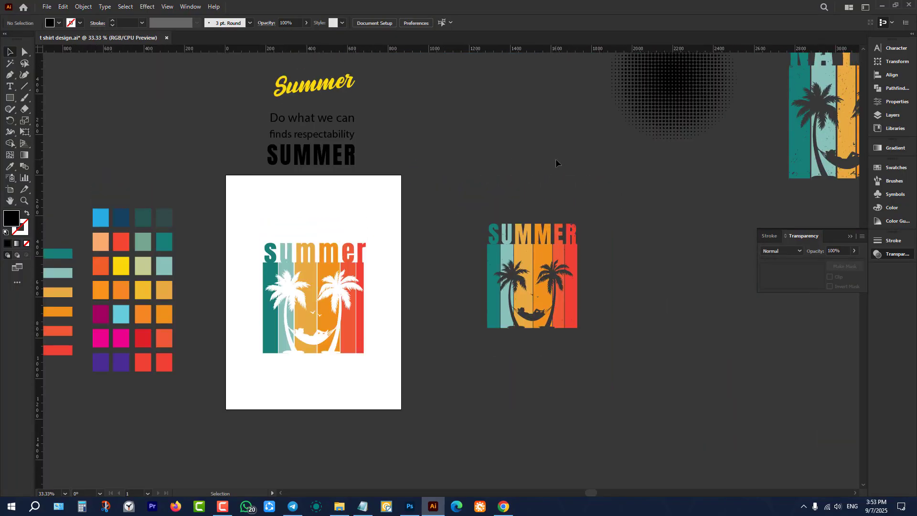
pyautogui.scroll(-1, 514, 210)
pyautogui.scroll(1, 323, 202)
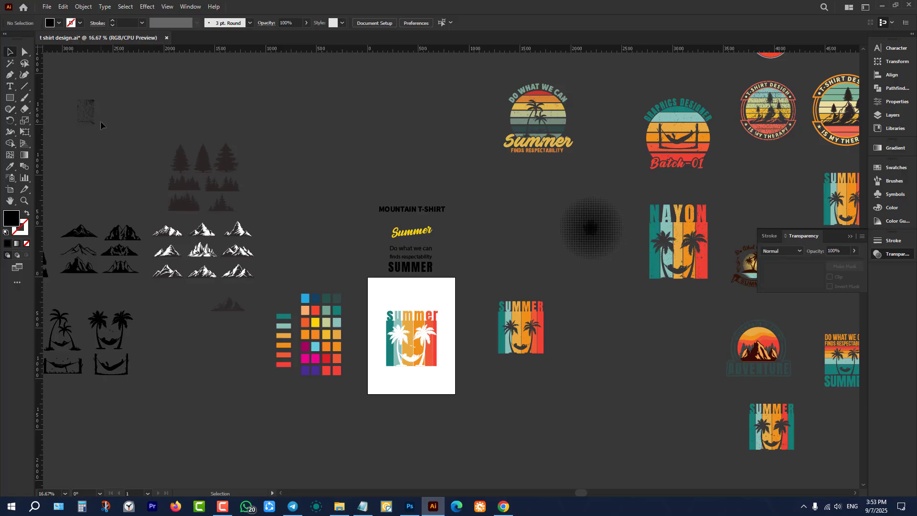
pyautogui.scroll(-1, 103, 124)
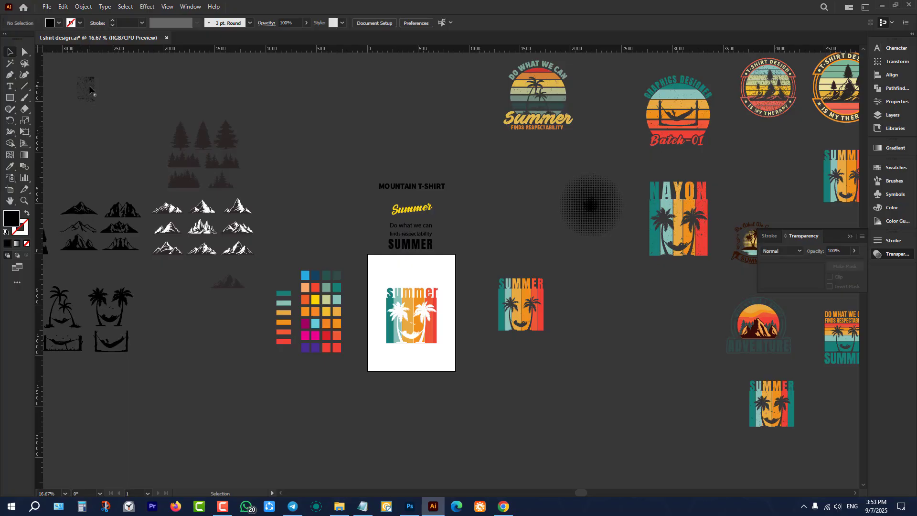
pyautogui.moveTo(87, 89); pyautogui.dragTo(367, 303)
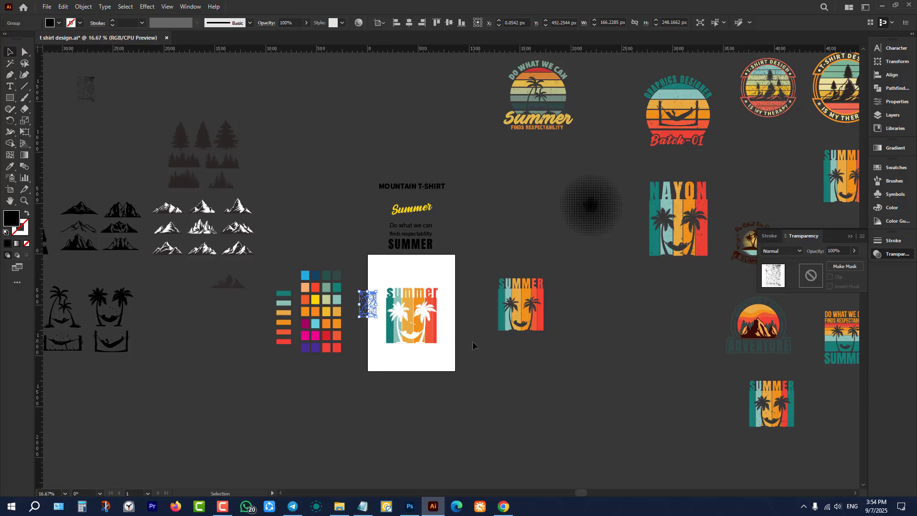
# Enlarge the grunge texture to about 353 × 527 px and centre it horizontally and vertically on the artboard.
pyautogui.scroll(1, 457, 319)
pyautogui.scroll(1, 457, 321)
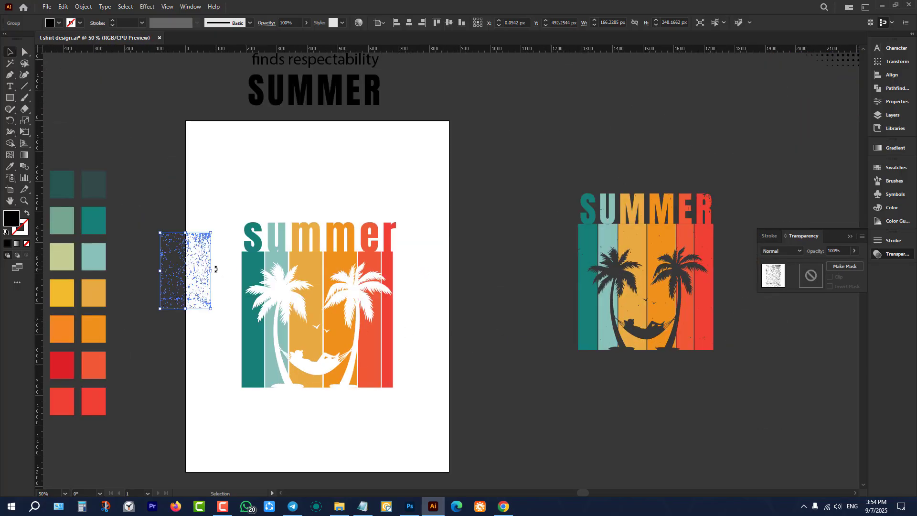
pyautogui.moveTo(216, 273); pyautogui.dragTo(268, 313)
pyautogui.keyDown('shift'); pyautogui.click(270, 272); pyautogui.keyUp('shift')
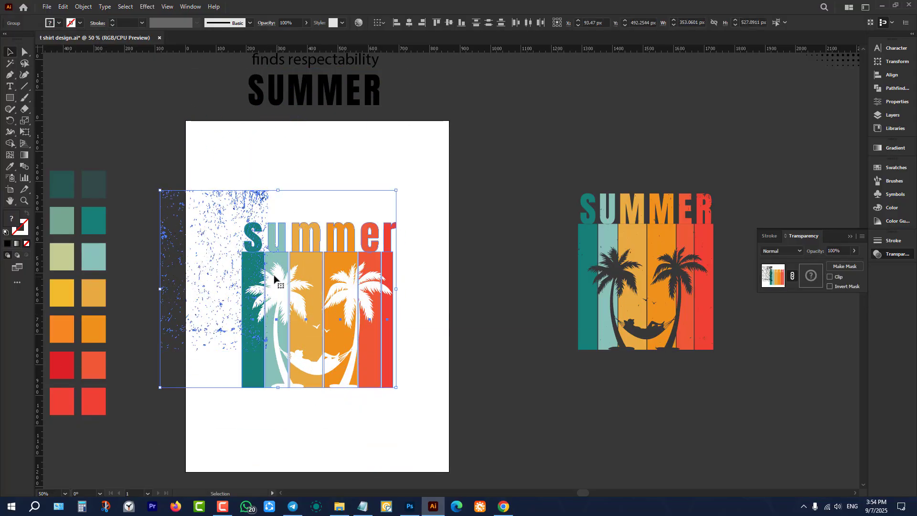
pyautogui.click(270, 153)
pyautogui.click(250, 200)
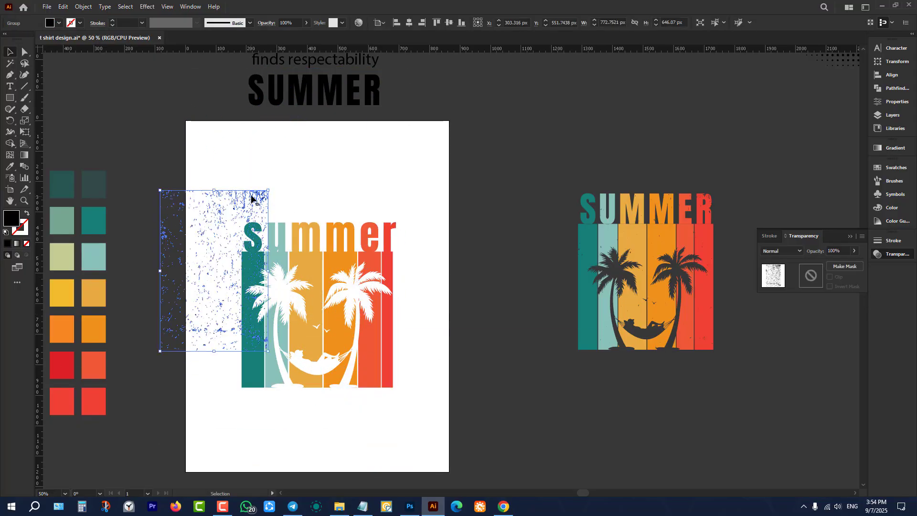
pyautogui.click(410, 22)
pyautogui.click(449, 22)
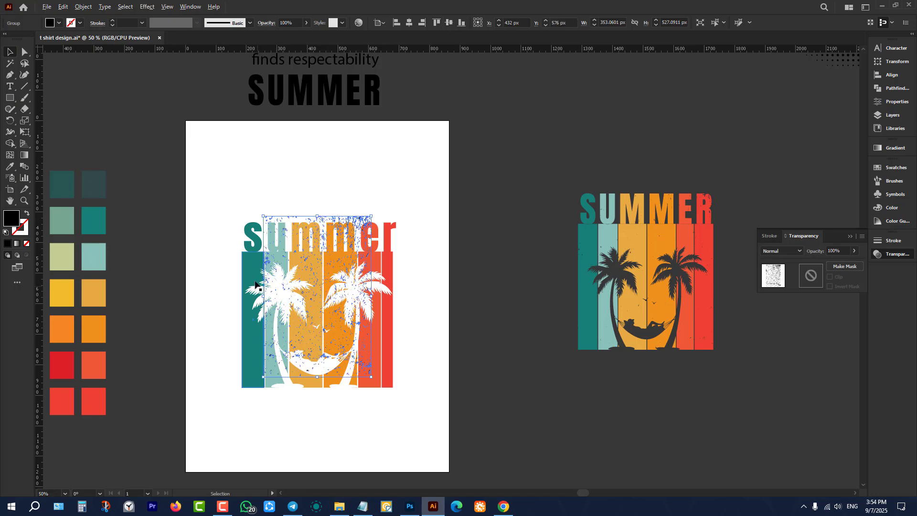
# Scale the grunge texture up from its centre to about 551 × 822 px so it covers the whole design.
pyautogui.hotkey('ctrl', '=')
pyautogui.moveTo(336, 194); pyautogui.dragTo(331, 143)
pyautogui.click(199, 269)
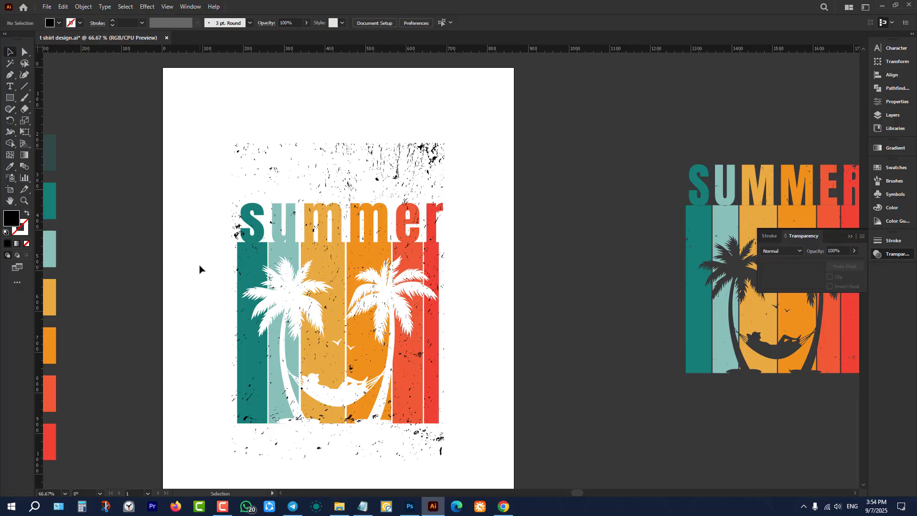
pyautogui.click(338, 172)
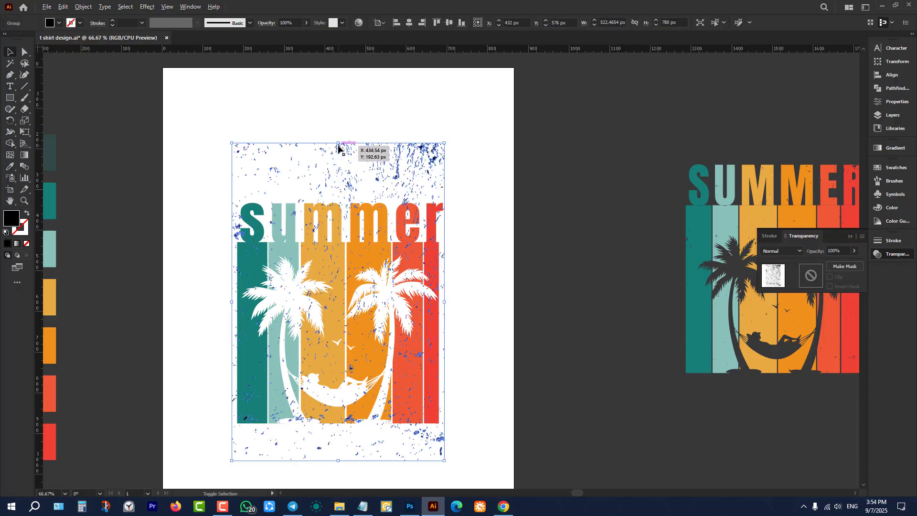
pyautogui.moveTo(338, 142); pyautogui.dragTo(339, 135)
pyautogui.click(186, 259)
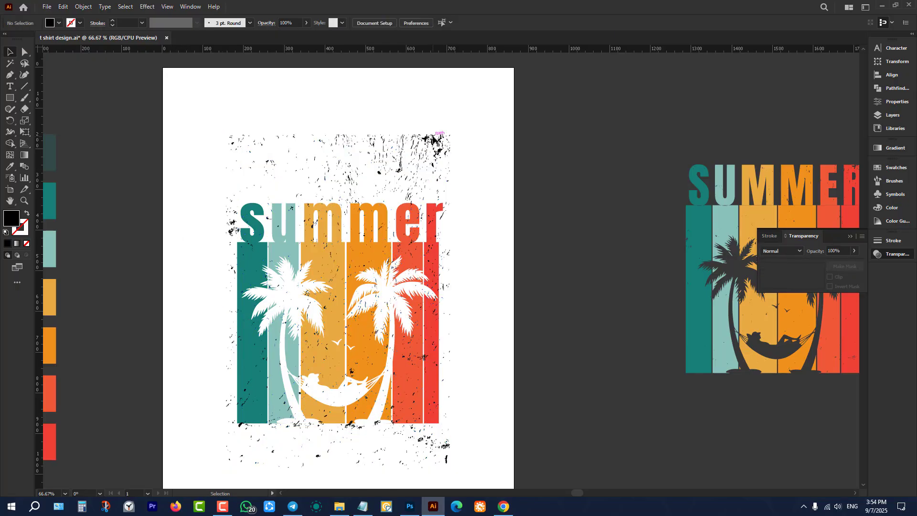
# Cut the enlarged grunge texture from the artboard.
pyautogui.click(438, 139)
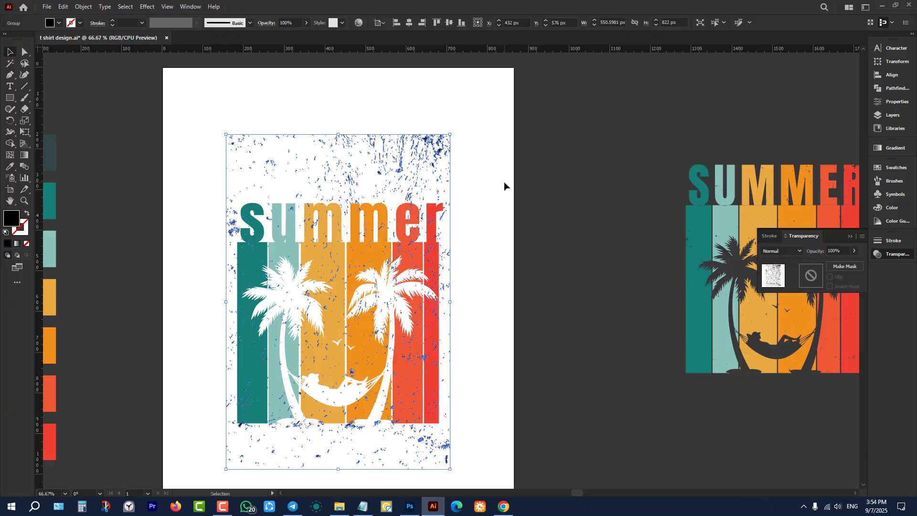
pyautogui.press('a')
pyautogui.hotkey('ctrl', 'x')
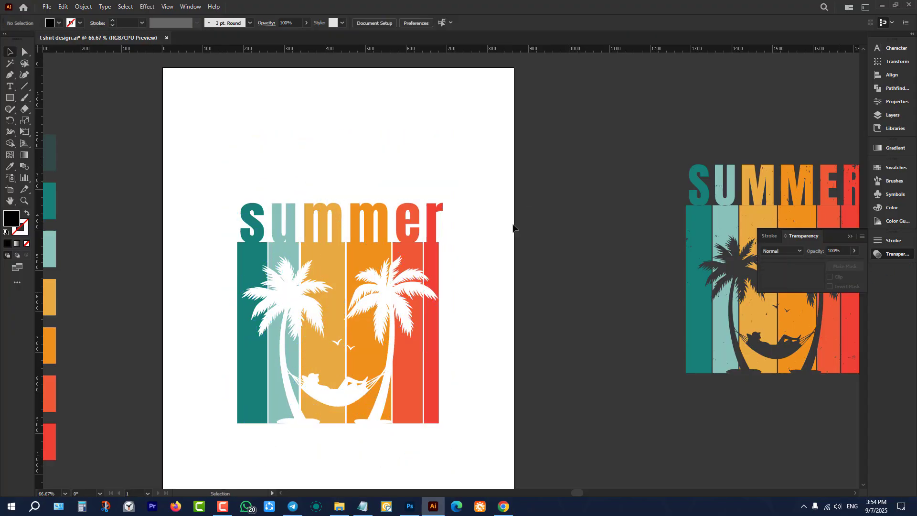
# Paste the grunge texture in place inside the summer design's opacity mask, alongside the palm silhouette, and return to the artwork.
pyautogui.click(410, 236)
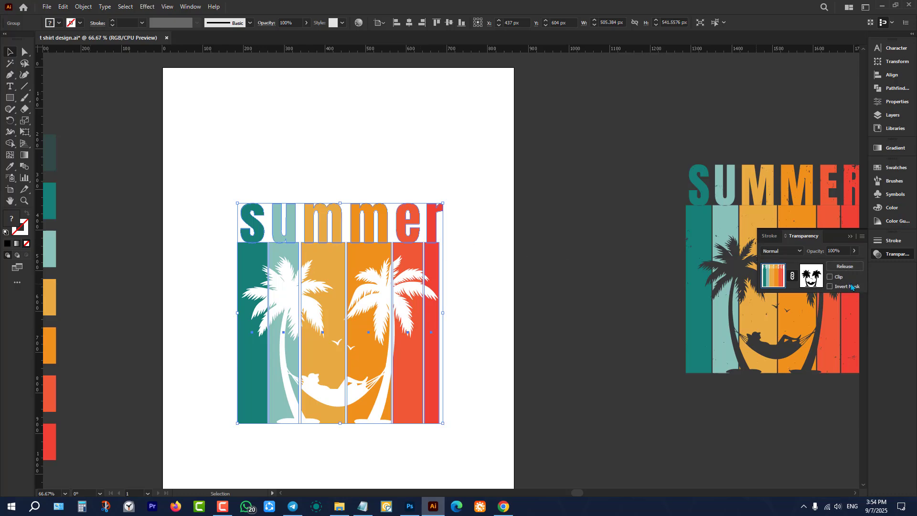
pyautogui.click(815, 279)
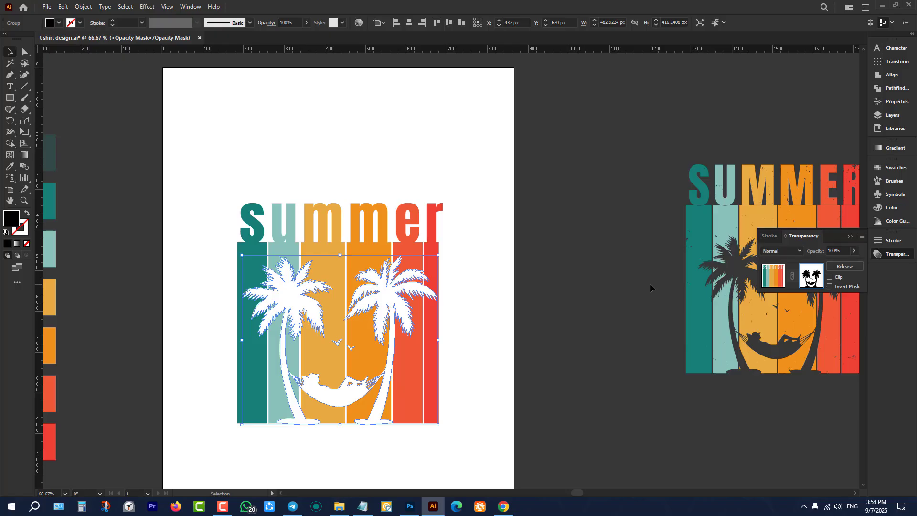
pyautogui.press('a')
pyautogui.hotkey('ctrl', 'v')
pyautogui.press('v')
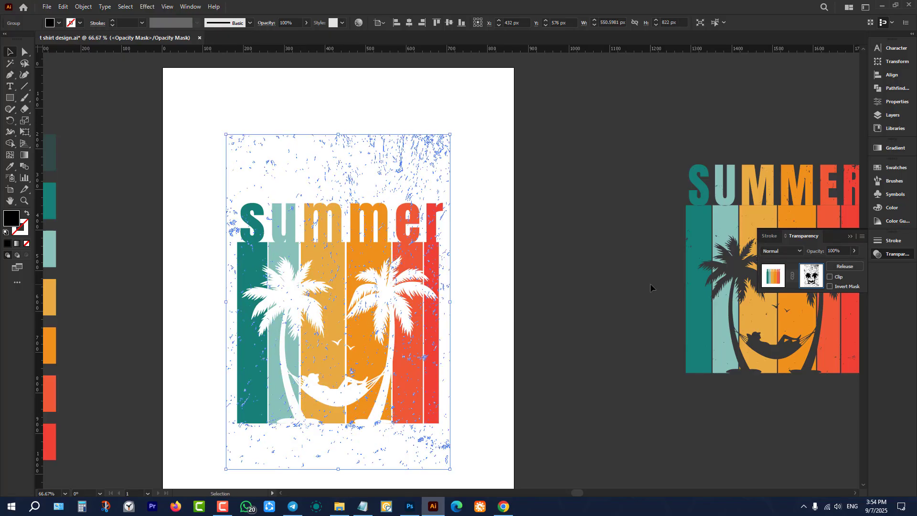
pyautogui.click(774, 277)
pyautogui.click(533, 294)
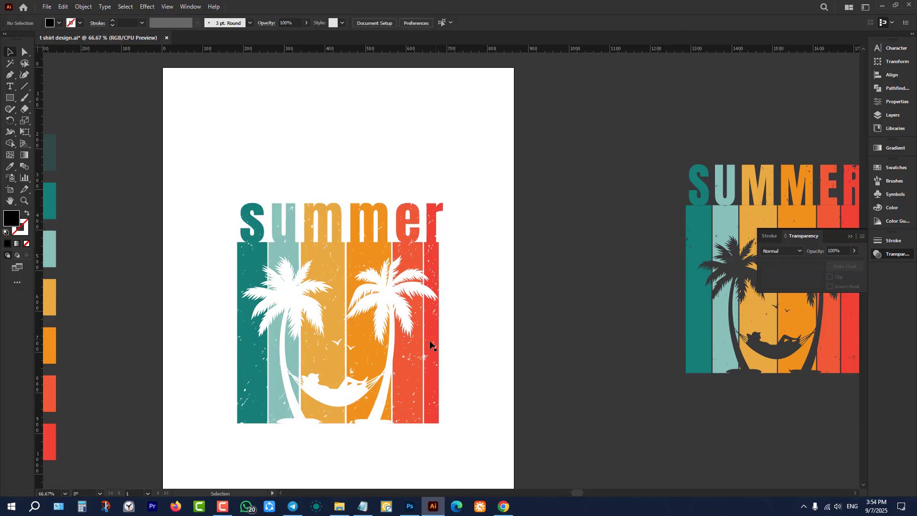
# Check the distressed design up close, move it onto the dark canvas directly below the reference and deselect it.
pyautogui.scroll(7, 426, 344)
pyautogui.scroll(-9, 449, 258)
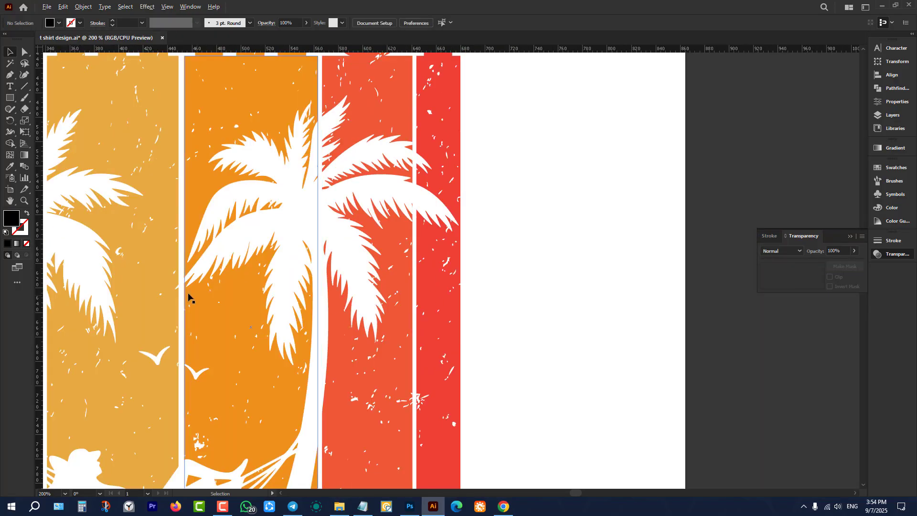
pyautogui.moveTo(214, 280); pyautogui.dragTo(606, 415)
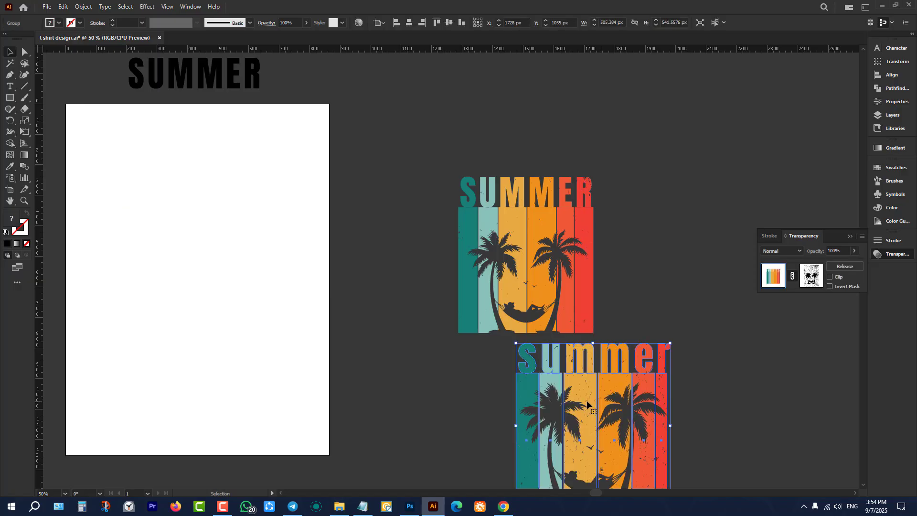
pyautogui.scroll(-4, 597, 335)
pyautogui.moveTo(589, 310); pyautogui.dragTo(535, 325)
pyautogui.click(389, 352)
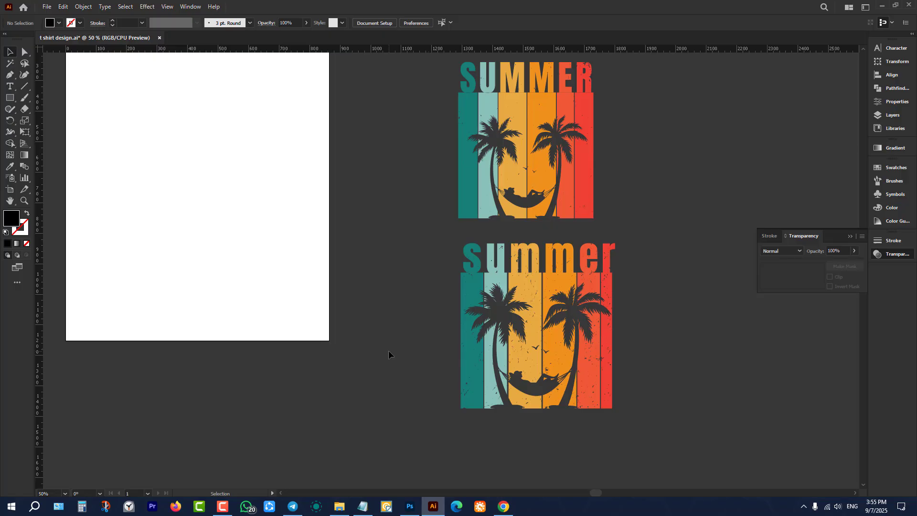
# Undo the design's relocation, the grunge texture work and the silhouette paste, back to the empty opacity mask.
pyautogui.hotkey('ctrl', 'z')
pyautogui.hotkey('ctrl', 'z')
pyautogui.hotkey('ctrl', 'z')
pyautogui.hotkey('ctrl', 'z')
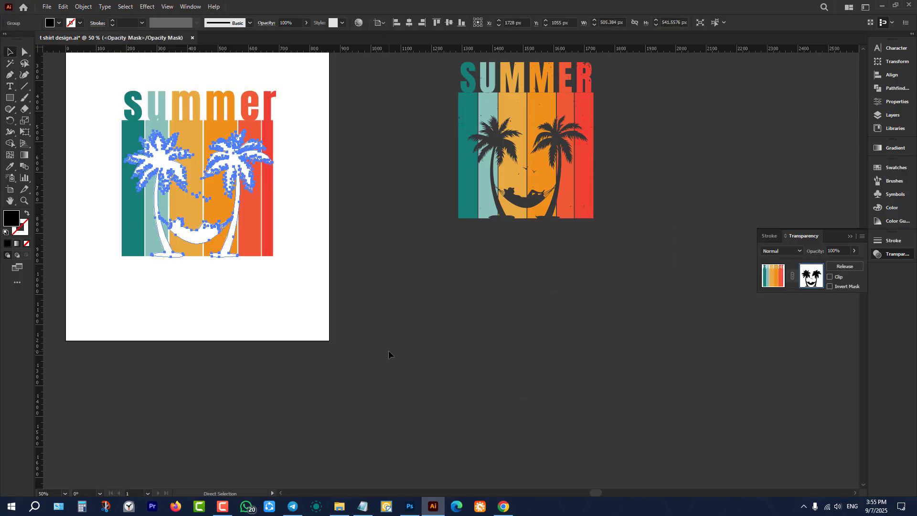
pyautogui.hotkey('ctrl', 'z')
pyautogui.hotkey('ctrl', 'z')
pyautogui.hotkey('ctrl', 'z')
pyautogui.hotkey('ctrl', 'z')
pyautogui.hotkey('ctrl', 'z')
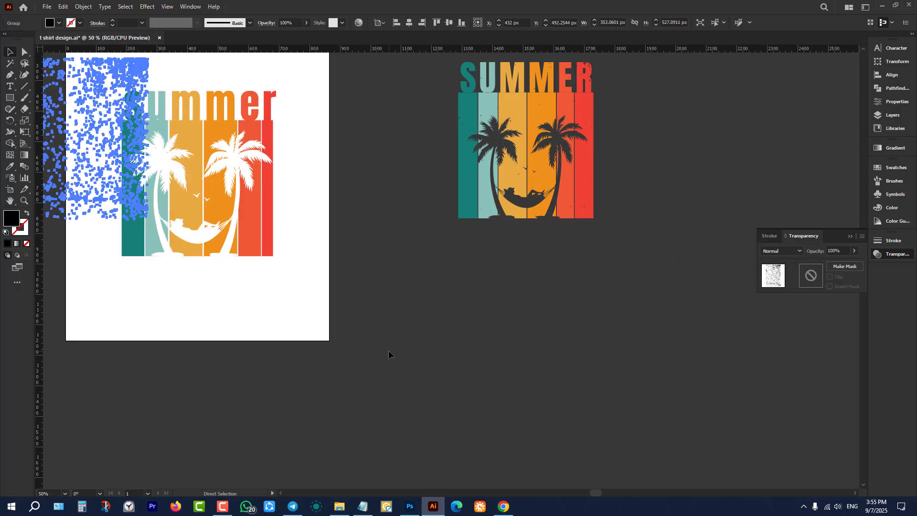
pyautogui.hotkey('ctrl', 'z')
pyautogui.hotkey('ctrl', 'z')
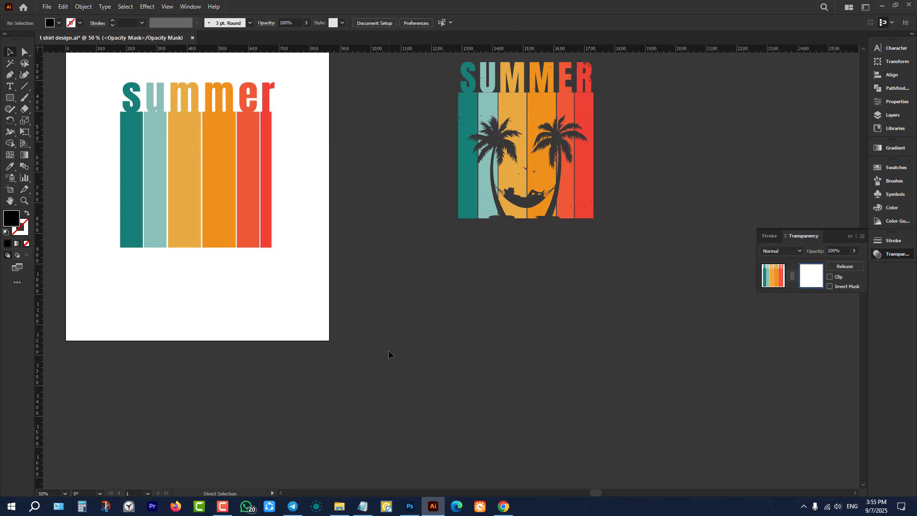
# Undo the opacity mask creation and the silhouette cut, restoring the black palm silhouette over the coloured bars.
pyautogui.scroll(-2, 489, 363)
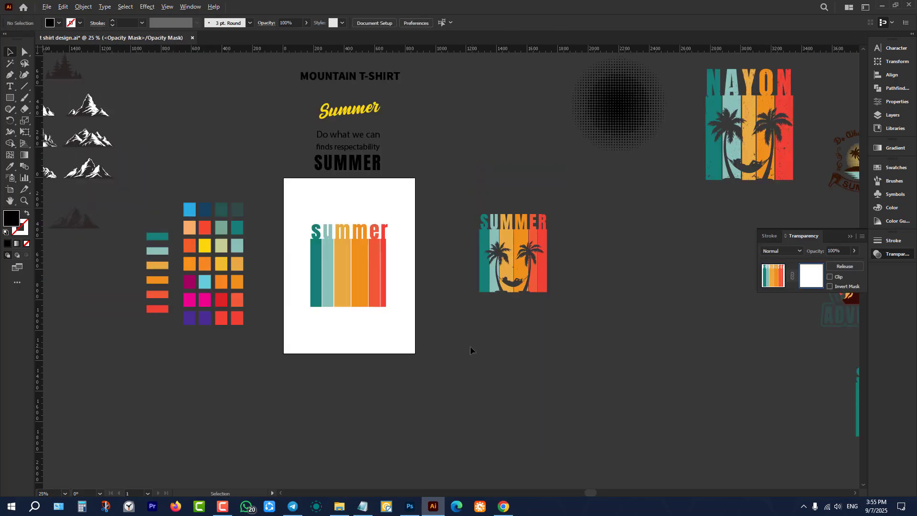
pyautogui.hotkey('ctrl', 'z')
pyautogui.hotkey('ctrl', 'z')
pyautogui.hotkey('ctrl', 'z')
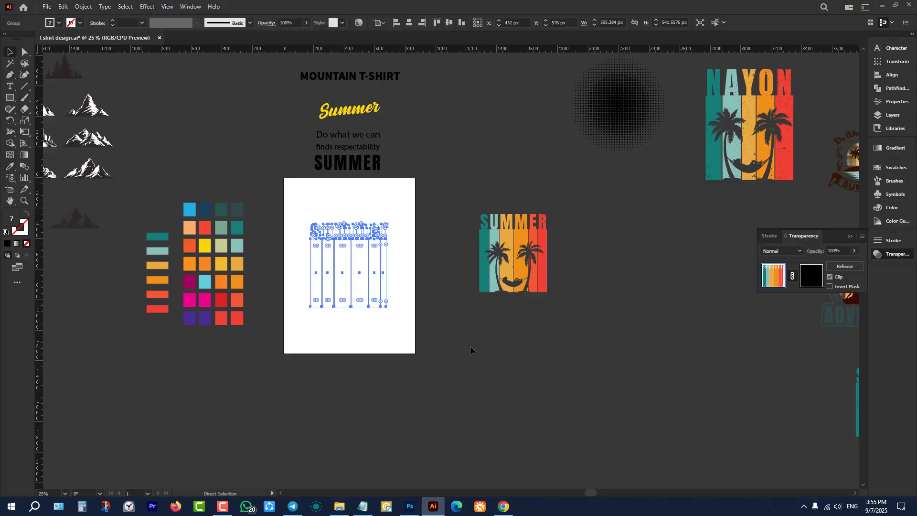
pyautogui.hotkey('ctrl', 'z')
pyautogui.hotkey('ctrl', 'z')
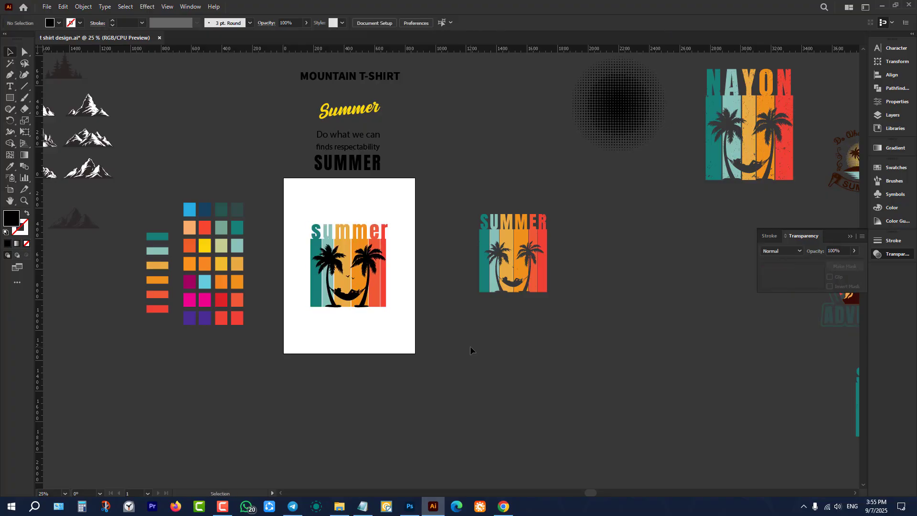
# Replace the palm-and-hammock silhouette over the coloured bars with a fresh copy of the one stored among the spare graphics.
pyautogui.scroll(-3, 470, 348)
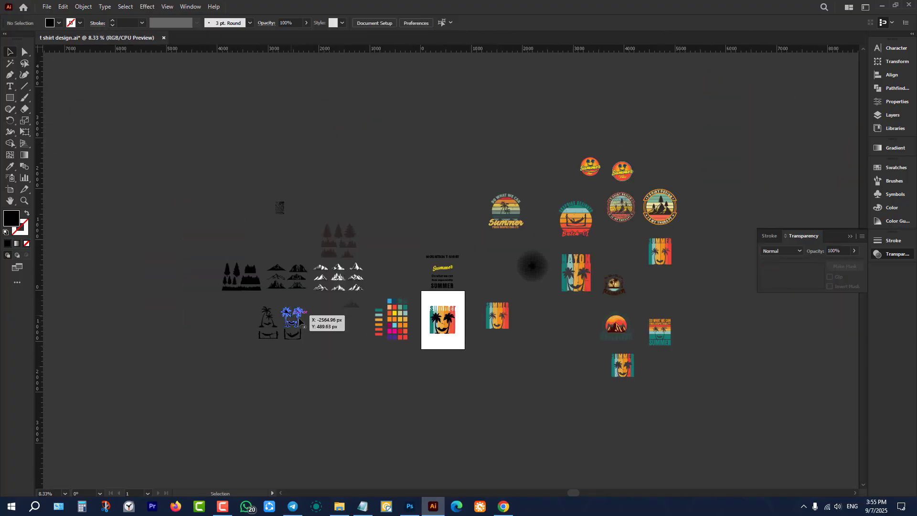
pyautogui.moveTo(301, 319); pyautogui.dragTo(326, 372)
pyautogui.scroll(4, 469, 340)
pyautogui.click(474, 366)
pyautogui.click(404, 388)
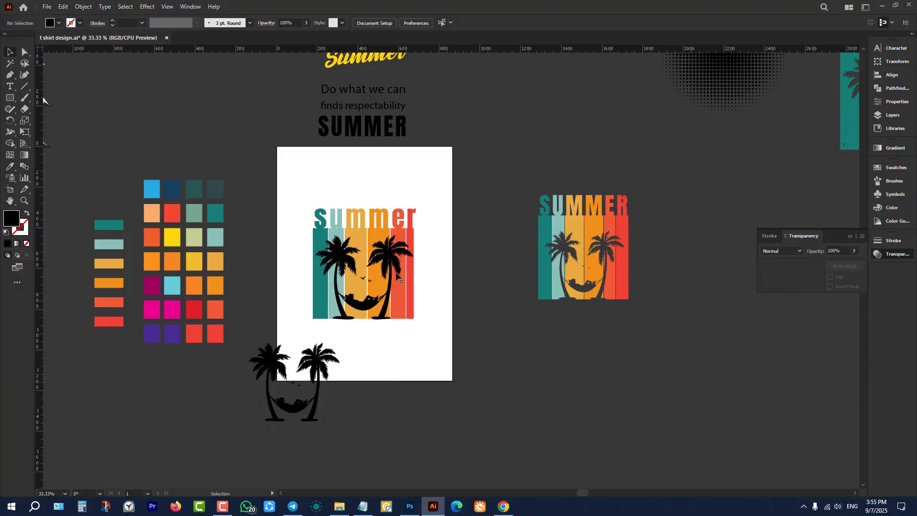
pyautogui.click(385, 251)
pyautogui.press('Delete')
pyautogui.moveTo(340, 340); pyautogui.dragTo(394, 230)
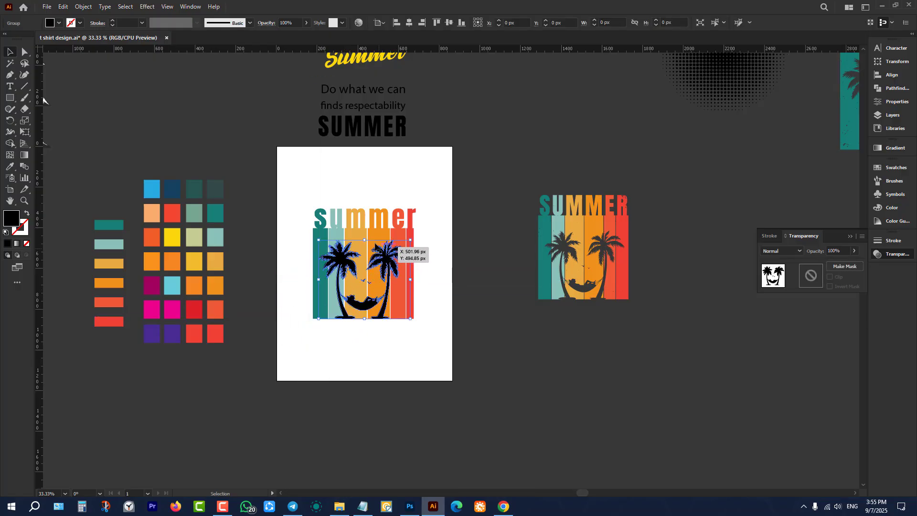
pyautogui.scroll(2, 394, 230)
pyautogui.click(454, 164)
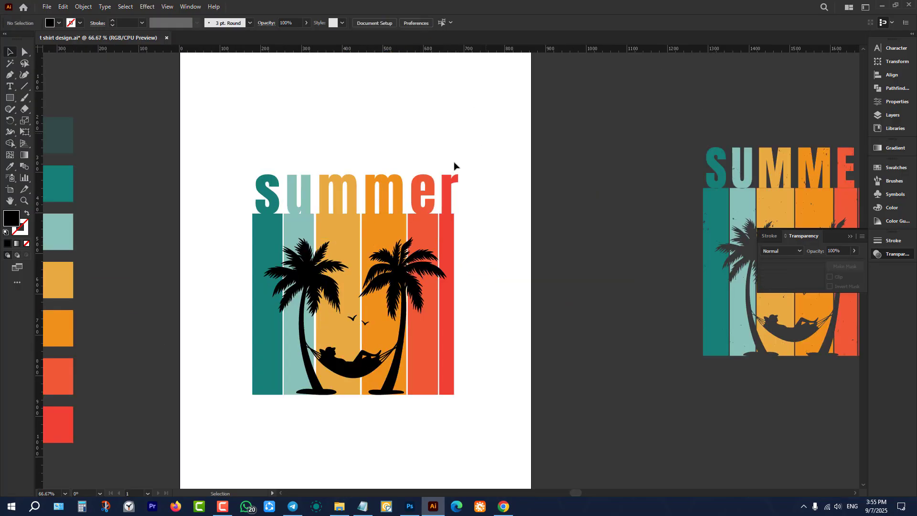
# Centre the summer lettering-and-bars group and the palm silhouette horizontally on the artboard.
pyautogui.click(437, 182)
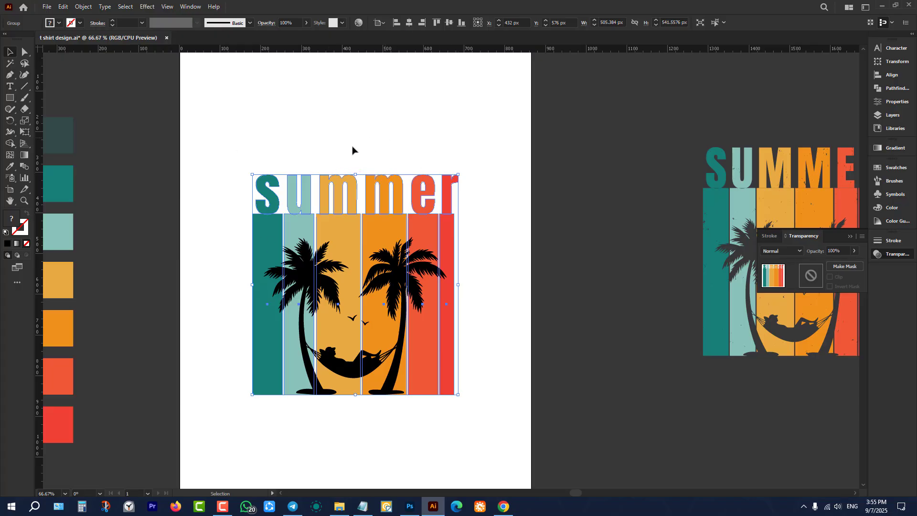
pyautogui.click(499, 211)
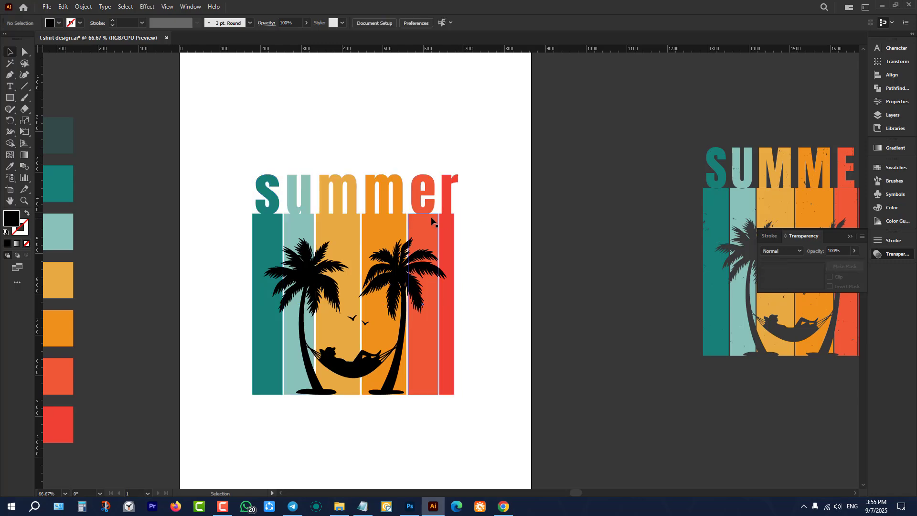
pyautogui.click(433, 219)
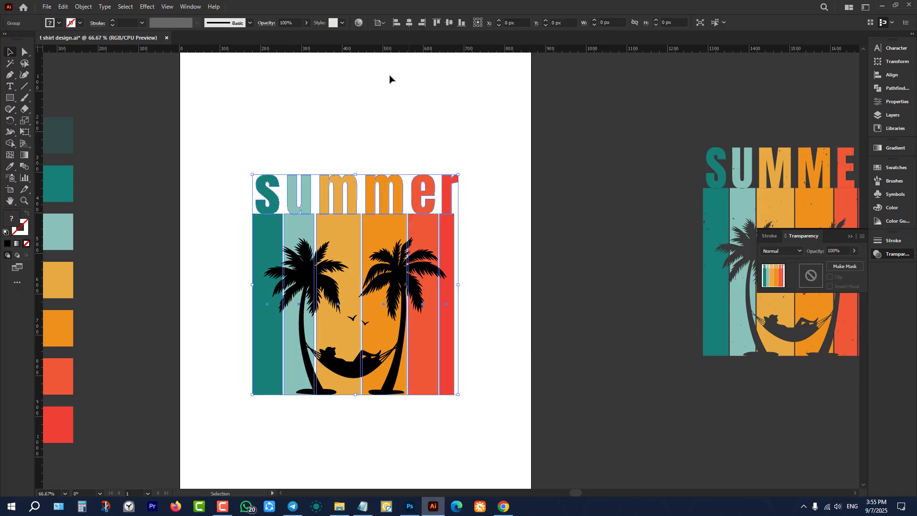
pyautogui.click(482, 110)
pyautogui.click(400, 273)
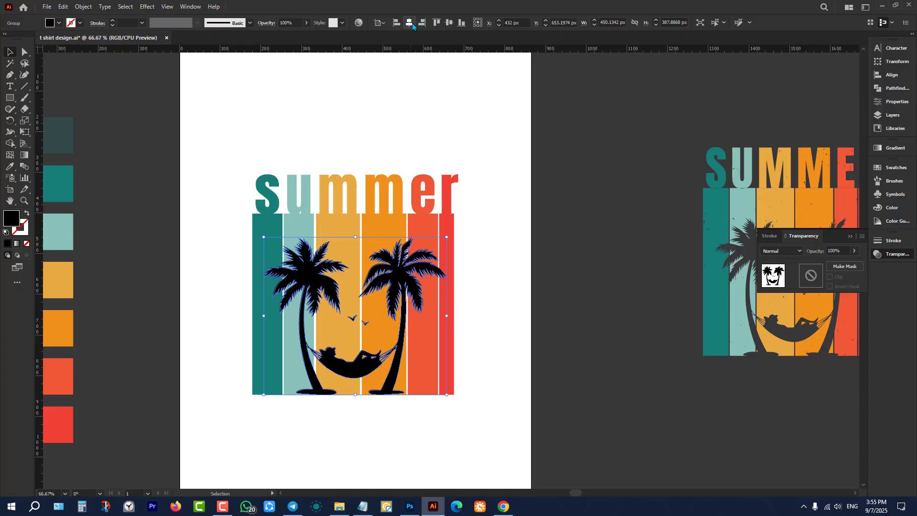
pyautogui.click(481, 97)
# Nudge the palm silhouette 5 px down over the coloured bars and deselect it.
pyautogui.click(419, 278)
pyautogui.press('Down')
pyautogui.press('Down')
pyautogui.press('Down')
pyautogui.press('Down')
pyautogui.press('Down')
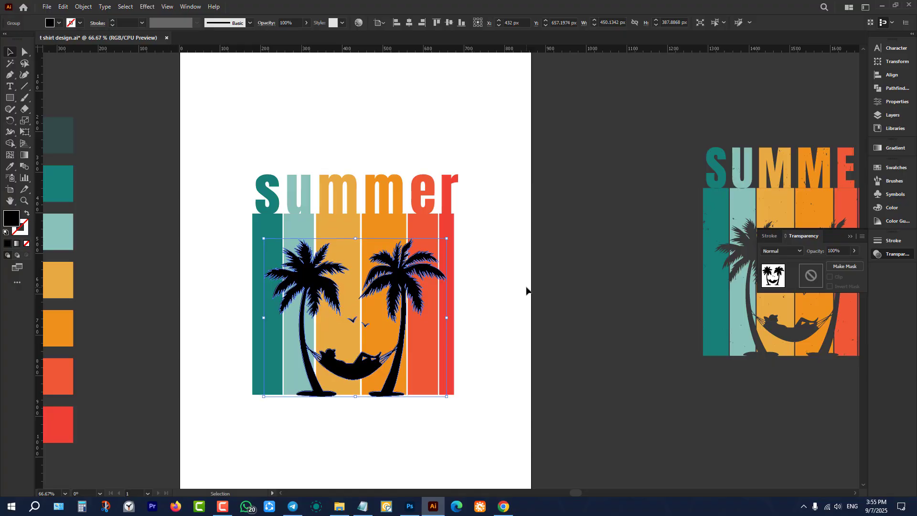
pyautogui.click(526, 291)
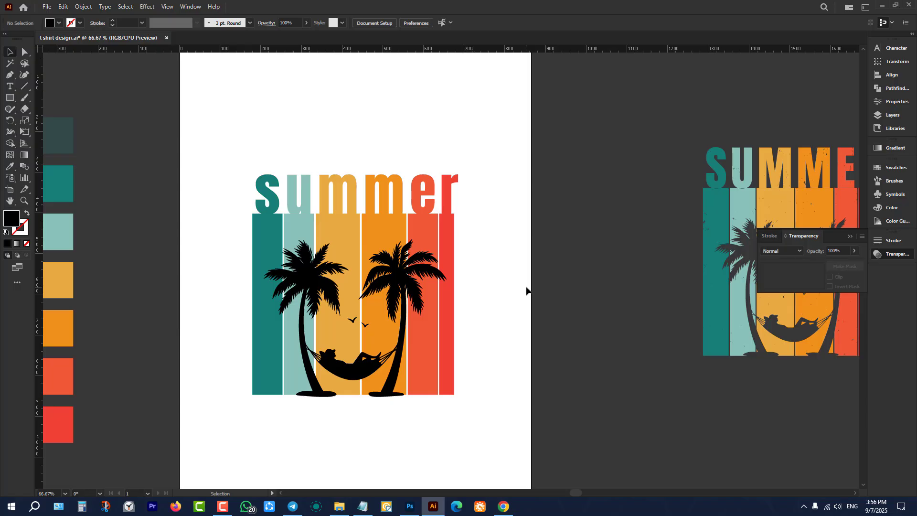
# Hide the Transparency panel and show it again.
pyautogui.click(190, 6)
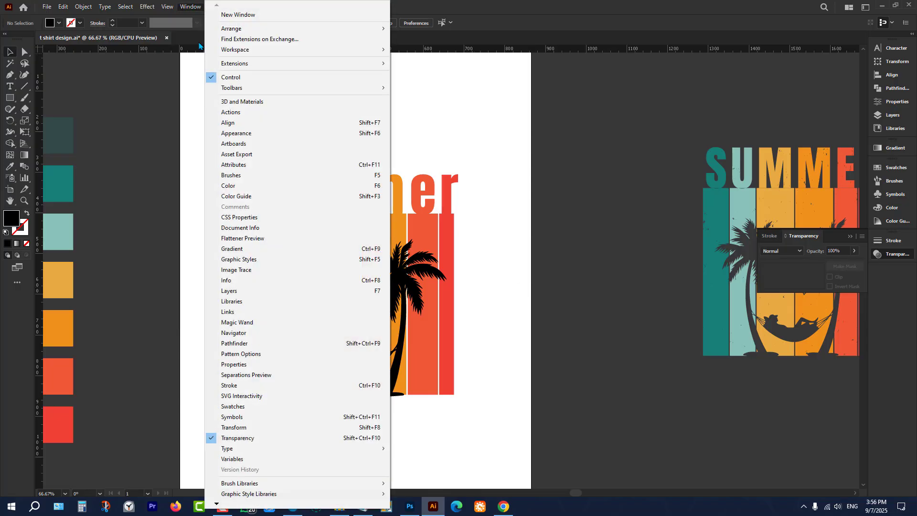
pyautogui.click(277, 438)
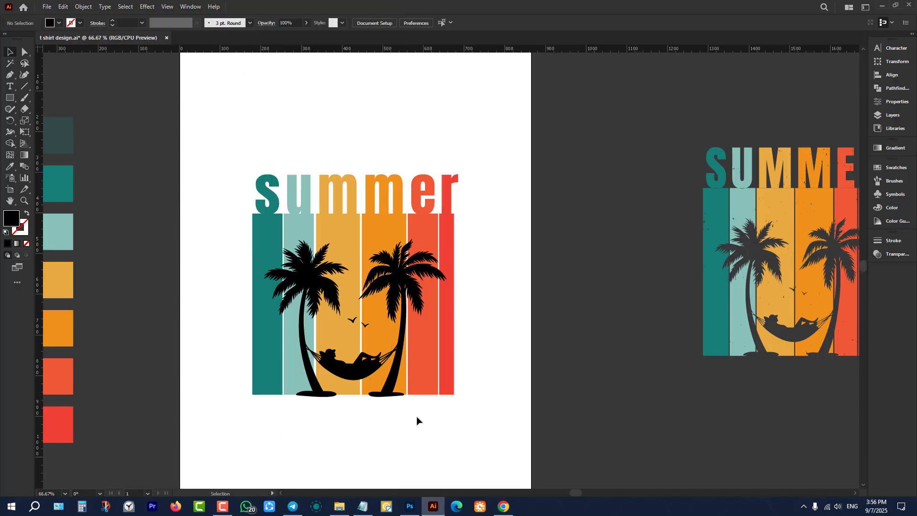
pyautogui.click(890, 253)
pyautogui.click(178, 6)
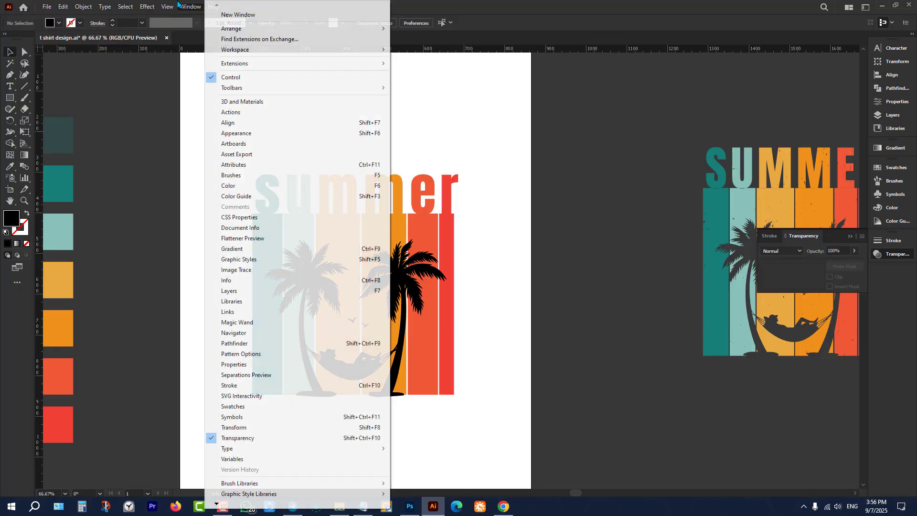
pyautogui.click(184, 6)
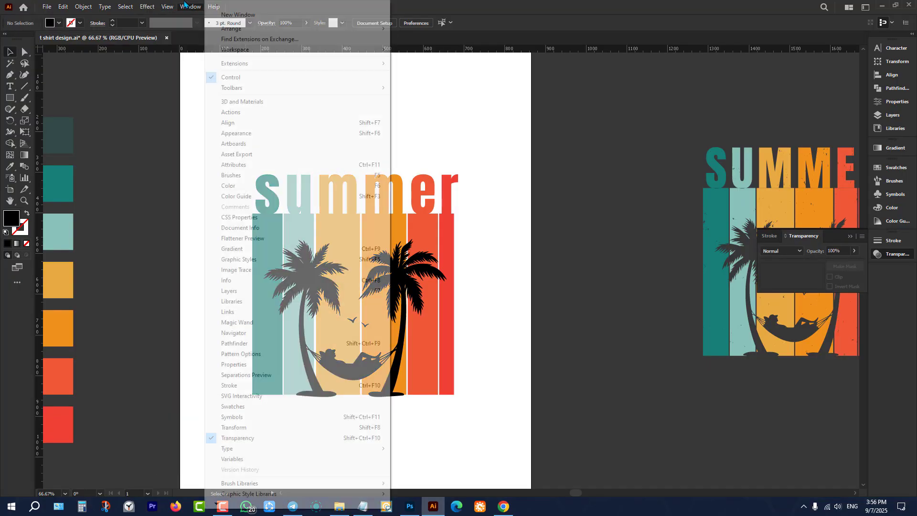
pyautogui.click(185, 5)
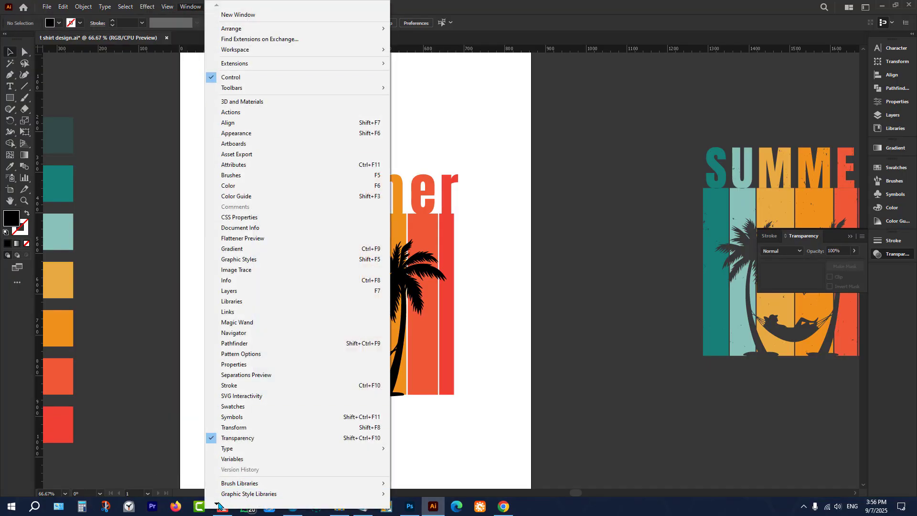
pyautogui.moveTo(218, 506)
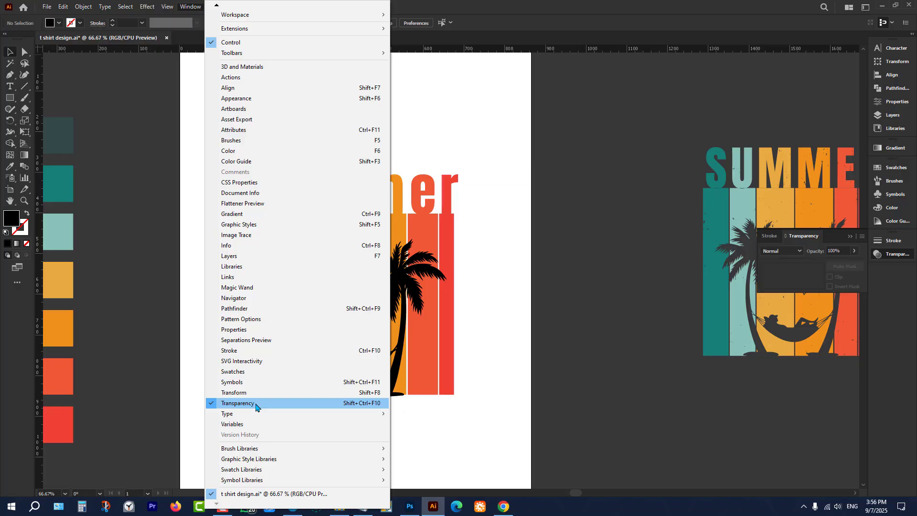
pyautogui.click(507, 282)
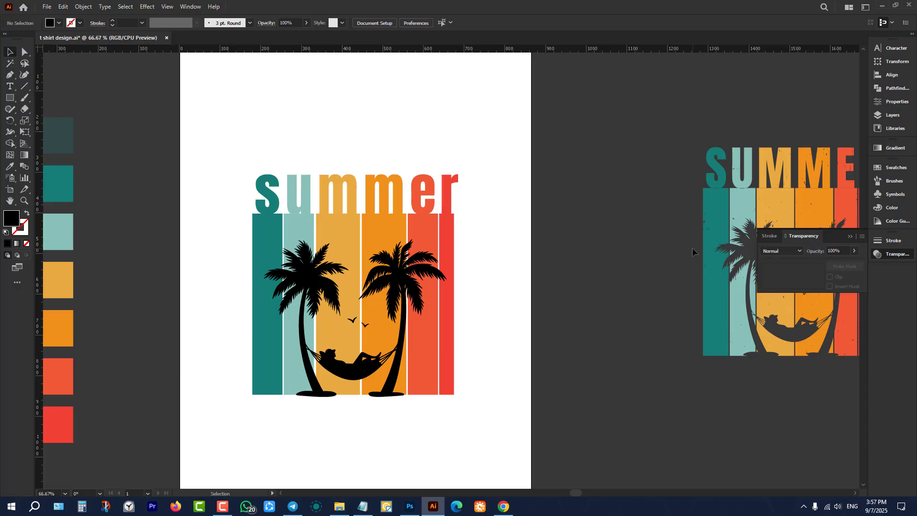
pyautogui.click(403, 265)
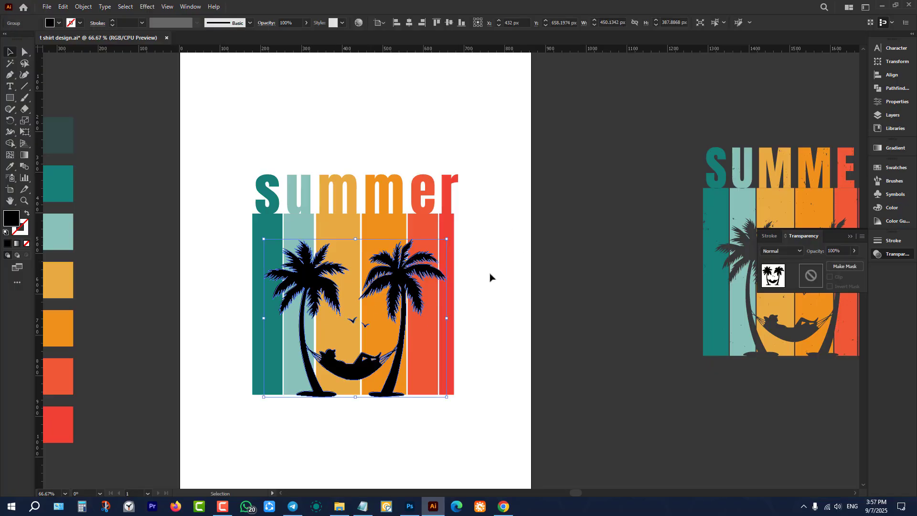
pyautogui.click(525, 319)
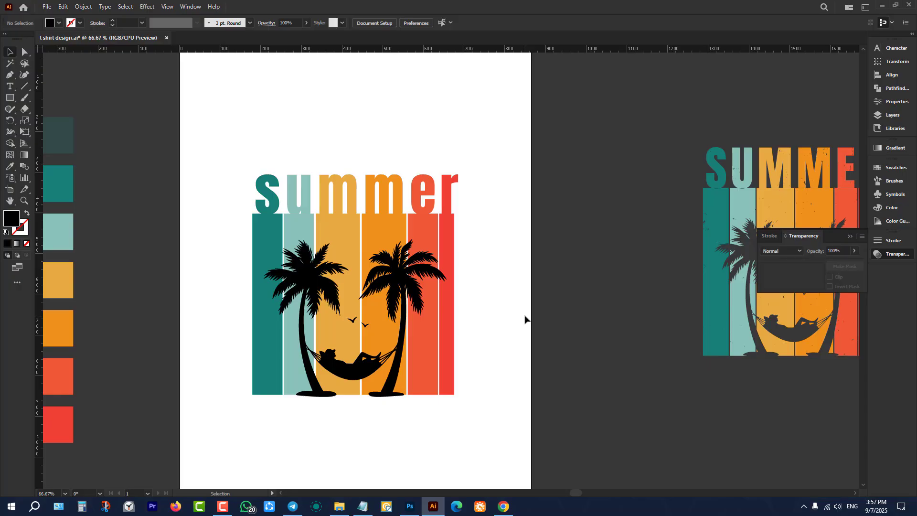
pyautogui.click(403, 282)
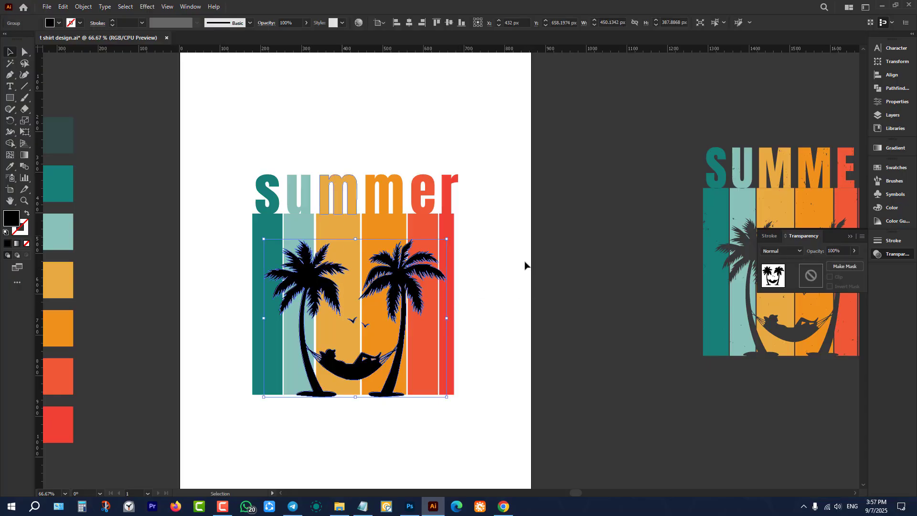
pyautogui.click(552, 252)
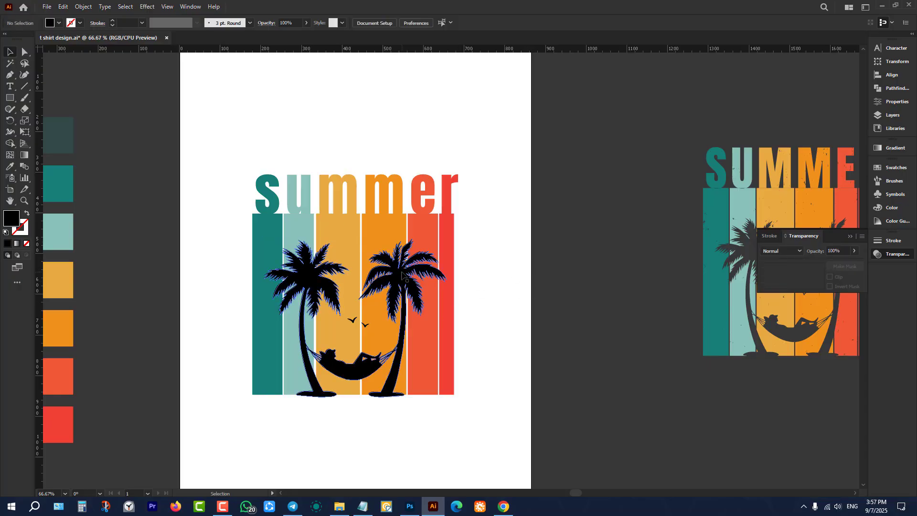
pyautogui.click(382, 236)
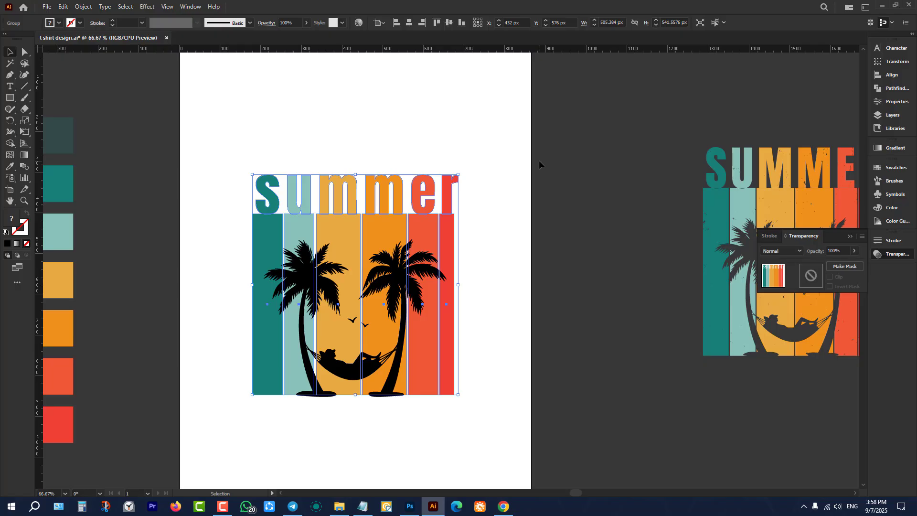
pyautogui.click(539, 161)
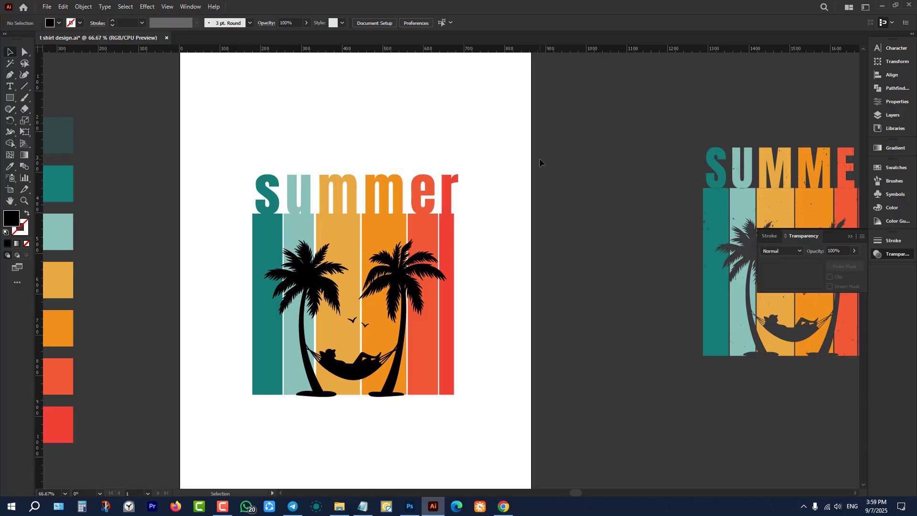
# Cut the palm-and-hammock silhouette from the coloured bars to the clipboard.
pyautogui.click(404, 268)
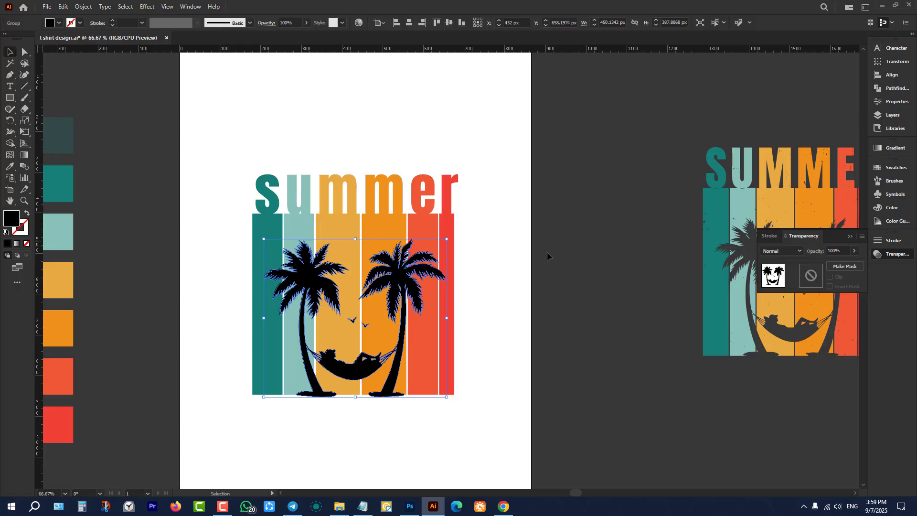
pyautogui.press('a')
pyautogui.press('Delete')
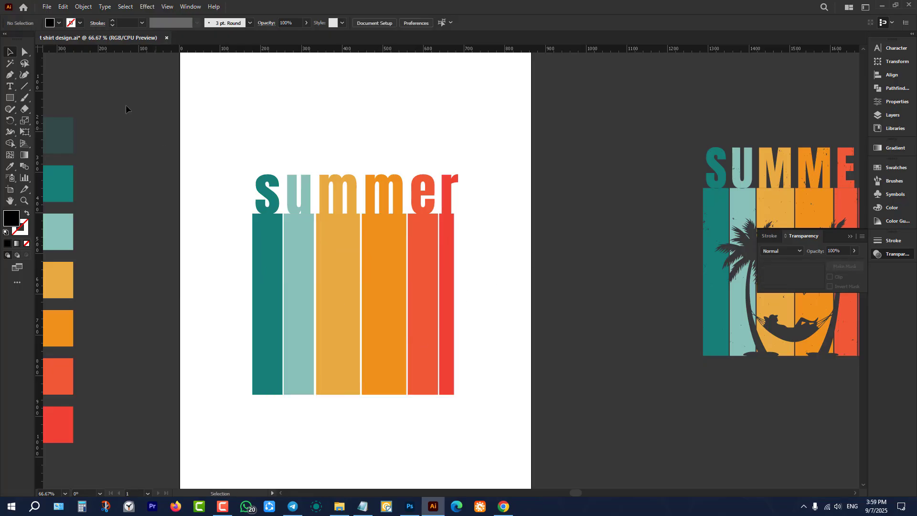
pyautogui.click(84, 7)
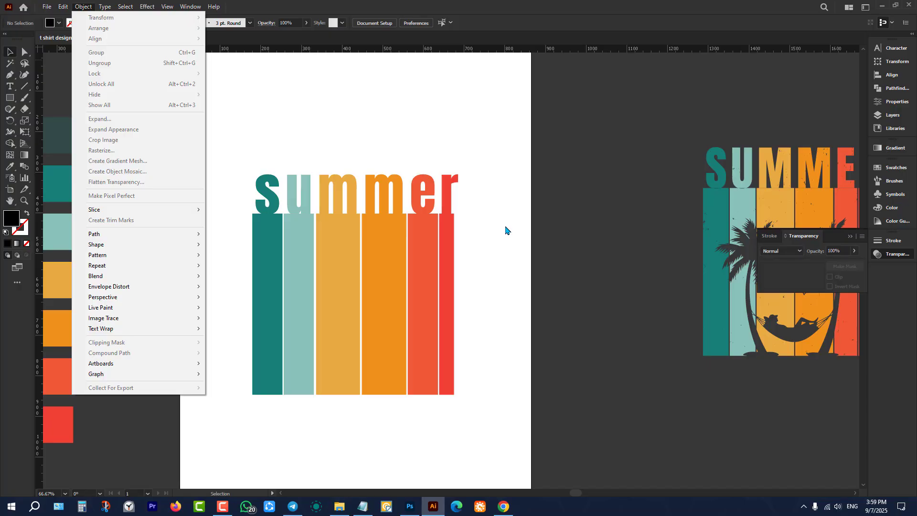
pyautogui.click(293, 126)
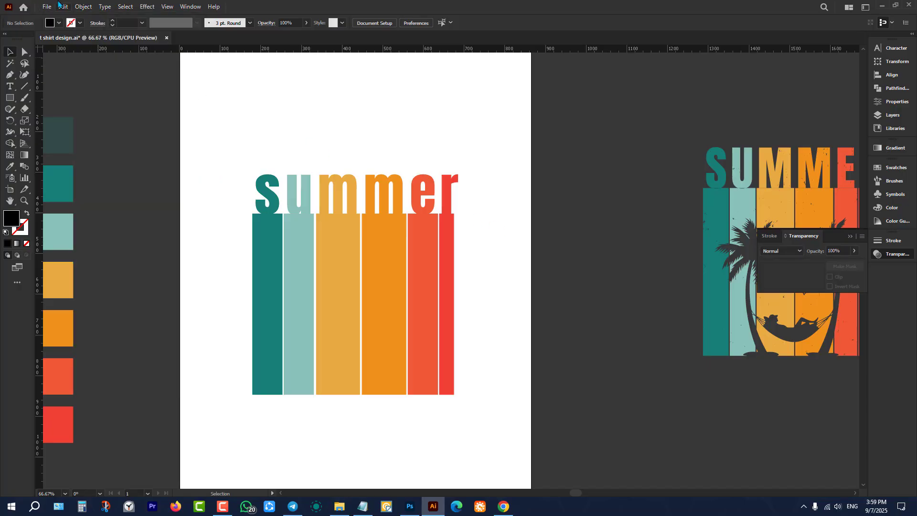
pyautogui.click(63, 6)
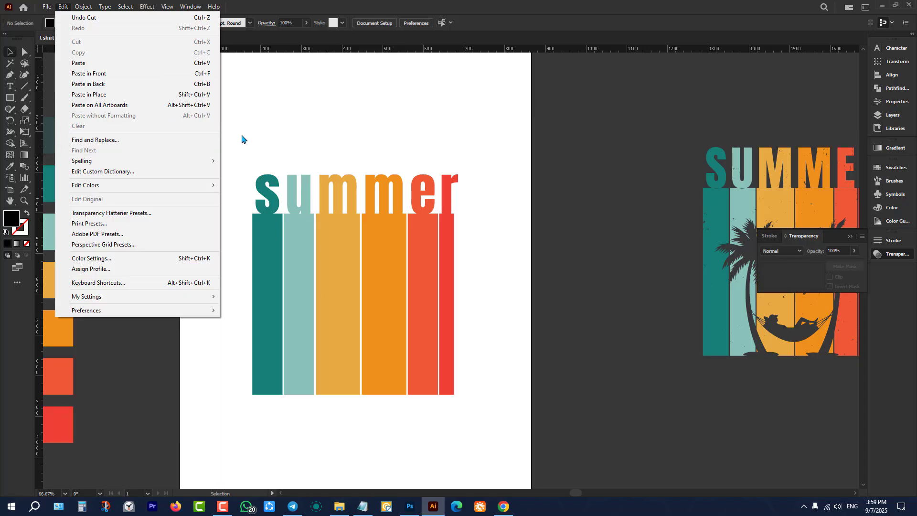
pyautogui.click(371, 81)
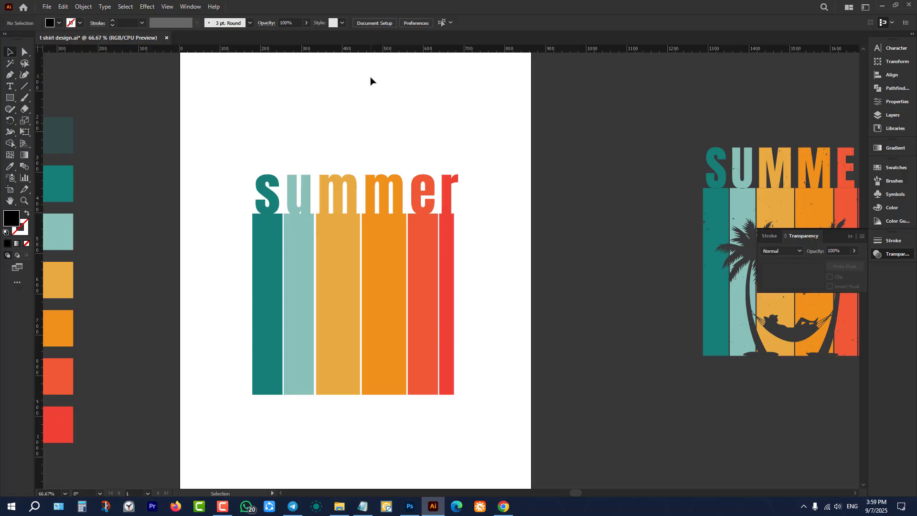
# Create an opacity mask on the summer lettering-and-bars group and turn off its Clip option.
pyautogui.click(396, 193)
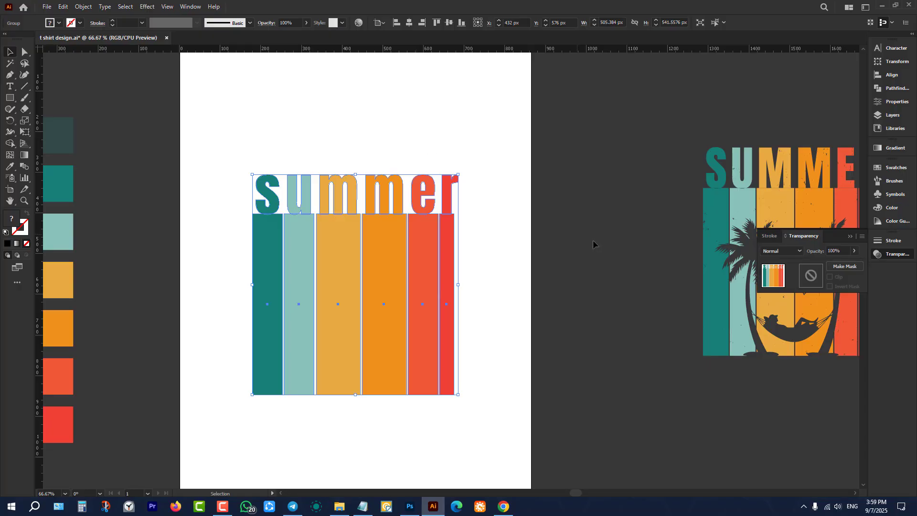
pyautogui.click(903, 257)
pyautogui.click(903, 257)
pyautogui.click(851, 267)
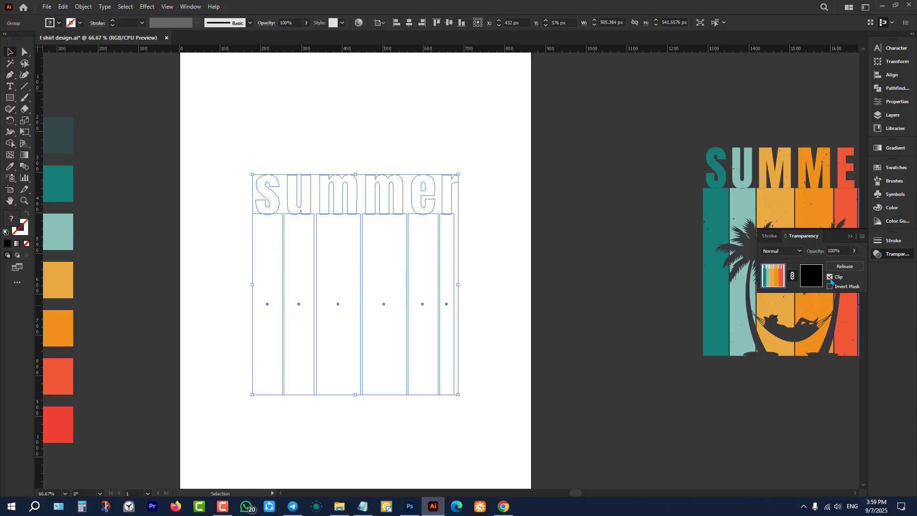
pyautogui.click(831, 277)
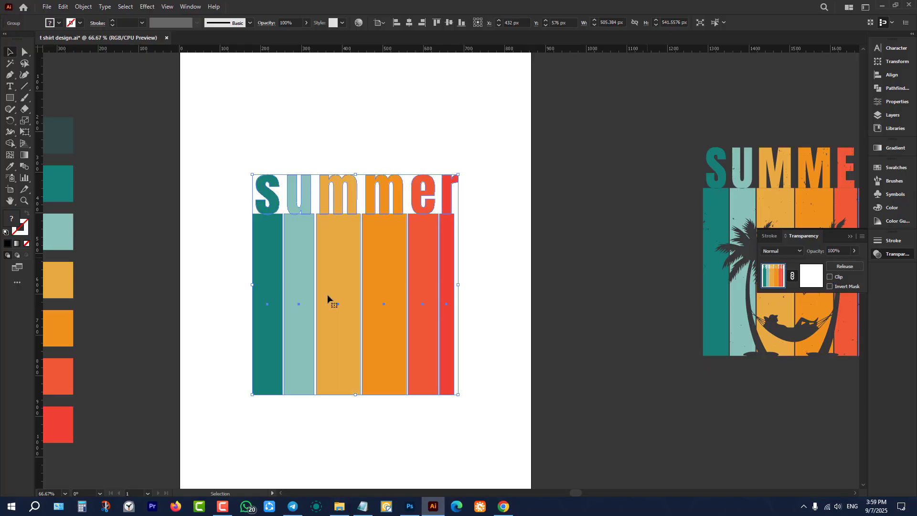
# Paste the cut palm silhouette in front inside the opacity mask and return to editing the artwork.
pyautogui.click(811, 275)
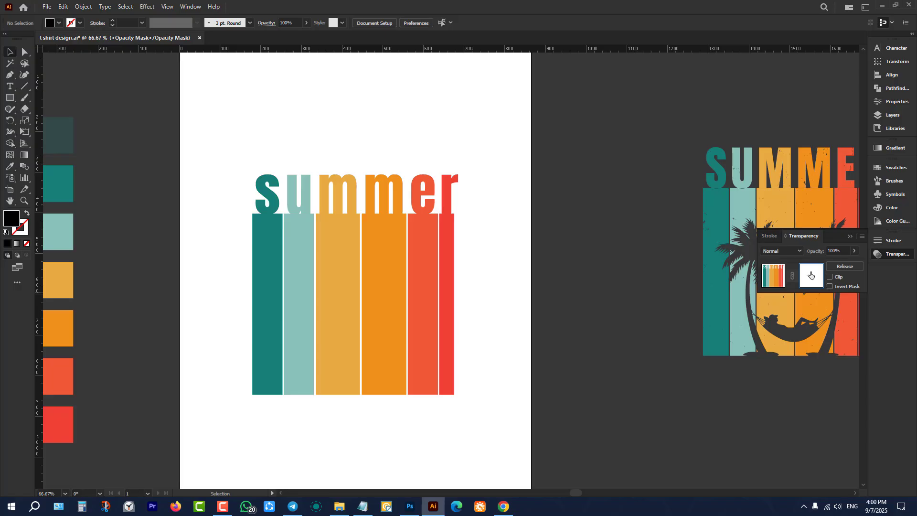
pyautogui.hotkey('ctrl', 'f')
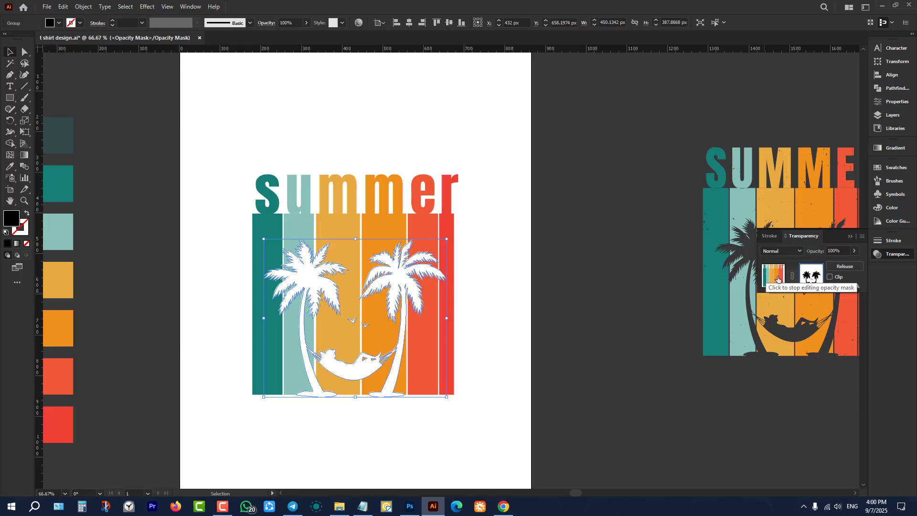
pyautogui.click(778, 280)
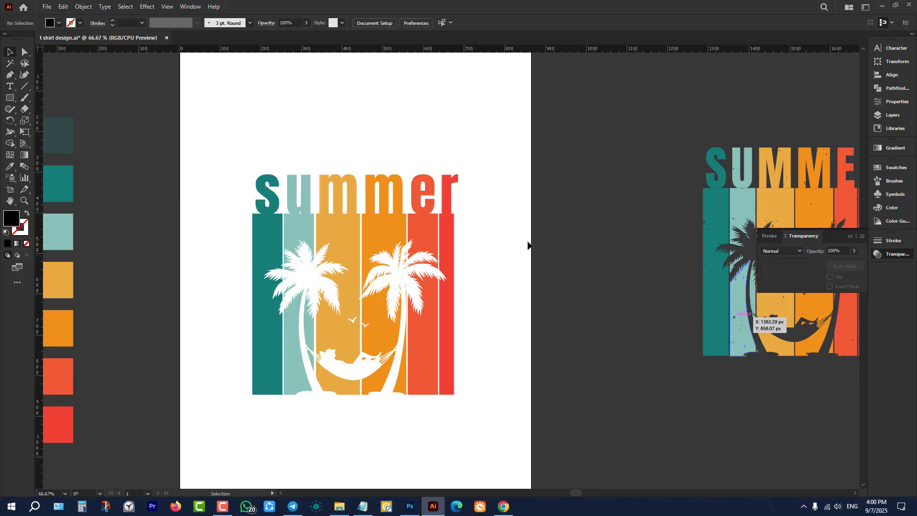
# Place a copy of the grunge texture over the summer design and centre it horizontally and vertically on the artboard.
pyautogui.click(546, 272)
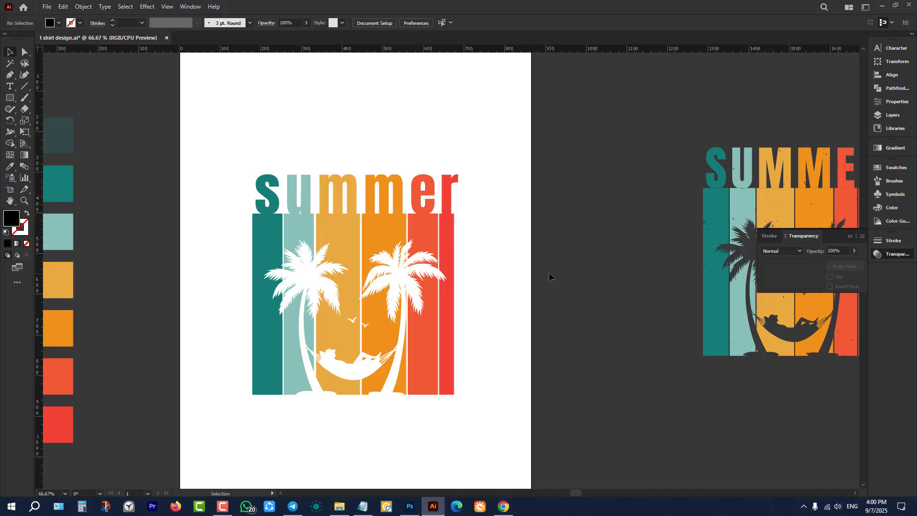
pyautogui.keyDown('alt'); pyautogui.scroll(-3, 547, 272); pyautogui.keyUp('alt')
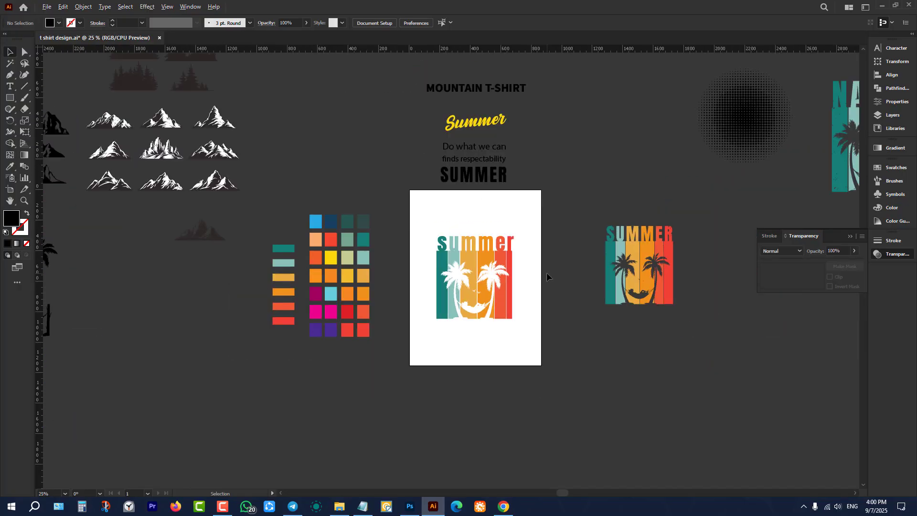
pyautogui.scroll(1, 524, 252)
pyautogui.keyDown('alt'); pyautogui.scroll(-2, 416, 266); pyautogui.keyUp('alt')
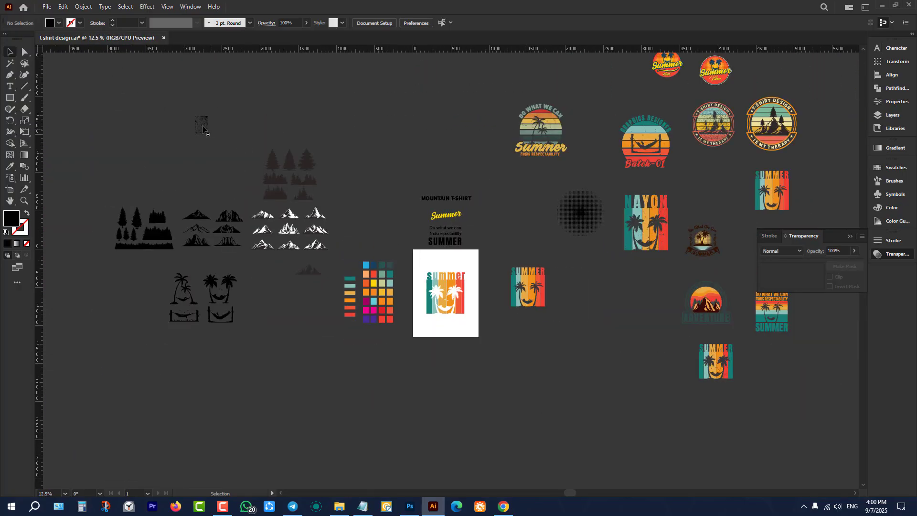
pyautogui.scroll(1, 208, 167)
pyautogui.moveTo(206, 171); pyautogui.dragTo(465, 459)
pyautogui.keyDown('alt'); pyautogui.scroll(3, 458, 338); pyautogui.keyUp('alt')
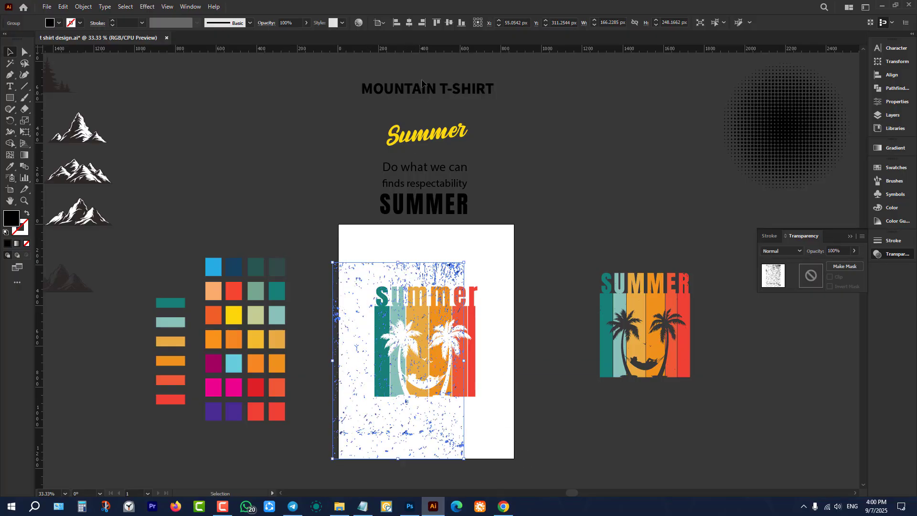
pyautogui.click(410, 23)
pyautogui.click(449, 23)
pyautogui.scroll(-3, 495, 369)
pyautogui.keyDown('alt'); pyautogui.scroll(1, 480, 332); pyautogui.keyUp('alt')
pyautogui.keyDown('alt'); pyautogui.scroll(1, 480, 331); pyautogui.keyUp('alt')
pyautogui.scroll(1, 512, 297)
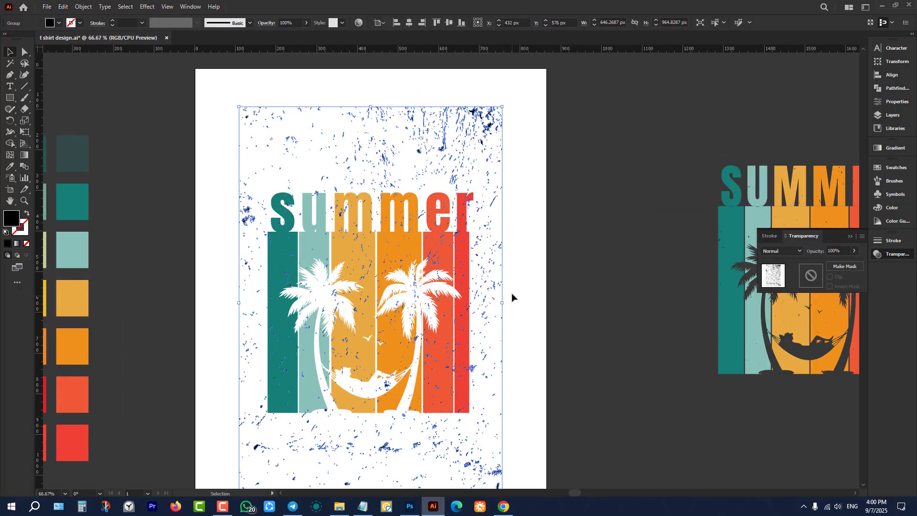
# Cut the grunge texture lying over the summer design to the clipboard.
pyautogui.click(514, 264)
pyautogui.click(479, 131)
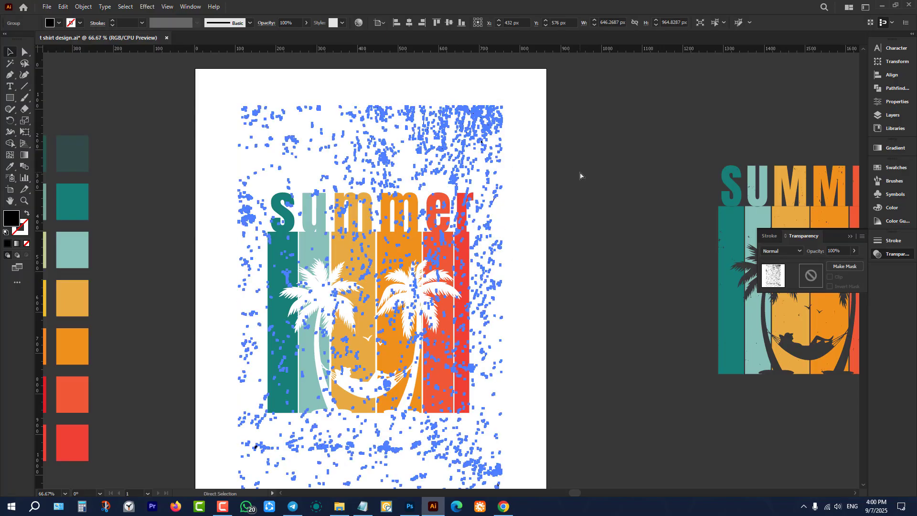
pyautogui.press('Delete')
# Paste the grunge texture in front inside the summer design's opacity mask and return to editing the artwork.
pyautogui.click(446, 253)
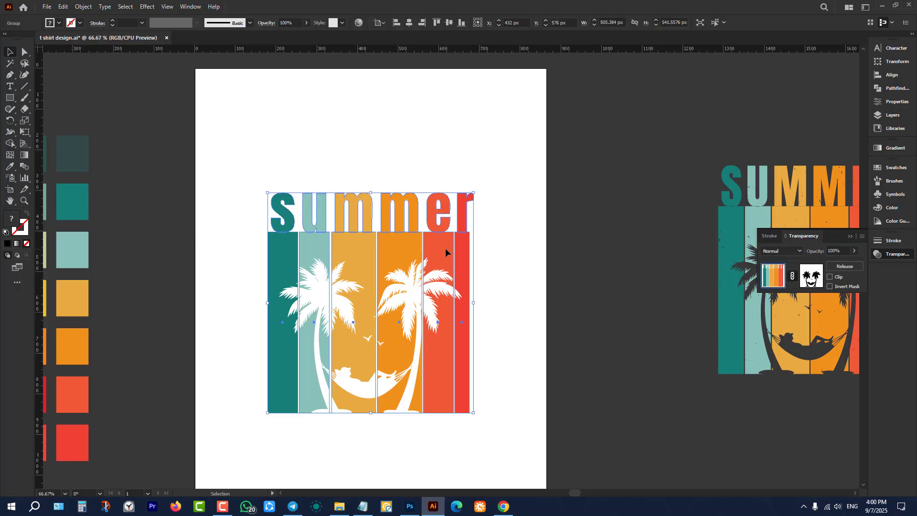
pyautogui.click(811, 276)
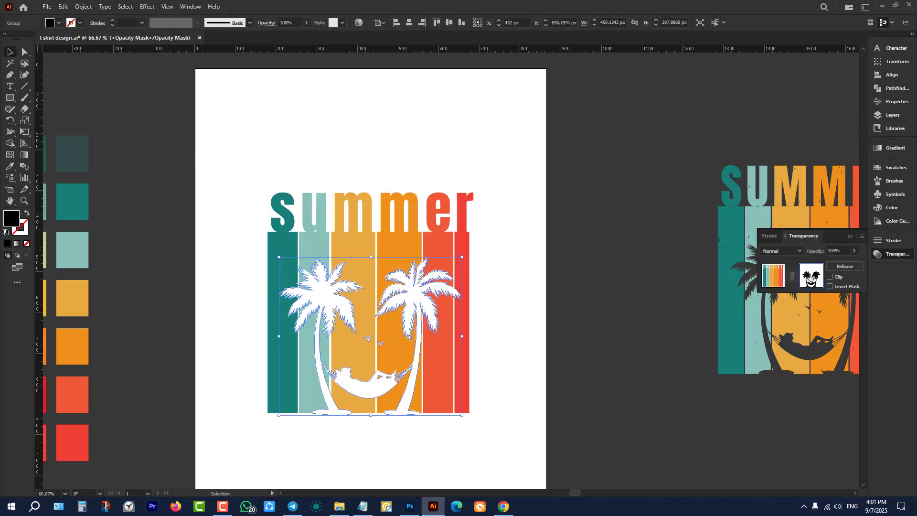
pyautogui.hotkey('ctrl', 'f')
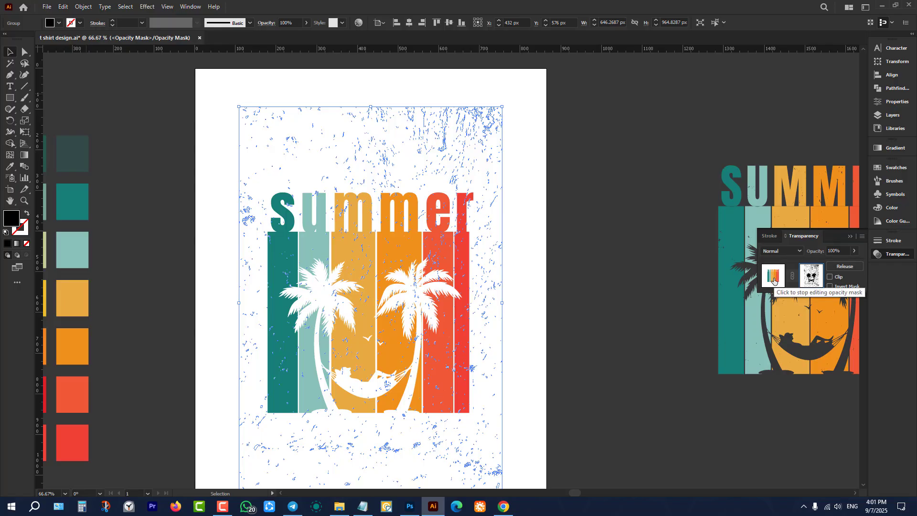
pyautogui.click(774, 281)
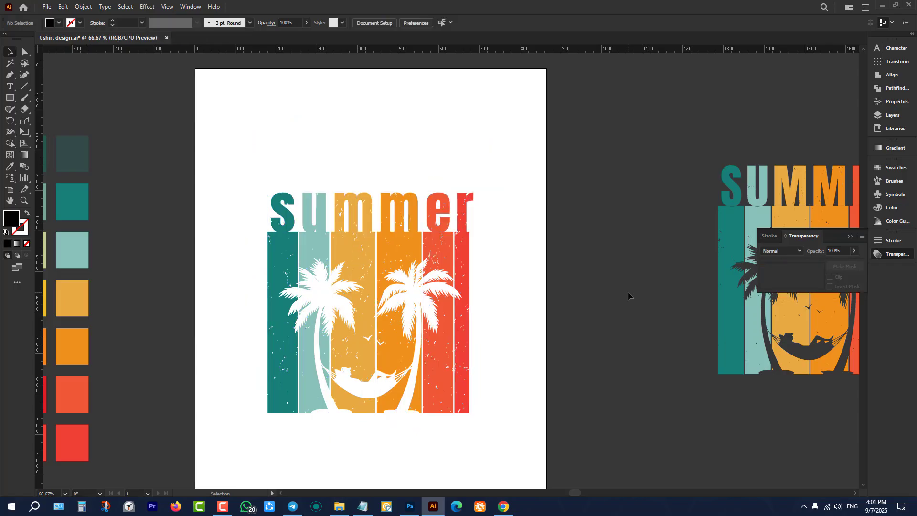
pyautogui.click(521, 320)
# Delete the finished summer design from the artboard and the SUMMER reference design beside it.
pyautogui.scroll(-3, 349, 291)
pyautogui.click(357, 293)
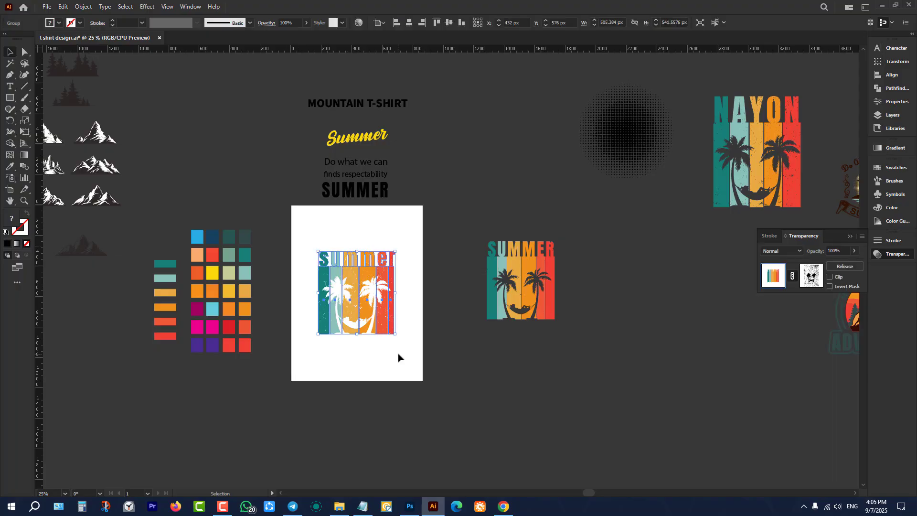
pyautogui.press('Delete')
pyautogui.scroll(-3, 519, 297)
pyautogui.scroll(-2, 519, 297)
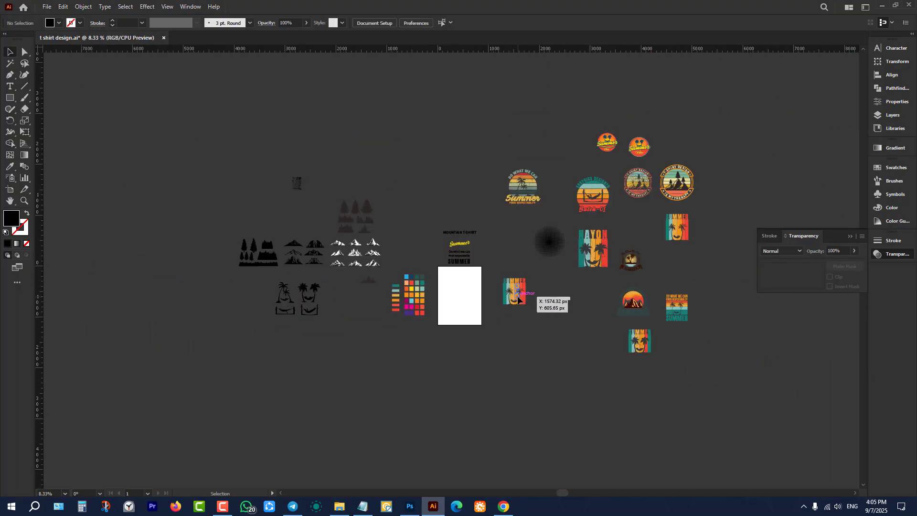
pyautogui.click(512, 292)
pyautogui.press('Delete')
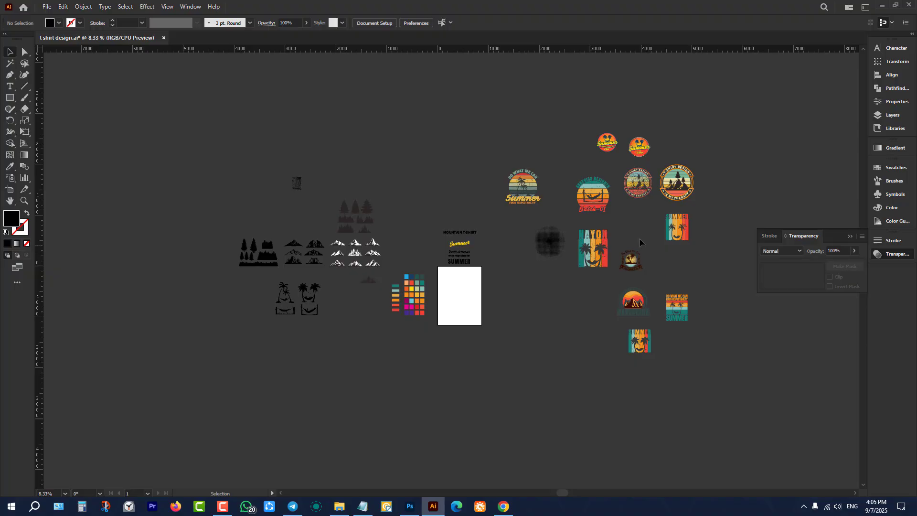
# Place a copy of the round "Graphics Designer Batch-01" hammock badge beside the empty artboard as a reference.
pyautogui.scroll(3, 625, 208)
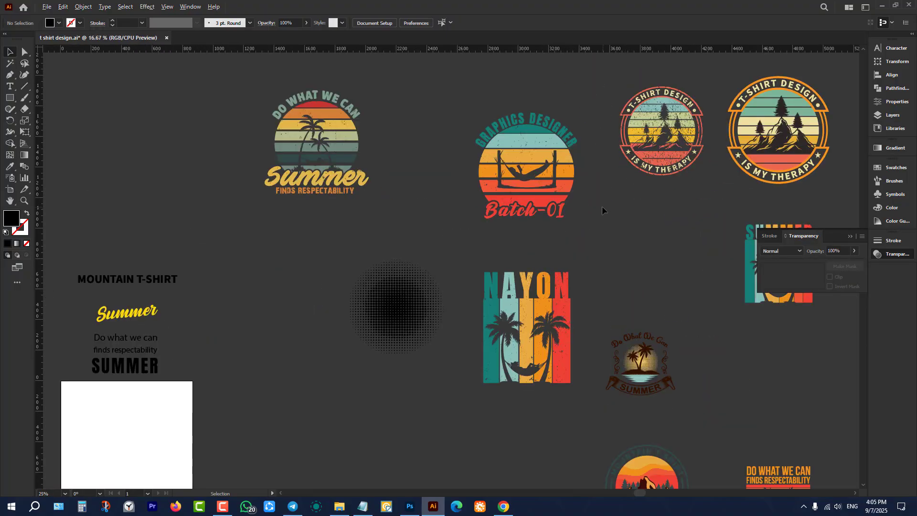
pyautogui.scroll(-3, 602, 205)
pyautogui.moveTo(585, 193); pyautogui.dragTo(504, 289)
pyautogui.click(487, 339)
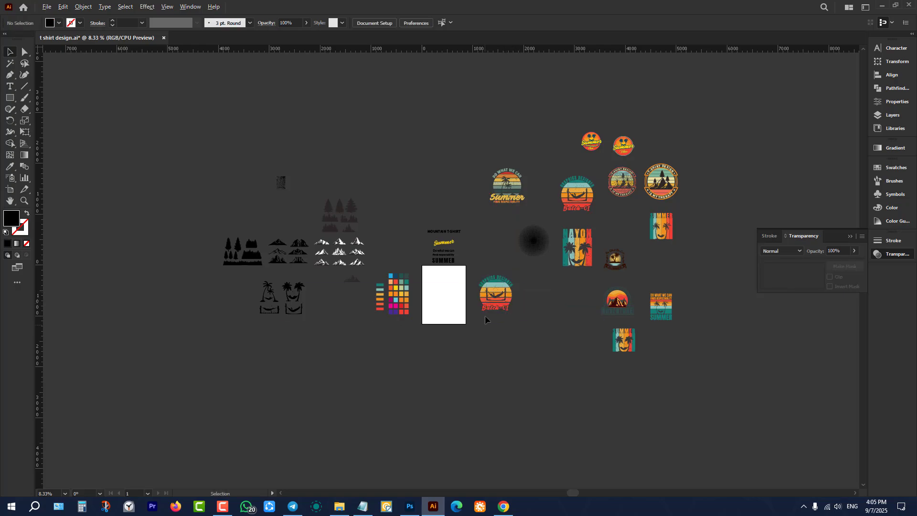
pyautogui.scroll(5, 499, 303)
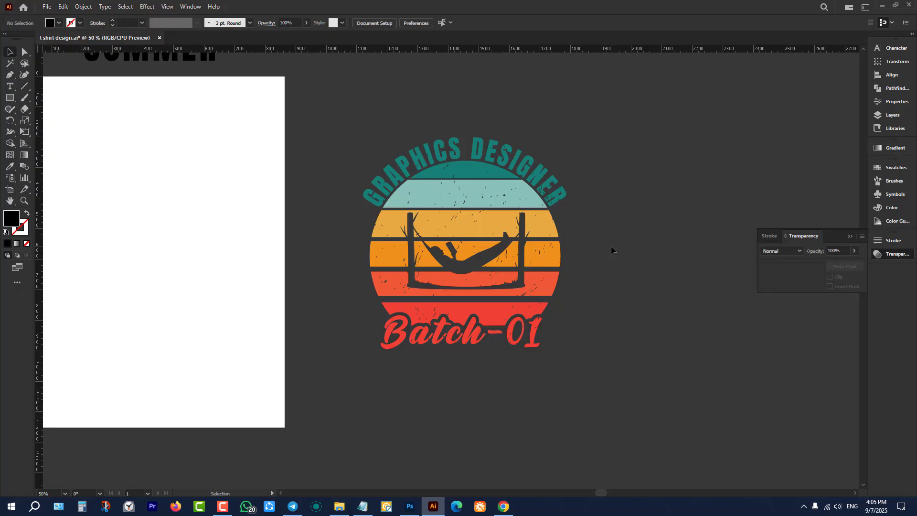
pyautogui.click(537, 252)
pyautogui.click(632, 295)
pyautogui.scroll(-2, 633, 296)
pyautogui.scroll(2, 426, 291)
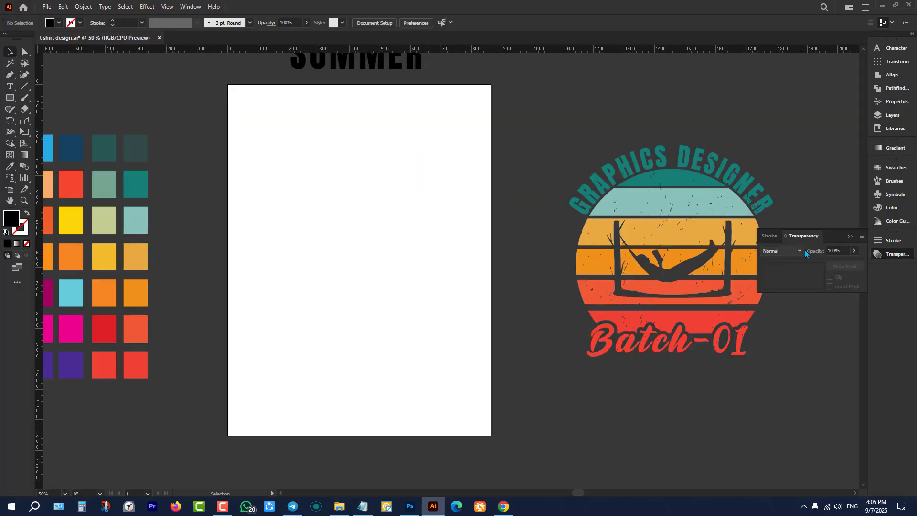
# Hide the Transparency panel and draw a black circle about 577 px in diameter, centred horizontally and vertically on the artboard.
pyautogui.click(851, 236)
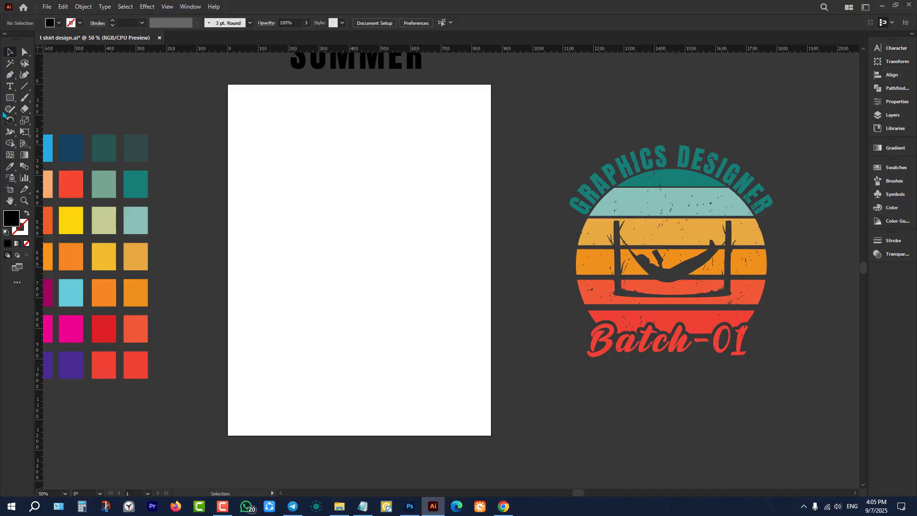
pyautogui.click(9, 98)
pyautogui.click(44, 125)
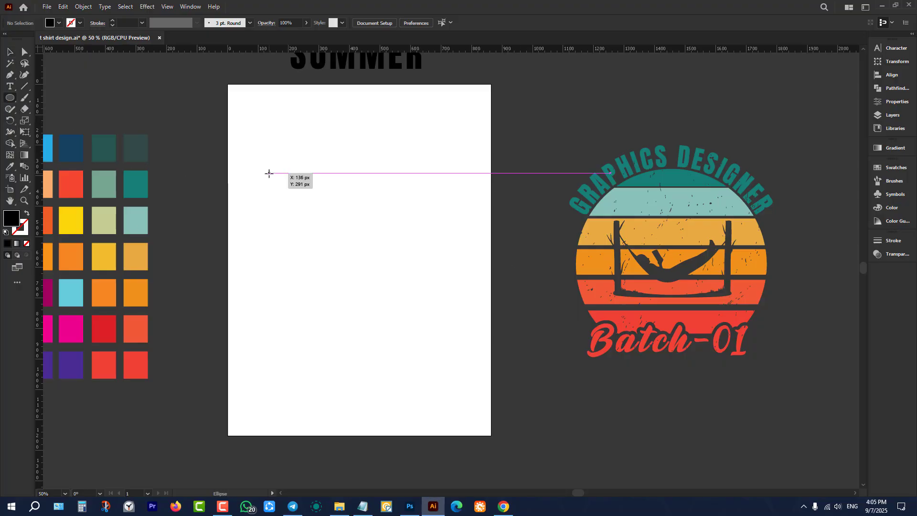
pyautogui.moveTo(269, 172); pyautogui.dragTo(440, 348)
pyautogui.click(10, 51)
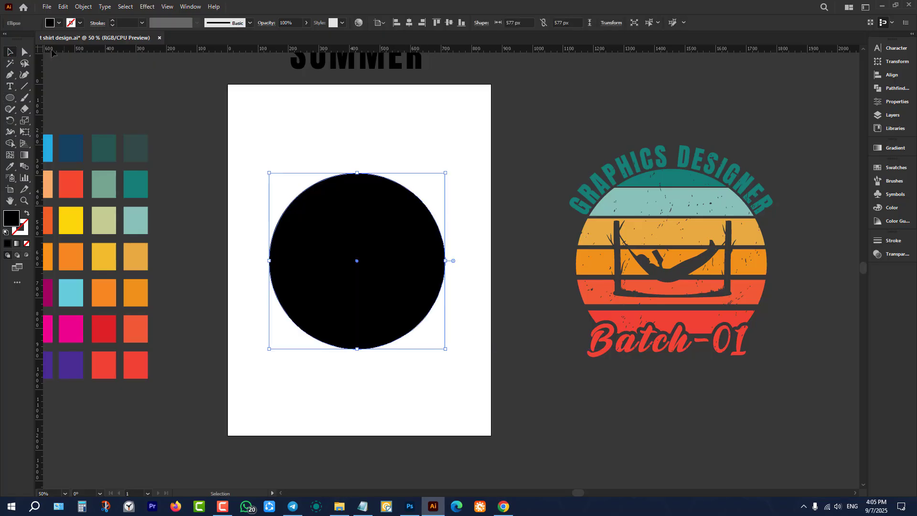
pyautogui.click(409, 22)
pyautogui.click(449, 23)
pyautogui.click(445, 133)
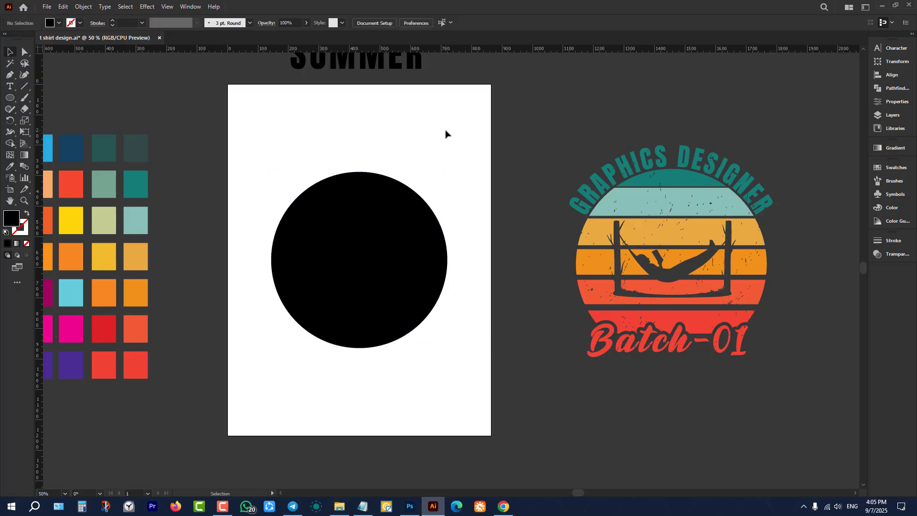
# Draw a horizontal line about 608 px long across the upper part of the black circle.
pyautogui.click(24, 88)
pyautogui.scroll(1, 348, 139)
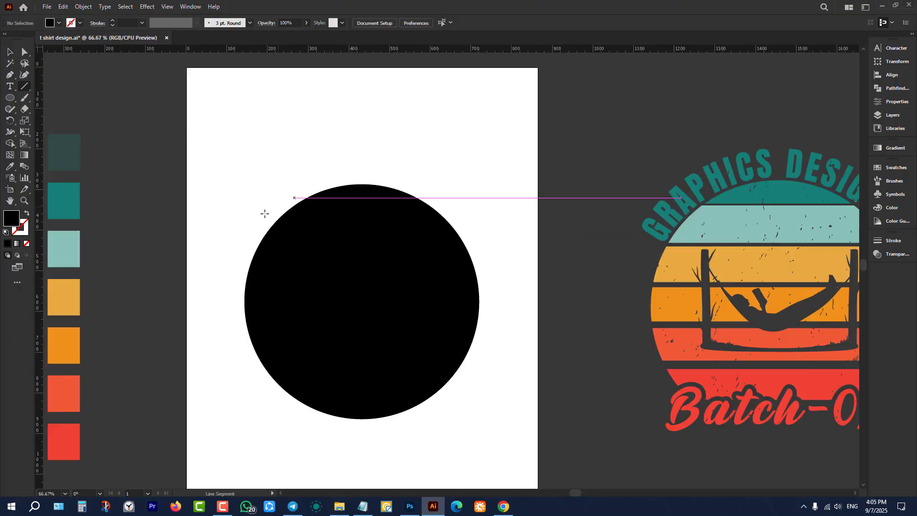
pyautogui.moveTo(251, 209); pyautogui.dragTo(497, 214)
pyautogui.press('v')
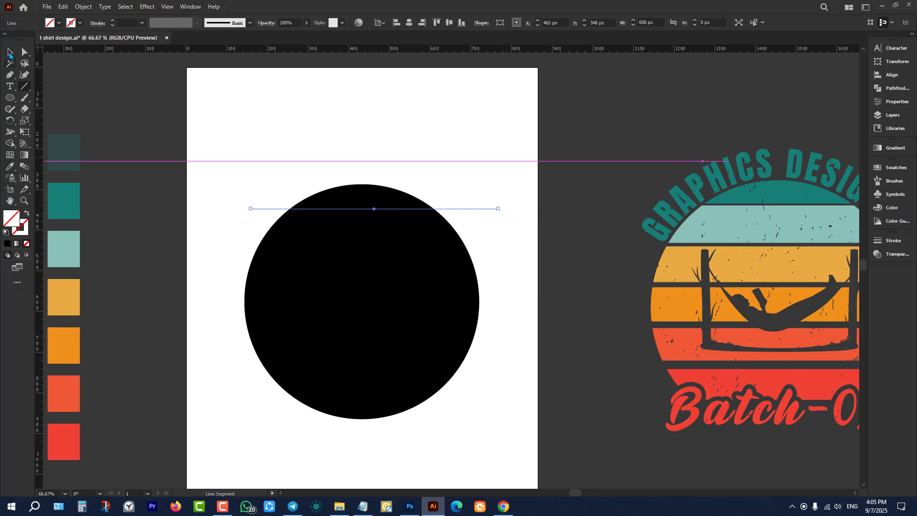
# Give the line a 7 pt stroke and centre it horizontally on the artboard.
pyautogui.click(112, 22)
pyautogui.click(113, 22)
pyautogui.click(113, 22)
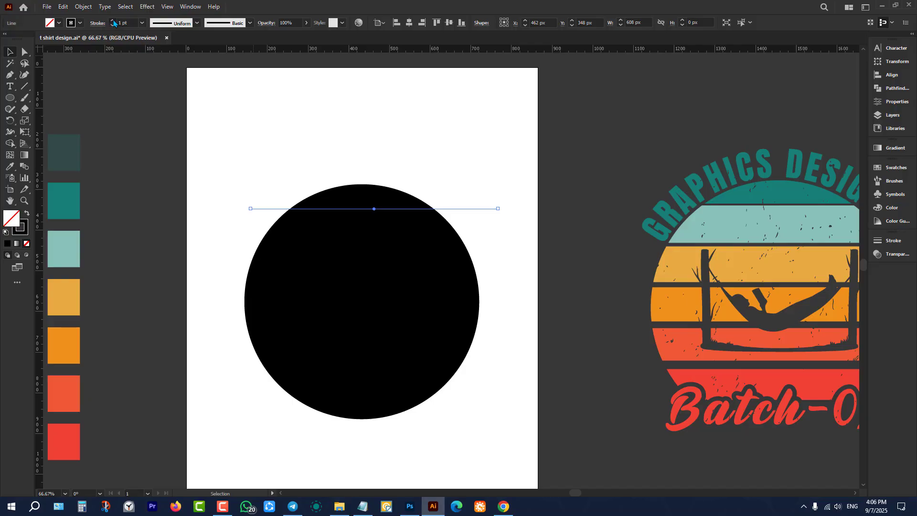
pyautogui.click(113, 21)
pyautogui.click(114, 21)
pyautogui.click(113, 22)
pyautogui.click(114, 21)
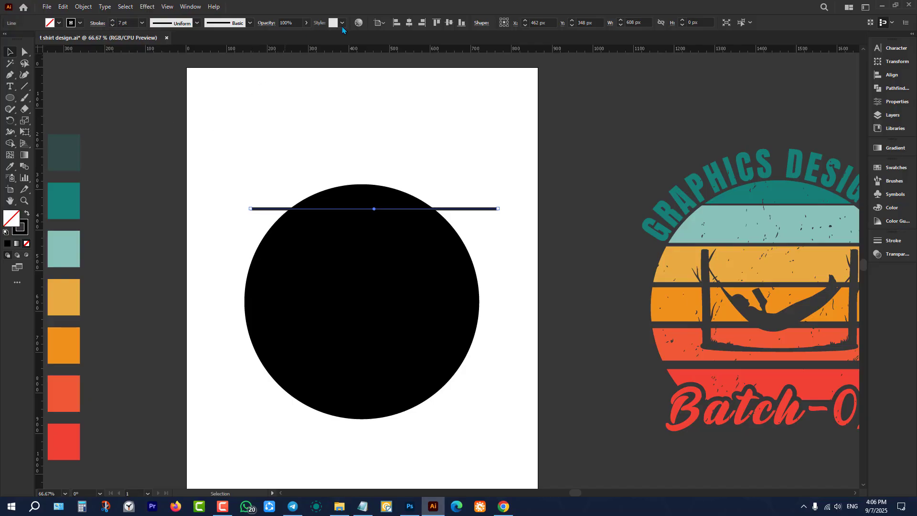
pyautogui.click(410, 22)
pyautogui.click(413, 110)
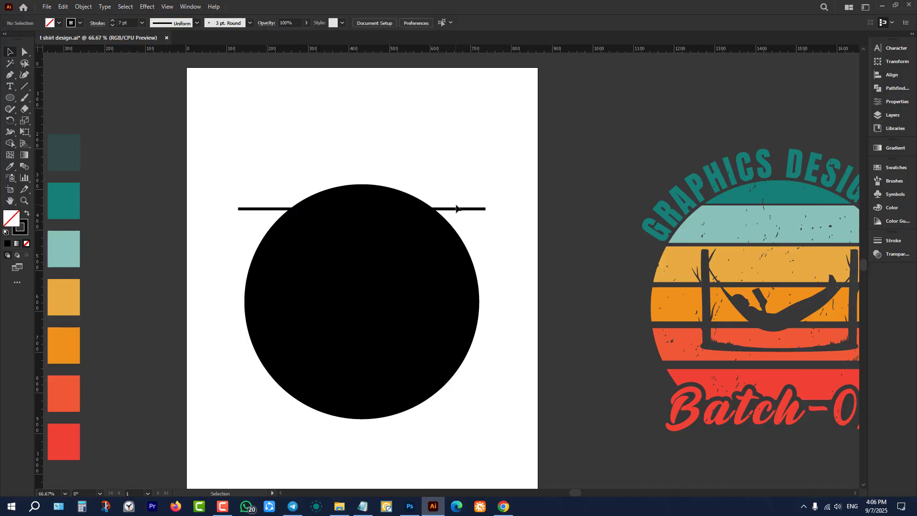
# Copy the line straight down to the lower part of the circle, at about Y 784.5 px.
pyautogui.moveTo(466, 209); pyautogui.dragTo(458, 389)
pyautogui.click(465, 421)
pyautogui.click(483, 386)
# Compare with the stripe gaps of the reference badge and set the upper line's stroke weight to 10 pt.
pyautogui.scroll(-2, 286, 311)
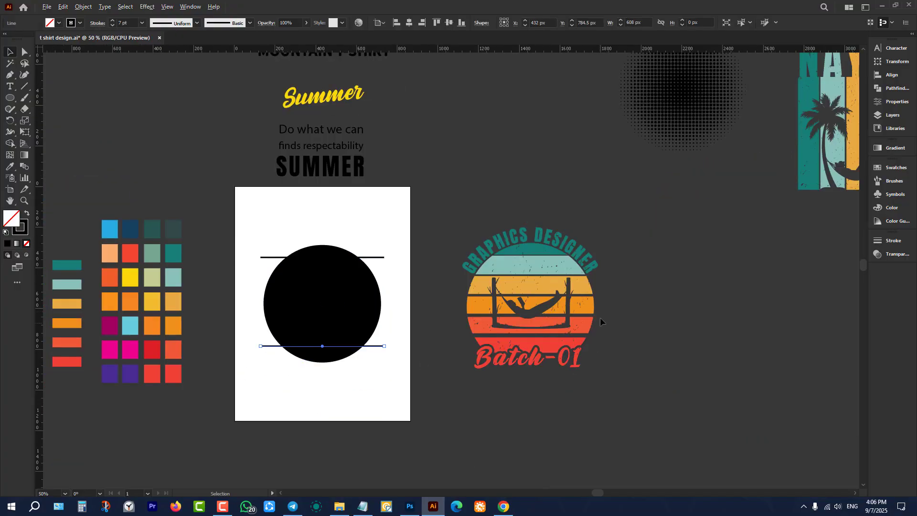
pyautogui.scroll(3, 602, 318)
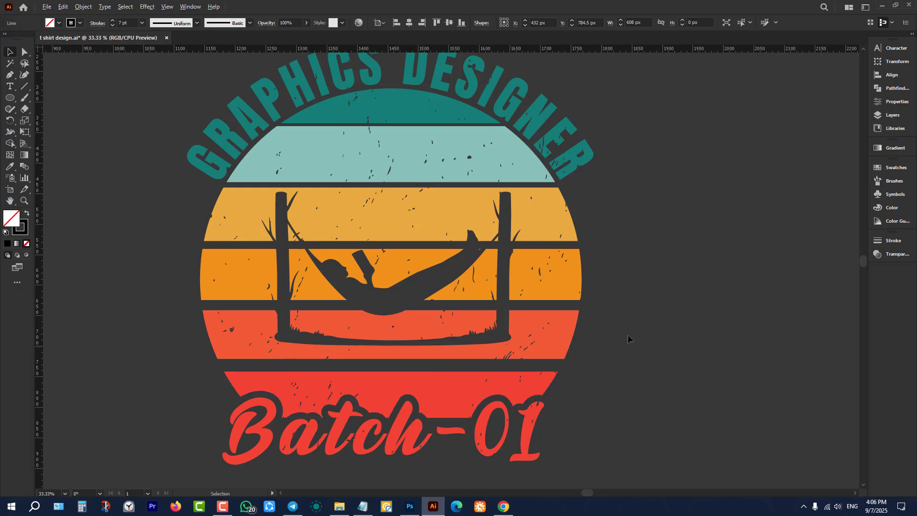
pyautogui.scroll(-4, 629, 337)
pyautogui.scroll(2, 445, 315)
pyautogui.scroll(1, 459, 230)
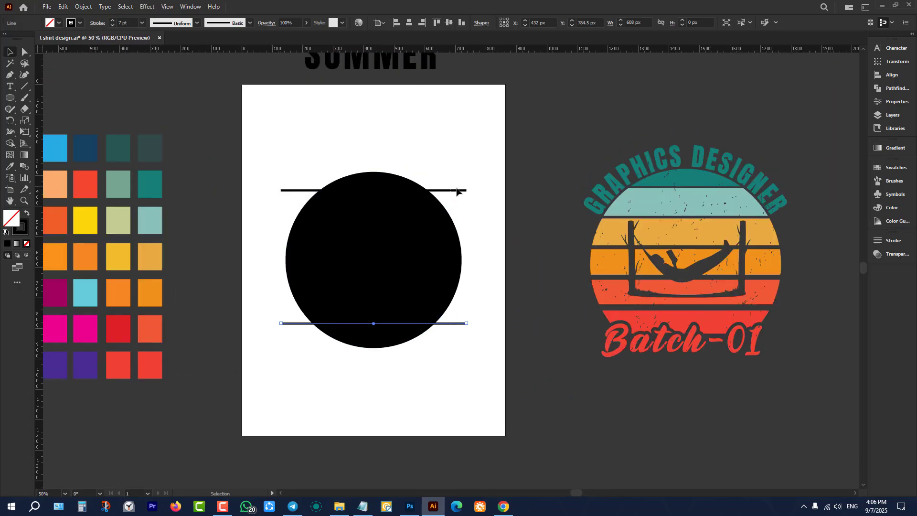
pyautogui.scroll(4, 700, 186)
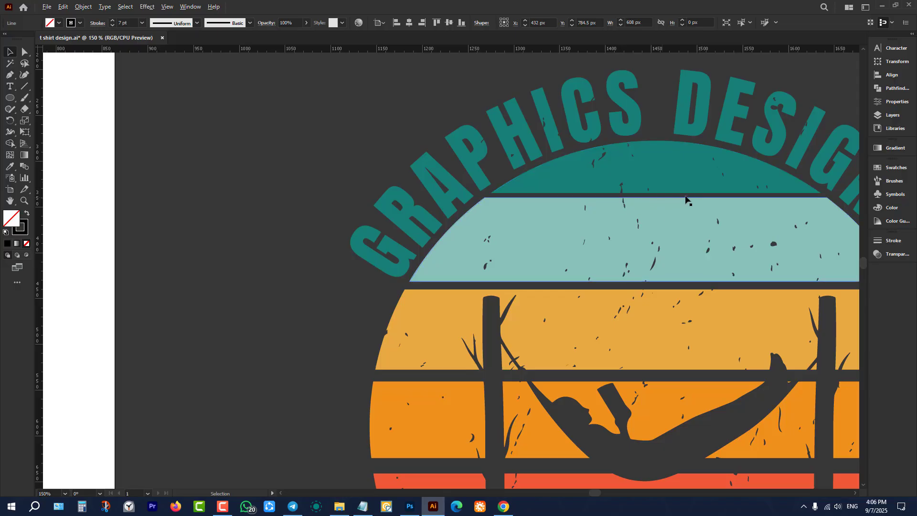
pyautogui.scroll(-3, 358, 205)
pyautogui.moveTo(352, 180); pyautogui.dragTo(386, 213)
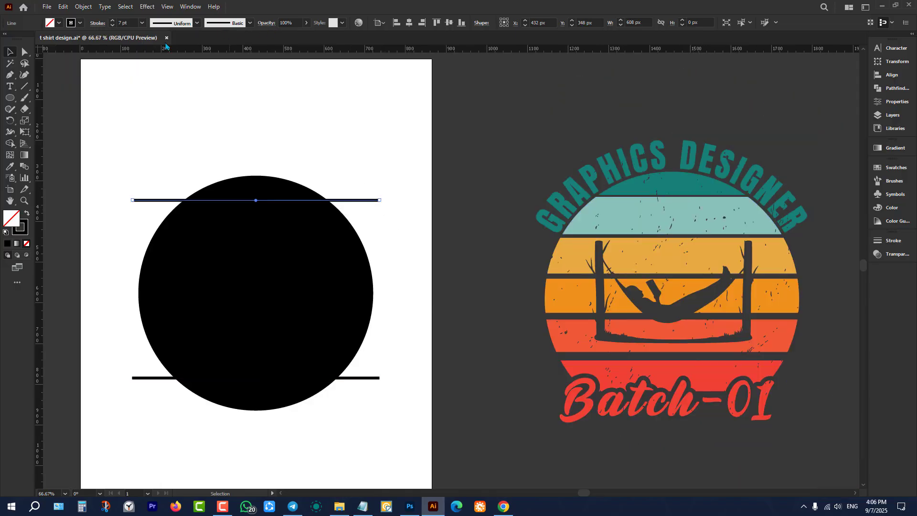
pyautogui.scroll(1, 134, 23)
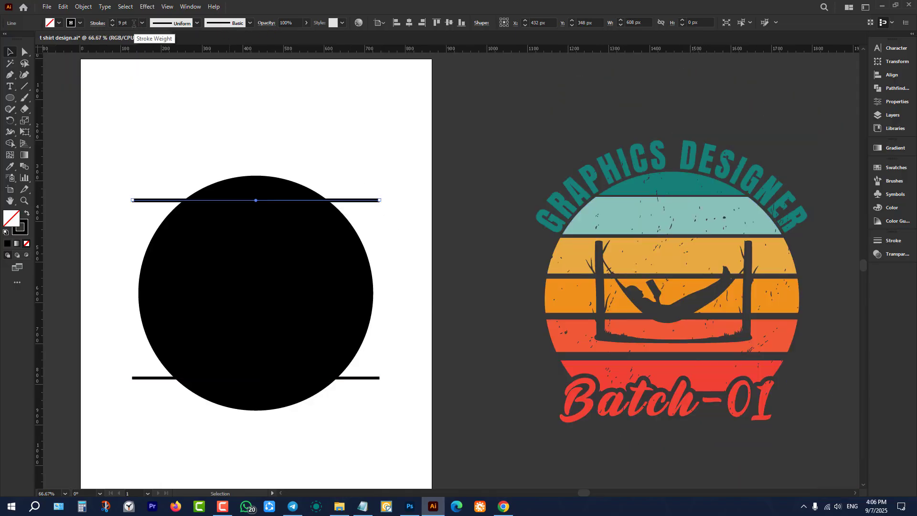
pyautogui.scroll(1, 133, 23)
pyautogui.click(371, 141)
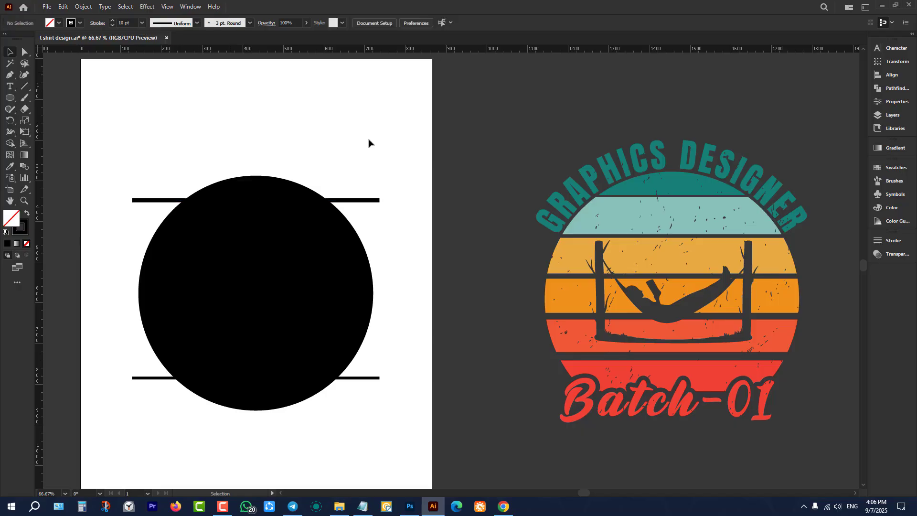
# Set the stroke weight of the line across the circle's lower part to 40 pt.
pyautogui.scroll(-2, 418, 328)
pyautogui.moveTo(395, 314); pyautogui.dragTo(370, 379)
pyautogui.click(142, 23)
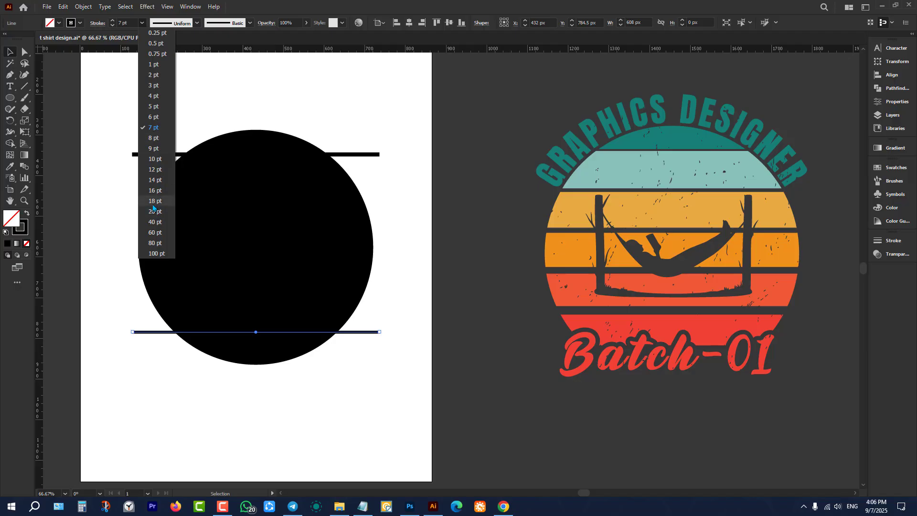
pyautogui.click(158, 222)
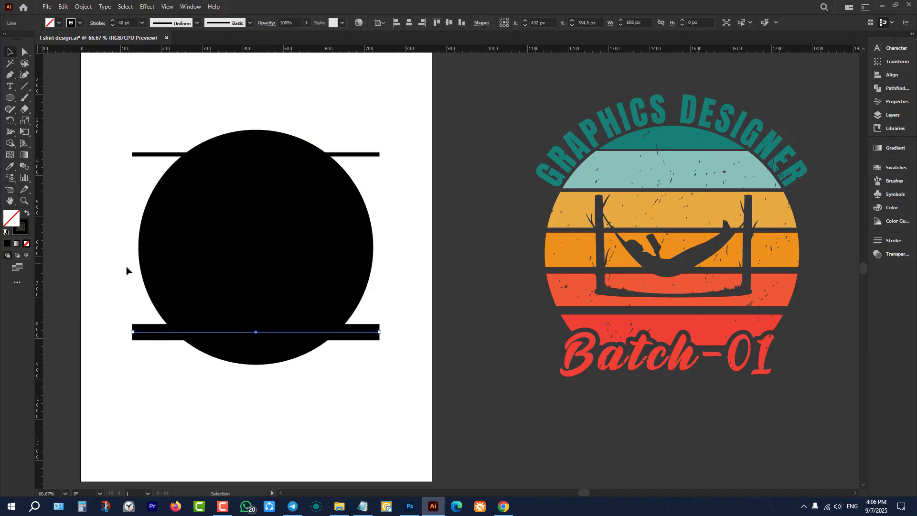
# Try stroke weights of 20 pt and 30 pt on the line across the circle's lower part.
pyautogui.click(142, 24)
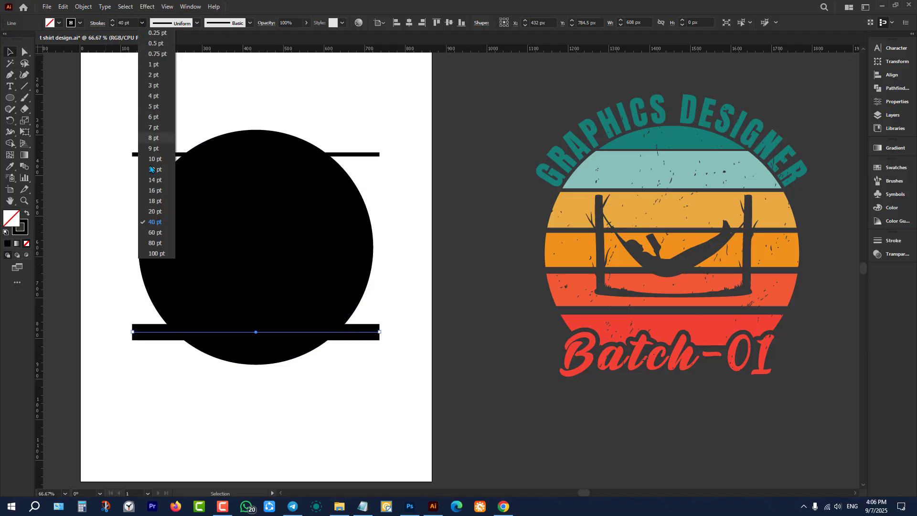
pyautogui.click(157, 216)
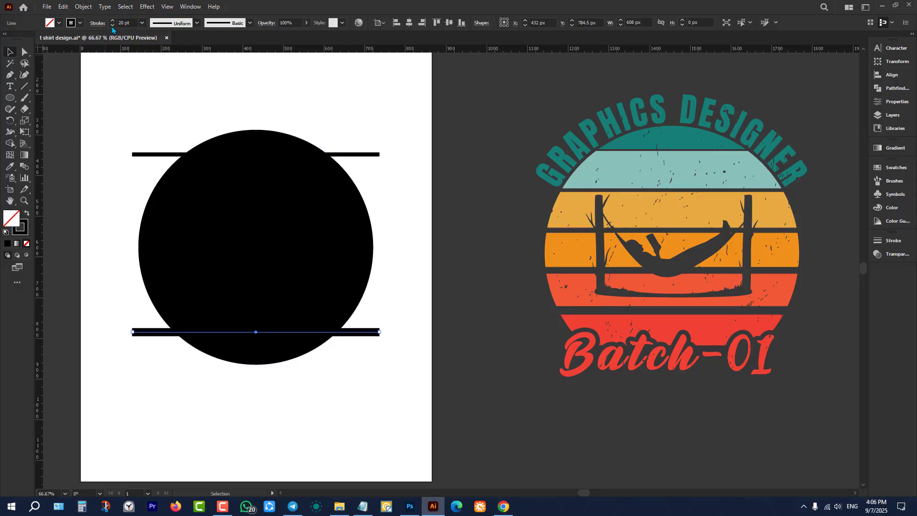
pyautogui.click(132, 23)
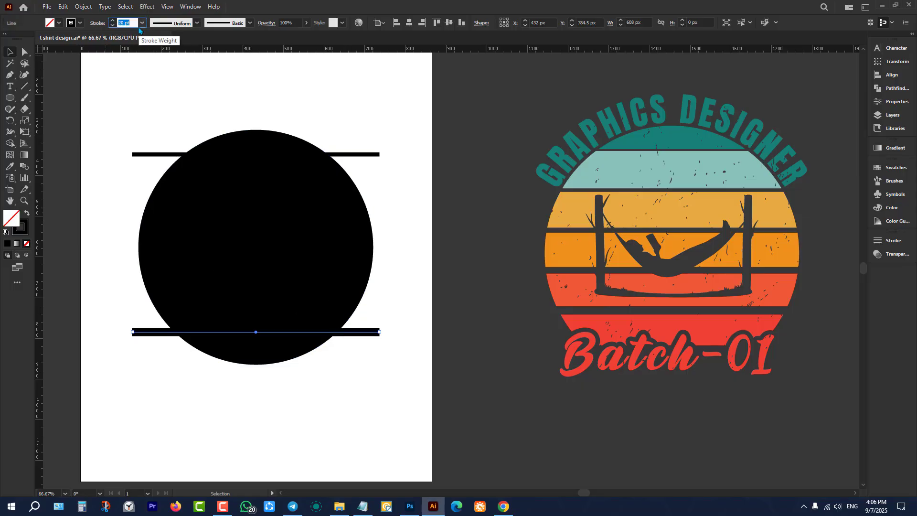
pyautogui.write('30')
pyautogui.press('Return')
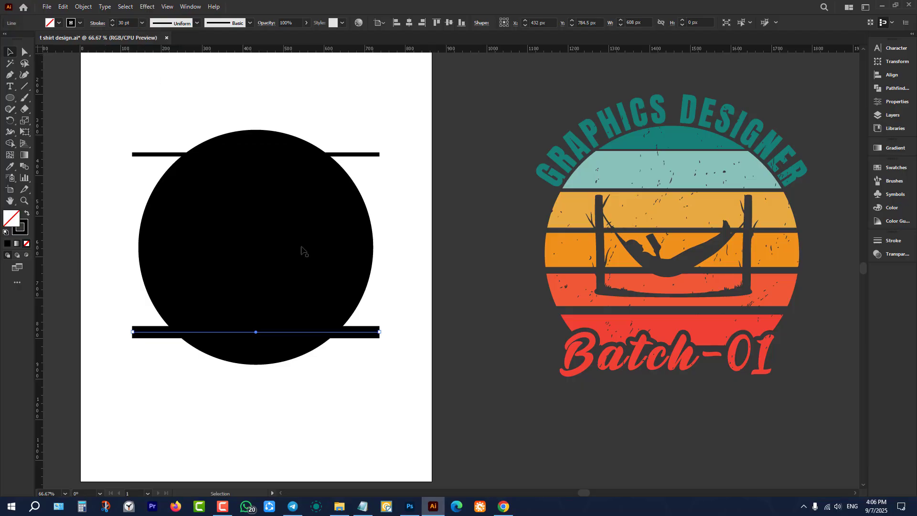
pyautogui.click(377, 364)
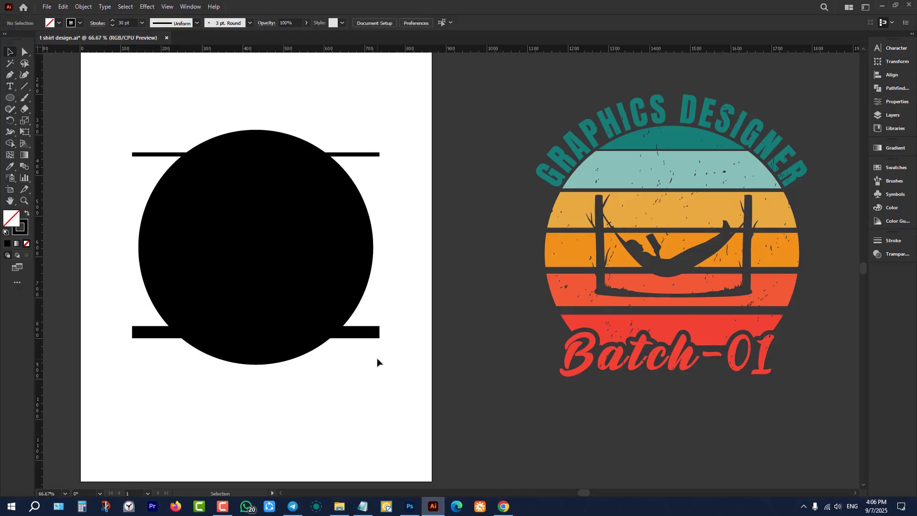
# Set the lower line's stroke weight to 25 pt.
pyautogui.click(372, 332)
pyautogui.scroll(-4, 136, 23)
pyautogui.scroll(-1, 136, 24)
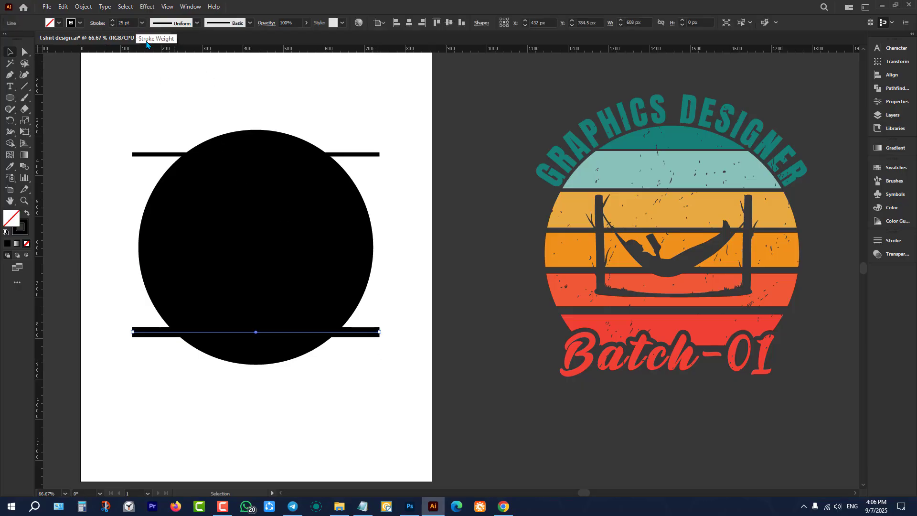
pyautogui.click(165, 96)
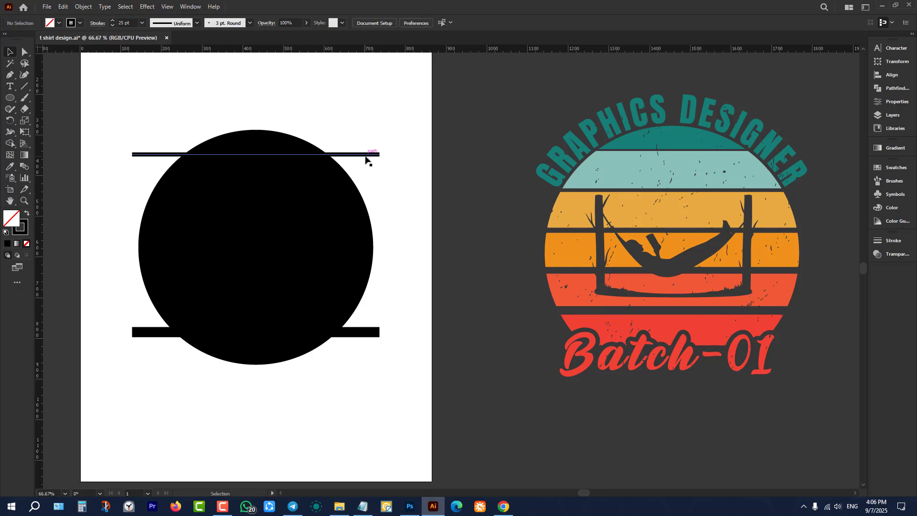
# Change the stroke colour of both horizontal lines to yellow so they stand out against the black circle.
pyautogui.click(376, 334)
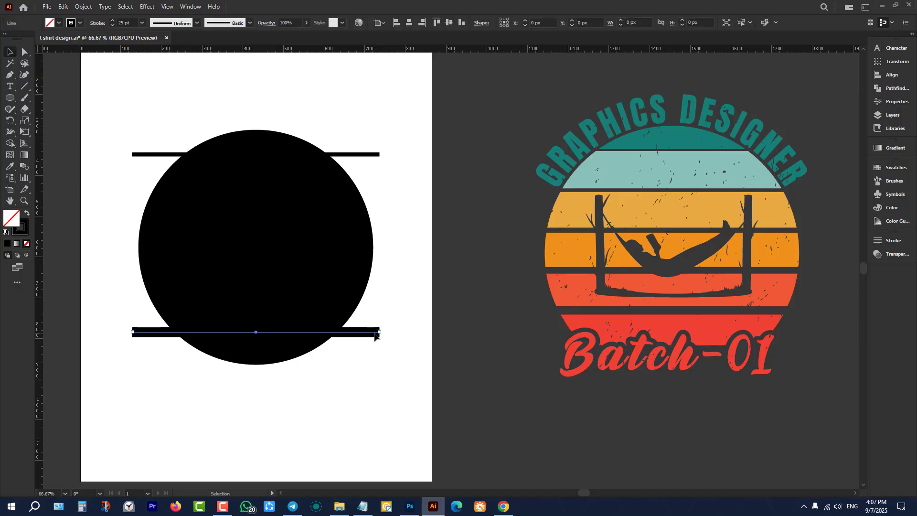
pyautogui.keyDown('shift'); pyautogui.click(359, 155); pyautogui.keyUp('shift')
pyautogui.click(79, 23)
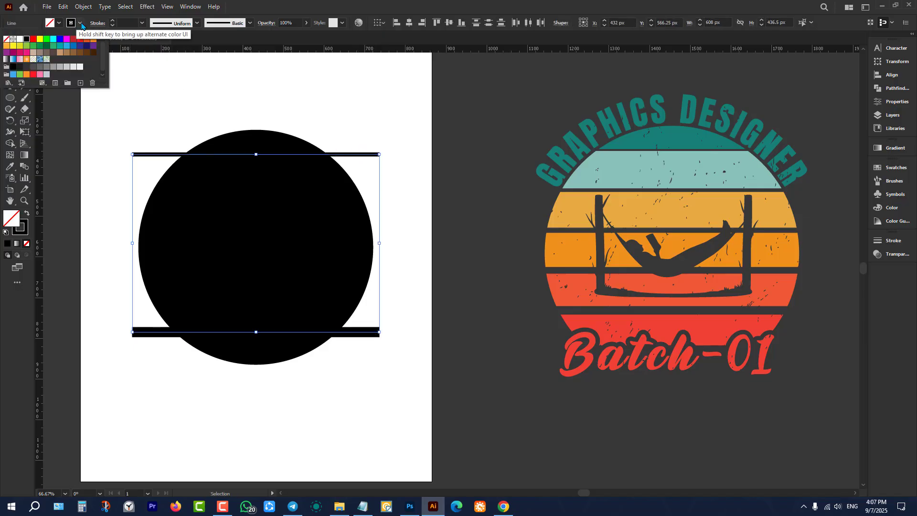
pyautogui.click(41, 42)
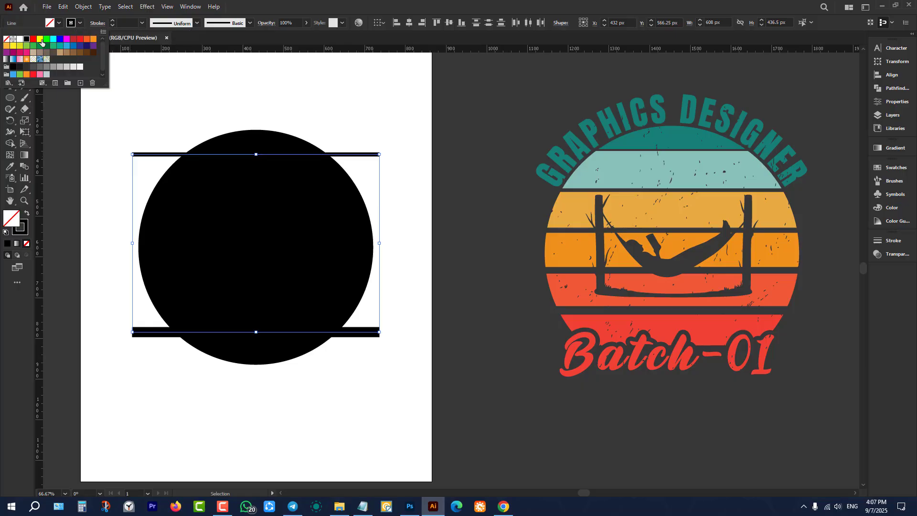
pyautogui.click(381, 129)
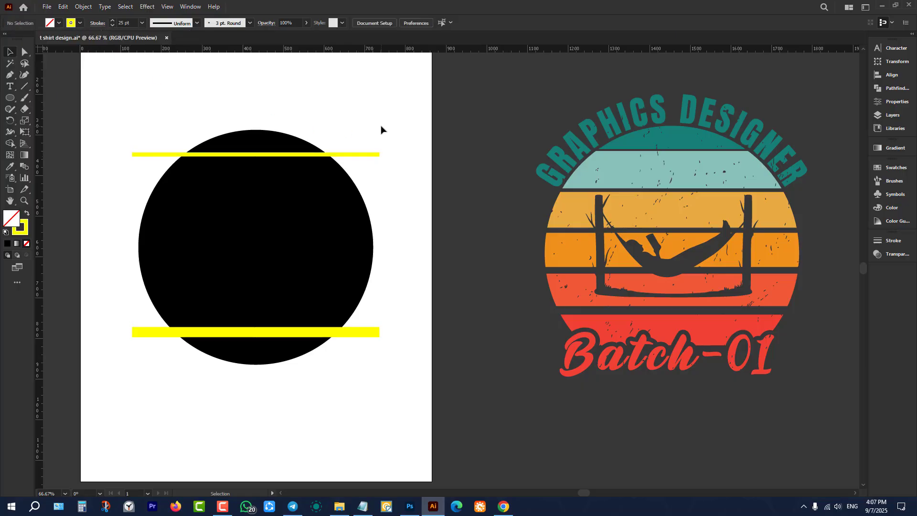
# Blend the upper yellow line into the thicker lower one with the Blend tool.
pyautogui.click(365, 155)
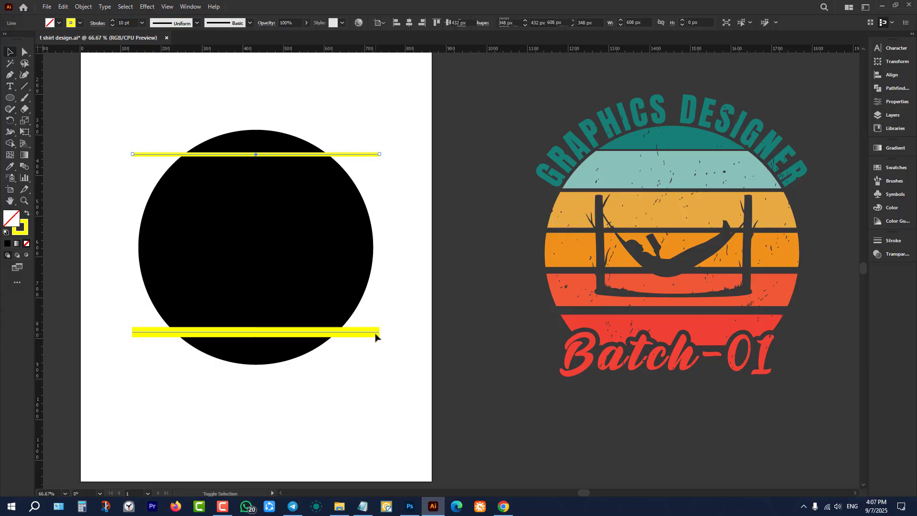
pyautogui.keyDown('shift'); pyautogui.click(376, 331); pyautogui.keyUp('shift')
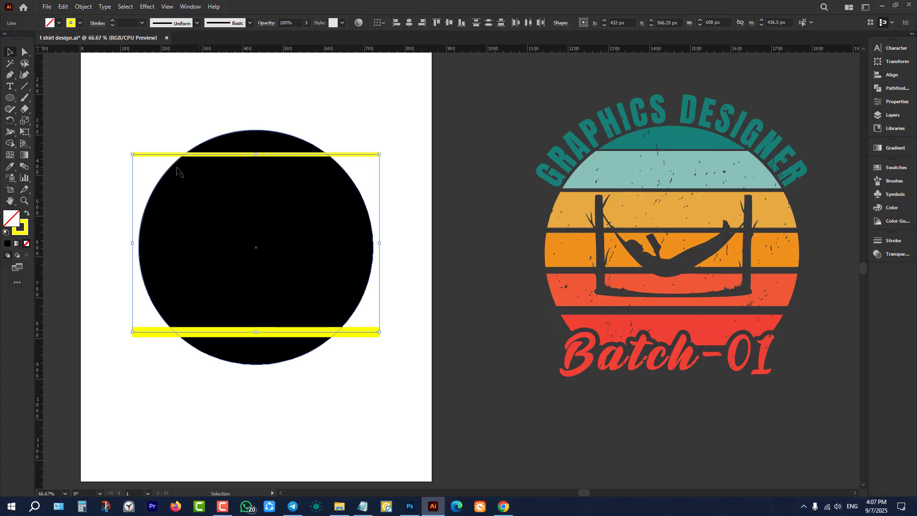
pyautogui.click(26, 169)
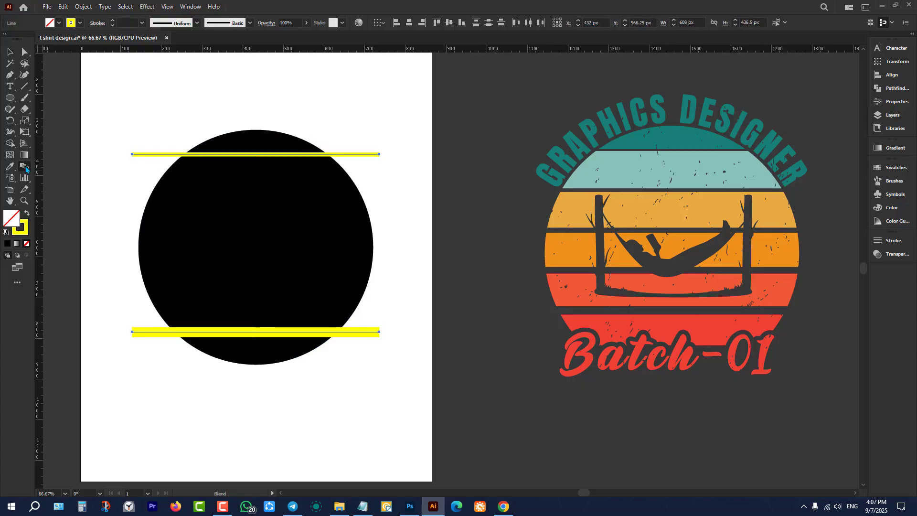
pyautogui.press('v')
pyautogui.press('w')
pyautogui.click(155, 154)
pyautogui.click(157, 334)
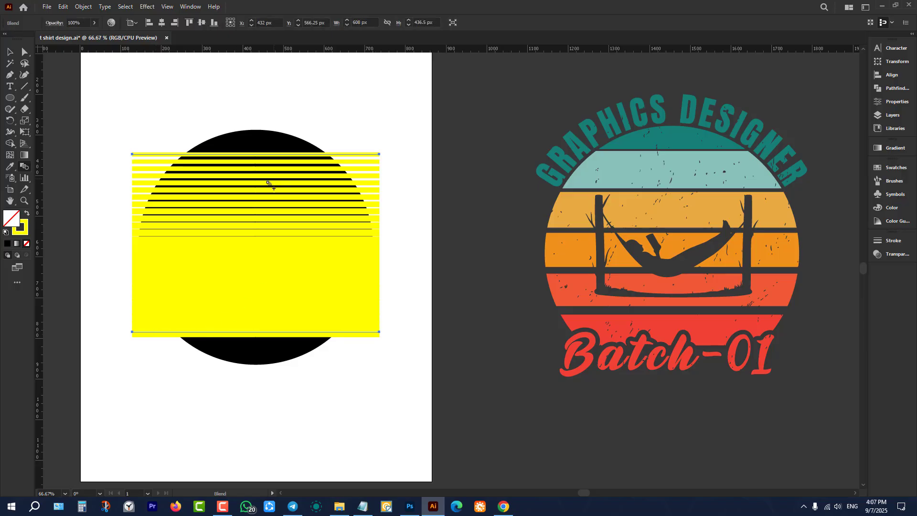
# Set the blend spacing to Specified Steps with 4 steps between the two lines.
pyautogui.doubleClick(24, 167)
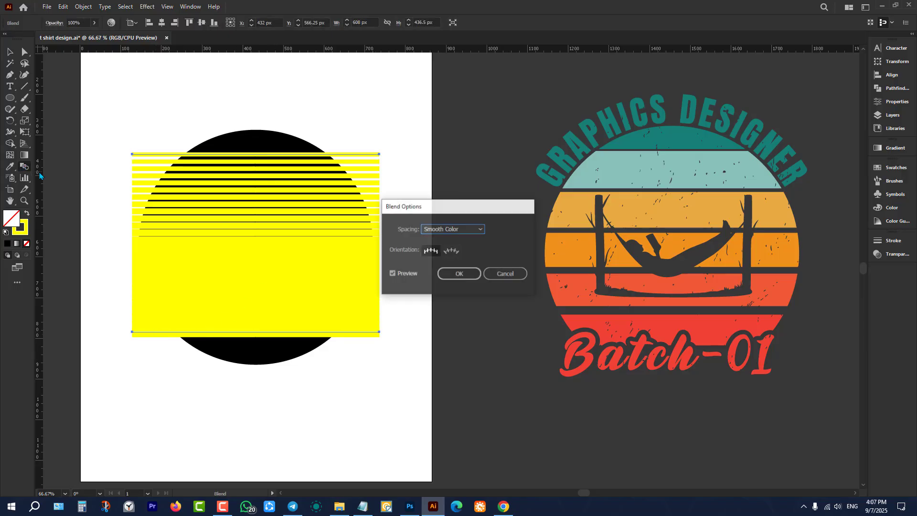
pyautogui.click(453, 230)
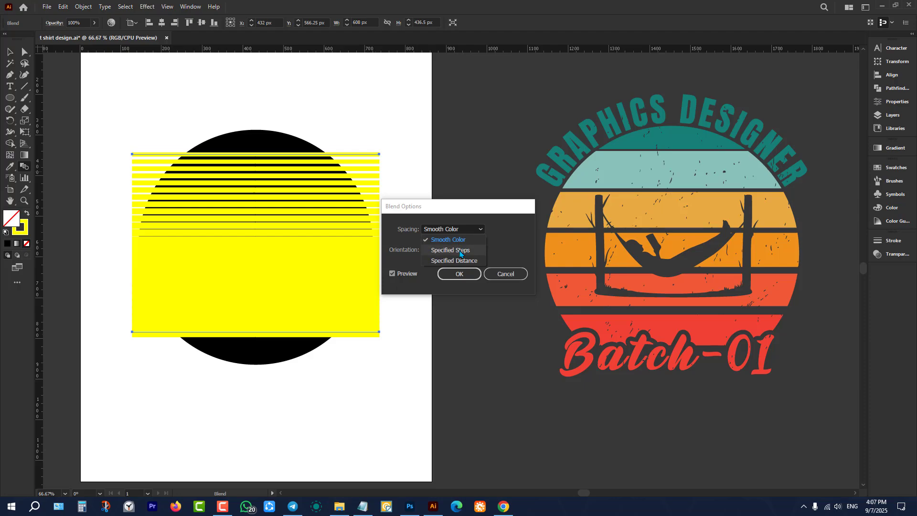
pyautogui.click(460, 251)
pyautogui.doubleClick(509, 229)
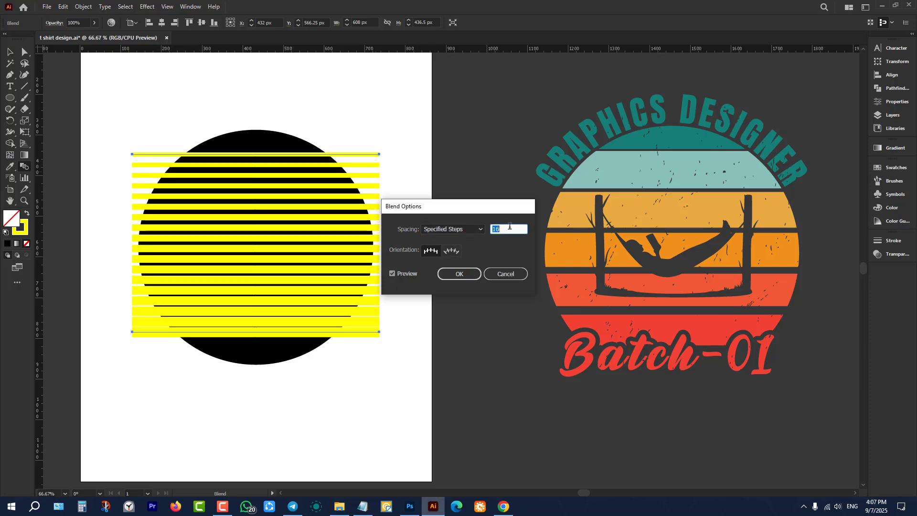
pyautogui.write('6')
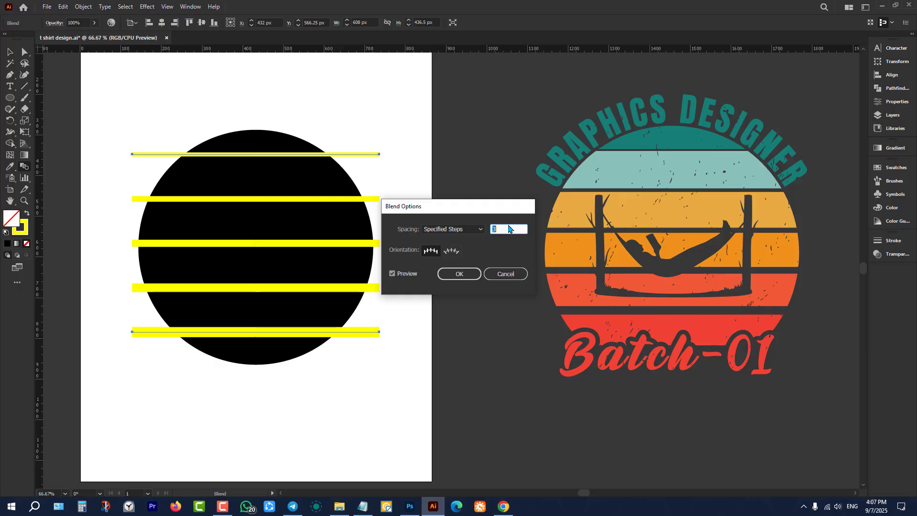
pyautogui.press('Up')
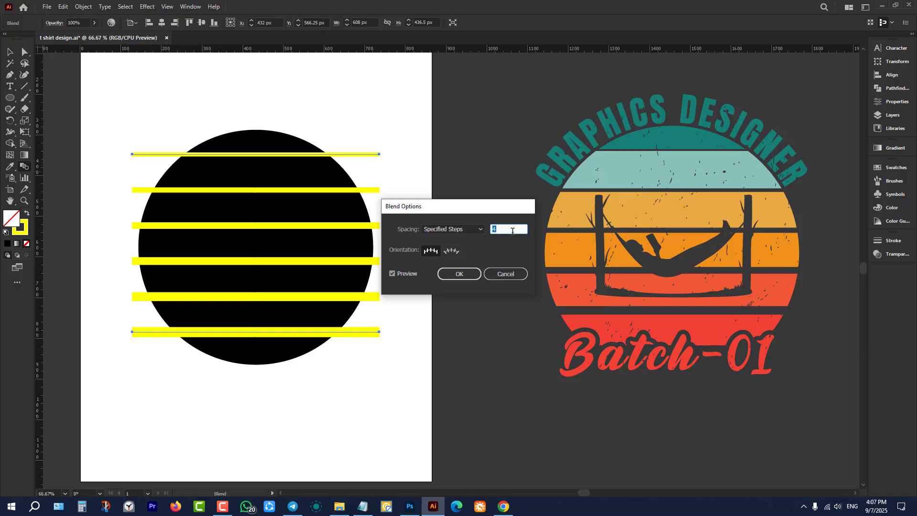
pyautogui.click(458, 274)
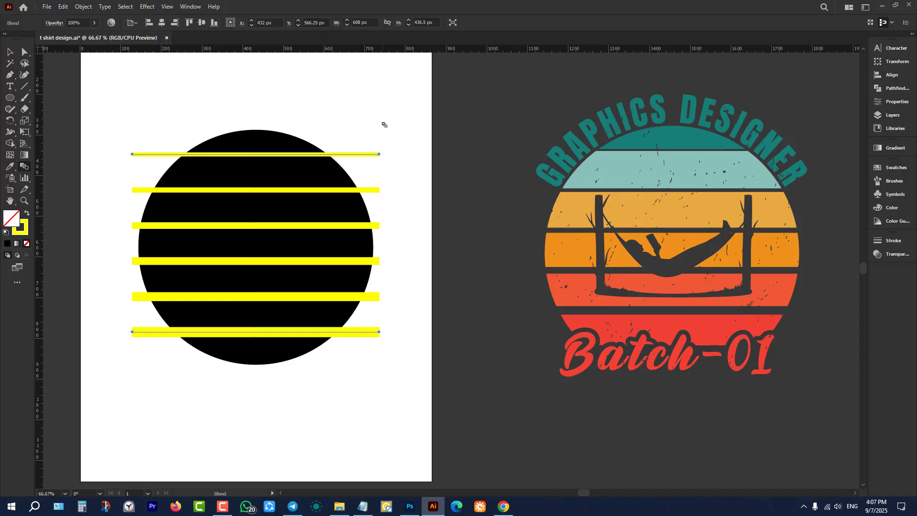
# Expand the blend into separate lines, and expand their strokes into filled yellow bars.
pyautogui.click(7, 57)
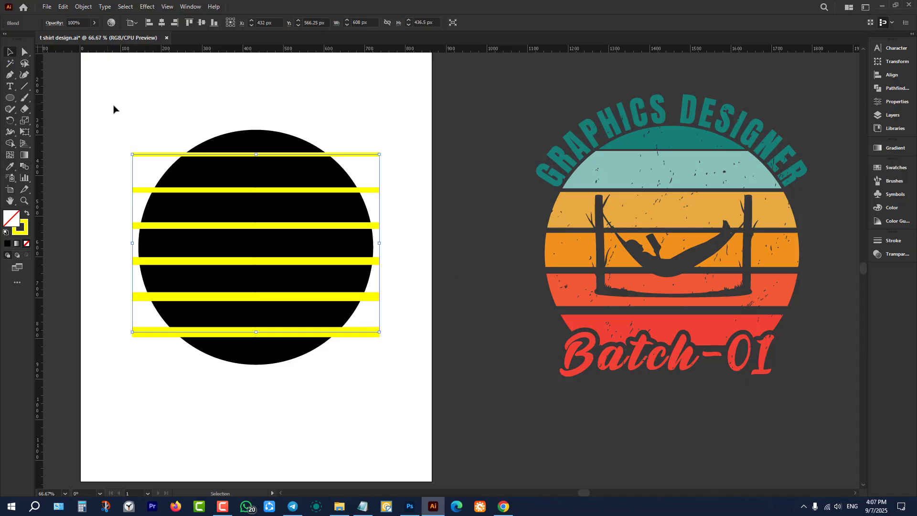
pyautogui.click(83, 7)
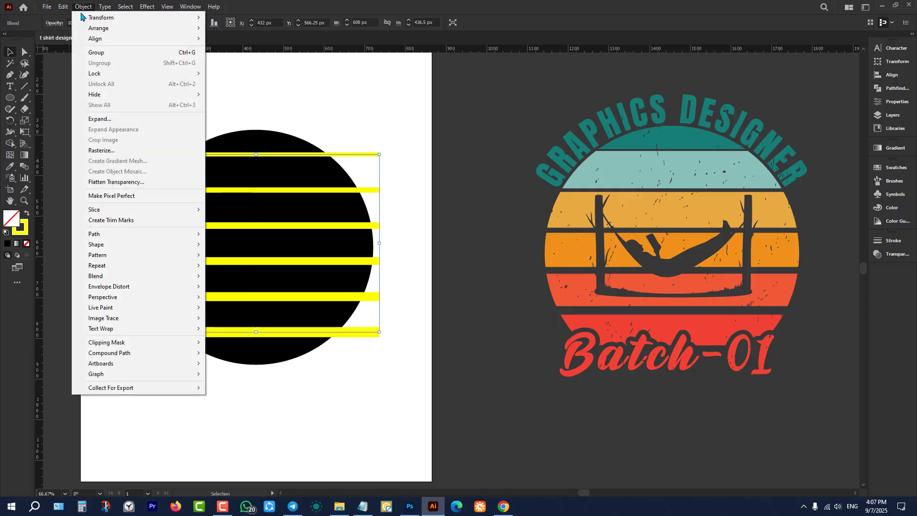
pyautogui.click(102, 120)
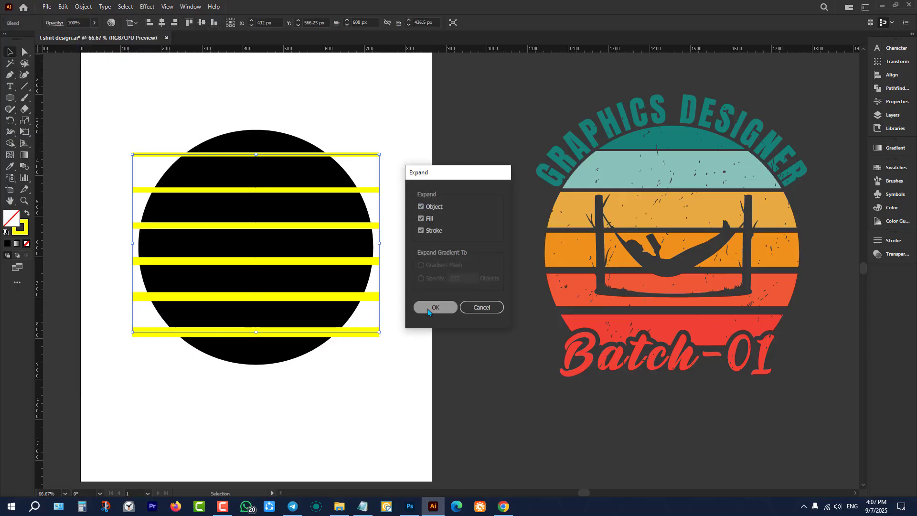
pyautogui.click(428, 310)
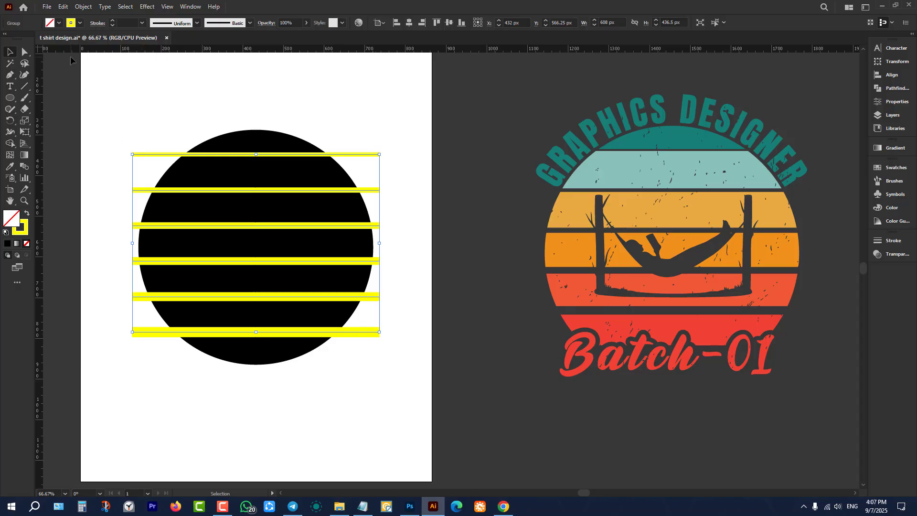
pyautogui.click(82, 7)
pyautogui.click(116, 119)
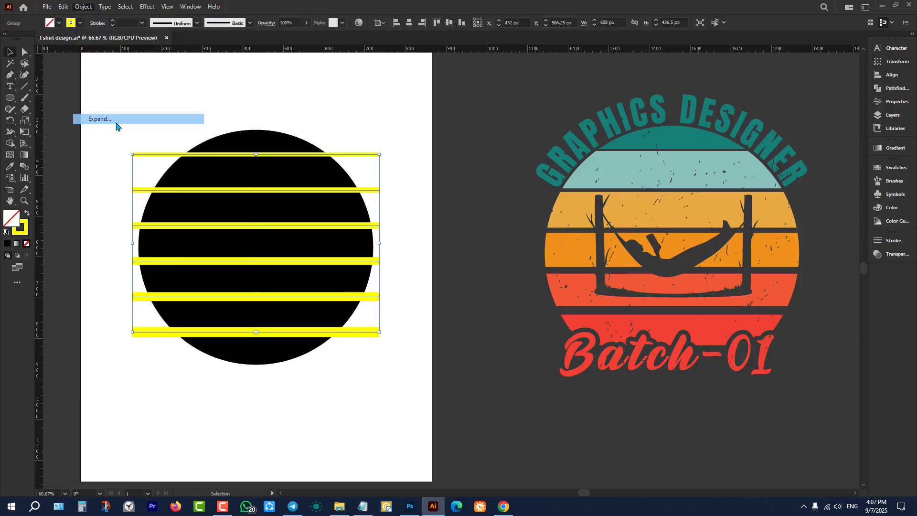
pyautogui.click(436, 307)
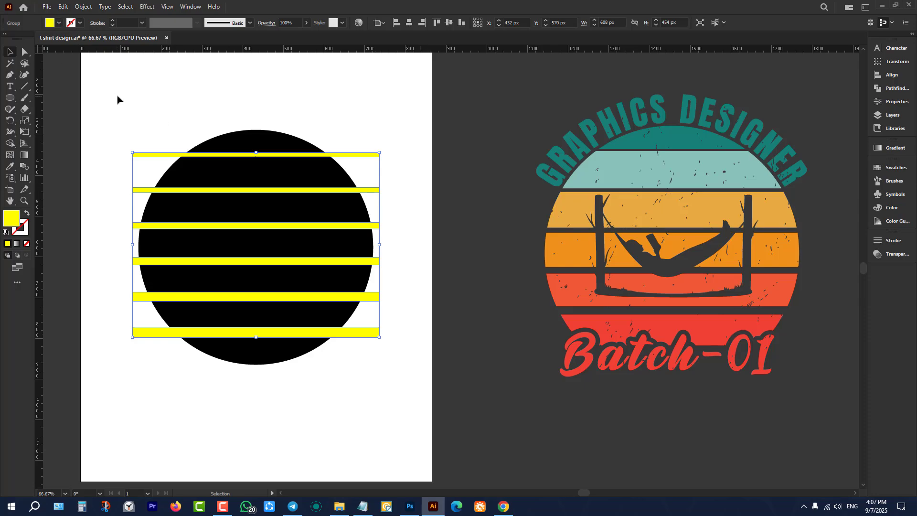
# Subtract the yellow bars from the black circle with the Minus Front shape mode.
pyautogui.click(154, 86)
pyautogui.moveTo(200, 95); pyautogui.dragTo(351, 404)
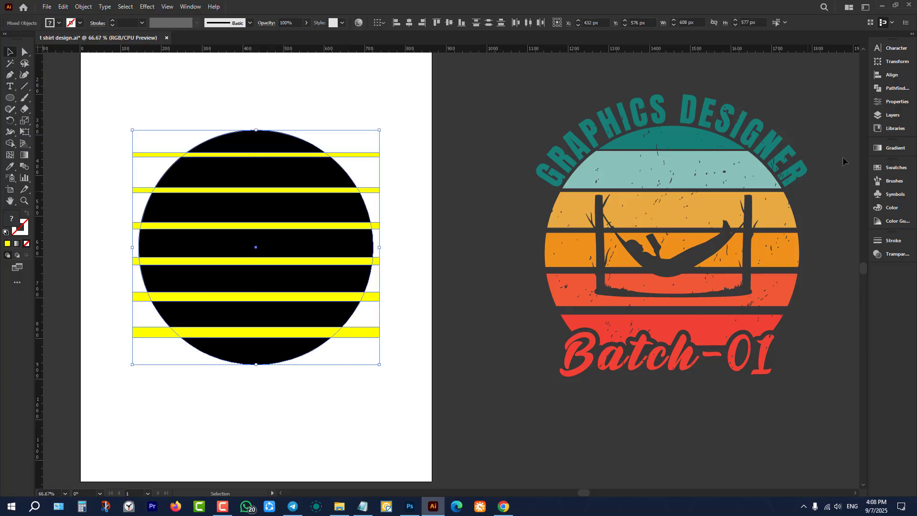
pyautogui.click(893, 89)
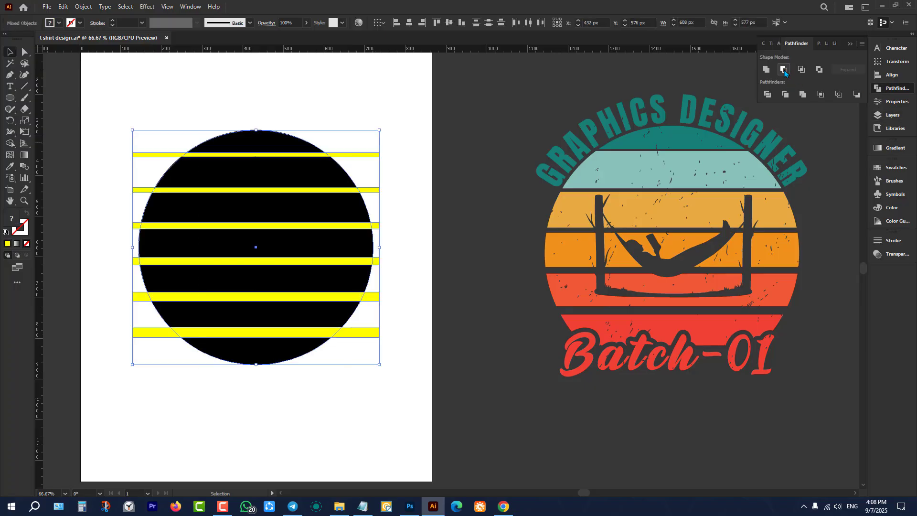
pyautogui.click(784, 69)
pyautogui.click(376, 210)
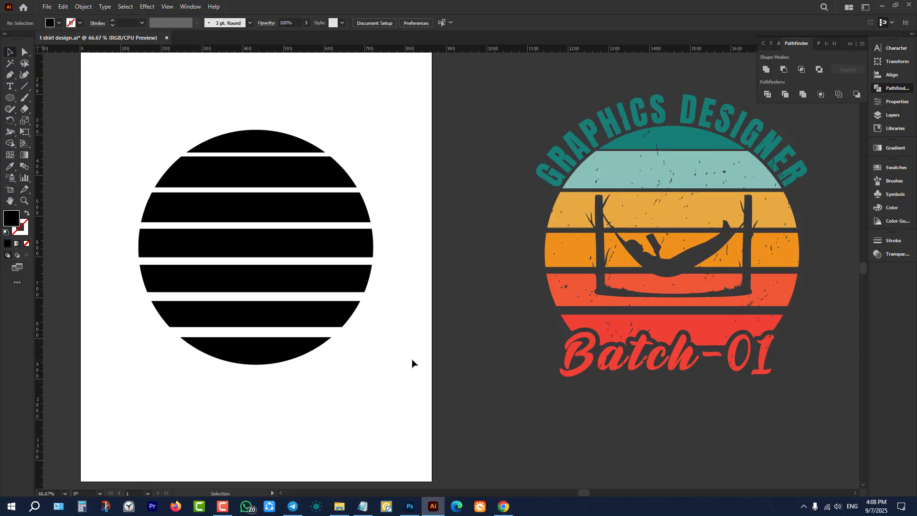
# Remove the lowest segment of the striped circle with the Shape Builder tool.
pyautogui.click(293, 357)
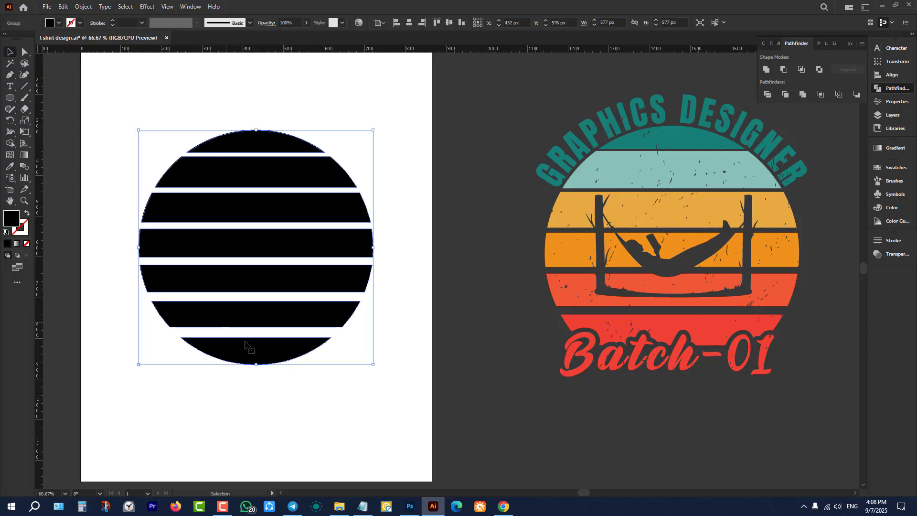
pyautogui.click(11, 144)
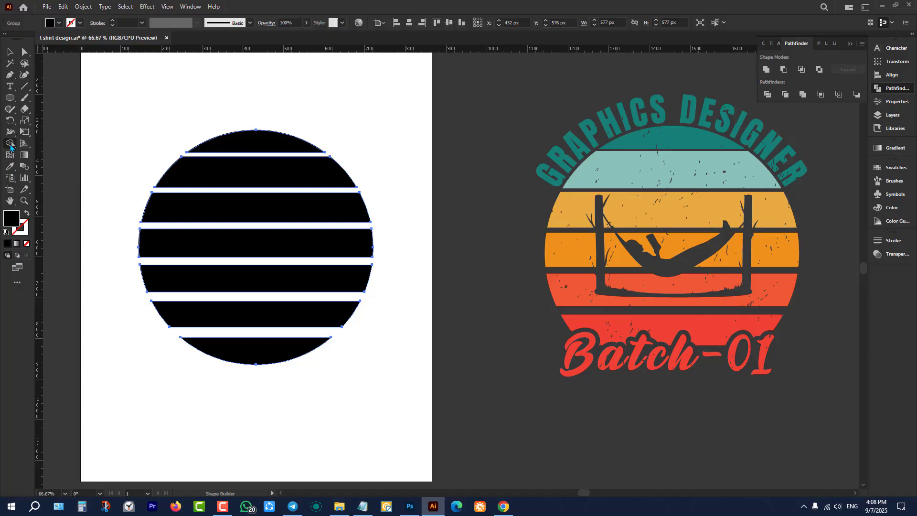
pyautogui.keyDown('alt'); pyautogui.click(266, 358); pyautogui.keyUp('alt')
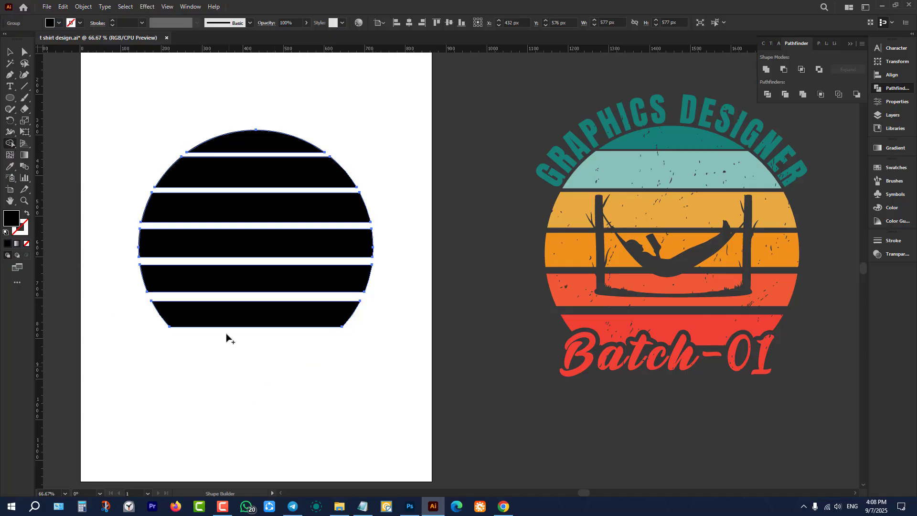
pyautogui.click(10, 52)
pyautogui.click(497, 319)
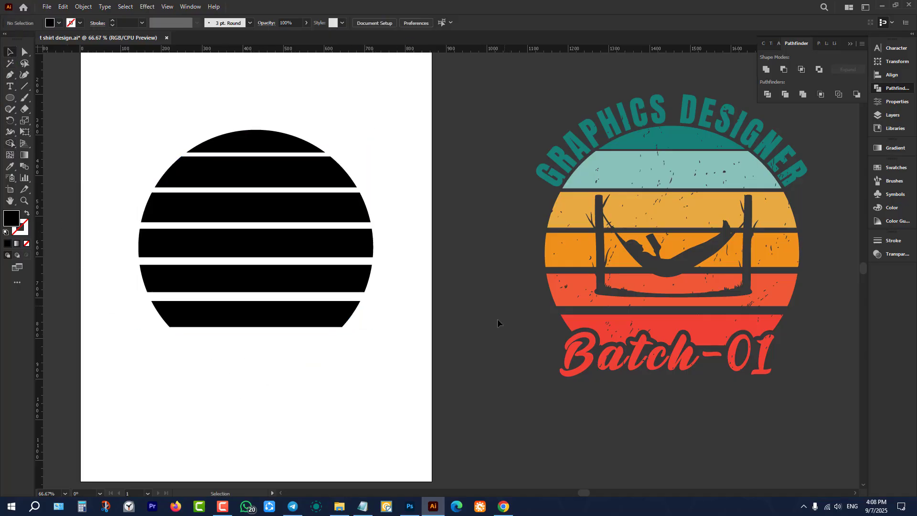
pyautogui.scroll(2, 495, 315)
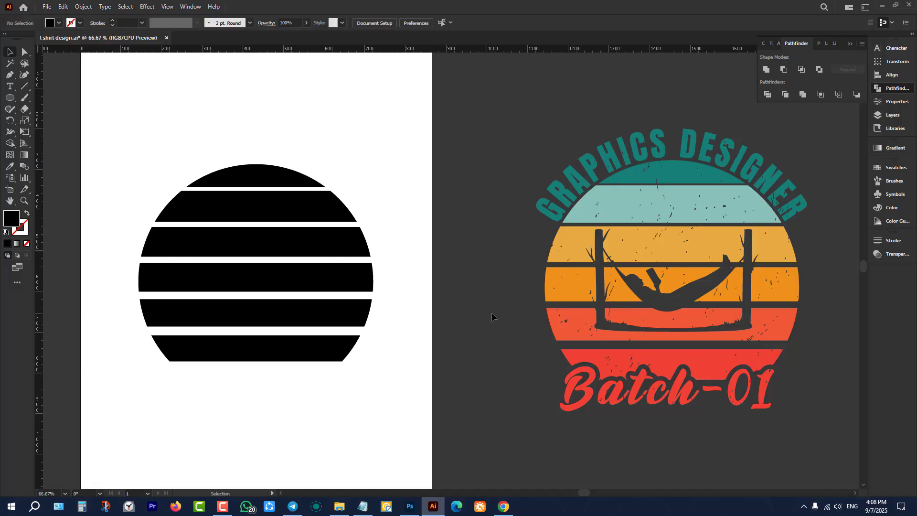
# Ungroup the striped circle and recolor its top segment with the dark teal sampled from the reference badge.
pyautogui.click(269, 186)
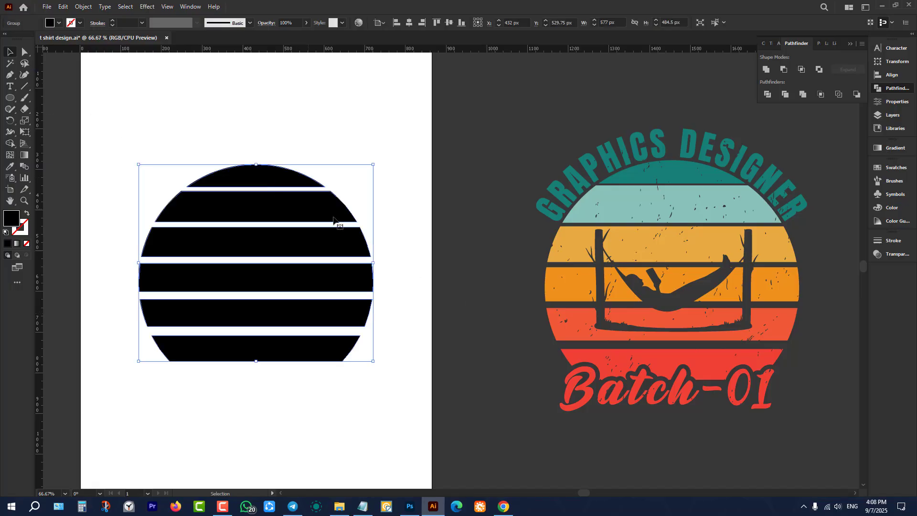
pyautogui.rightClick(350, 221)
pyautogui.click(378, 298)
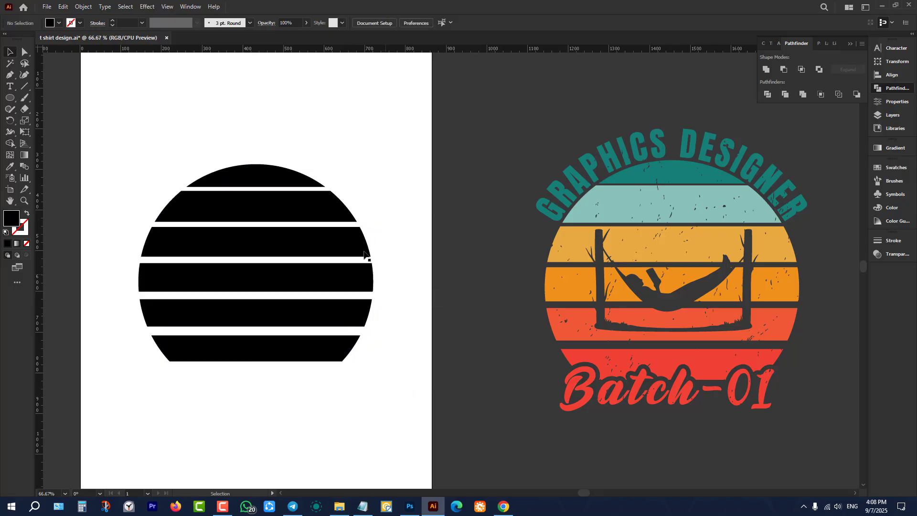
pyautogui.click(275, 179)
pyautogui.press('i')
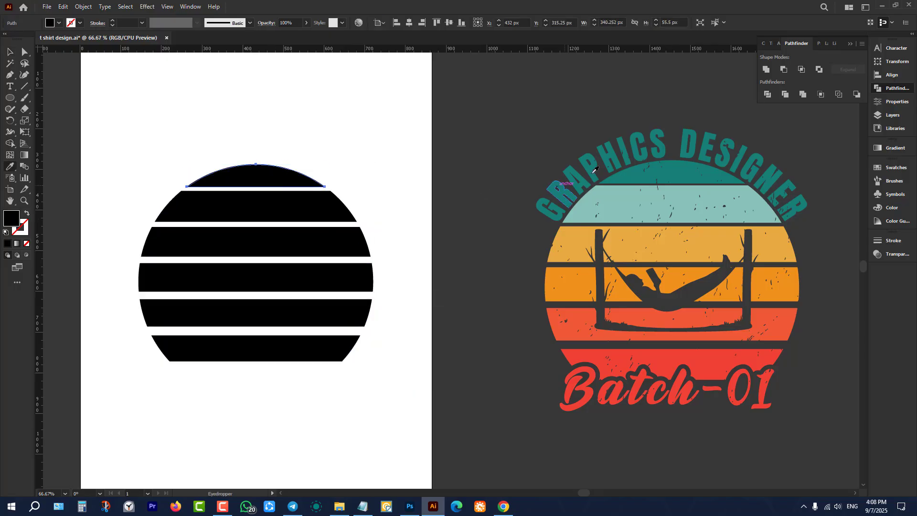
pyautogui.click(671, 172)
pyautogui.press('v')
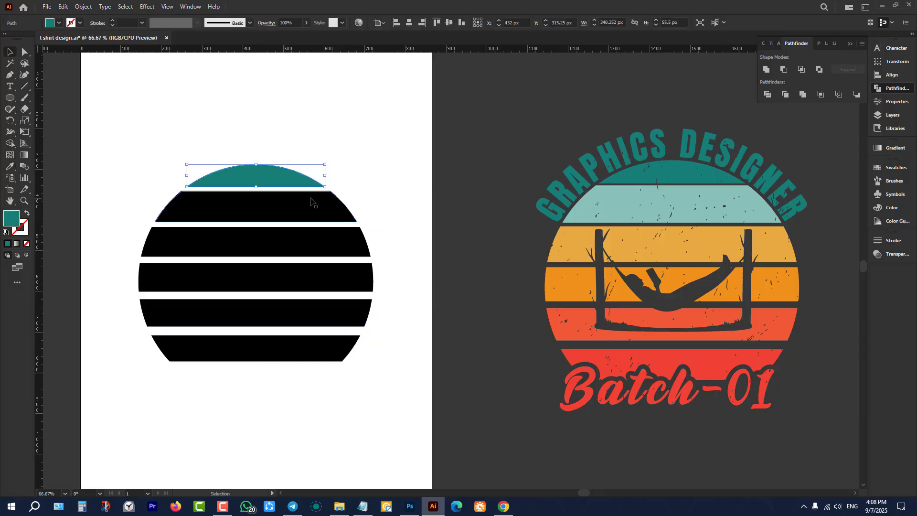
# Recolor the second and third segments with the light teal and pale orange sampled from the matching reference stripes.
pyautogui.click(314, 203)
pyautogui.press('i')
pyautogui.click(668, 206)
pyautogui.press('v')
pyautogui.click(330, 244)
pyautogui.press('i')
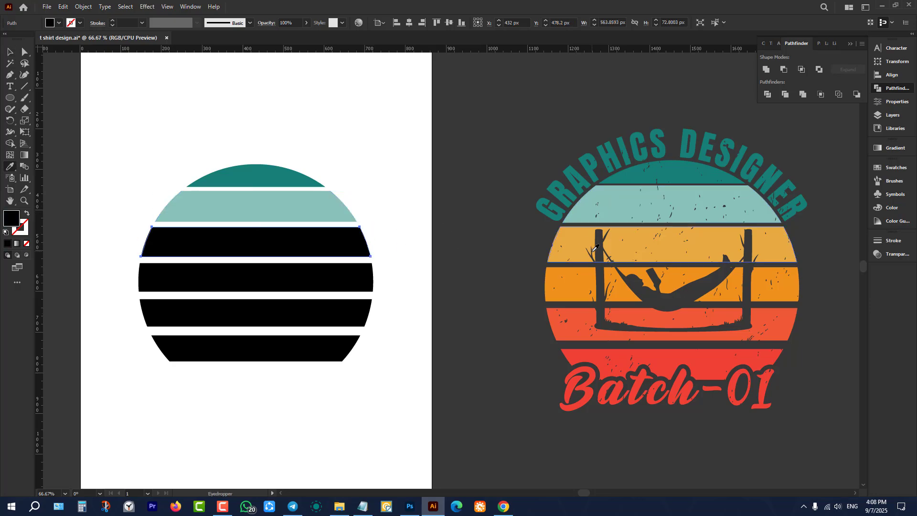
pyautogui.click(580, 244)
pyautogui.press('v')
# Recolor the fourth and fifth segments with the orange and red-orange sampled from the matching reference stripes.
pyautogui.click(335, 277)
pyautogui.press('i')
pyautogui.click(586, 286)
pyautogui.press('v')
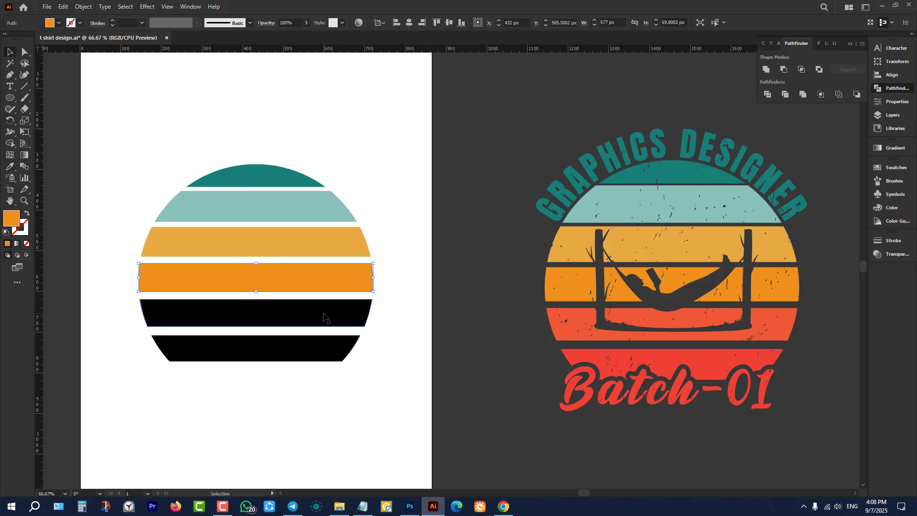
pyautogui.click(332, 314)
pyautogui.press('i')
pyautogui.click(588, 320)
pyautogui.press('v')
# Recolor the lowest segment with the reference badge's bottom red and group all six stripes.
pyautogui.click(298, 352)
pyautogui.press('i')
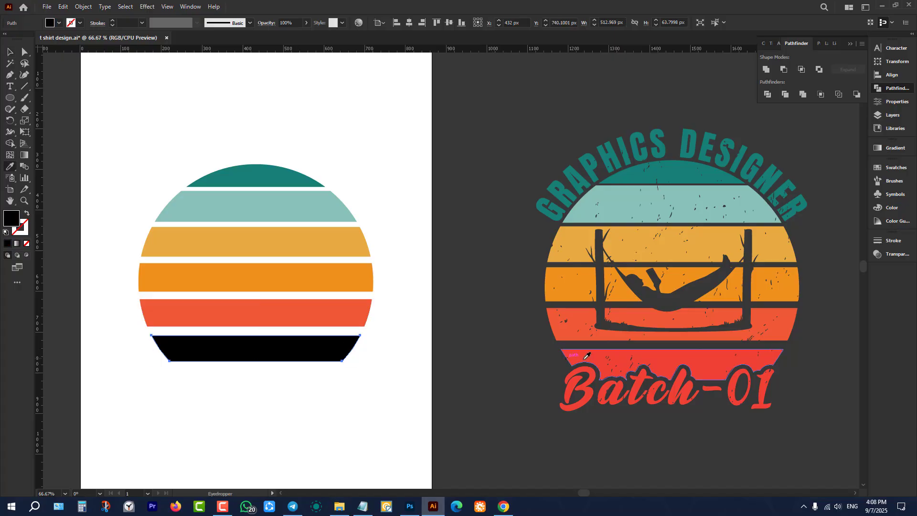
pyautogui.click(612, 354)
pyautogui.press('v')
pyautogui.click(422, 379)
pyautogui.moveTo(399, 173); pyautogui.dragTo(210, 423)
pyautogui.press('a')
pyautogui.press('v')
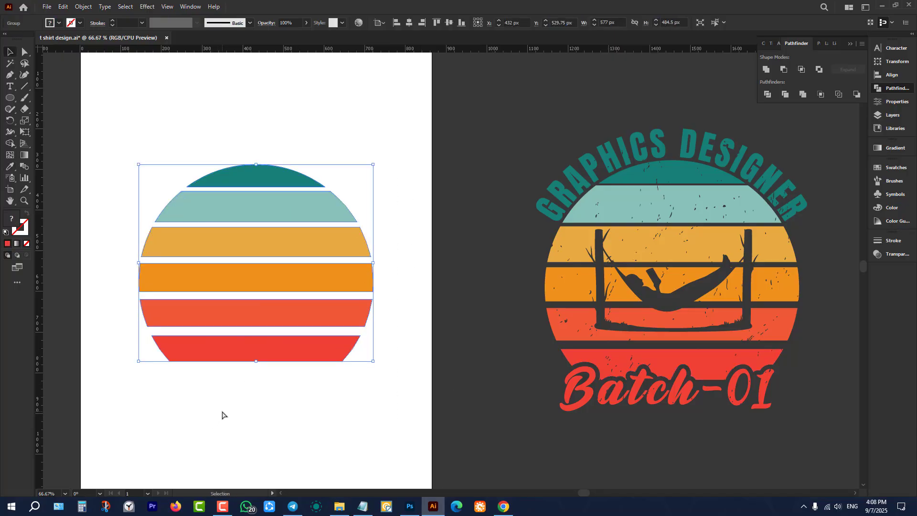
pyautogui.click(222, 415)
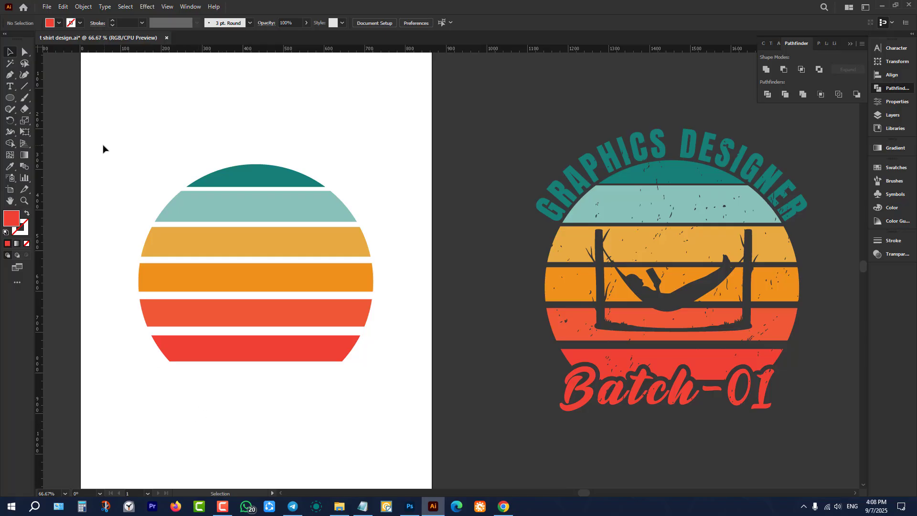
# Draw a circle about 655 px in diameter over the stripes and center it horizontally and vertically on the artboard.
pyautogui.click(10, 97)
pyautogui.moveTo(144, 159); pyautogui.dragTo(411, 346)
pyautogui.press('v')
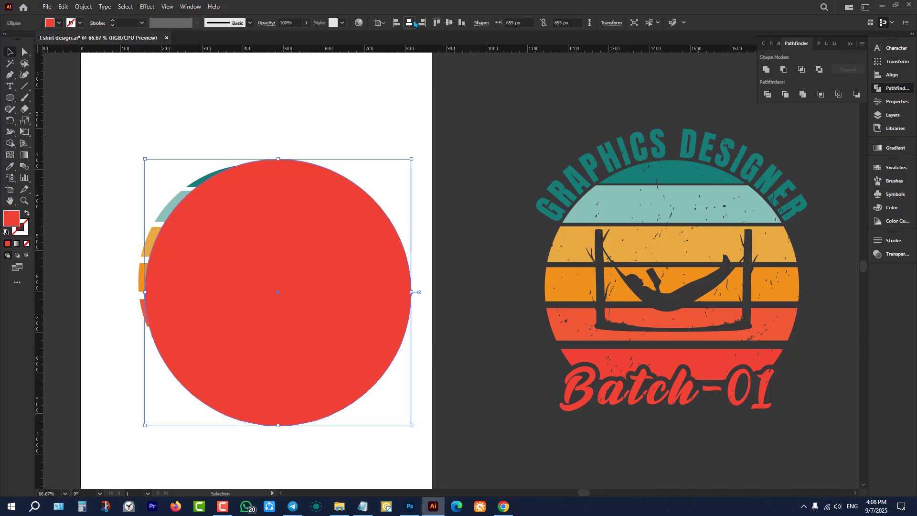
pyautogui.click(410, 23)
pyautogui.click(448, 22)
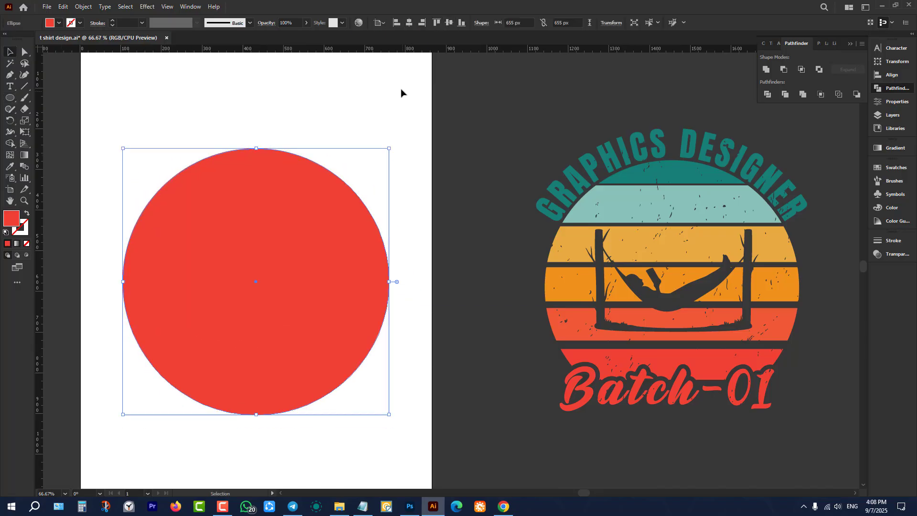
# Swap the circle's fill and stroke, and shrink it from its center to sit just outside the striped circle.
pyautogui.click(28, 213)
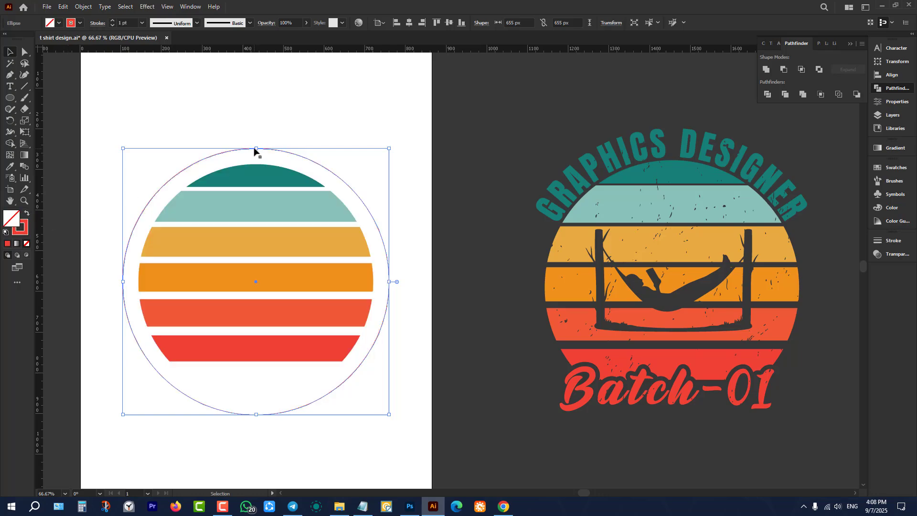
pyautogui.moveTo(257, 148); pyautogui.dragTo(262, 159)
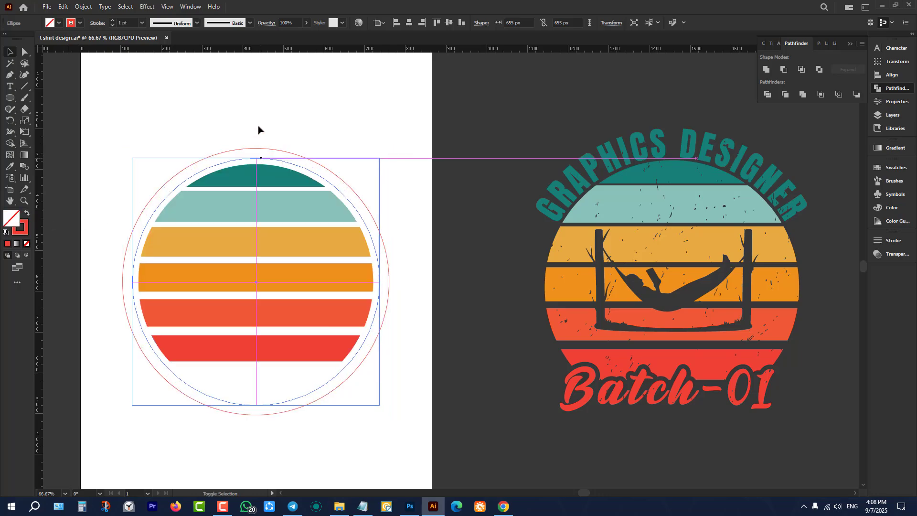
pyautogui.click(112, 128)
# Add the text "graphics designer" along the circle outline with the Type on a Path tool, starting at the upper-left arc.
pyautogui.moveTo(10, 86); pyautogui.dragTo(48, 108)
pyautogui.scroll(1, 148, 157)
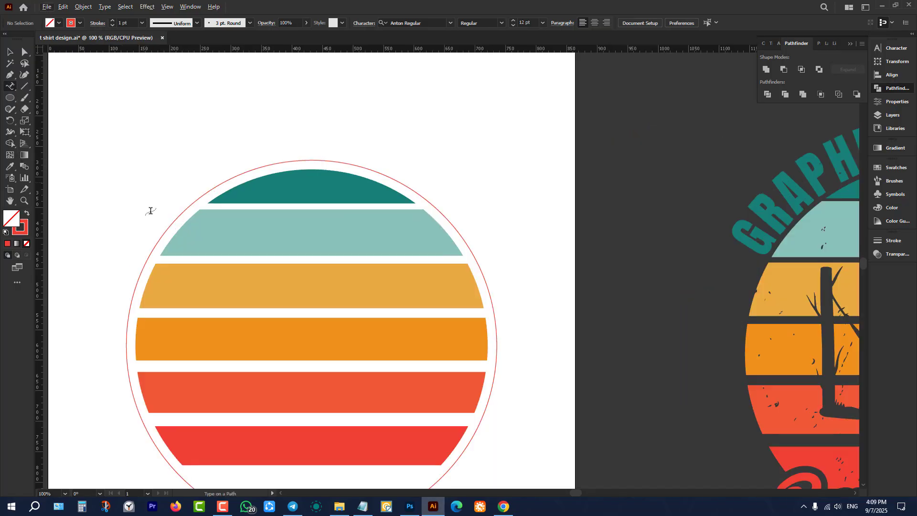
pyautogui.click(163, 233)
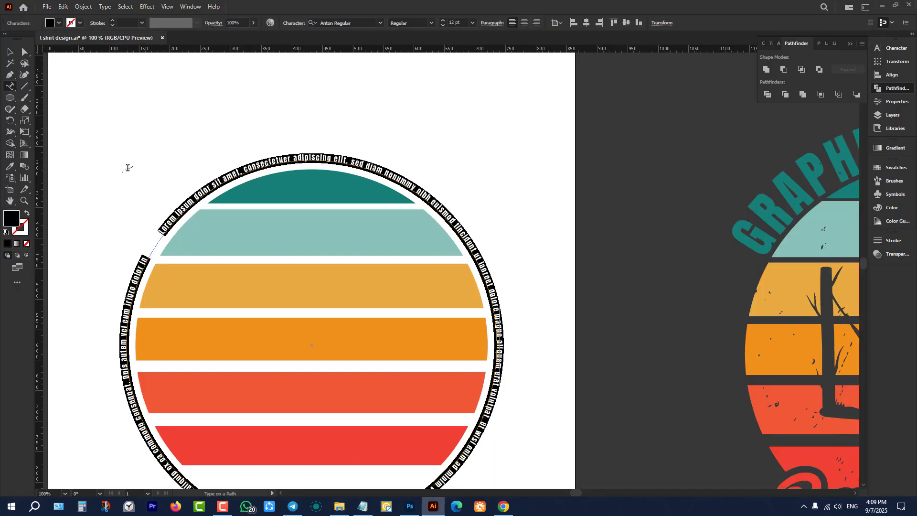
pyautogui.write('graphics designer')
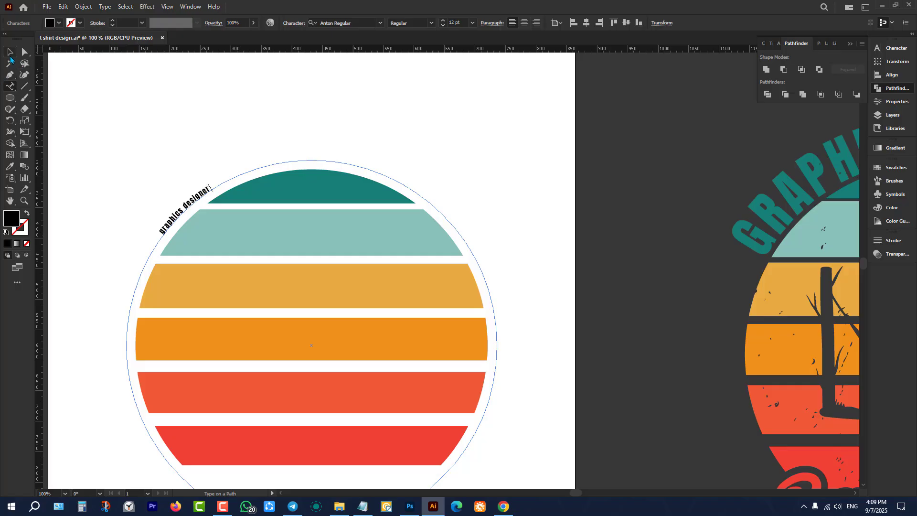
pyautogui.click(10, 56)
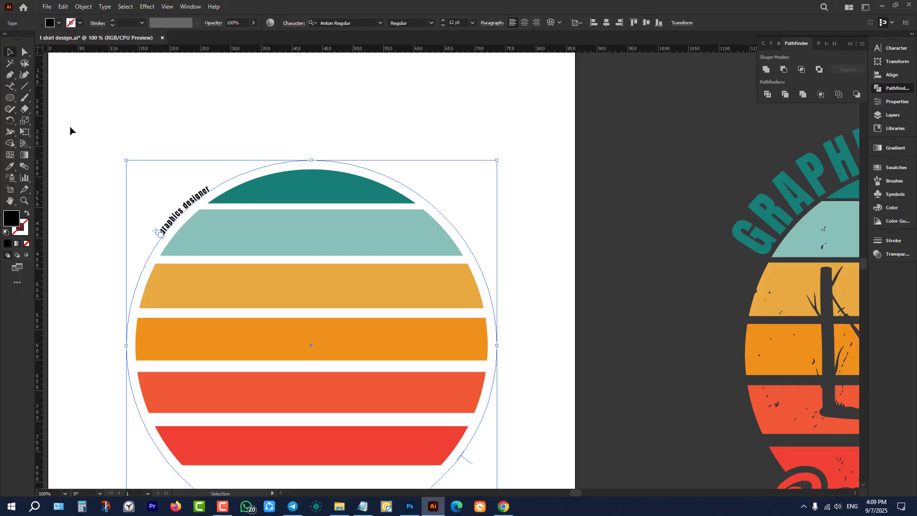
# Enlarge the path text to 62 pt and set it in all caps.
pyautogui.click(893, 48)
pyautogui.scroll(20, 791, 87)
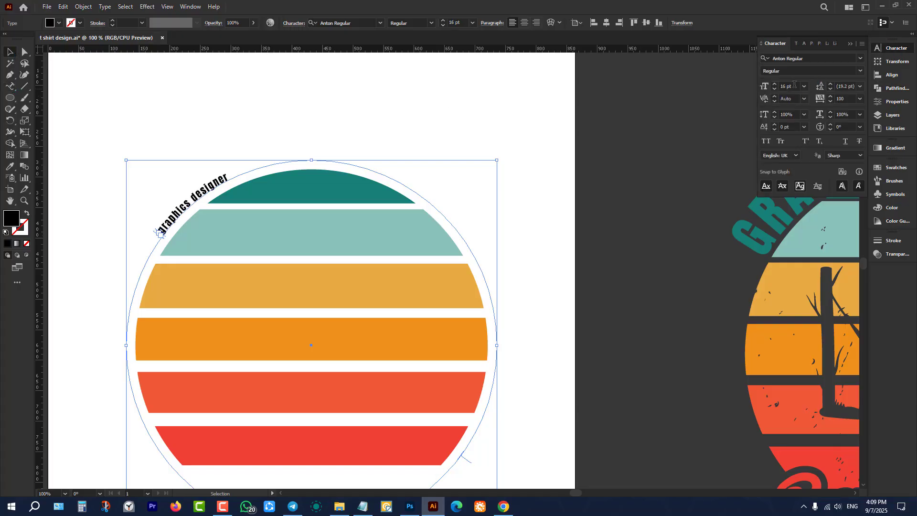
pyautogui.scroll(20, 793, 86)
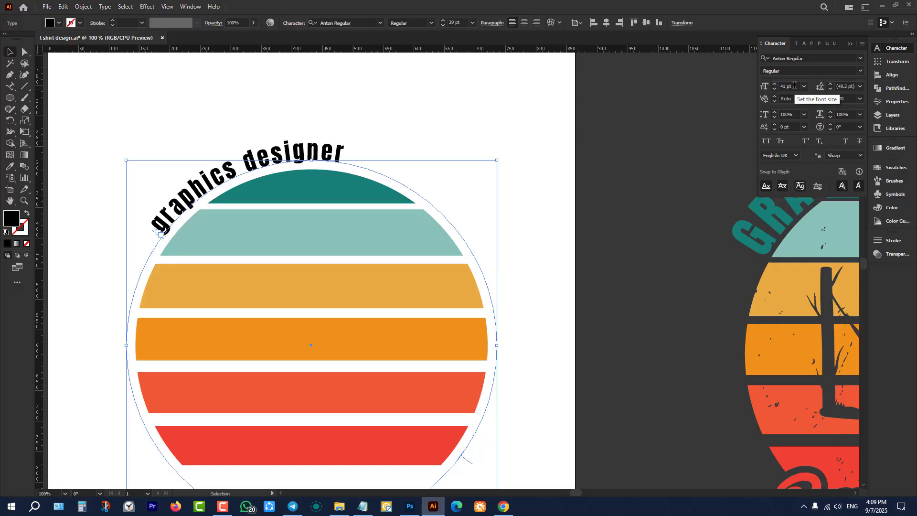
pyautogui.scroll(8, 794, 86)
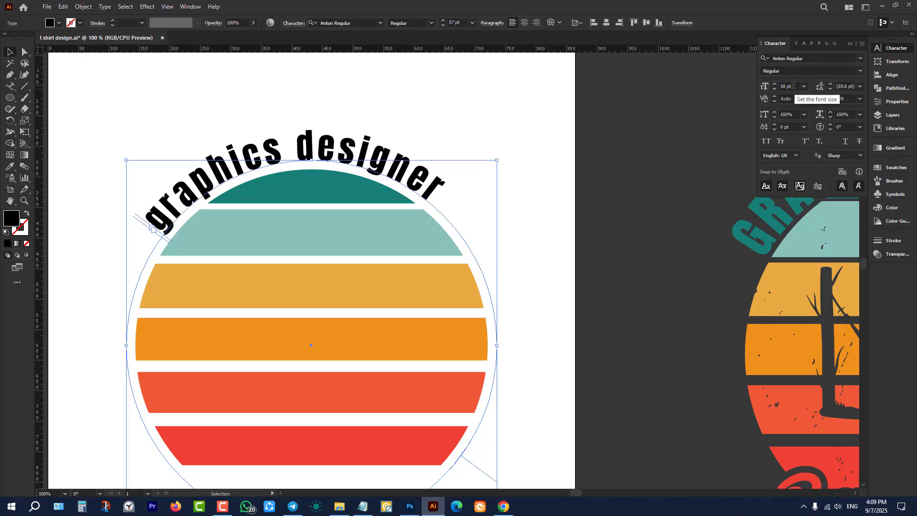
pyautogui.click(766, 142)
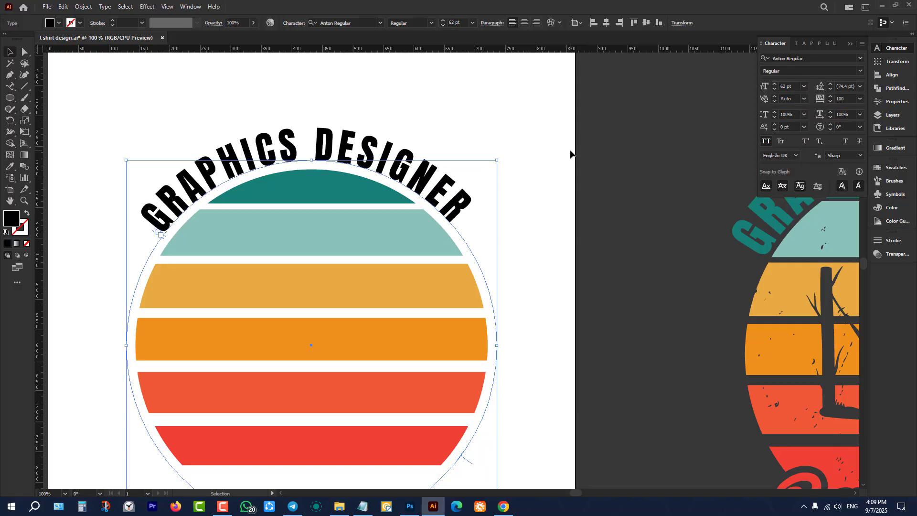
# Set the arched text to 64 pt, checking that its ends are level against a temporary horizontal guide, and delete the guide.
pyautogui.scroll(8, 784, 86)
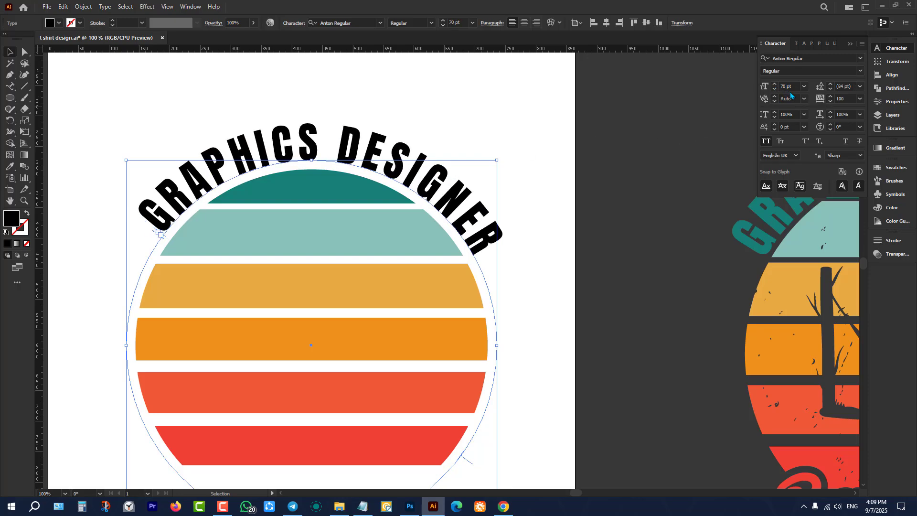
pyautogui.scroll(-3, 788, 87)
pyautogui.scroll(-2, 788, 87)
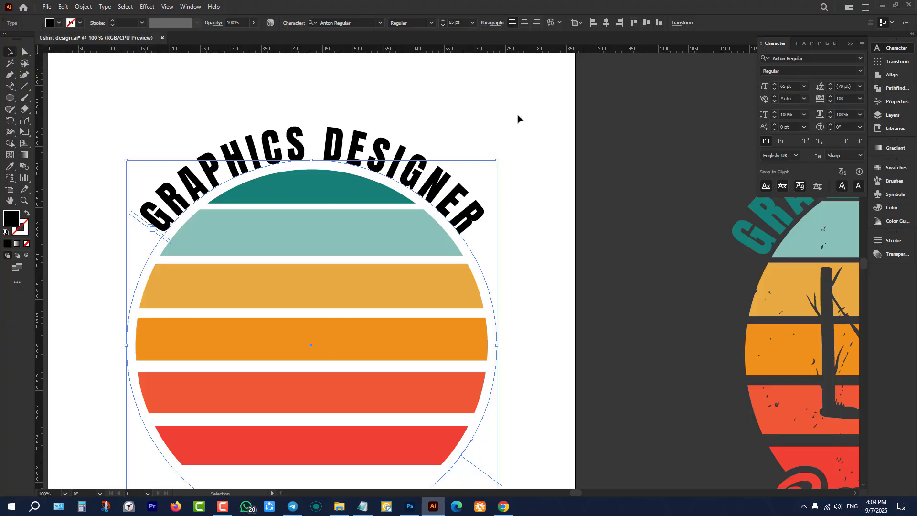
pyautogui.moveTo(443, 50); pyautogui.dragTo(559, 231)
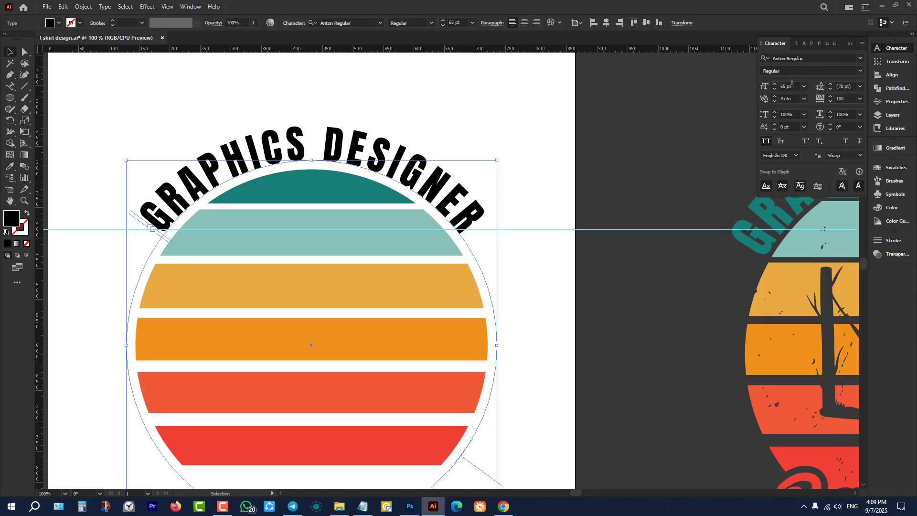
pyautogui.scroll(-1, 792, 83)
pyautogui.moveTo(591, 195); pyautogui.dragTo(626, 289)
pyautogui.press('Delete')
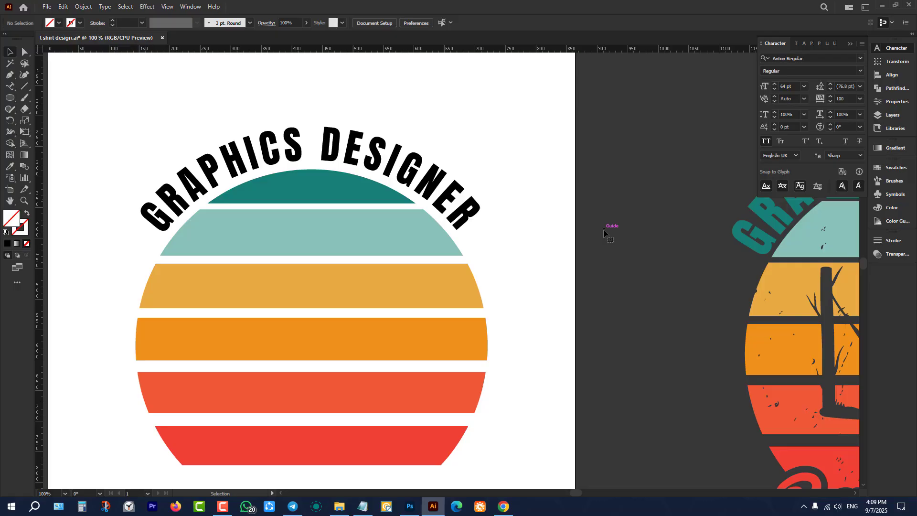
# Recolor the arched "GRAPHICS DESIGNER" text with the top stripe's dark teal and convert it to outlines.
pyautogui.scroll(-3, 604, 234)
pyautogui.click(433, 122)
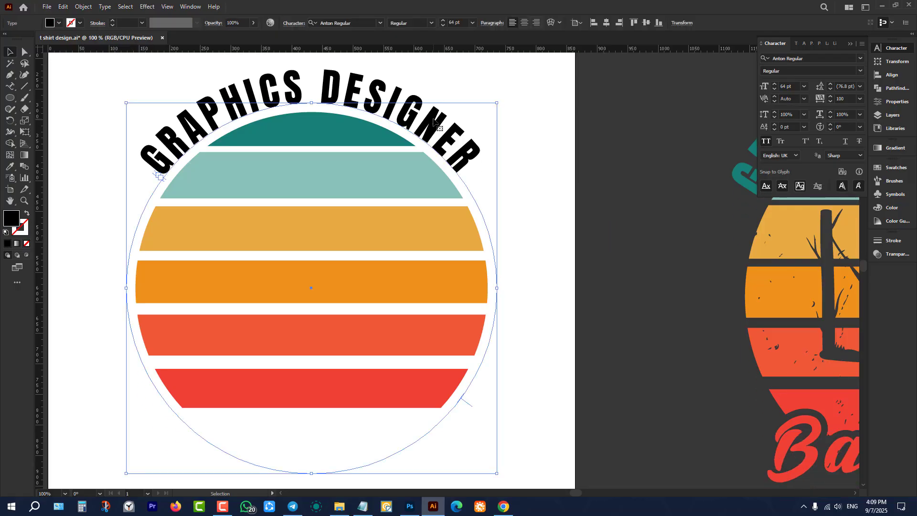
pyautogui.press('i')
pyautogui.click(359, 133)
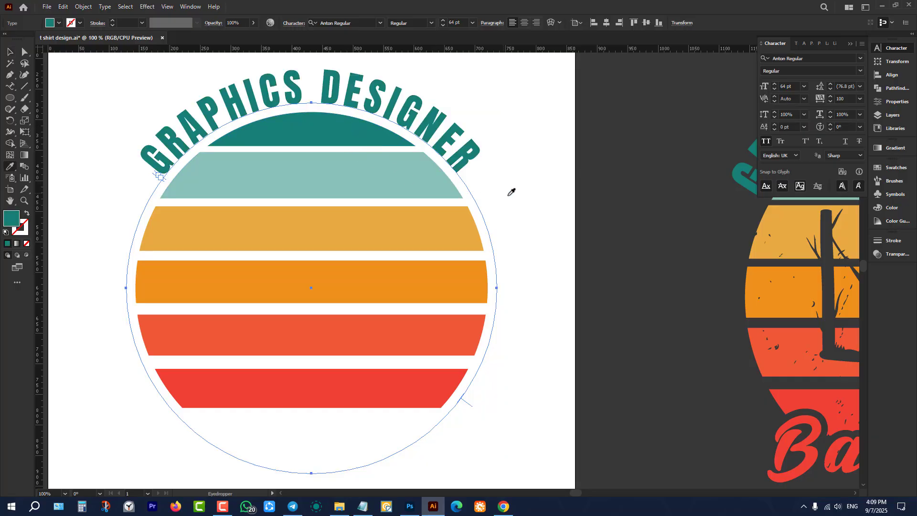
pyautogui.press('v')
pyautogui.rightClick(442, 136)
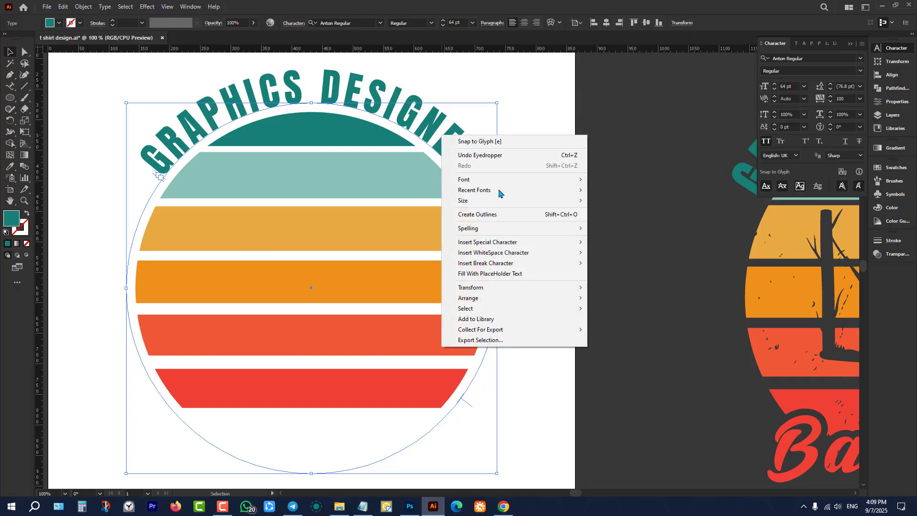
pyautogui.click(519, 215)
pyautogui.click(549, 187)
# Compare the badge with the reference and examine the outlined "Batch-01" script lettering up close.
pyautogui.scroll(-3, 550, 187)
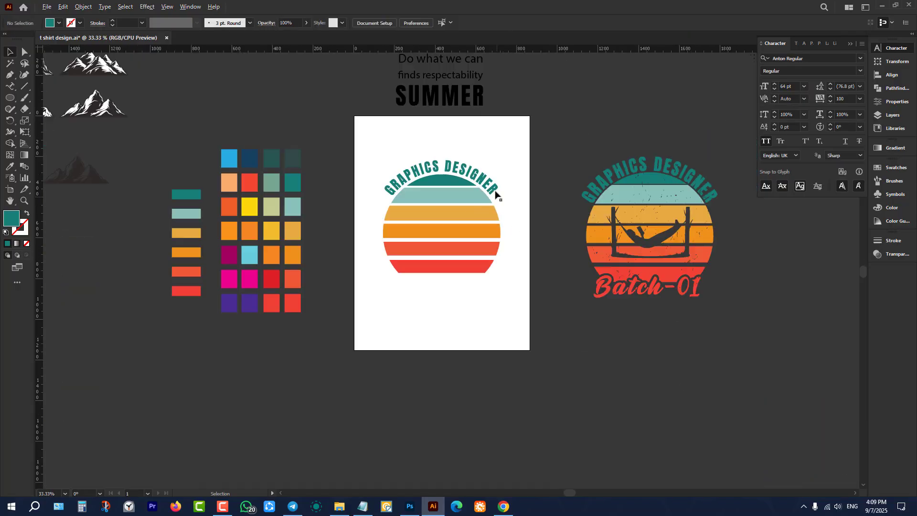
pyautogui.scroll(2, 506, 178)
pyautogui.scroll(-3, 516, 187)
pyautogui.scroll(3, 525, 190)
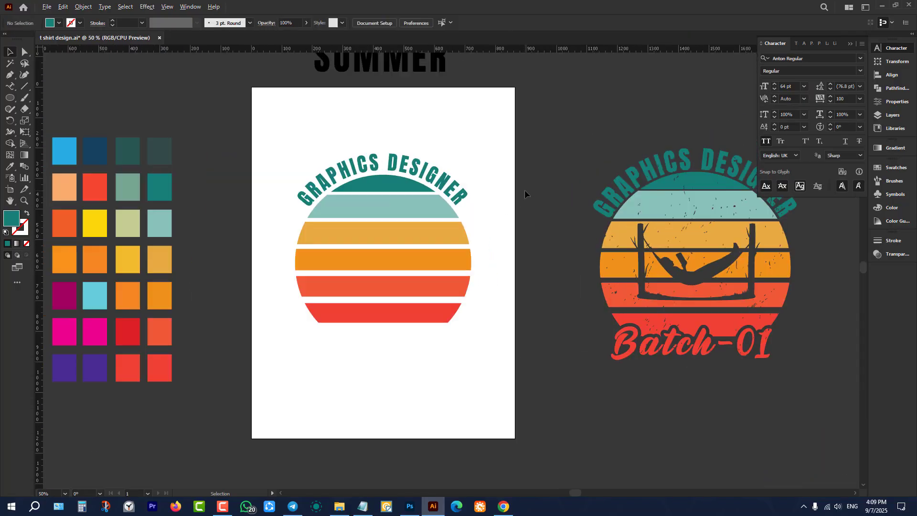
pyautogui.scroll(-1, 361, 315)
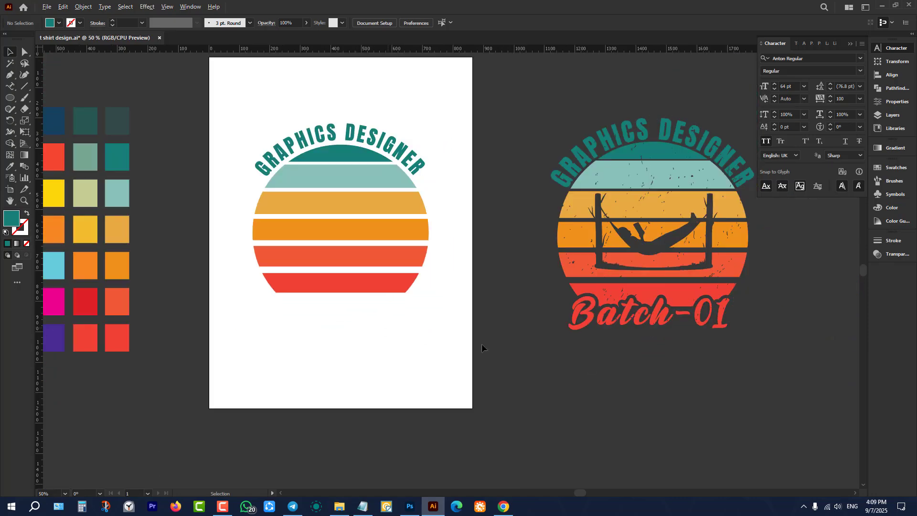
pyautogui.scroll(3, 767, 315)
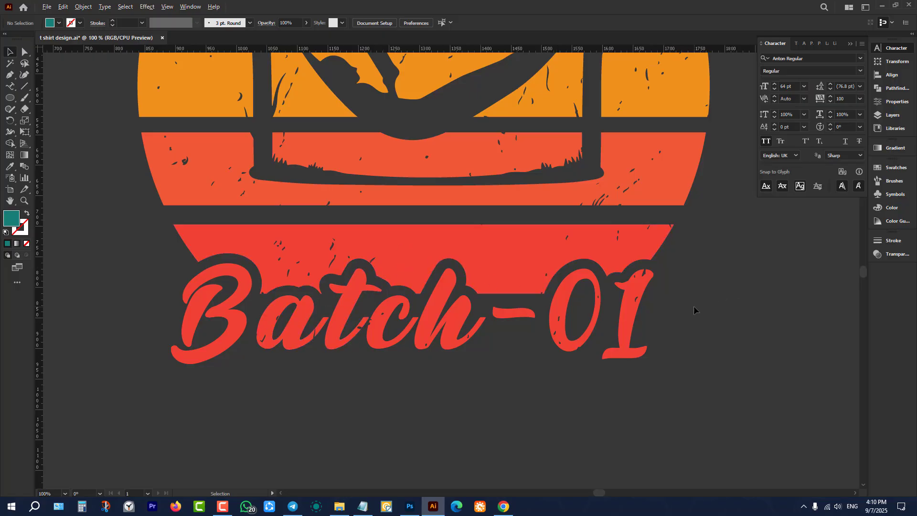
pyautogui.scroll(-5, 693, 307)
pyautogui.scroll(2, 582, 289)
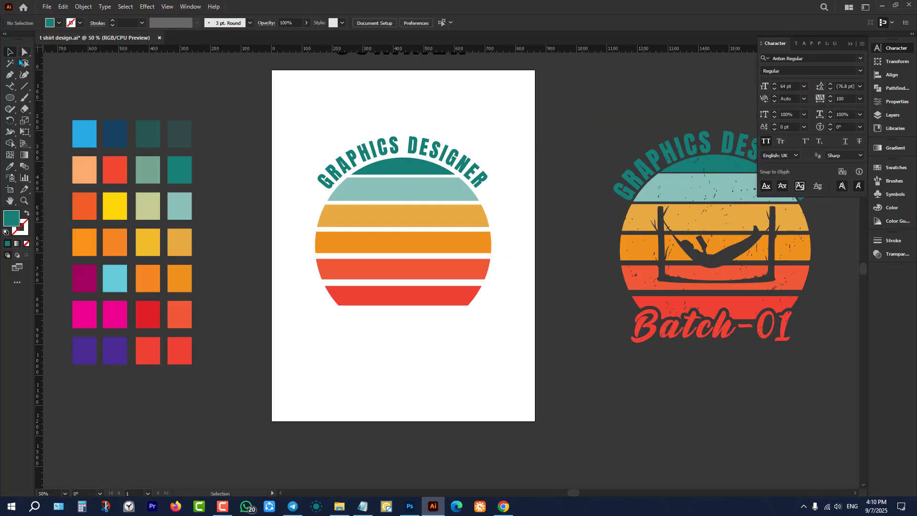
# Add the point text "BATCH-6" on the artboard below the striped circle.
pyautogui.moveTo(10, 88); pyautogui.dragTo(62, 86)
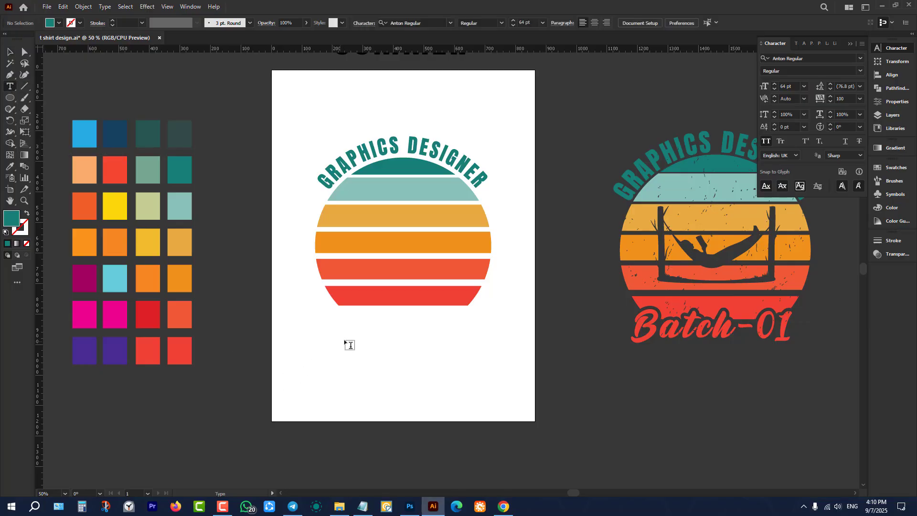
pyautogui.scroll(-2, 313, 373)
pyautogui.scroll(1, 358, 369)
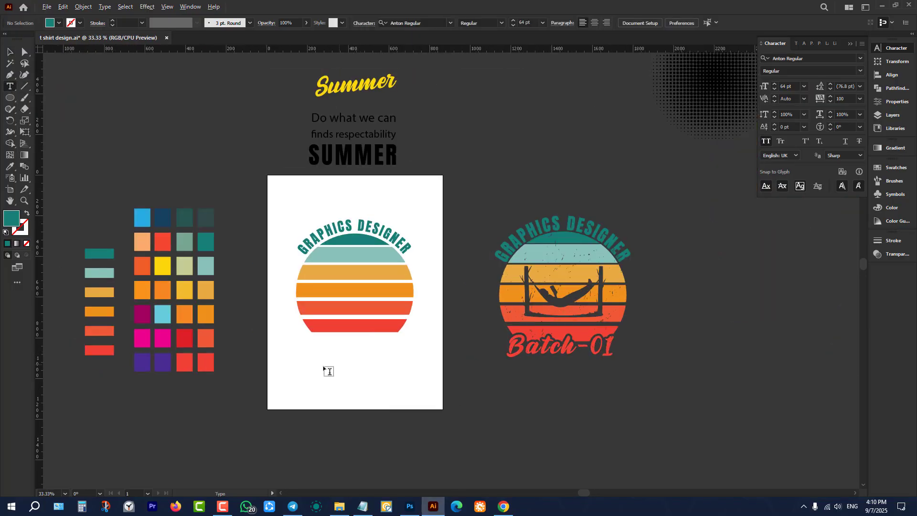
pyautogui.click(325, 369)
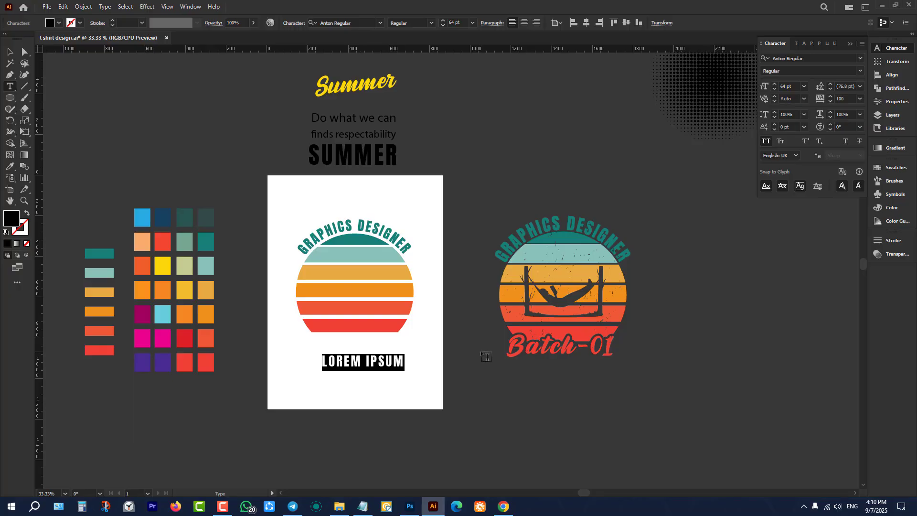
pyautogui.write('BATCH')
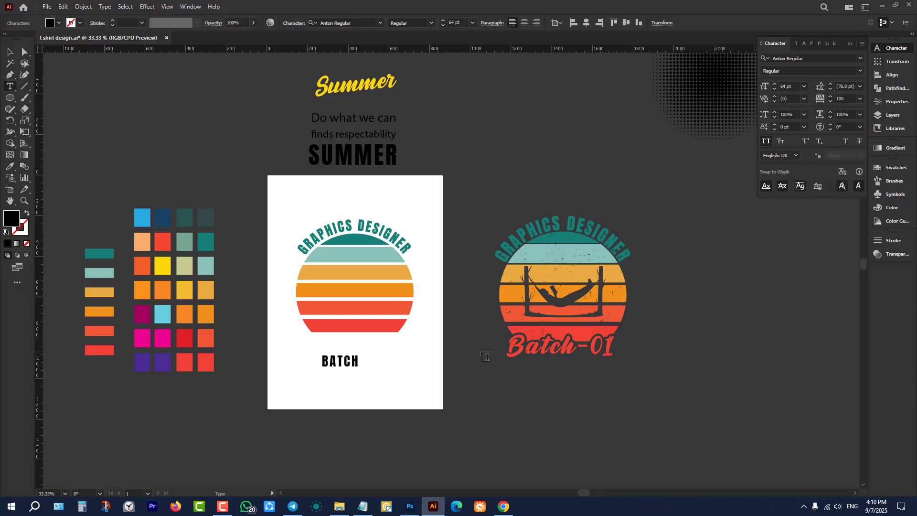
pyautogui.press('BackSpace')
pyautogui.write('-6')
pyautogui.click(10, 51)
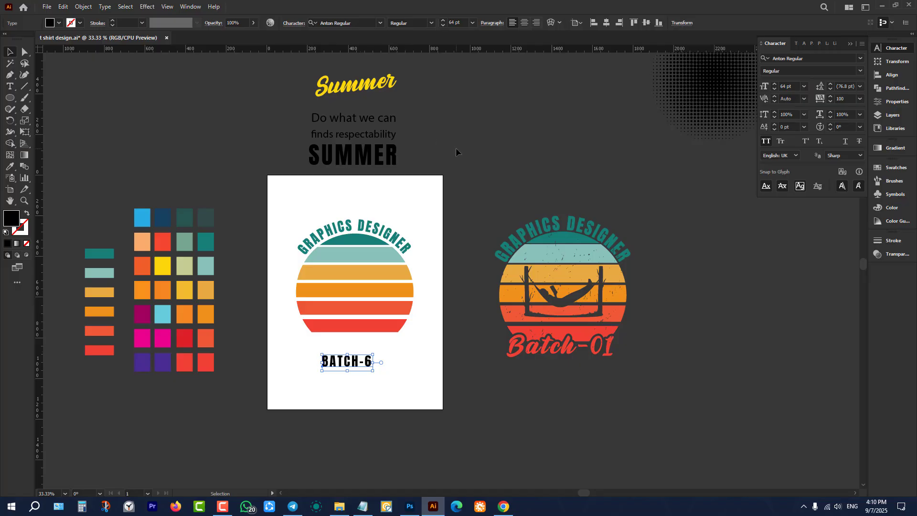
# Copy the yellow Brigest Script styling of the "Summer" lettering above the artboard onto the batch text.
pyautogui.press('i')
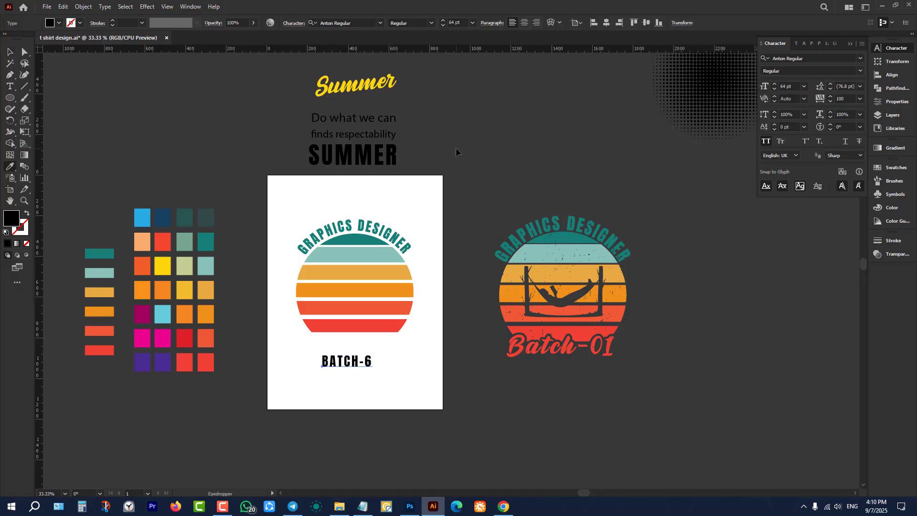
pyautogui.click(346, 80)
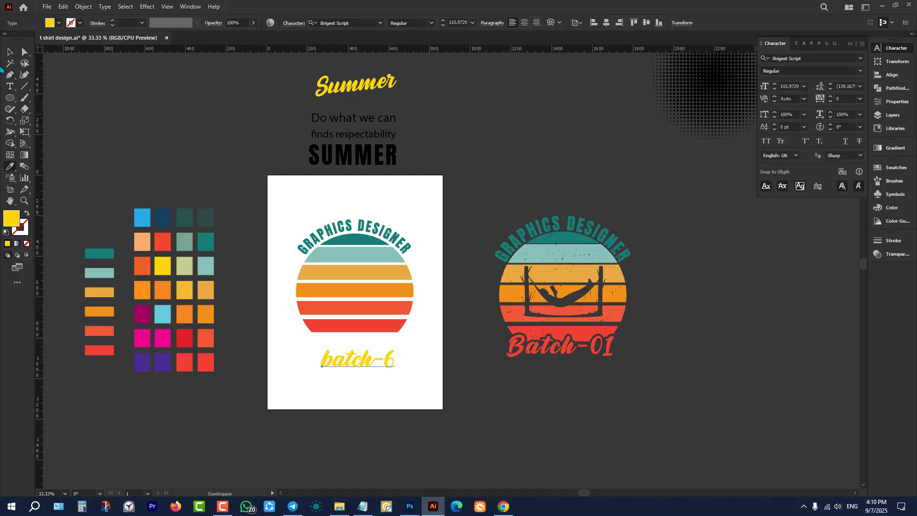
pyautogui.click(10, 51)
pyautogui.hotkey('ctrl', '=')
pyautogui.hotkey('ctrl', '=')
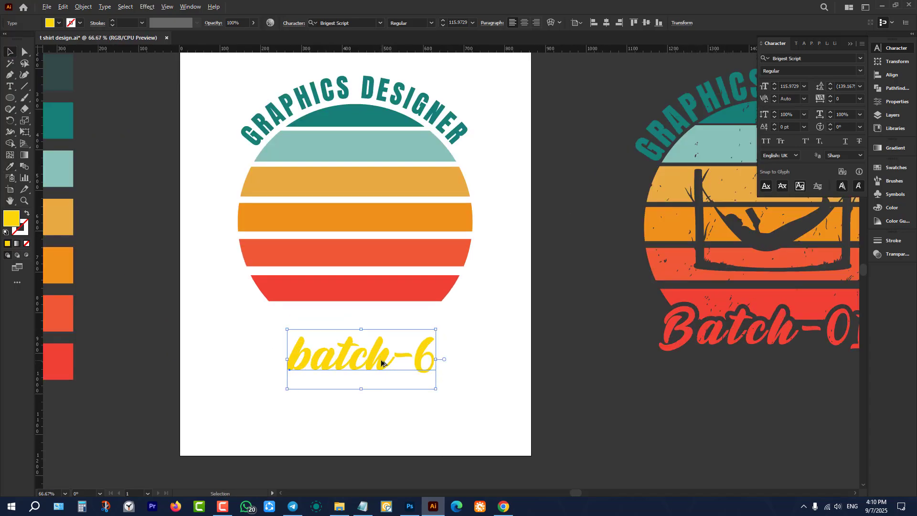
pyautogui.scroll(1, 381, 366)
pyautogui.moveTo(382, 367); pyautogui.dragTo(361, 357)
pyautogui.click(310, 421)
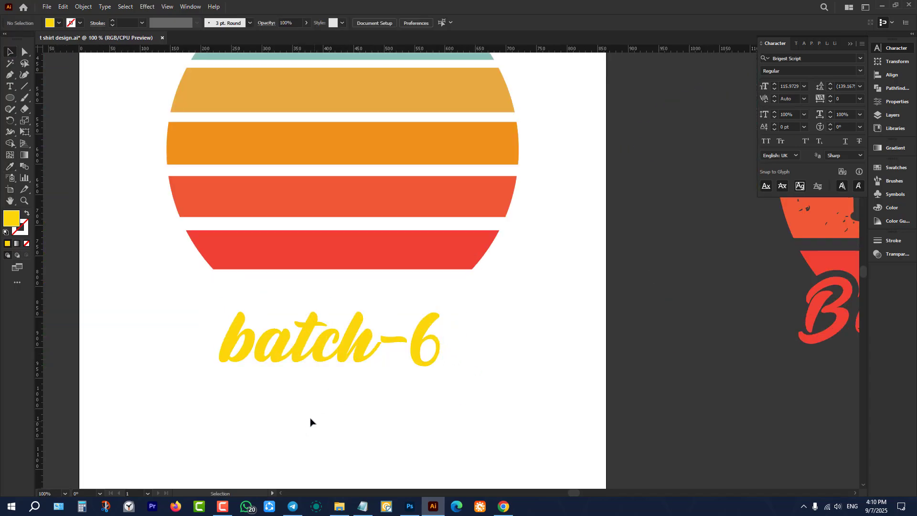
pyautogui.scroll(-1, 284, 411)
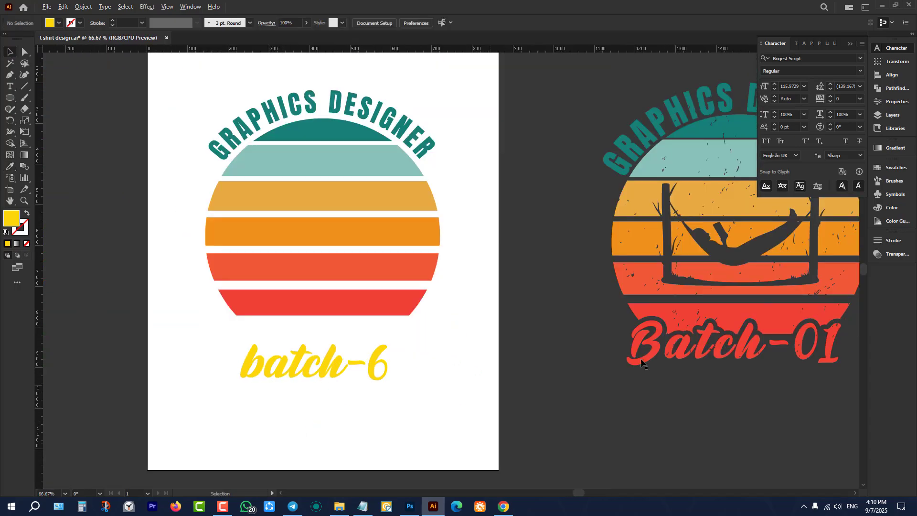
# Replace the lowercase first letter of the script text with a capital so it reads "Batch-6".
pyautogui.click(10, 87)
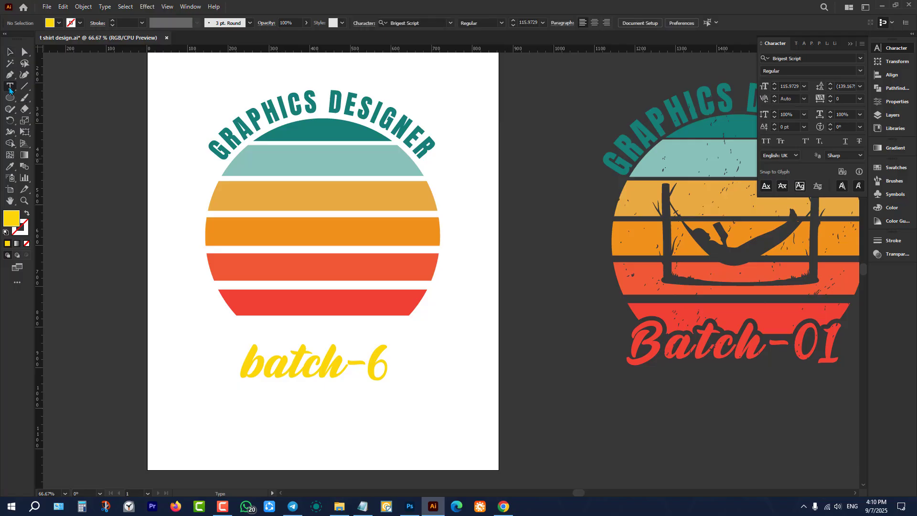
pyautogui.moveTo(260, 360)
pyautogui.mouseDown()
pyautogui.moveTo(243, 358)
pyautogui.moveTo(245, 367)
pyautogui.mouseUp()
pyautogui.click(265, 368)
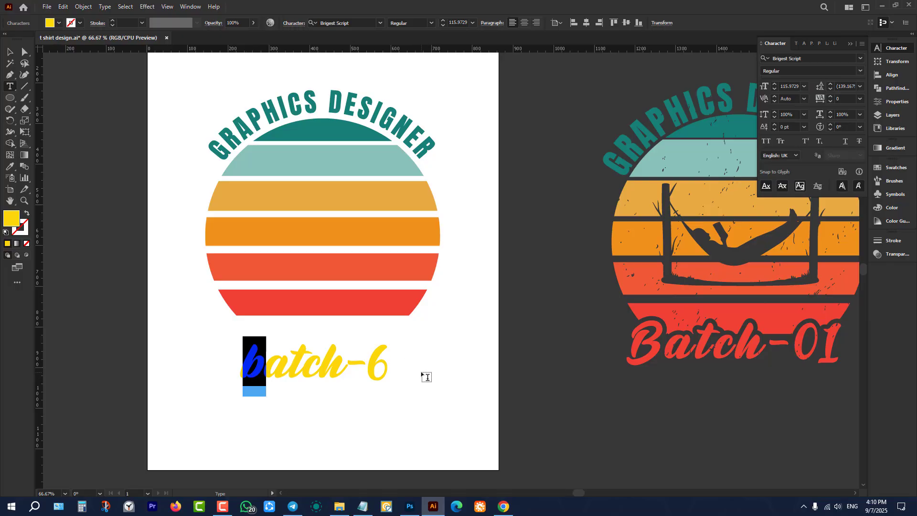
pyautogui.moveTo(254, 355)
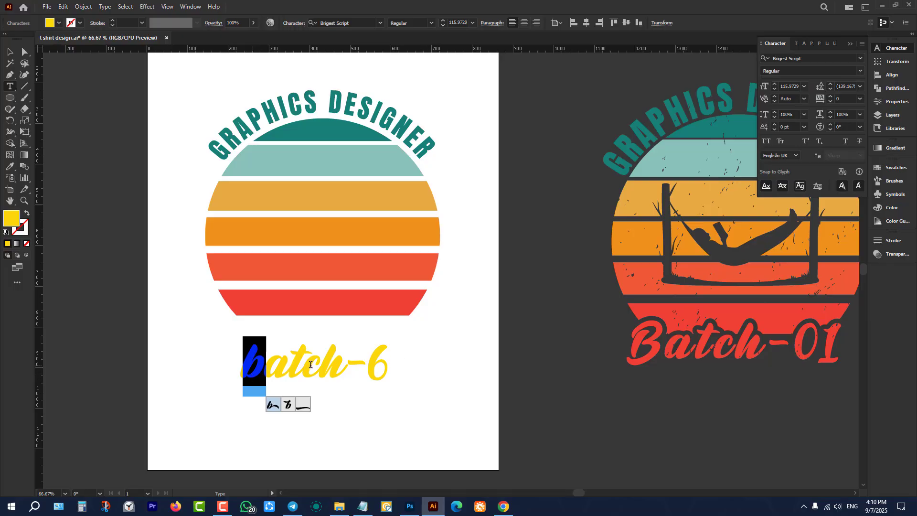
pyautogui.write('B')
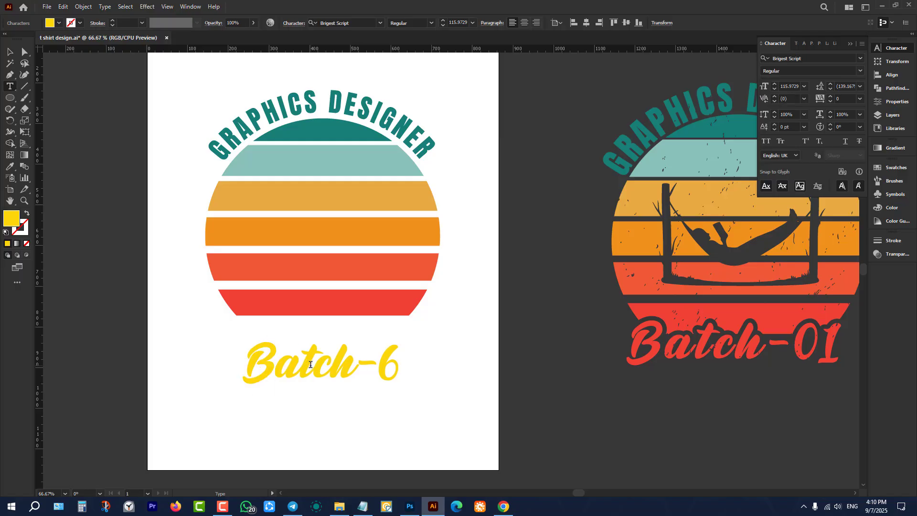
pyautogui.press('BackSpace')
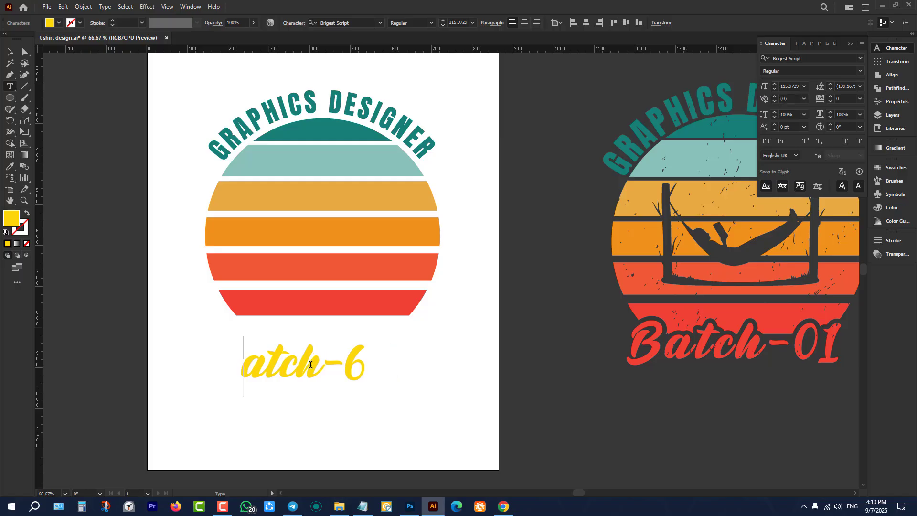
pyautogui.write('B')
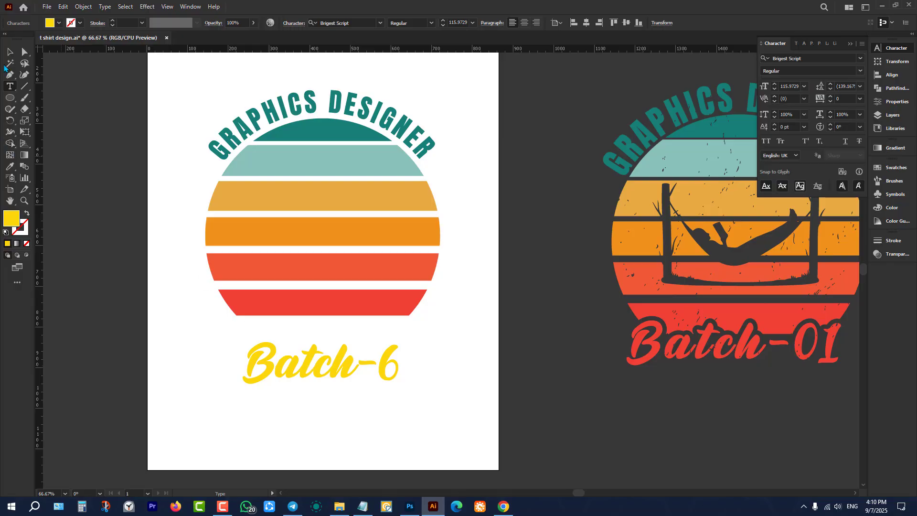
# Enlarge the "Batch-6" text to about 154 pt and position it centrally over the lower edge of the bottom red stripe.
pyautogui.click(10, 52)
pyautogui.moveTo(329, 382); pyautogui.dragTo(308, 346)
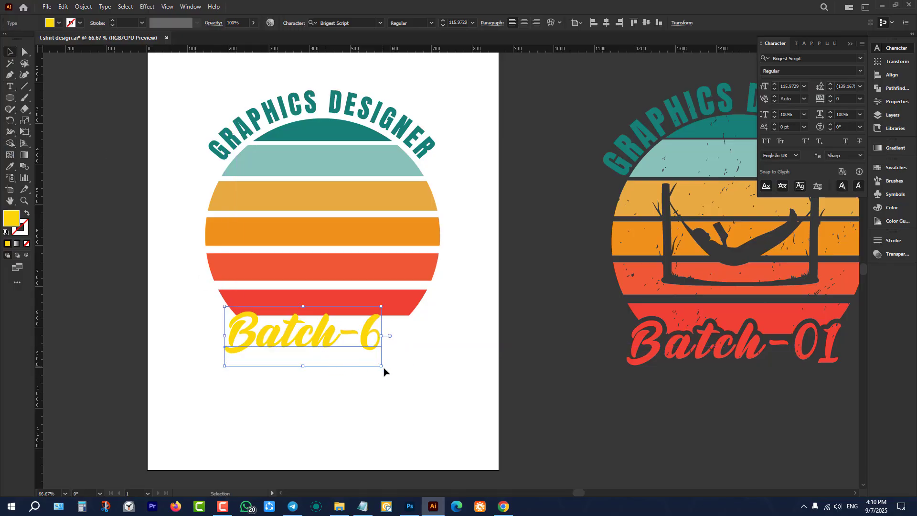
pyautogui.moveTo(381, 367); pyautogui.dragTo(432, 406)
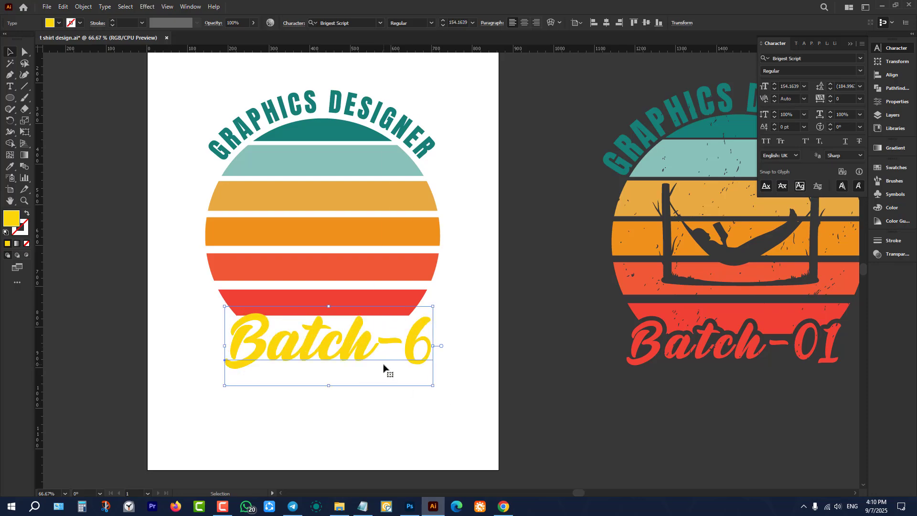
pyautogui.moveTo(386, 368); pyautogui.dragTo(376, 358)
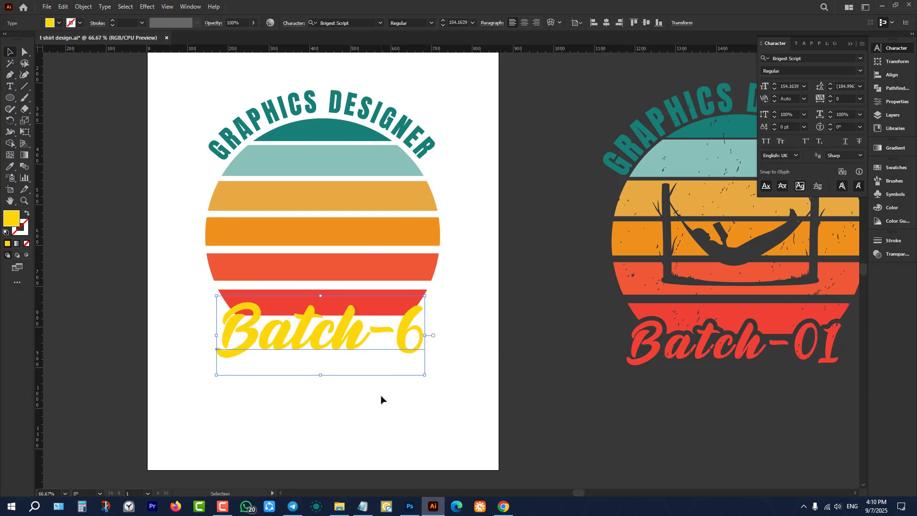
pyautogui.click(387, 400)
# Convert the "Batch-6" script text to outlines.
pyautogui.click(363, 346)
pyautogui.rightClick(364, 348)
pyautogui.click(410, 212)
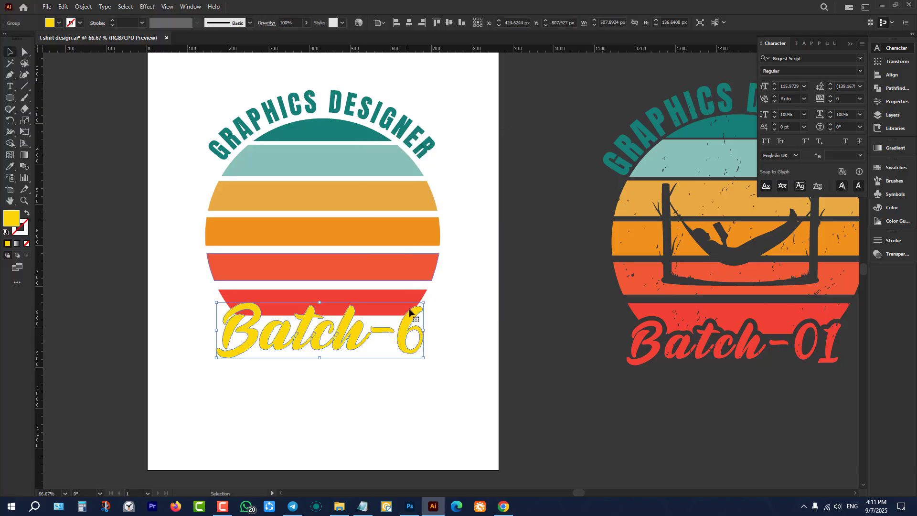
# Unite the overlapping outlined letters of "Batch-6" into merged shapes with Pathfinder.
pyautogui.scroll(1, 342, 330)
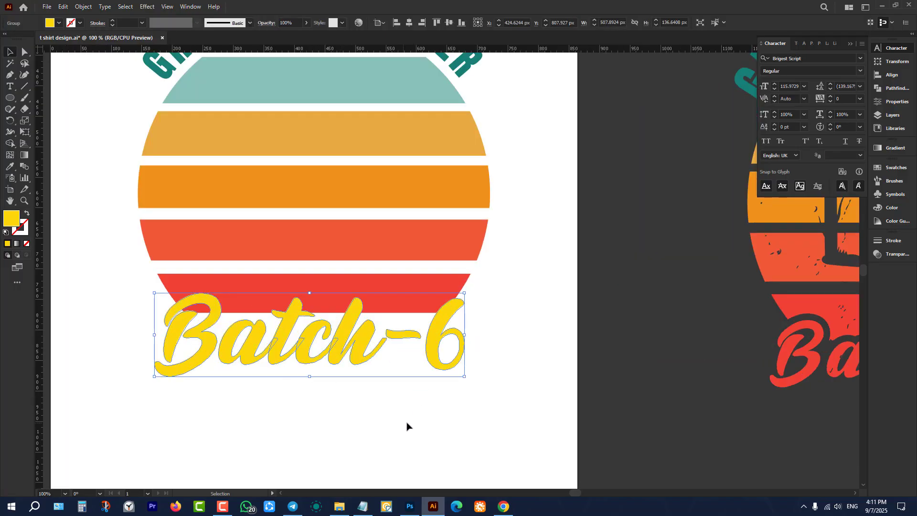
pyautogui.scroll(2, 286, 356)
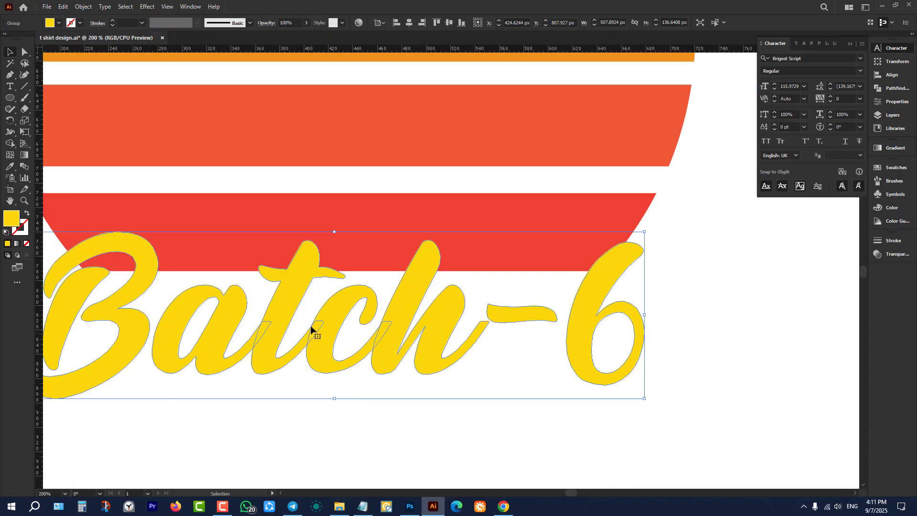
pyautogui.scroll(-2, 428, 338)
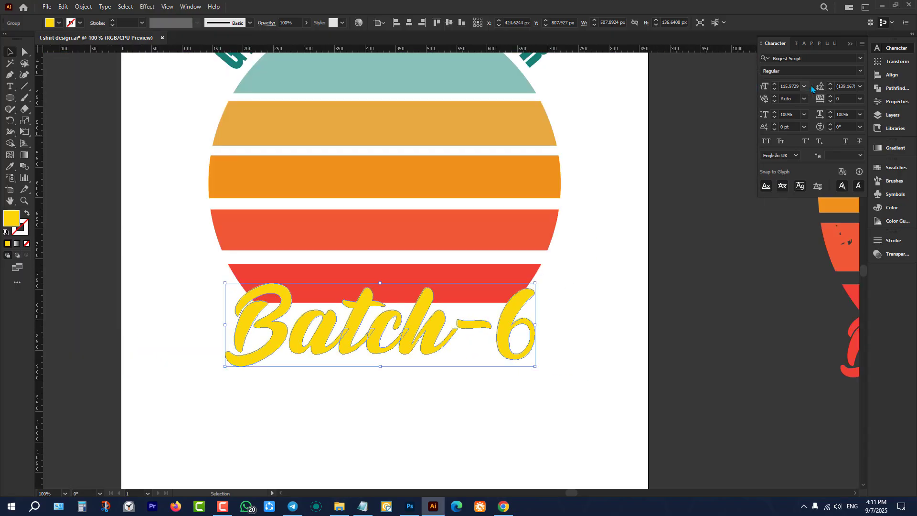
pyautogui.click(893, 88)
pyautogui.click(768, 71)
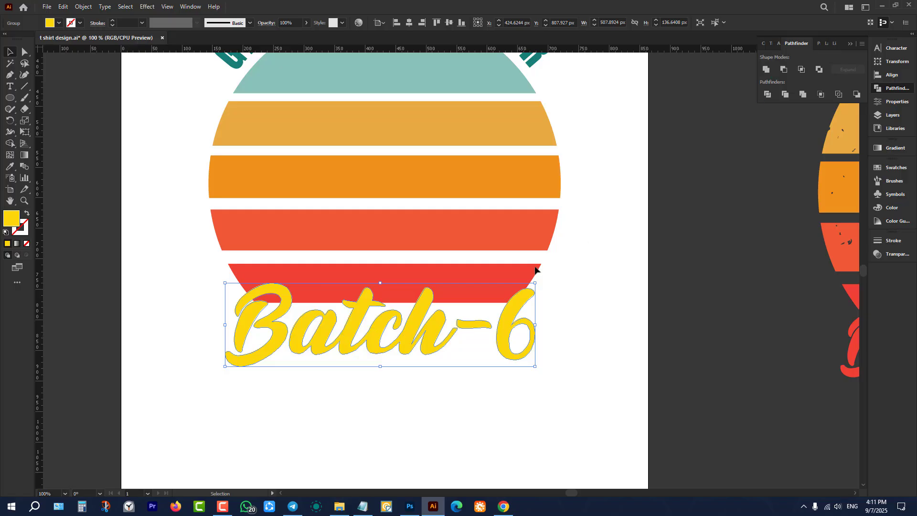
pyautogui.click(449, 410)
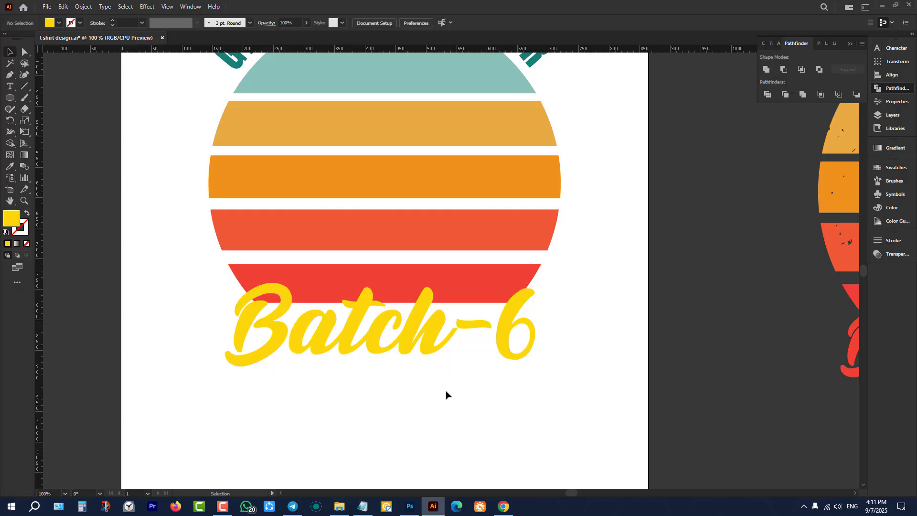
# Apply an Offset Path of 15 px with miter joins to the "Batch-6" lettering.
pyautogui.click(435, 353)
pyautogui.click(83, 7)
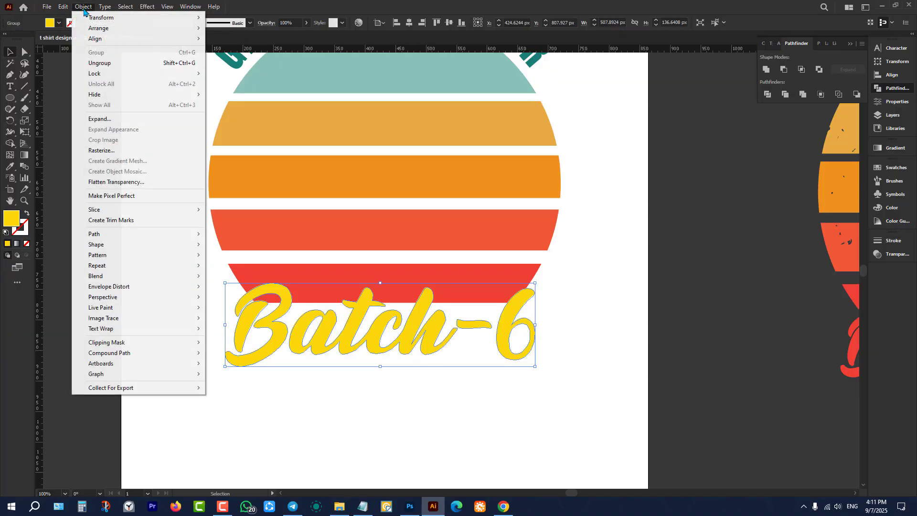
pyautogui.moveTo(121, 235)
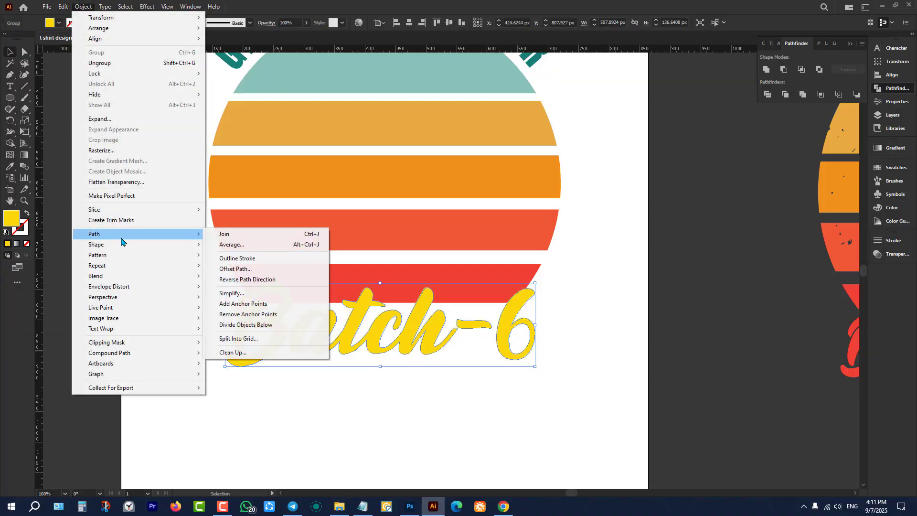
pyautogui.click(256, 273)
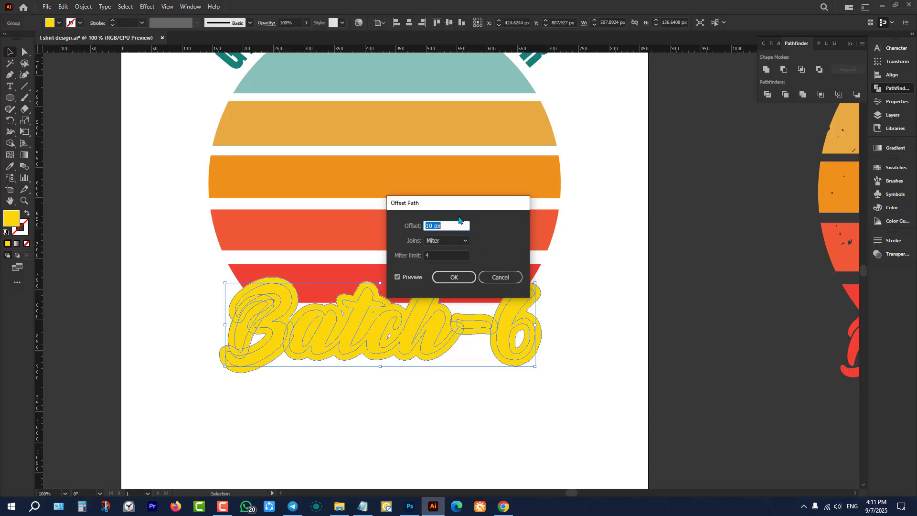
pyautogui.moveTo(455, 210); pyautogui.dragTo(641, 232)
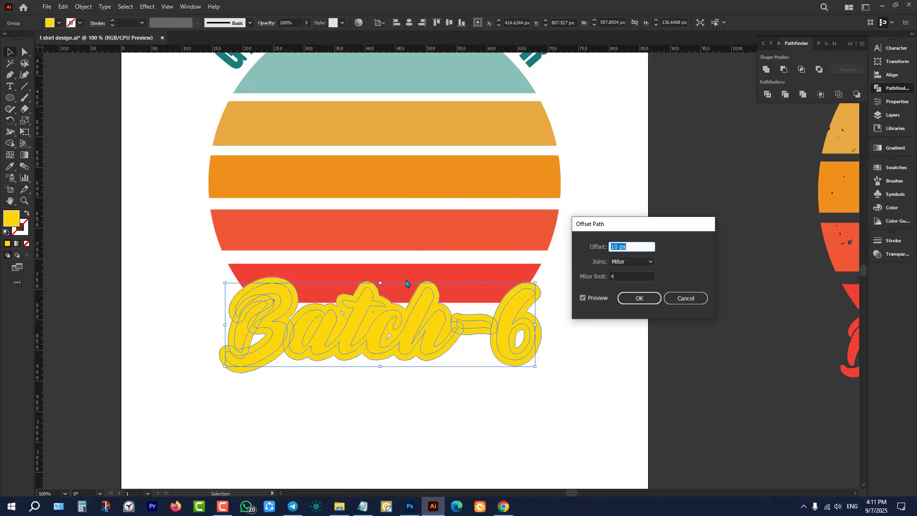
pyautogui.press('Up')
pyautogui.press('Up')
pyautogui.press('Up')
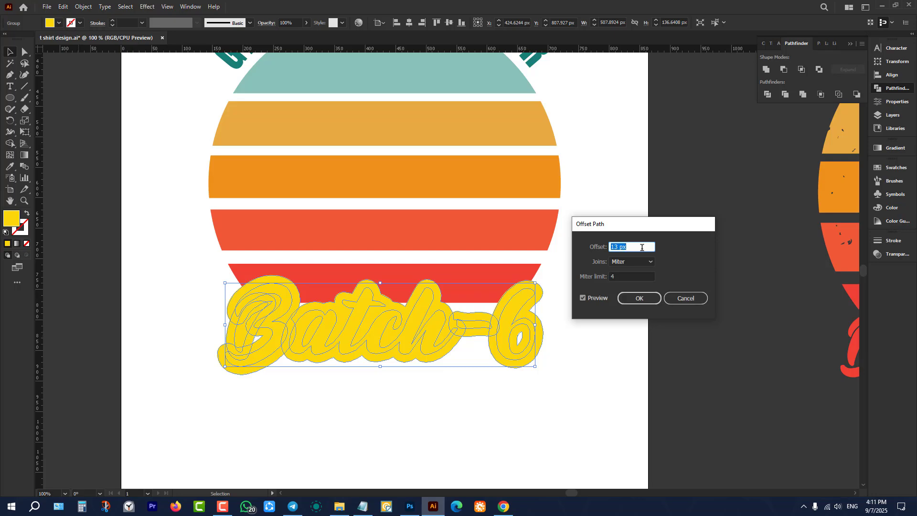
pyautogui.press('Up')
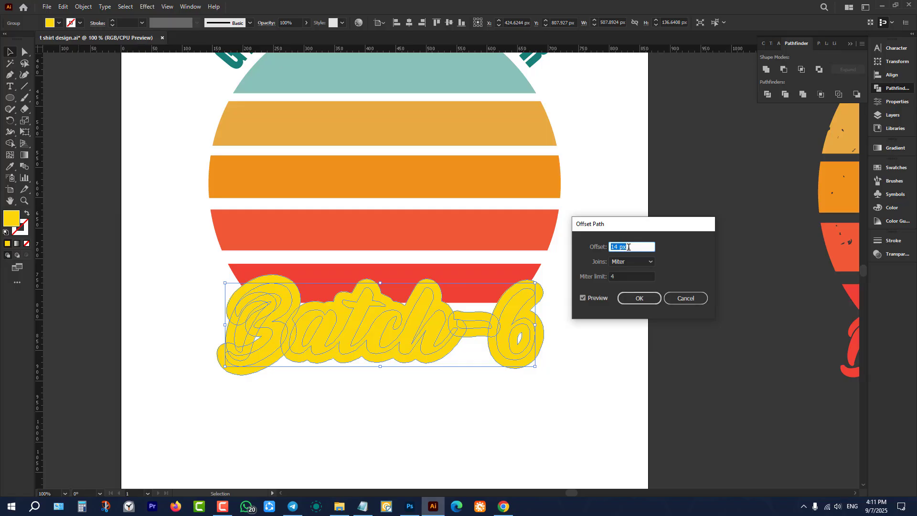
pyautogui.press('Up')
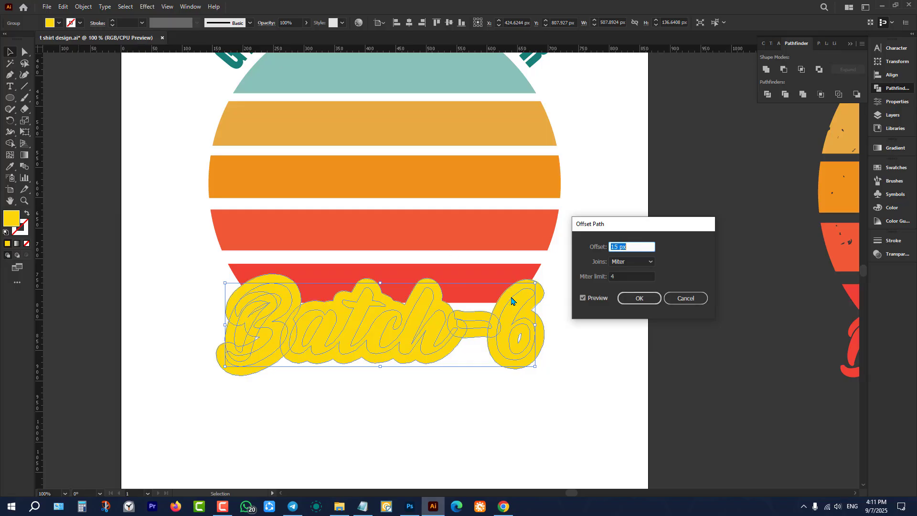
pyautogui.click(643, 299)
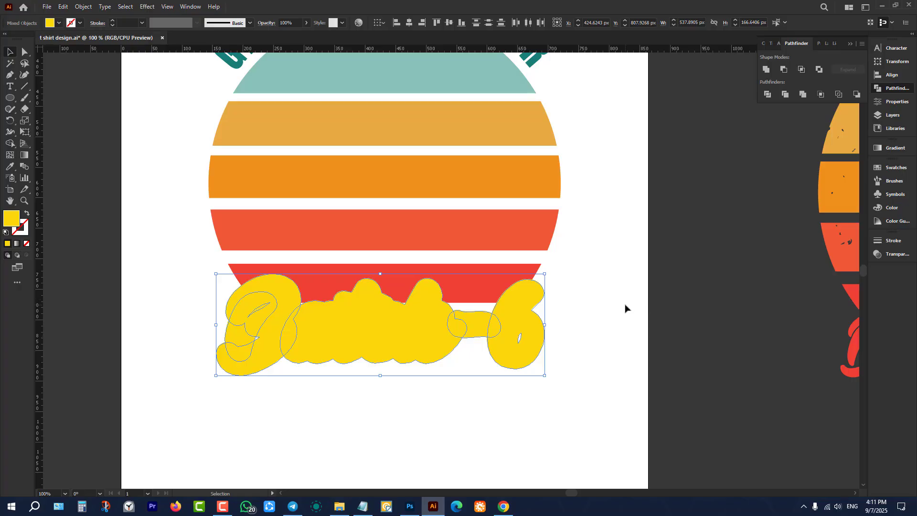
# Move the "Batch-6" lettering together with its offset shapes off the stripes, toward the artboard's lower right edge.
pyautogui.click(626, 308)
pyautogui.click(523, 309)
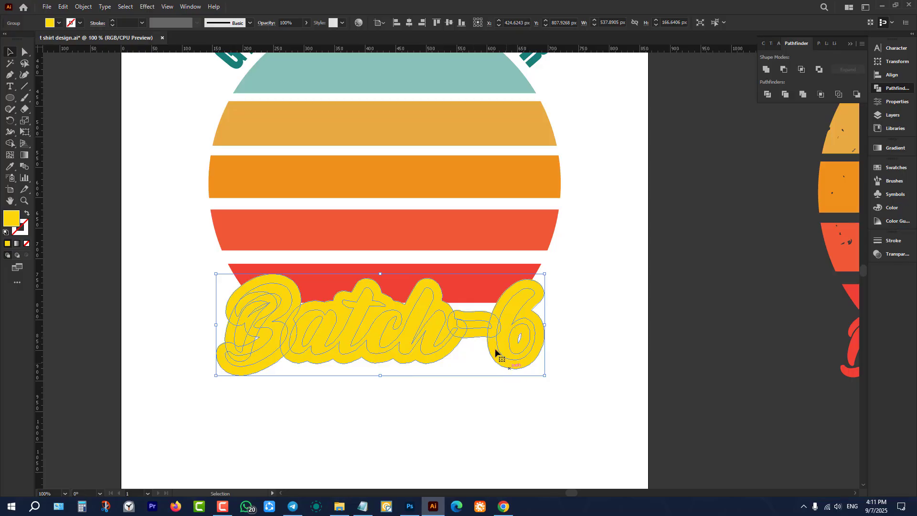
pyautogui.moveTo(496, 352); pyautogui.dragTo(601, 406)
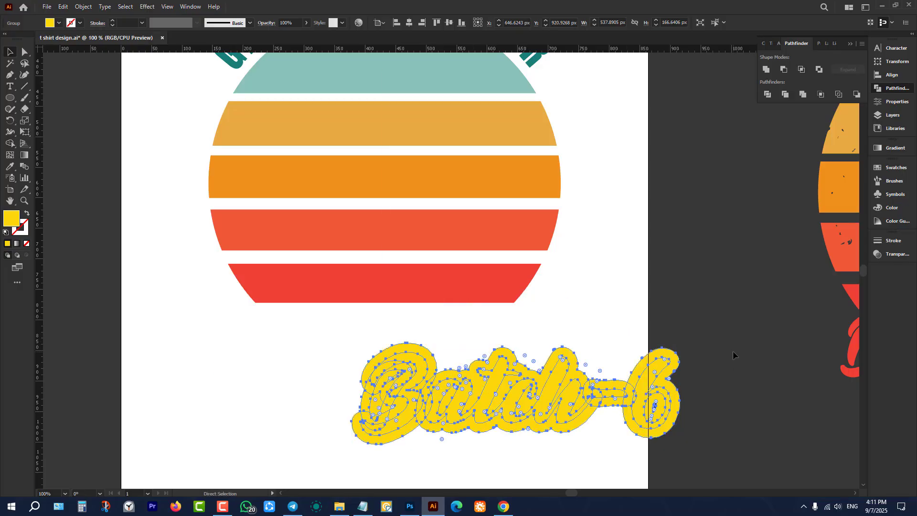
# Undo the last move of the "Batch-6" lettering and ungroup the letters from their offset shapes.
pyautogui.hotkey('ctrl', 'z')
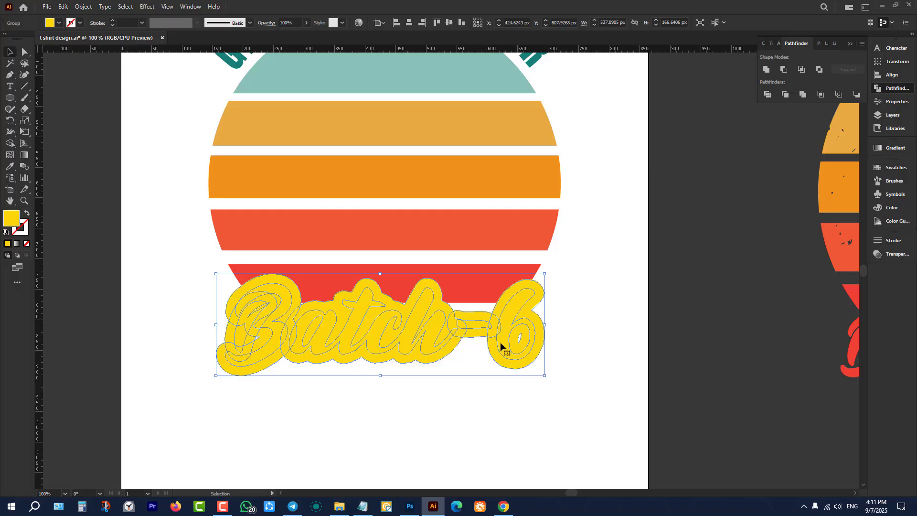
pyautogui.rightClick(510, 319)
pyautogui.click(538, 397)
# Exclude the outer offset shapes from the selection and group only the inner "Batch-6" letters.
pyautogui.scroll(1, 461, 321)
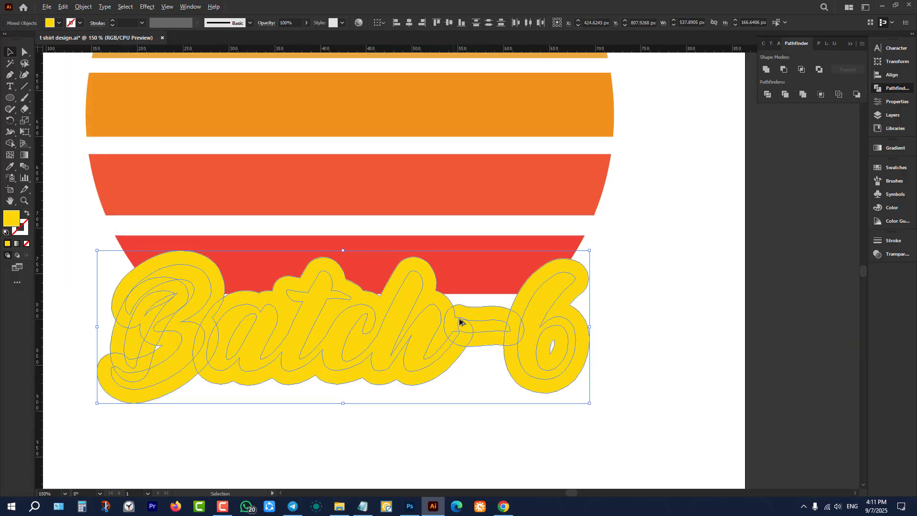
pyautogui.keyDown('shift'); pyautogui.click(547, 274); pyautogui.keyUp('shift')
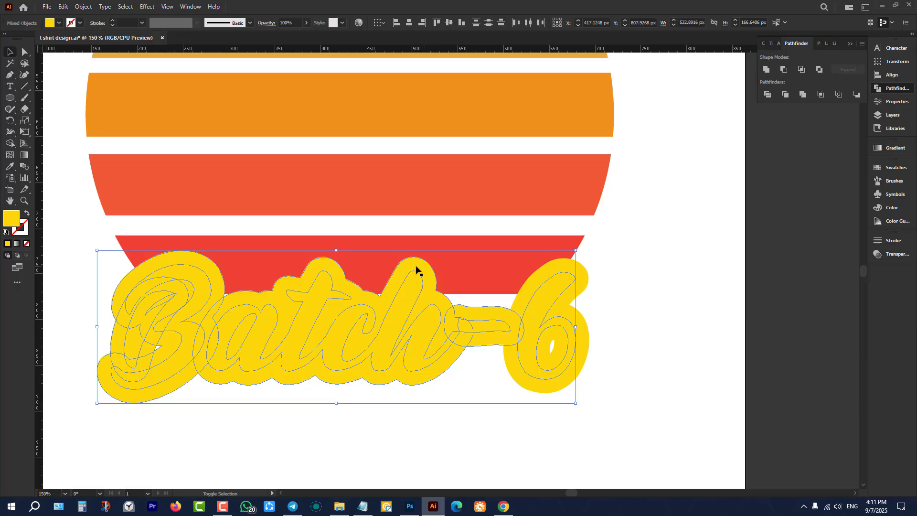
pyautogui.keyDown('shift'); pyautogui.click(243, 282); pyautogui.keyUp('shift')
pyautogui.keyDown('shift'); pyautogui.click(204, 266); pyautogui.keyUp('shift')
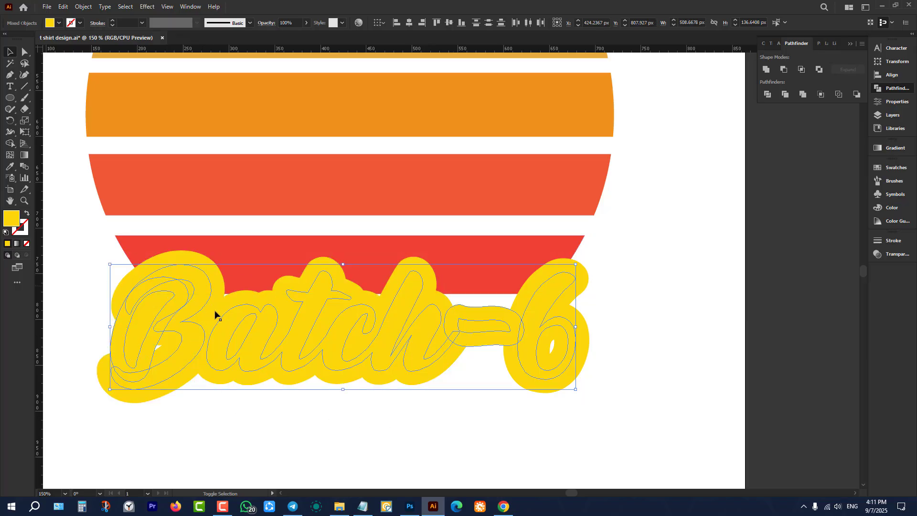
pyautogui.keyDown('shift'); pyautogui.click(485, 317); pyautogui.keyUp('shift')
pyautogui.press('a')
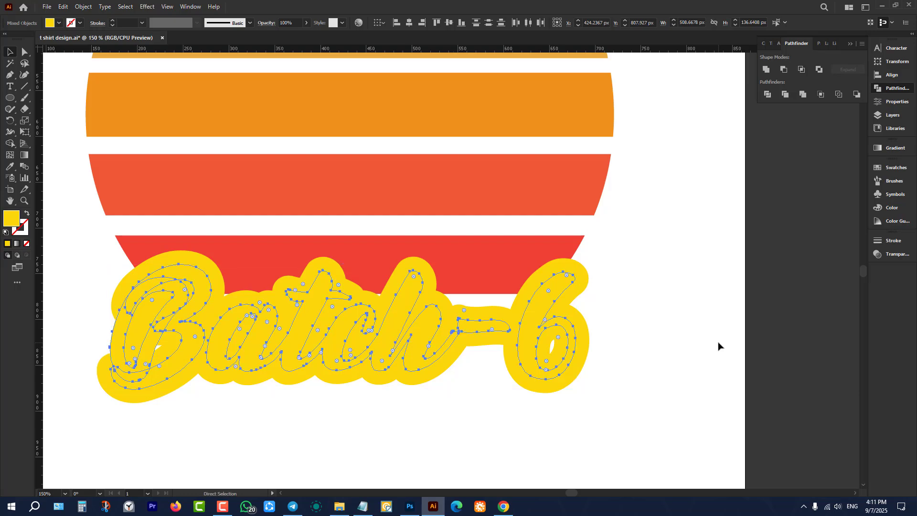
pyautogui.press('v')
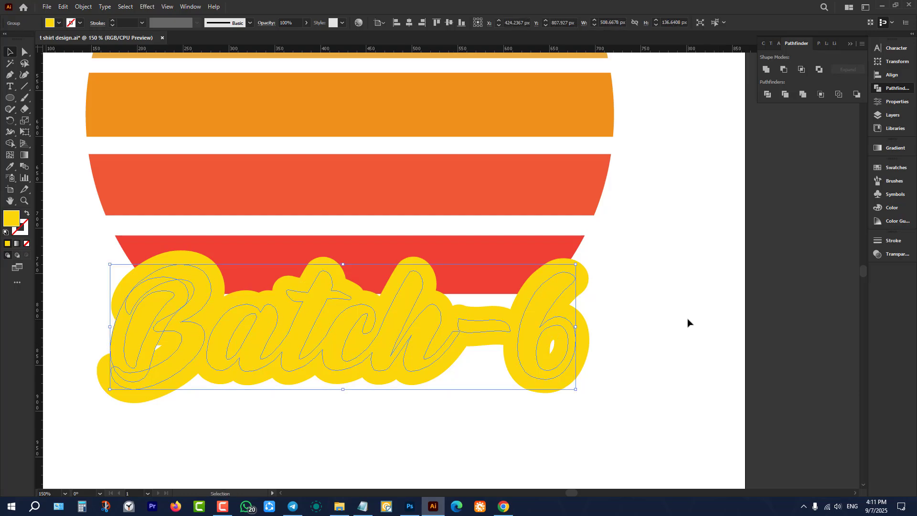
# Recolor the inner "Batch-6" letters with the orange-red sampled from the stripe just above the lowest one.
pyautogui.press('i')
pyautogui.click(559, 180)
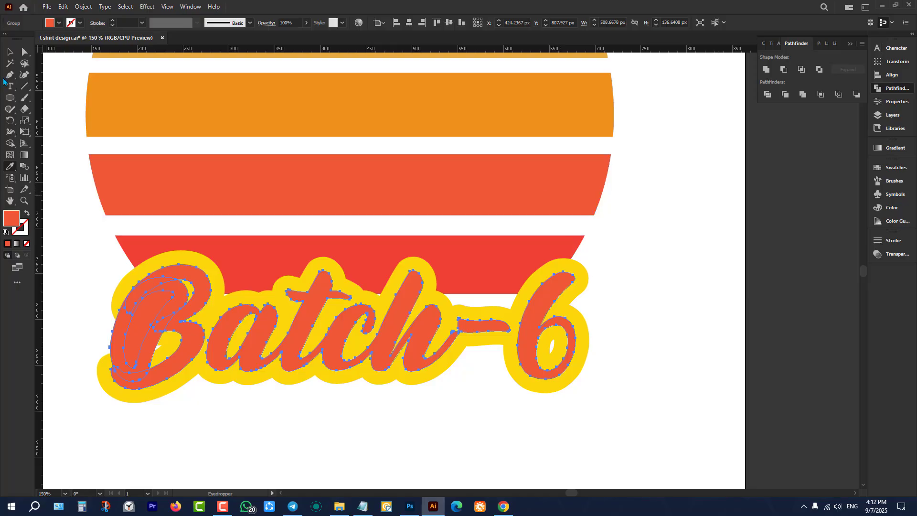
pyautogui.click(9, 53)
pyautogui.click(266, 458)
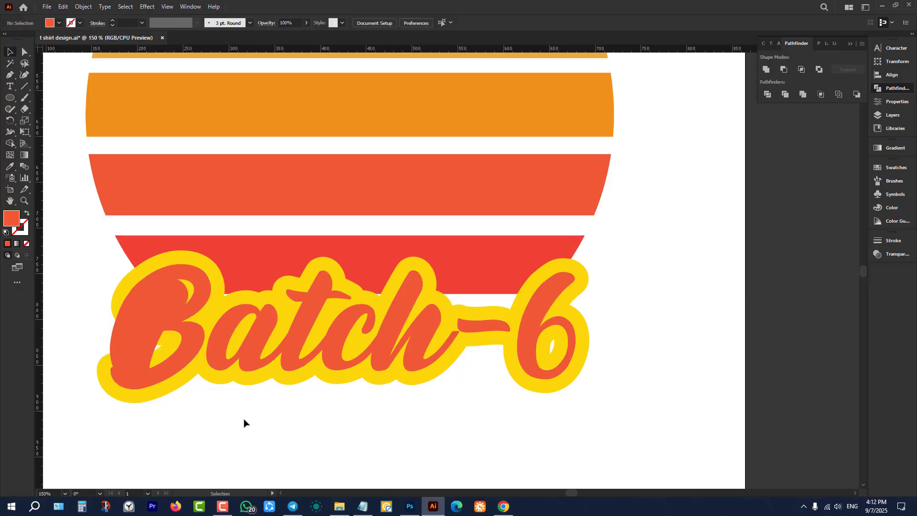
# Delete the orange-red inner "Batch-6" letters, keeping the yellow offset shapes.
pyautogui.scroll(-1, 478, 411)
pyautogui.click(540, 331)
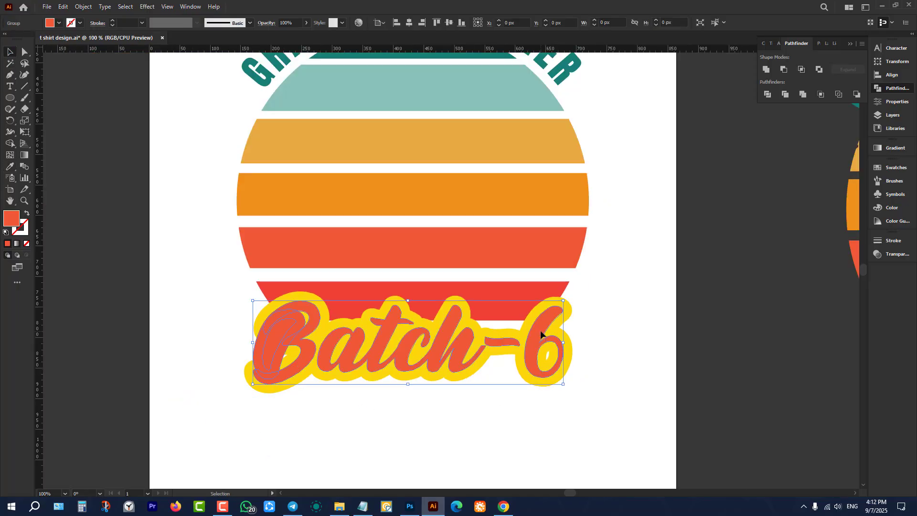
pyautogui.press('Delete')
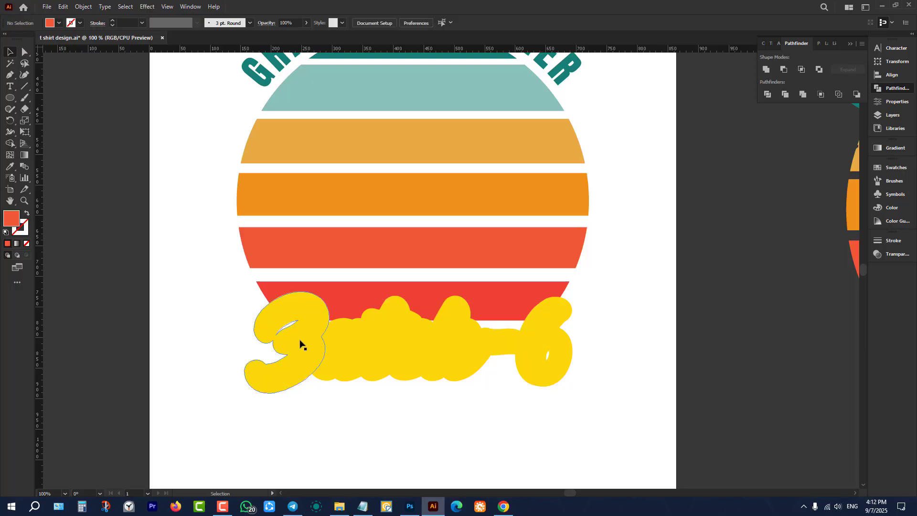
# Undo the deletion, recoloring, grouping and Offset Path, back to the plain yellow "Batch-6" lettering.
pyautogui.click(337, 352)
pyautogui.hotkey('ctrl', 'z')
pyautogui.hotkey('ctrl', 'z')
pyautogui.hotkey('ctrl', 'z')
pyautogui.hotkey('ctrl', 'z')
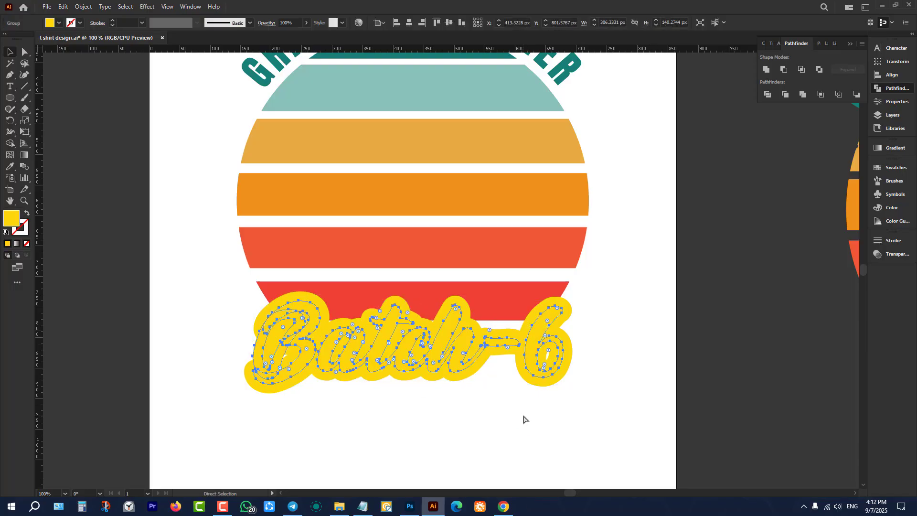
pyautogui.hotkey('ctrl', 'z')
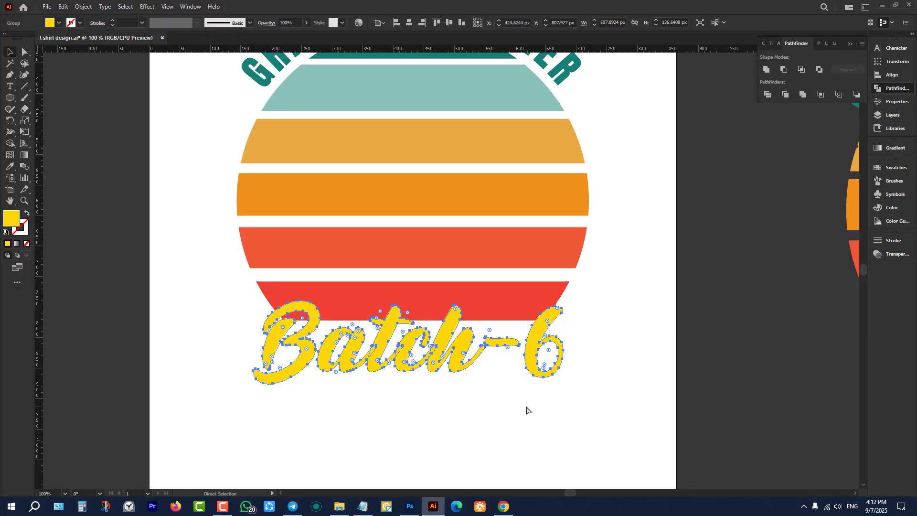
# Duplicate the outlined "Batch-6" lettering in place, exactly over the original.
pyautogui.click(526, 410)
pyautogui.press('v')
pyautogui.click(463, 329)
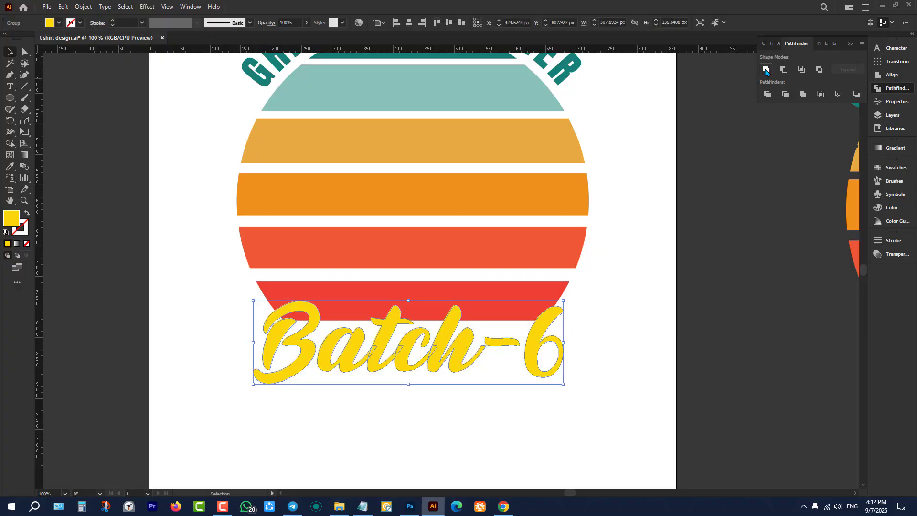
pyautogui.click(595, 342)
pyautogui.click(527, 352)
pyautogui.press('a')
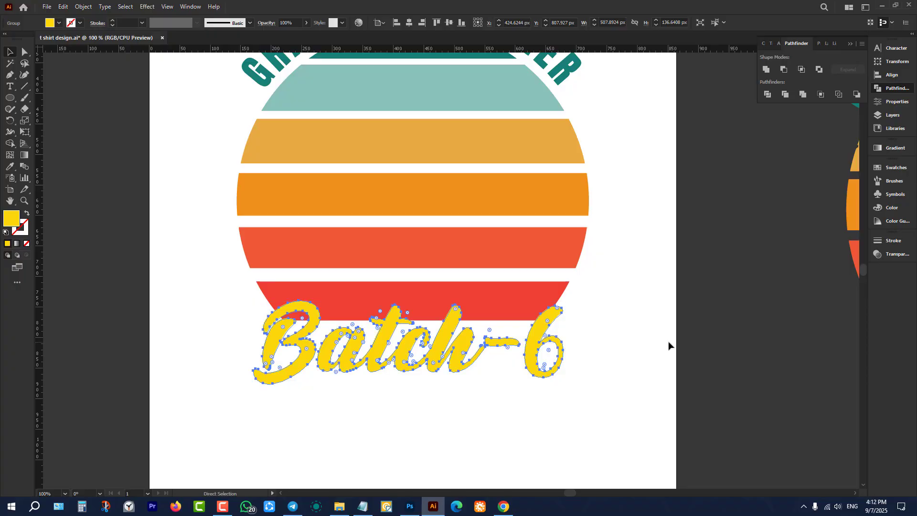
pyautogui.press('v')
pyautogui.click(669, 346)
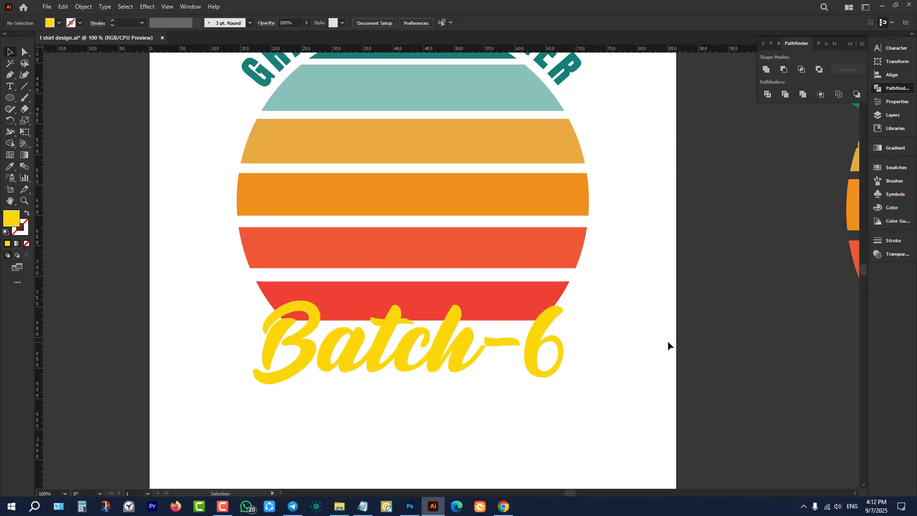
pyautogui.keyDown('alt'); pyautogui.moveTo(536, 329); pyautogui.dragTo(565, 387); pyautogui.keyUp('alt')
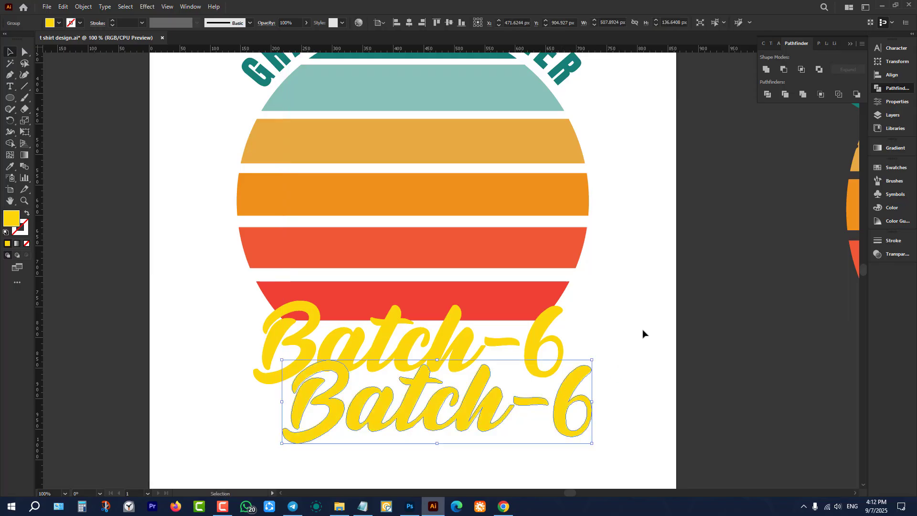
pyautogui.hotkey('ctrl', 'z')
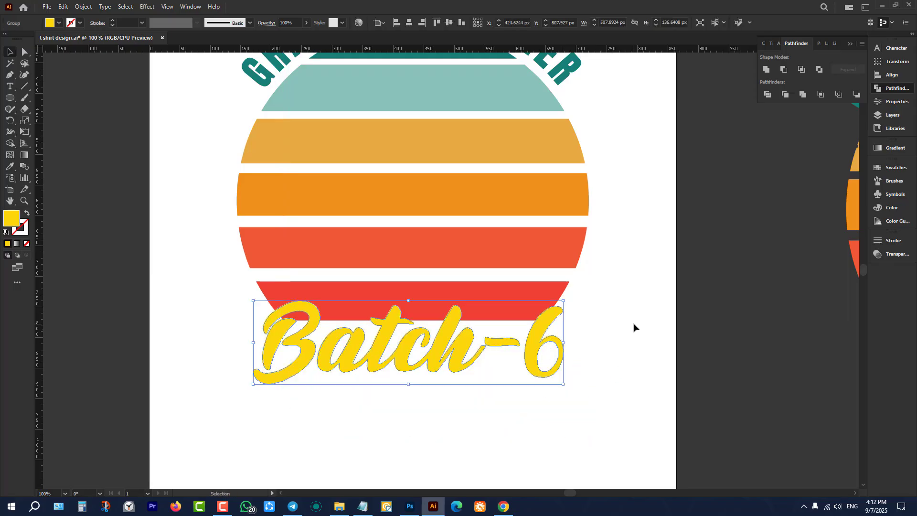
# Apply an Offset Path of 12 px with miter joins to the upper copy of the "Batch-6" lettering.
pyautogui.click(634, 328)
pyautogui.click(548, 320)
pyautogui.click(83, 6)
pyautogui.moveTo(120, 234)
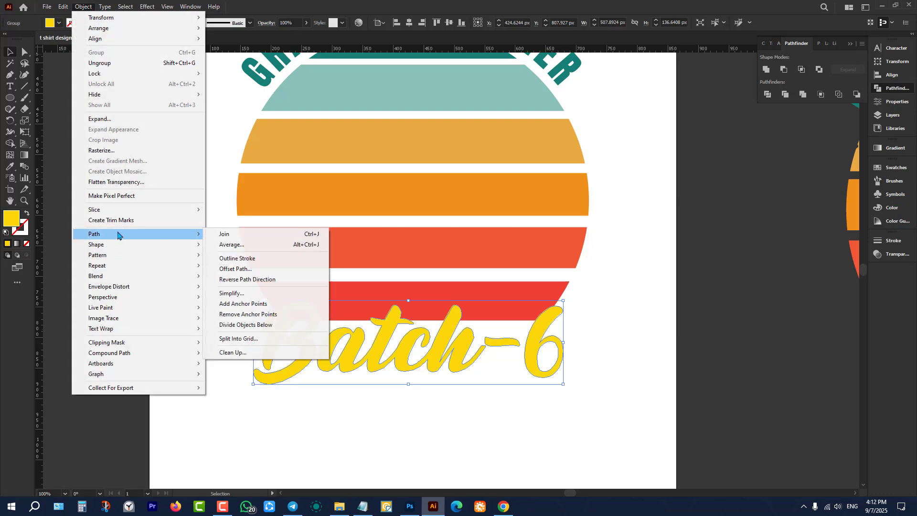
pyautogui.click(281, 268)
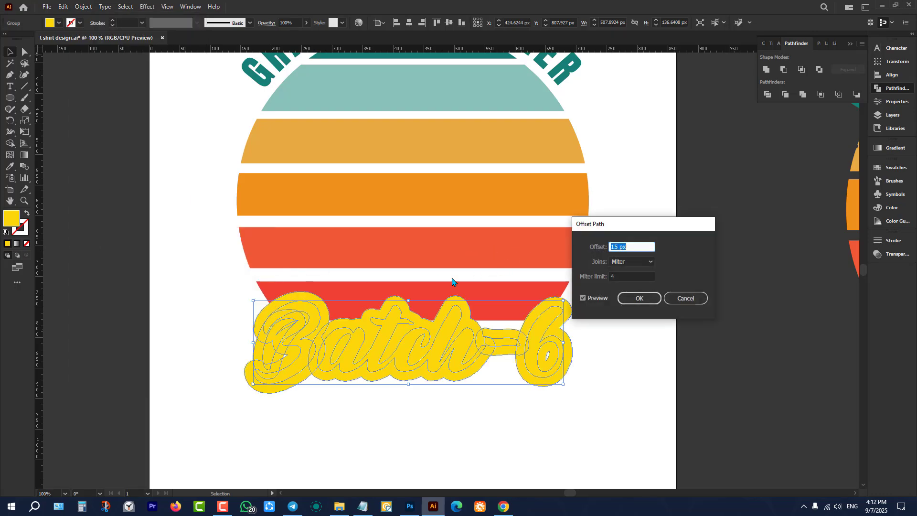
pyautogui.press('Down')
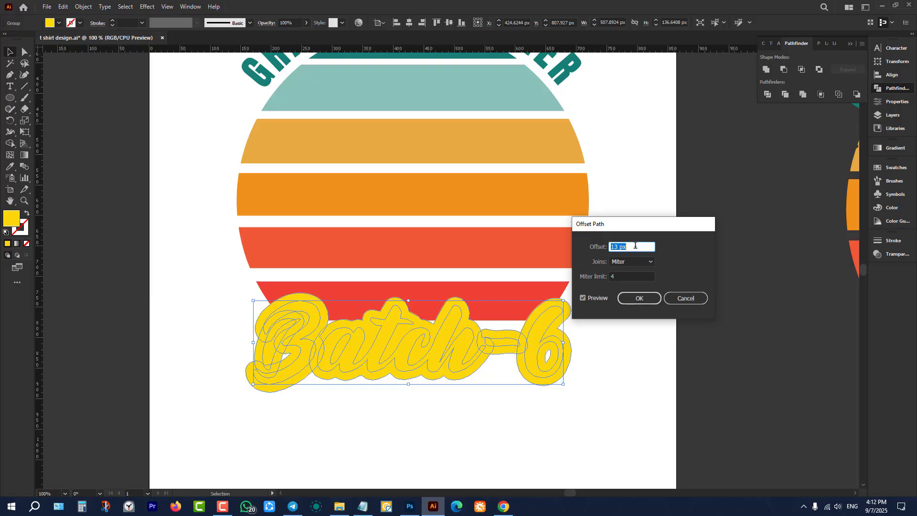
pyautogui.press('Down')
pyautogui.press('Down')
pyautogui.click(634, 301)
pyautogui.click(634, 301)
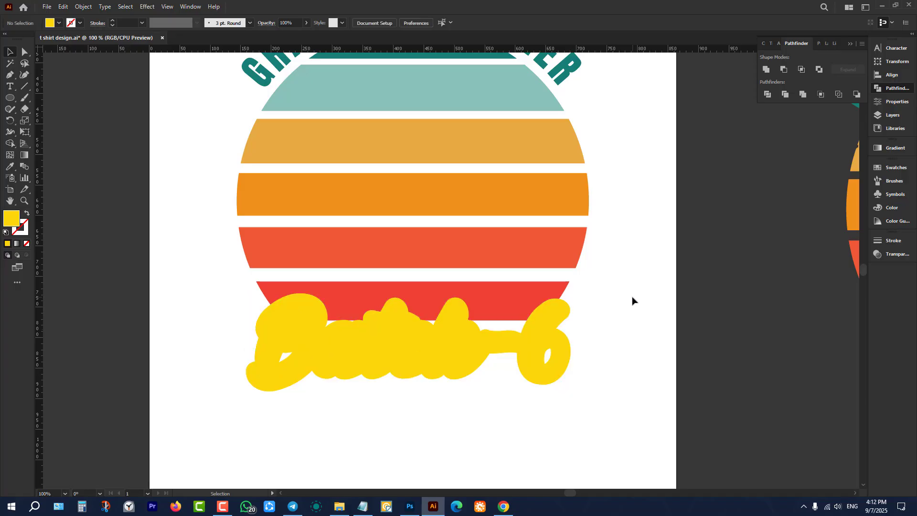
# Unite the upper "Batch-6" copy and its offset shapes into one silhouette with Pathfinder.
pyautogui.click(550, 326)
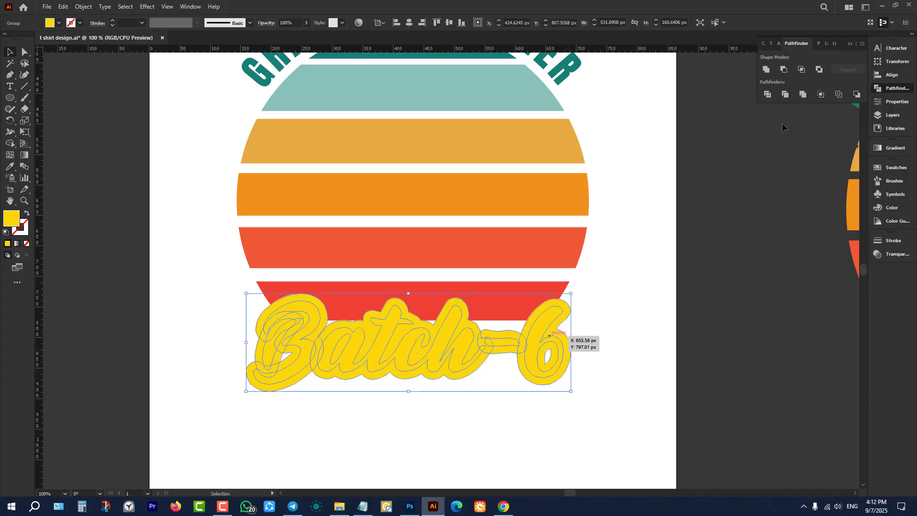
pyautogui.click(767, 69)
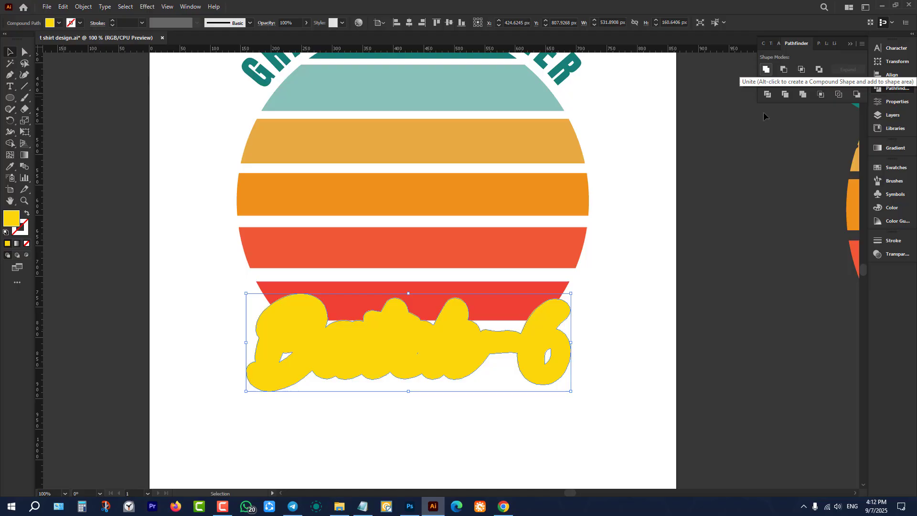
pyautogui.click(653, 301)
# Cut the offset silhouette out of the lowest red stripe with the Shape Builder tool, removing all of it around the yellow "Batch-6" lettering.
pyautogui.click(555, 340)
pyautogui.hotkey('ctrl', '=')
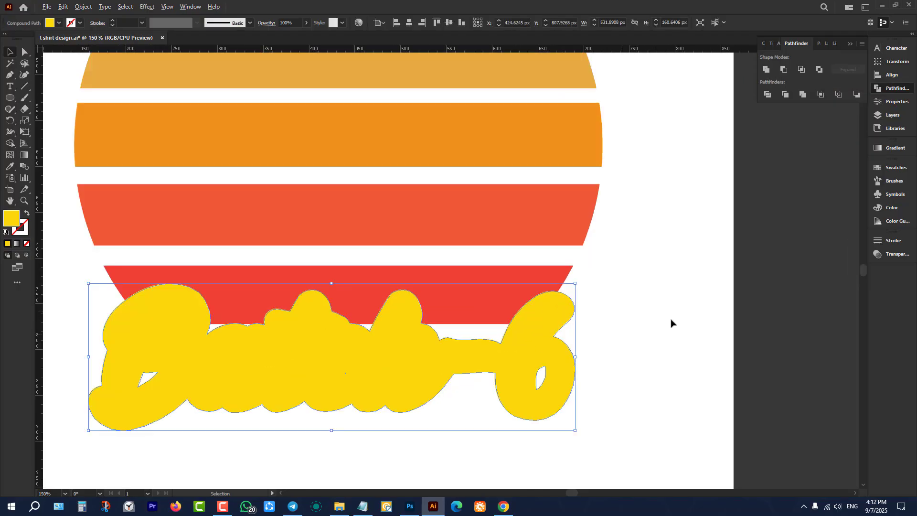
pyautogui.keyDown('shift'); pyautogui.click(521, 283); pyautogui.keyUp('shift')
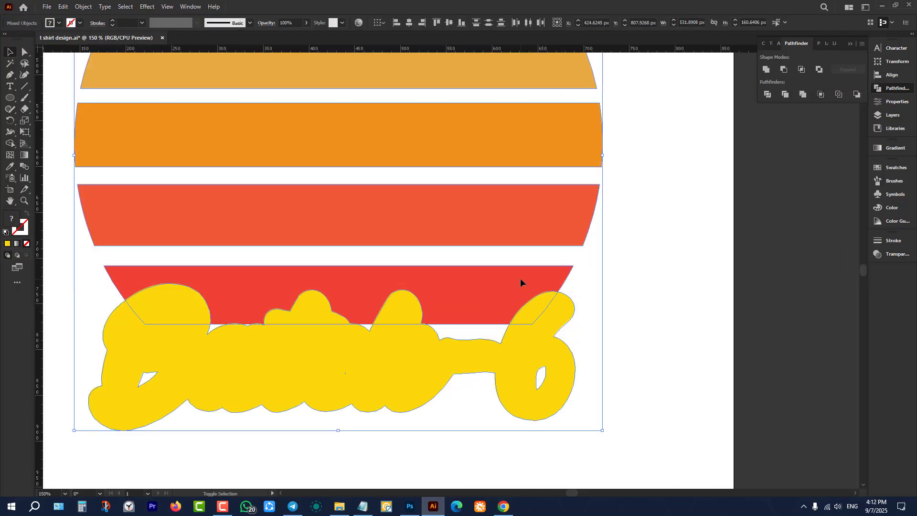
pyautogui.click(10, 143)
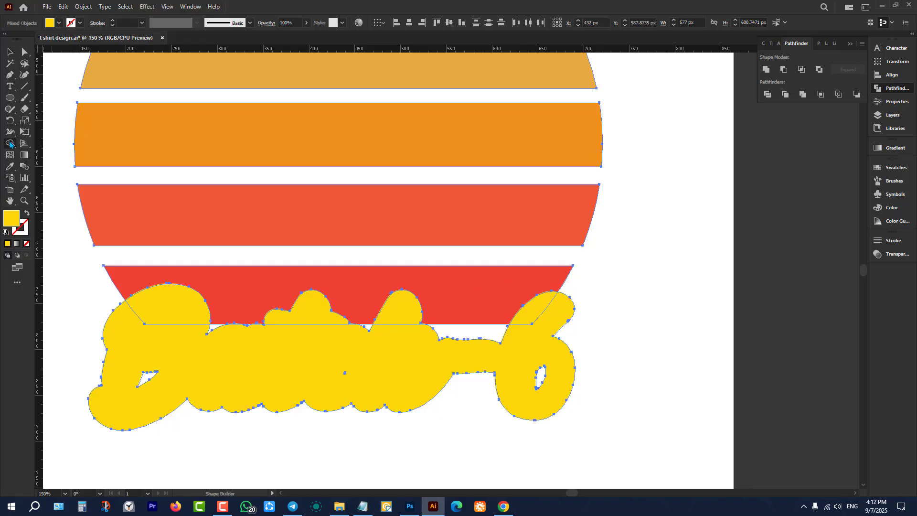
pyautogui.moveTo(162, 305); pyautogui.dragTo(190, 388)
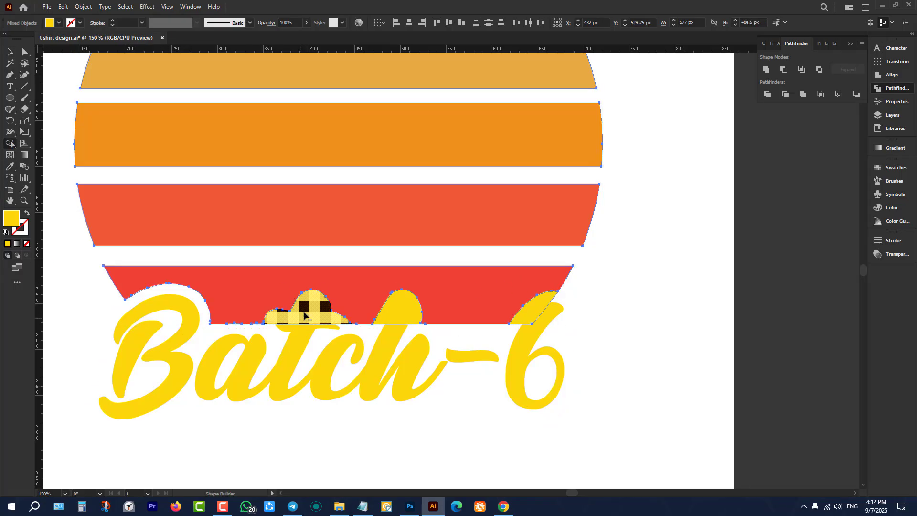
pyautogui.click(523, 320)
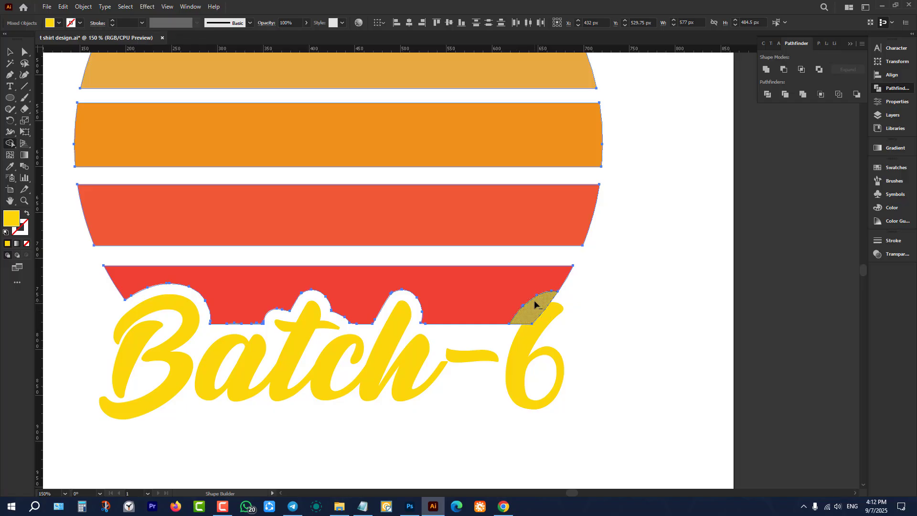
pyautogui.click(9, 52)
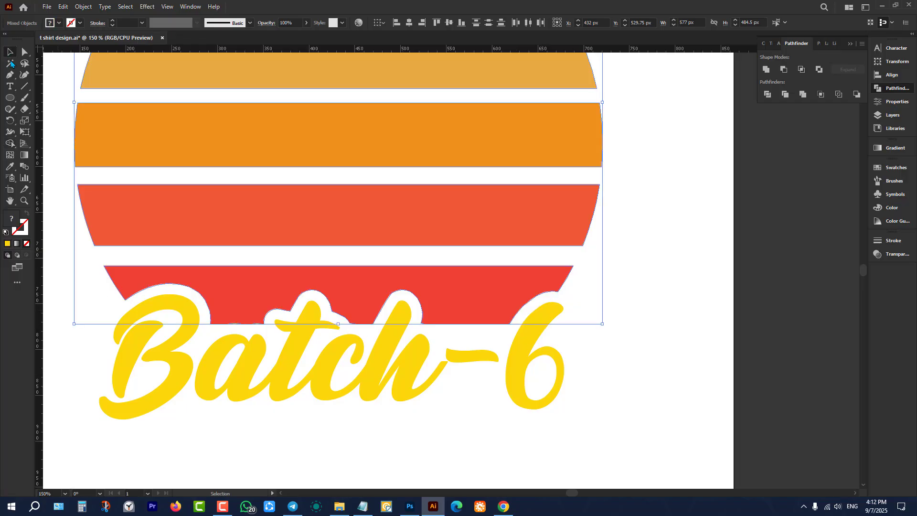
pyautogui.scroll(-1, 399, 328)
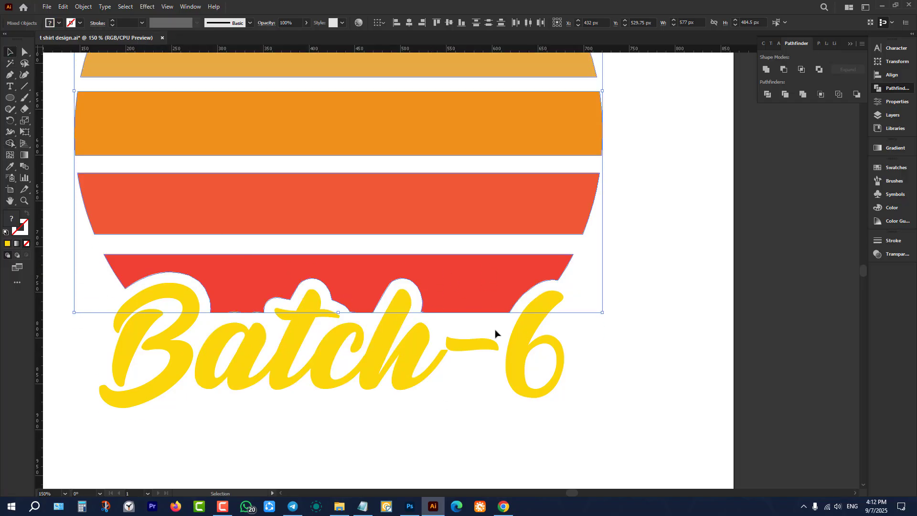
pyautogui.click(495, 333)
pyautogui.scroll(-1, 428, 420)
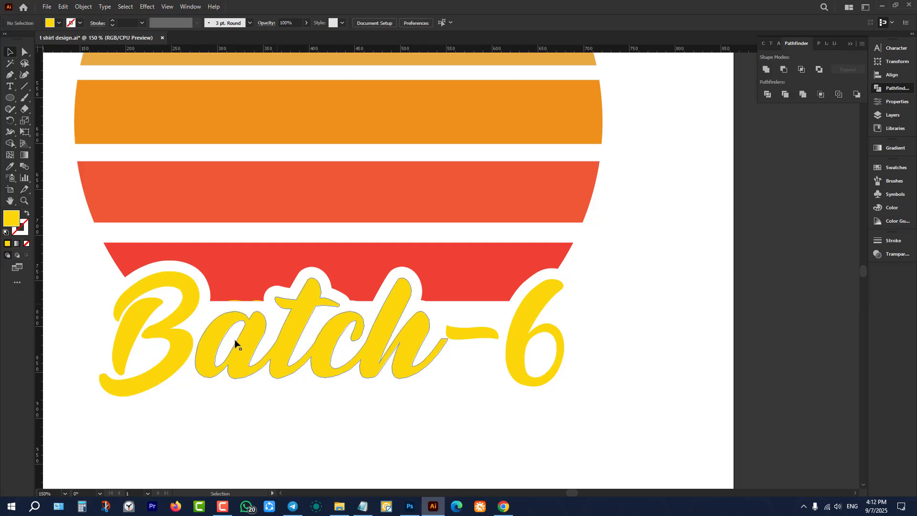
# Remove the two thin yellow slivers left along the lowest red stripe's bottom edge above the "a" with Shape Builder.
pyautogui.scroll(6, 253, 314)
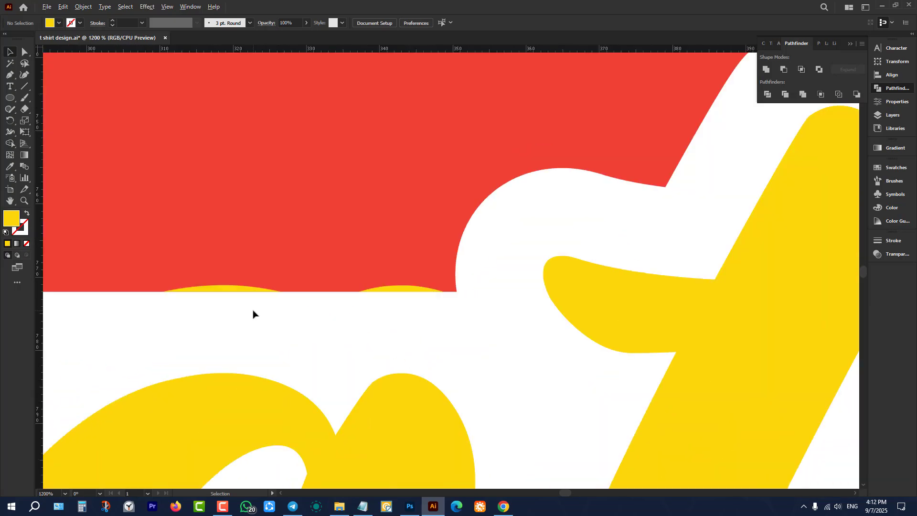
pyautogui.moveTo(415, 324); pyautogui.dragTo(185, 254)
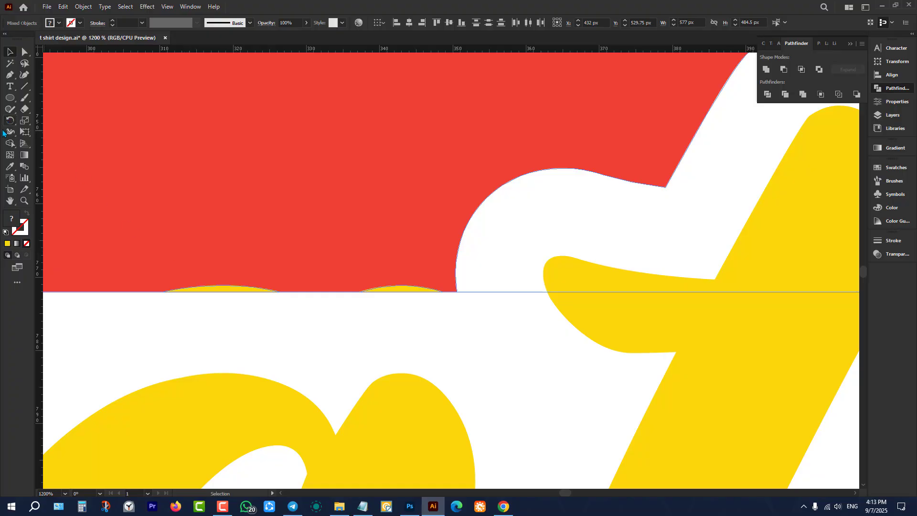
pyautogui.click(10, 143)
pyautogui.scroll(3, 176, 313)
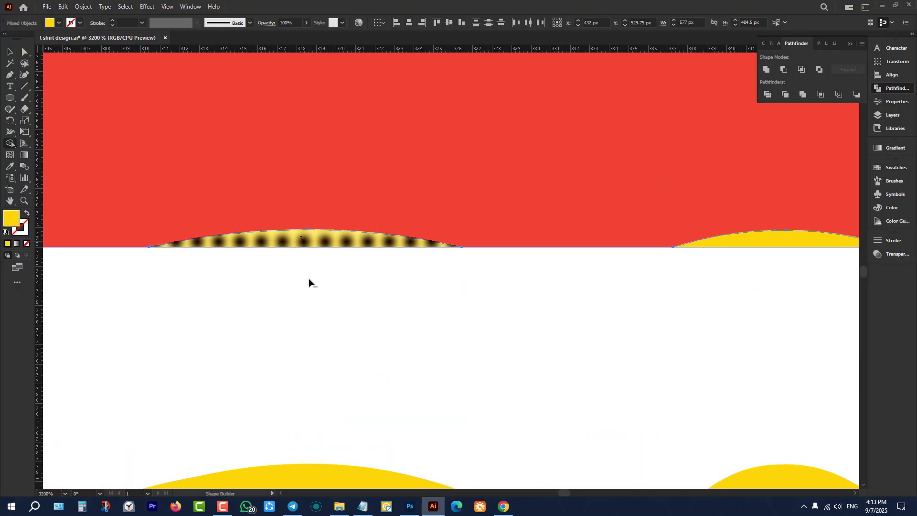
pyautogui.moveTo(310, 282); pyautogui.dragTo(313, 286)
pyautogui.moveTo(755, 238); pyautogui.dragTo(768, 302)
pyautogui.scroll(-8, 294, 322)
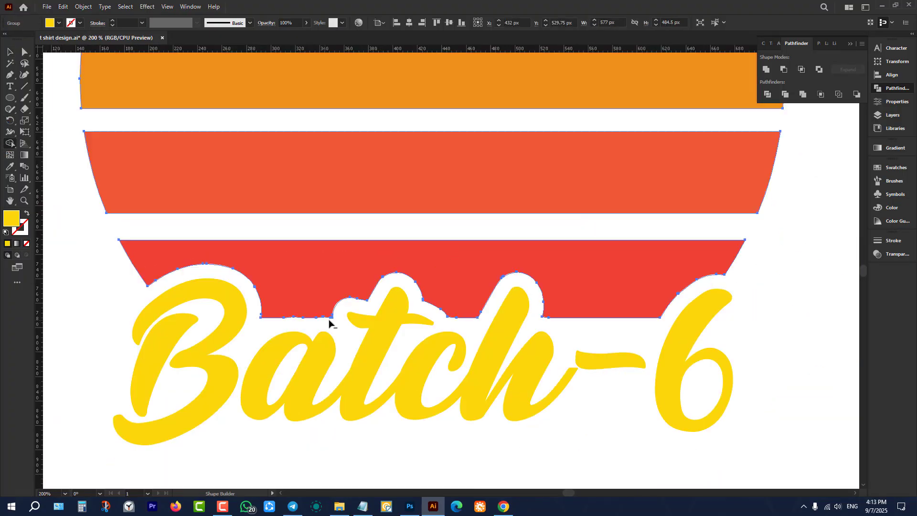
# Group the striped circle, arched text and "Batch-6" lettering, and centre the group vertically on the artboard.
pyautogui.scroll(-3, 604, 331)
pyautogui.scroll(5, 528, 344)
pyautogui.scroll(-4, 523, 299)
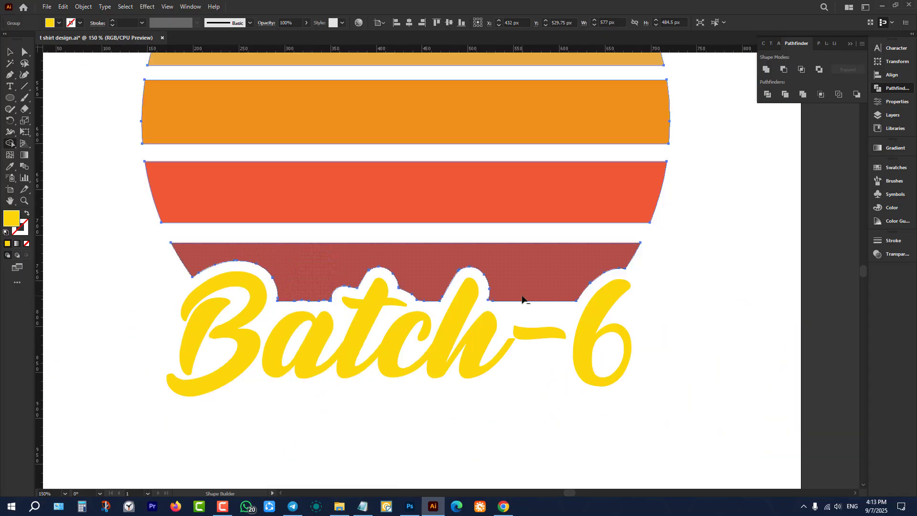
pyautogui.press('v')
pyautogui.click(93, 201)
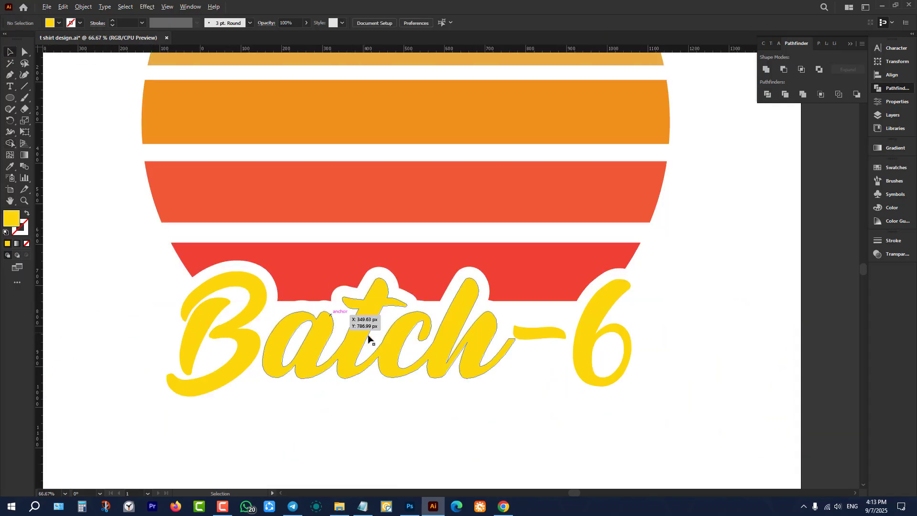
pyautogui.scroll(-3, 368, 337)
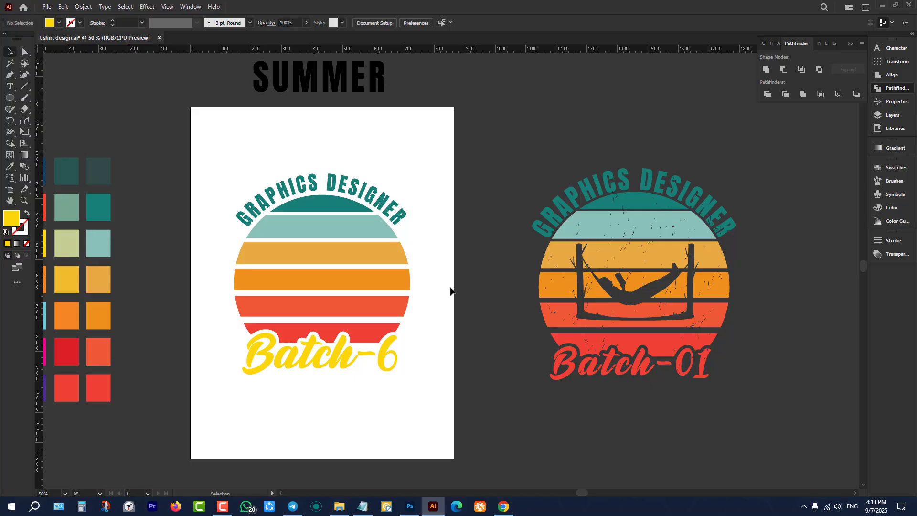
pyautogui.moveTo(230, 163); pyautogui.dragTo(456, 423)
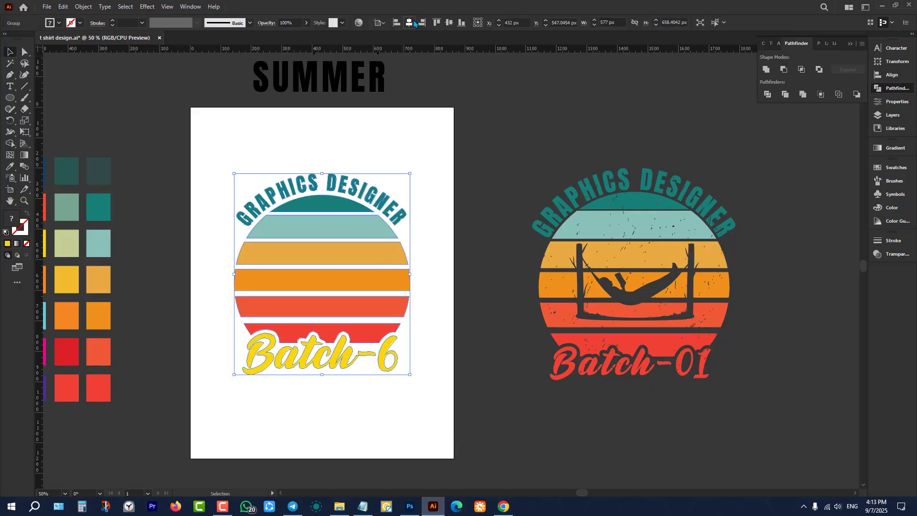
pyautogui.click(449, 22)
pyautogui.click(517, 275)
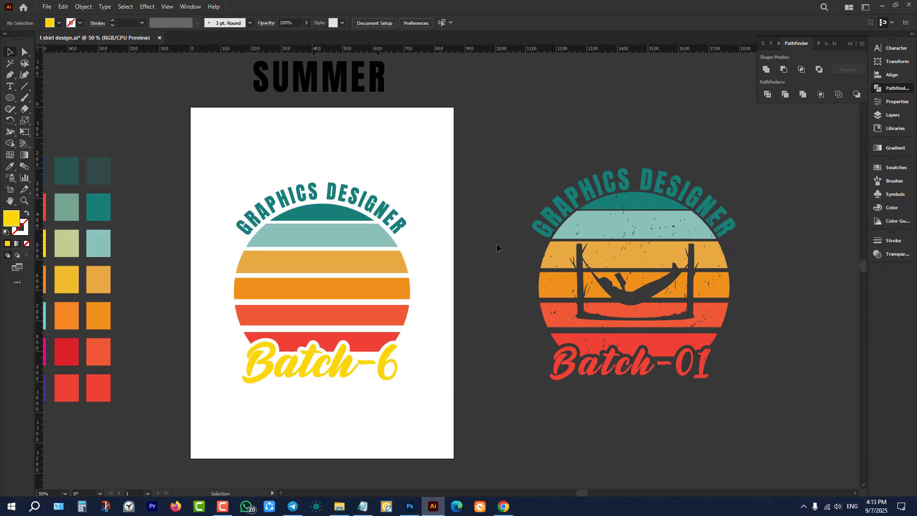
# Place a copy of the hammock silhouette with the reading figure over the badge's middle stripes and bring it to the front.
pyautogui.scroll(-3, 502, 256)
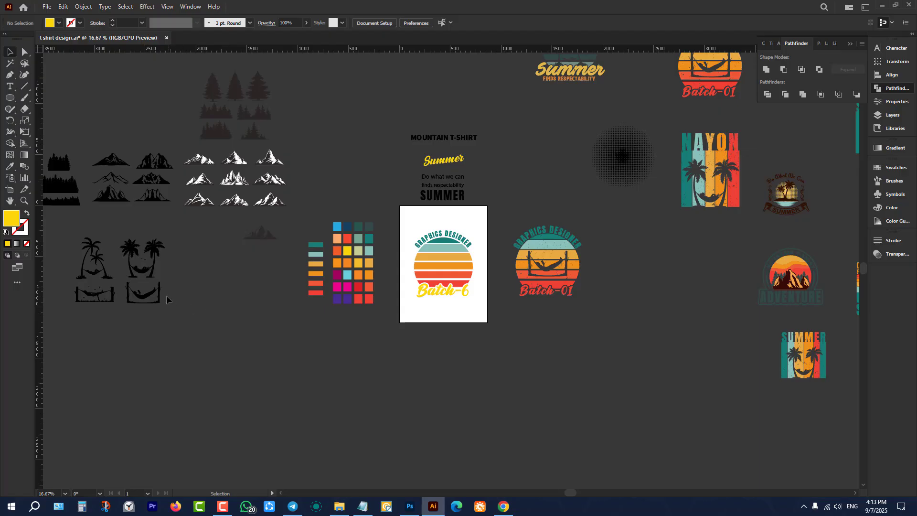
pyautogui.moveTo(139, 296); pyautogui.dragTo(434, 269)
pyautogui.scroll(4, 463, 258)
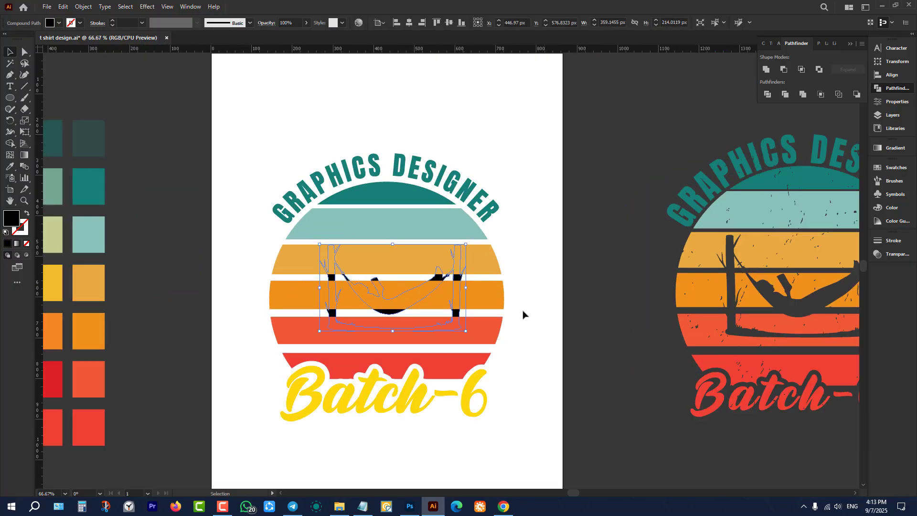
pyautogui.scroll(1, 573, 266)
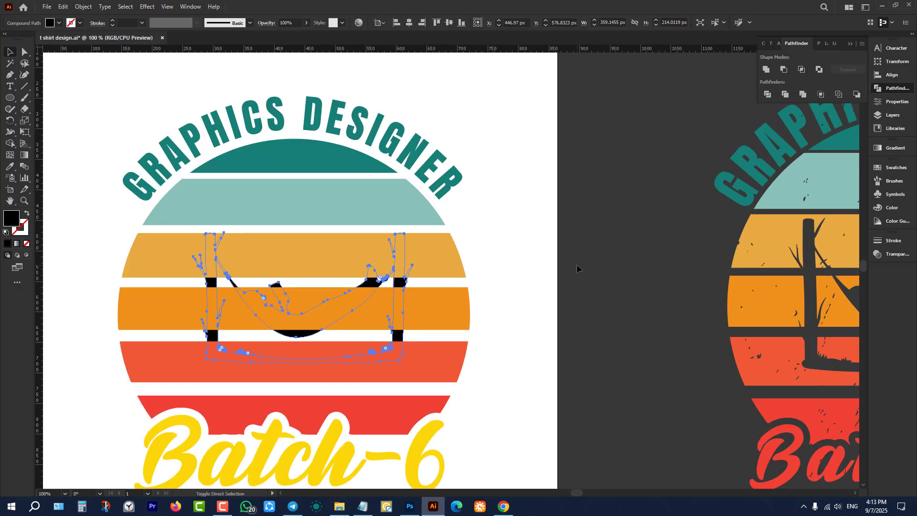
pyautogui.click(577, 265)
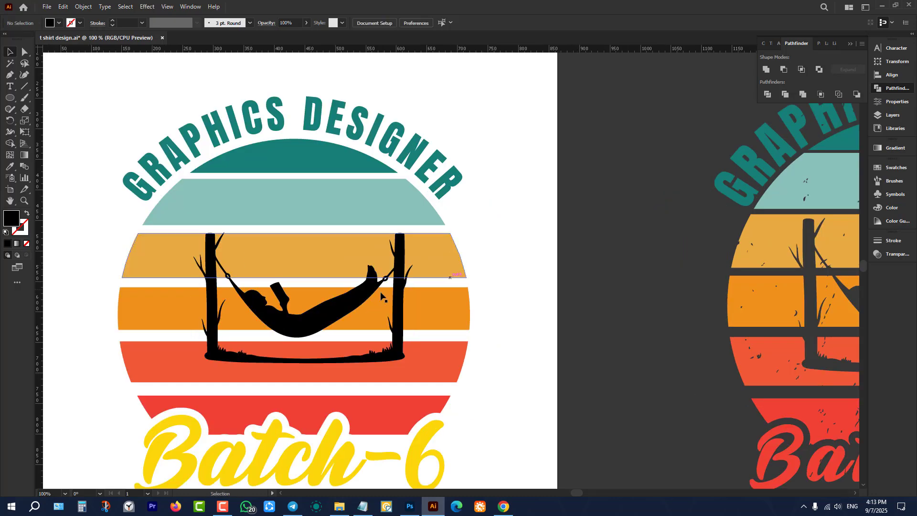
pyautogui.click(420, 258)
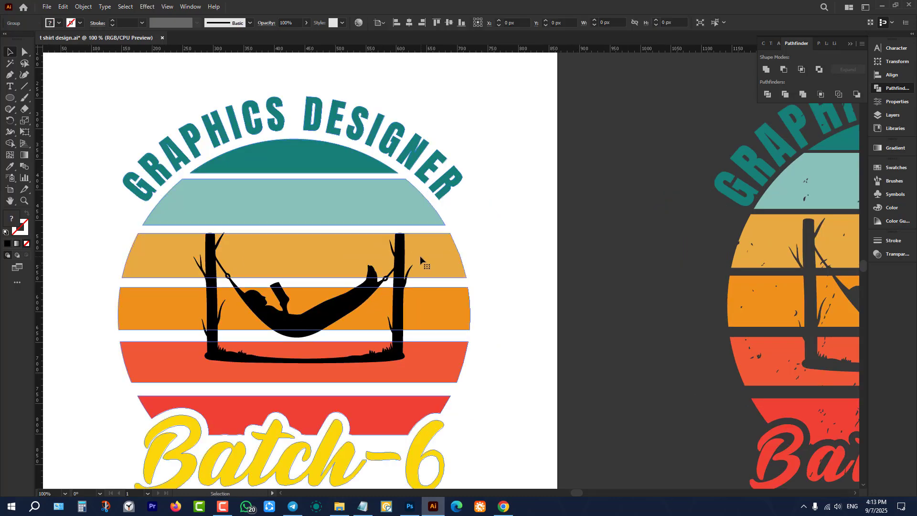
pyautogui.click(564, 269)
# Move the hammock silhouette slightly lower, enlarge it to about 366 × 218 px and centre it horizontally on the artboard.
pyautogui.moveTo(403, 286); pyautogui.dragTo(403, 300)
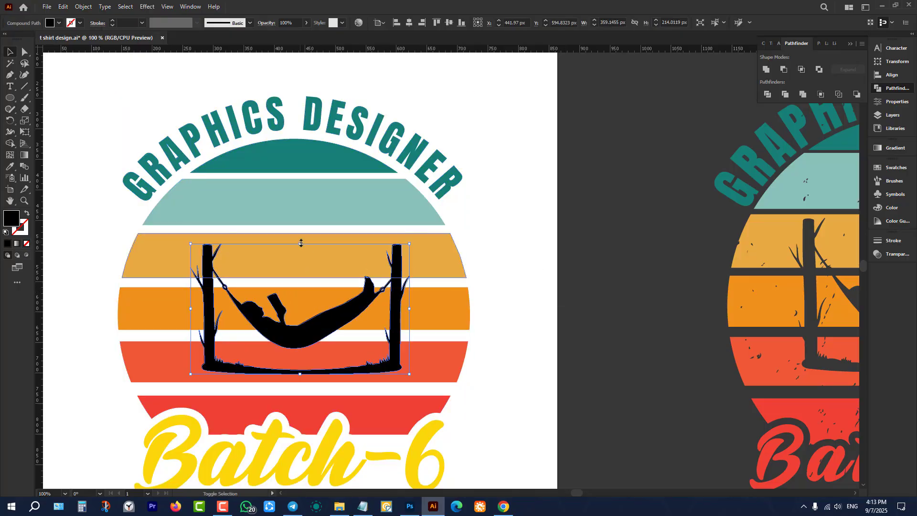
pyautogui.moveTo(301, 242); pyautogui.dragTo(301, 242)
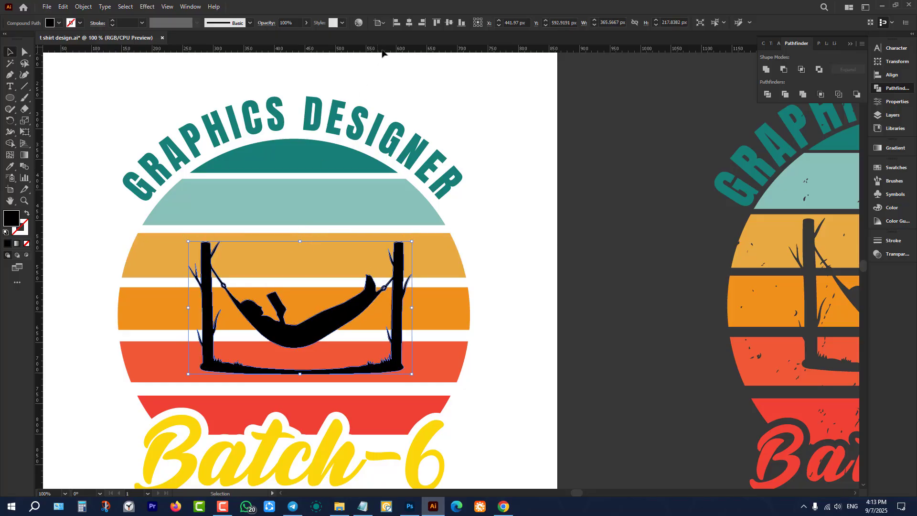
pyautogui.click(409, 23)
pyautogui.click(553, 256)
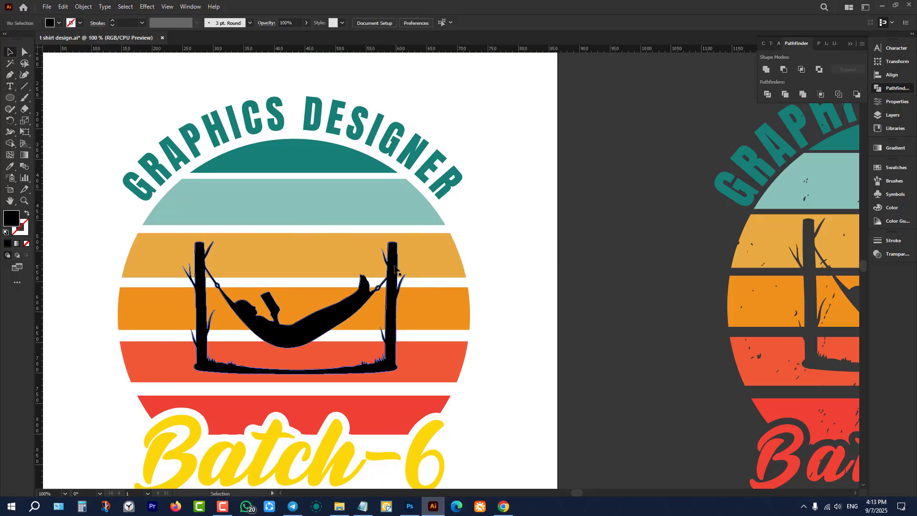
# Cut the hammock silhouette from the artwork and make an opacity mask on the badge group with Clip turned off.
pyautogui.click(395, 269)
pyautogui.press('Delete')
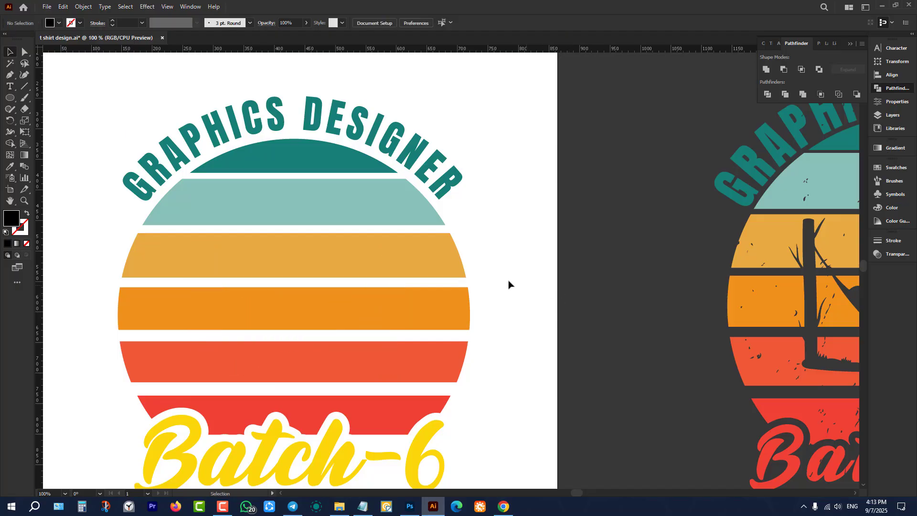
pyautogui.scroll(-2, 508, 285)
pyautogui.press('v')
pyautogui.click(436, 263)
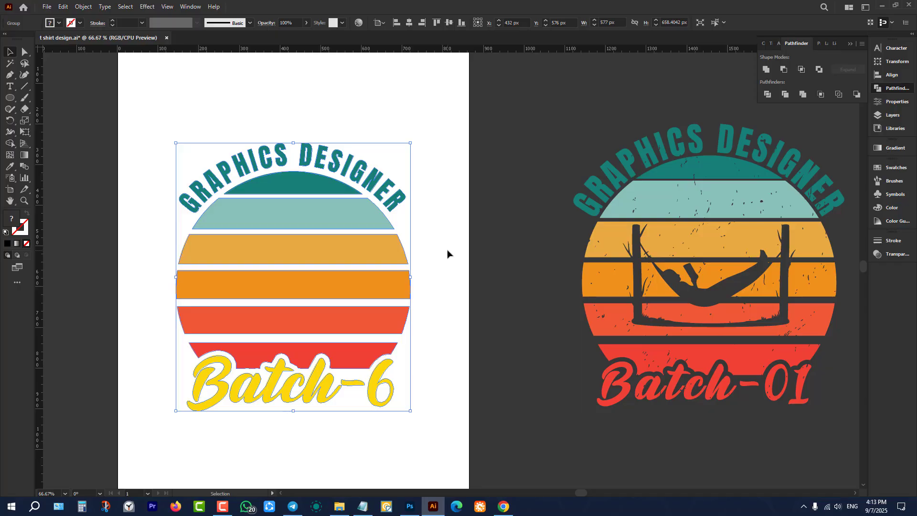
pyautogui.click(897, 255)
pyautogui.click(846, 267)
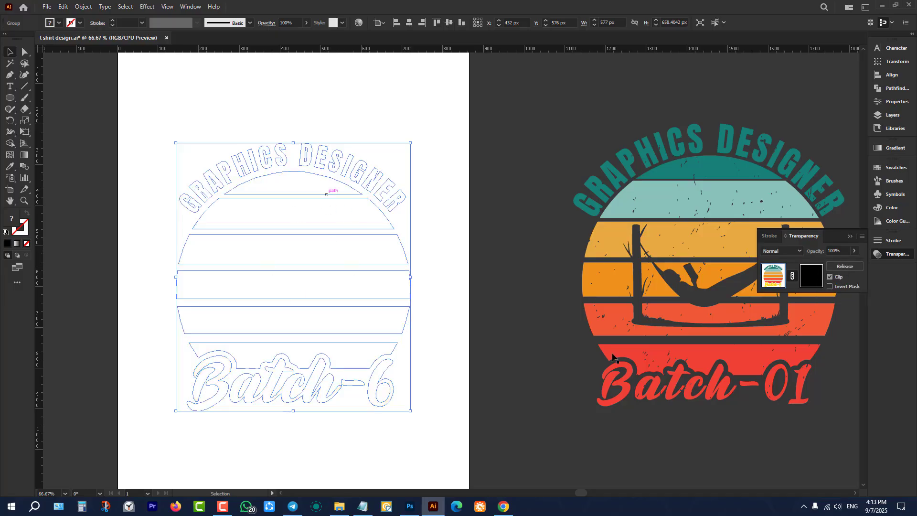
pyautogui.click(830, 277)
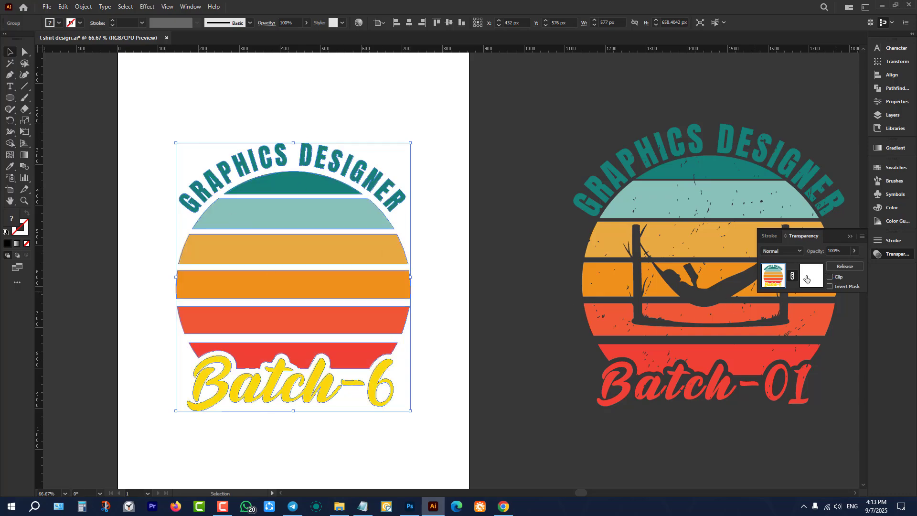
# Paste the hammock silhouette in place inside the badge's opacity mask and return to editing the artwork.
pyautogui.click(807, 278)
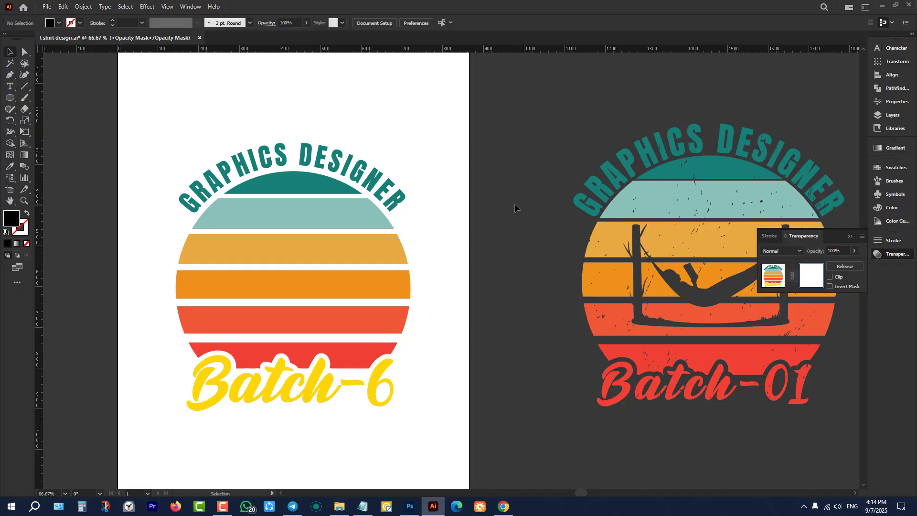
pyautogui.hotkey('ctrl', 'f')
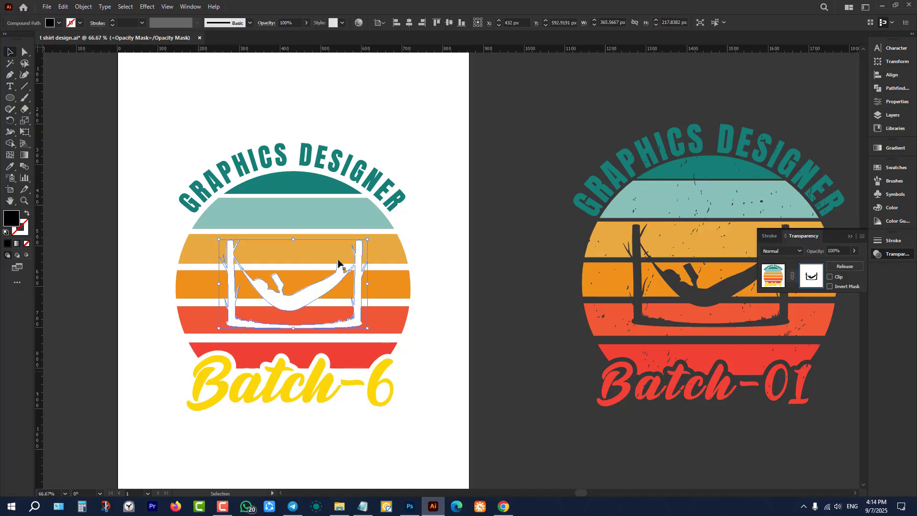
pyautogui.click(509, 331)
pyautogui.moveTo(280, 137); pyautogui.dragTo(393, 218)
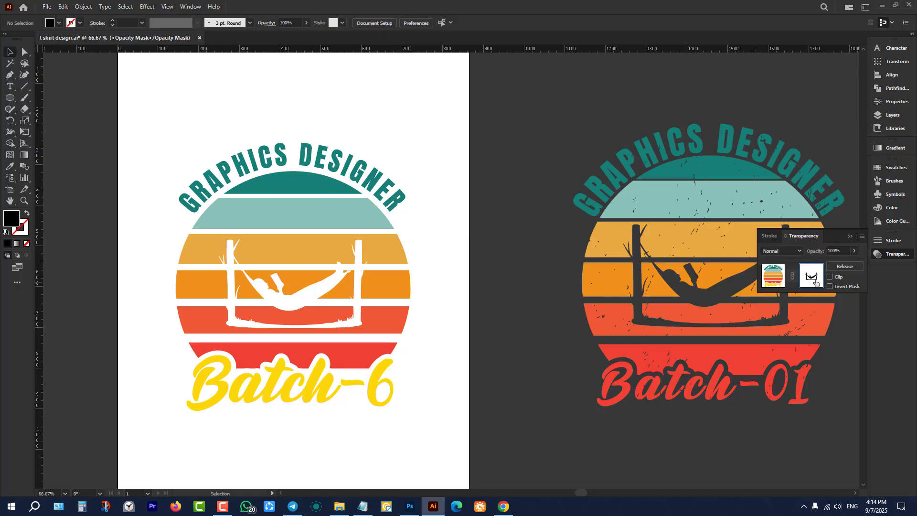
pyautogui.click(776, 278)
# Shift the masked badge upward and centre it on the artboard again.
pyautogui.moveTo(350, 223); pyautogui.dragTo(350, 198)
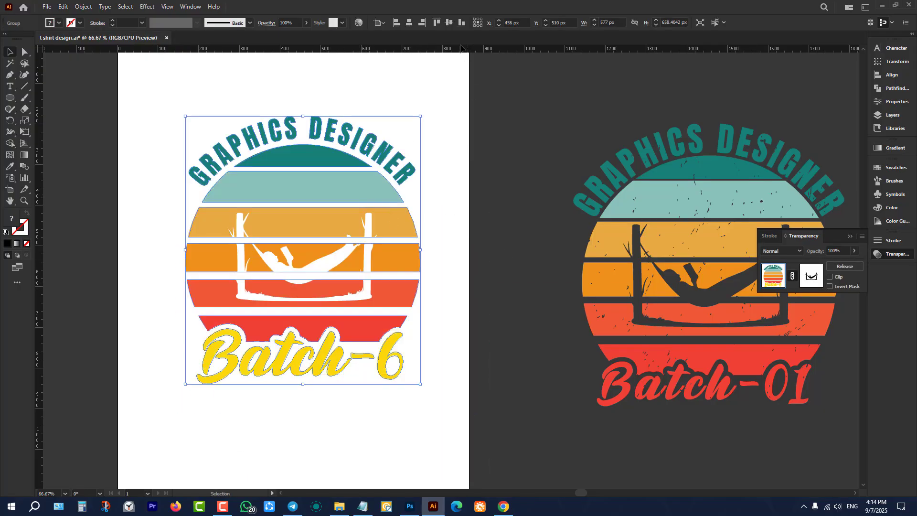
pyautogui.click(447, 24)
pyautogui.click(473, 120)
# Bring the speckled grunge texture onto the artboard, enlarge it to about 825 × 1232 px to cover the badge, and cut it.
pyautogui.scroll(-4, 635, 210)
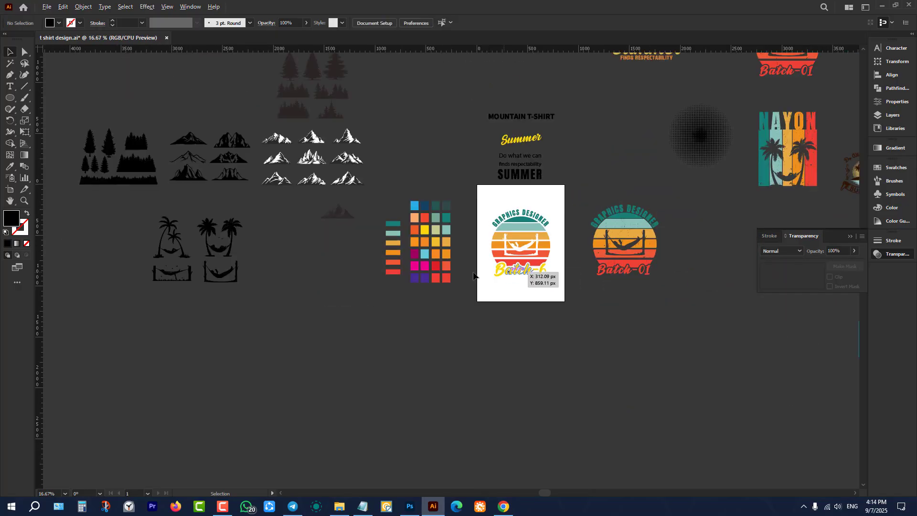
pyautogui.scroll(2, 473, 274)
pyautogui.scroll(-1, 286, 306)
pyautogui.moveTo(220, 132); pyautogui.dragTo(436, 239)
pyautogui.scroll(3, 516, 298)
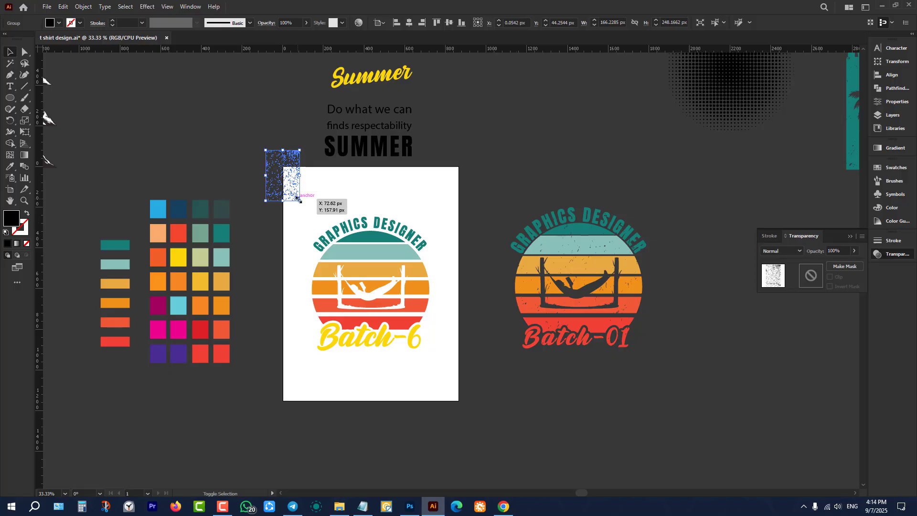
pyautogui.moveTo(299, 201); pyautogui.dragTo(349, 218)
pyautogui.scroll(1, 468, 216)
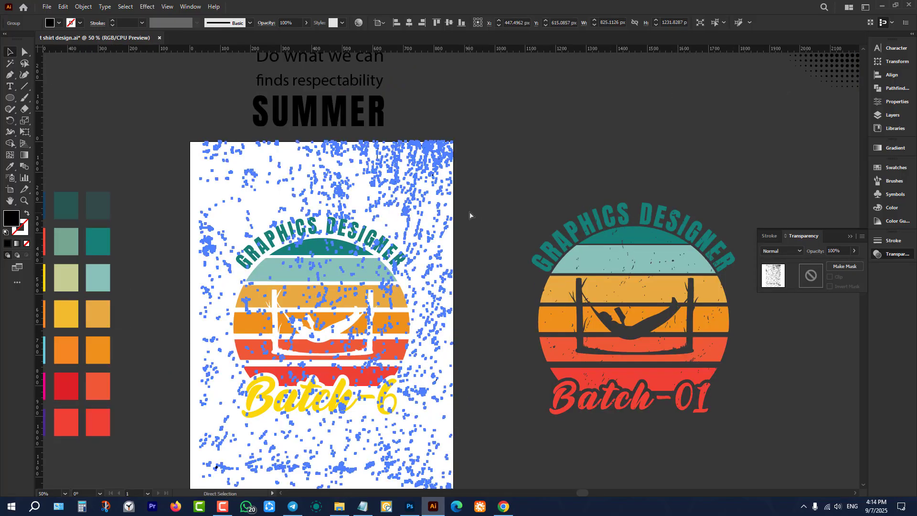
pyautogui.click(473, 209)
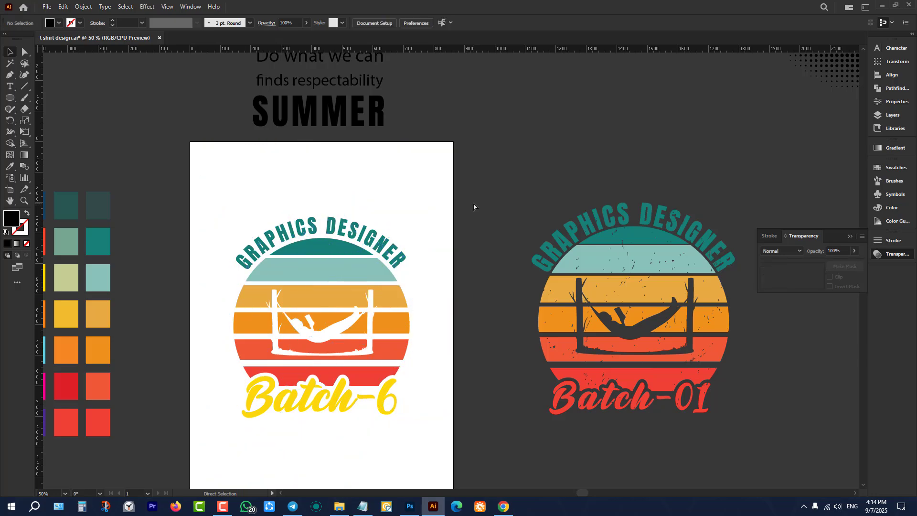
# Paste the speckled texture in place inside the badge's opacity mask and return to editing the artwork.
pyautogui.click(385, 319)
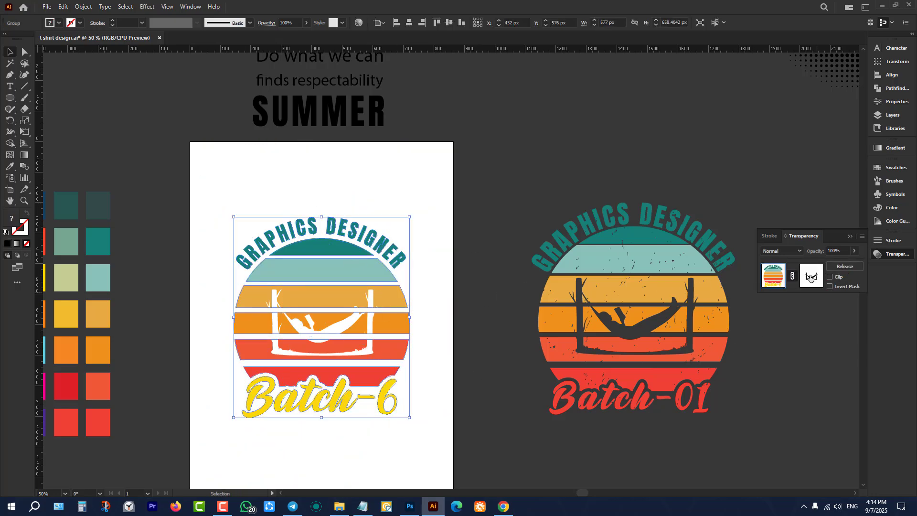
pyautogui.click(812, 281)
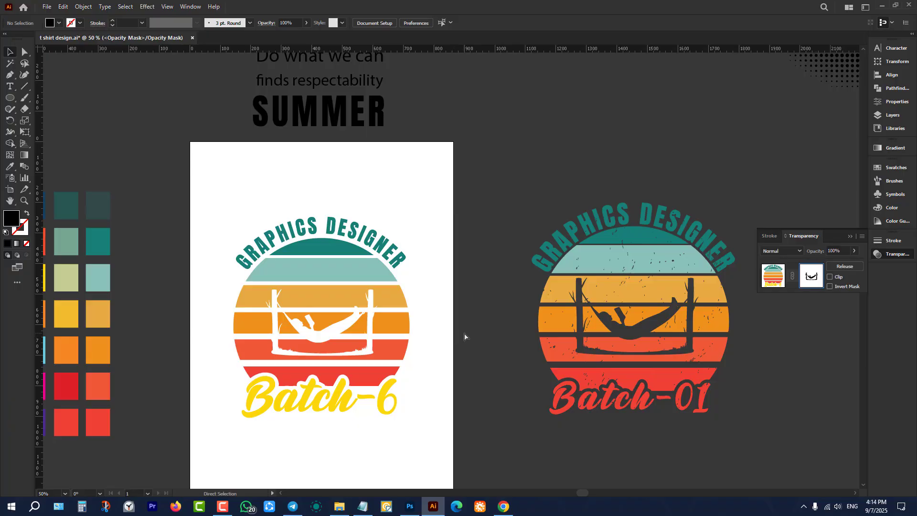
pyautogui.hotkey('ctrl', 'f')
pyautogui.click(773, 276)
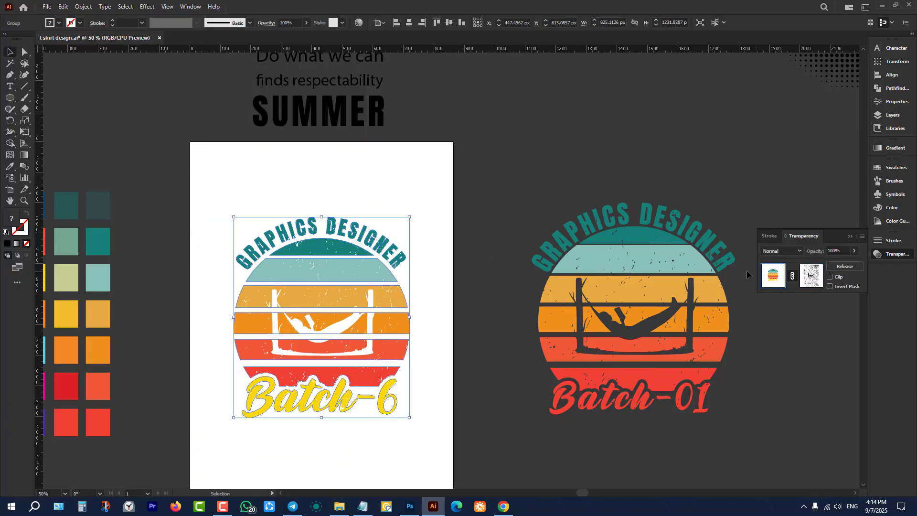
pyautogui.click(494, 206)
# Examine the speckled texture and hammock knockout on the badge against the "Batch-01" reference.
pyautogui.scroll(-1, 305, 323)
pyautogui.scroll(2, 351, 256)
pyautogui.scroll(1, 354, 261)
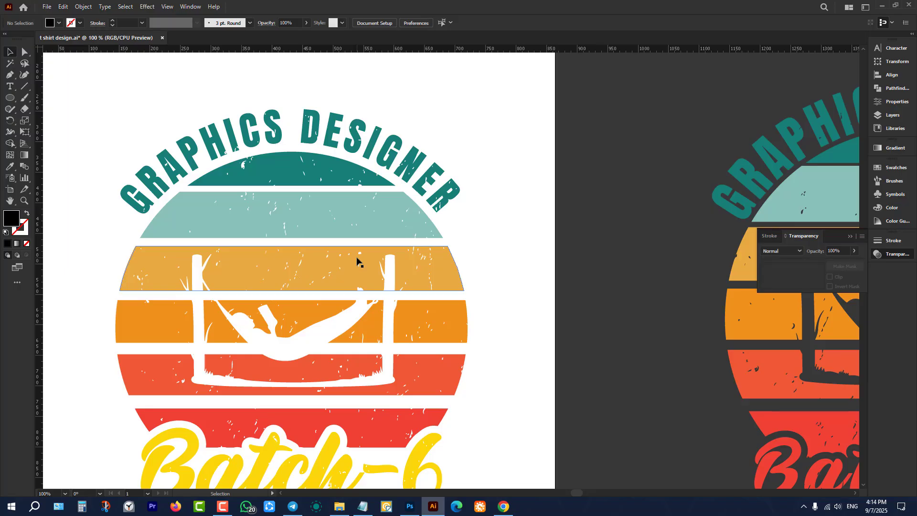
pyautogui.scroll(-1, 334, 258)
pyautogui.scroll(-3, 329, 256)
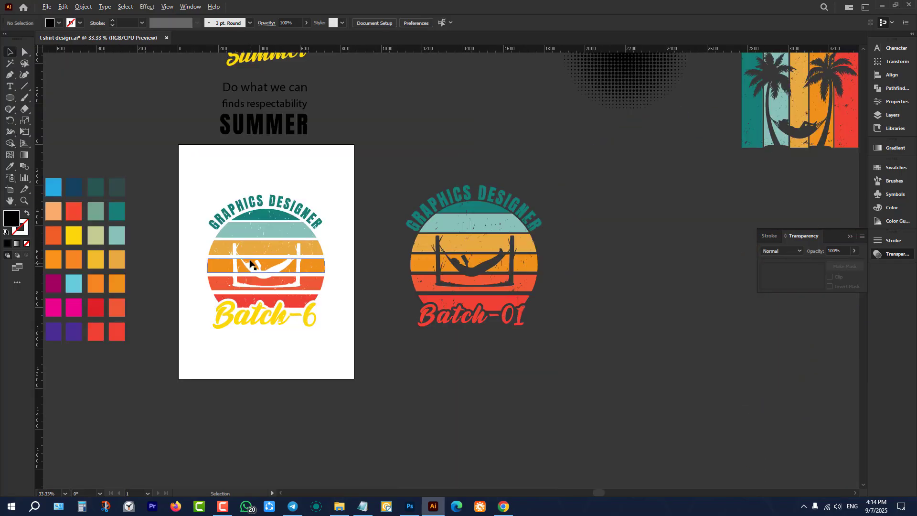
pyautogui.scroll(1, 334, 231)
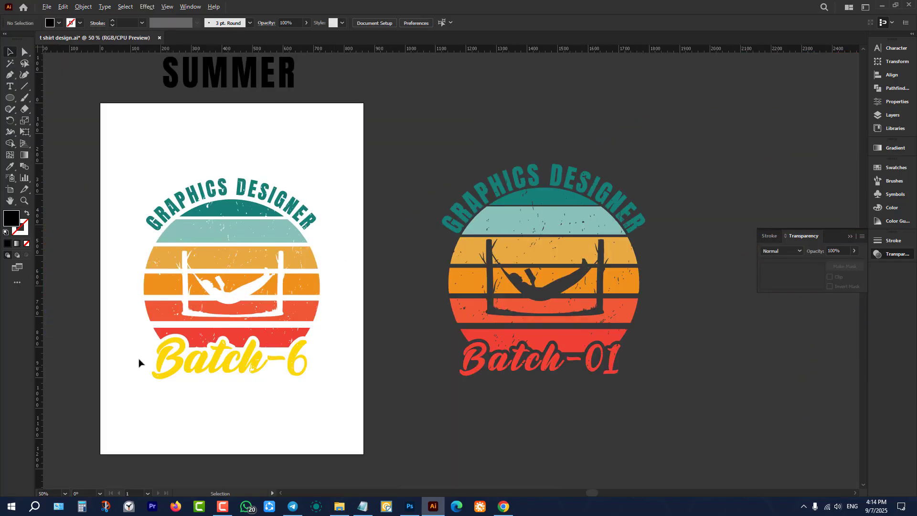
pyautogui.scroll(1, 139, 363)
# Isolate the badge group and recolour the "Batch-6" lettering with the lowest stripe's red using the Eyedropper.
pyautogui.click(226, 351)
pyautogui.click(105, 297)
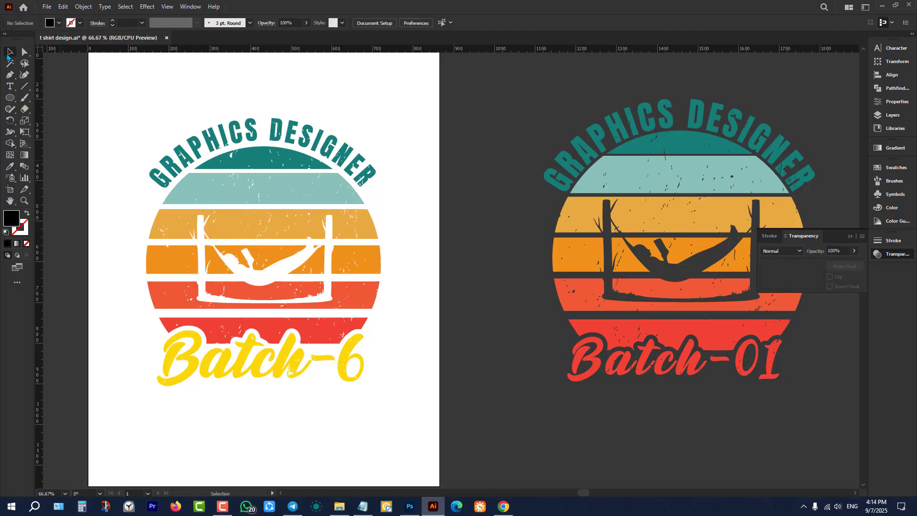
pyautogui.click(173, 331)
pyautogui.doubleClick(197, 340)
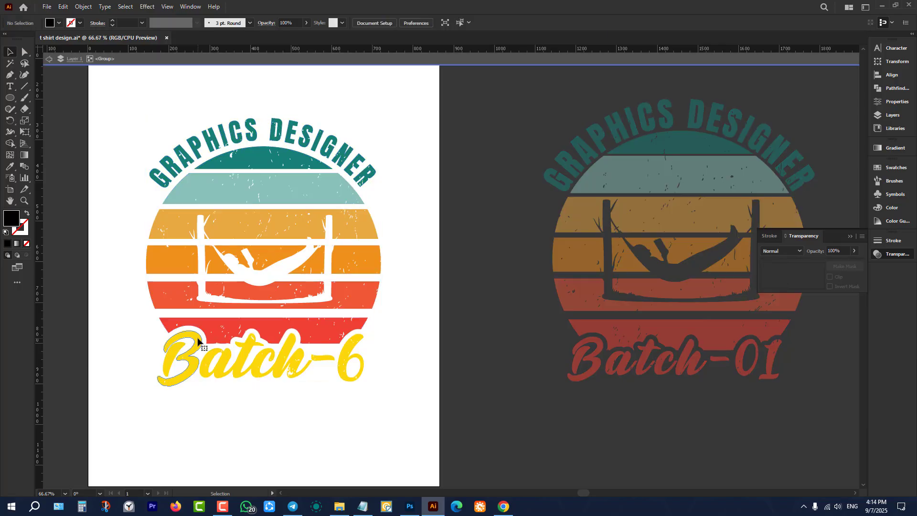
pyautogui.press('i')
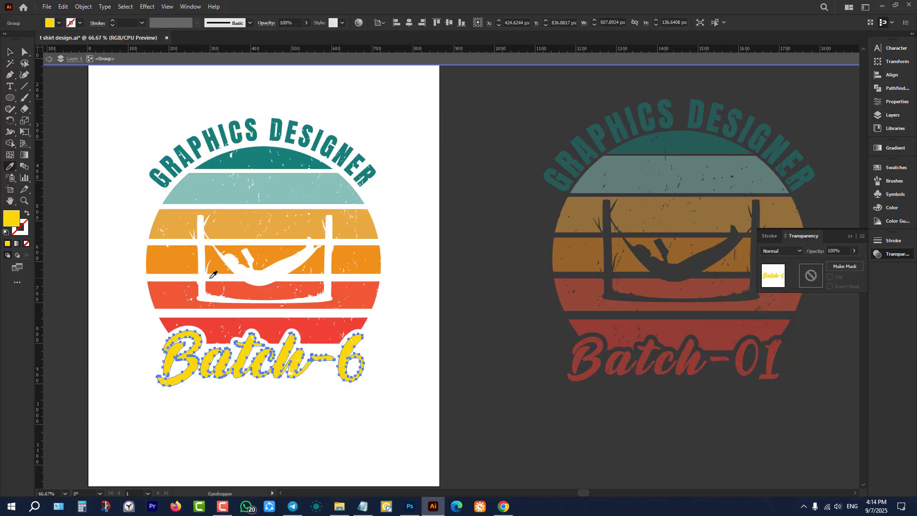
pyautogui.click(216, 324)
pyautogui.click(10, 52)
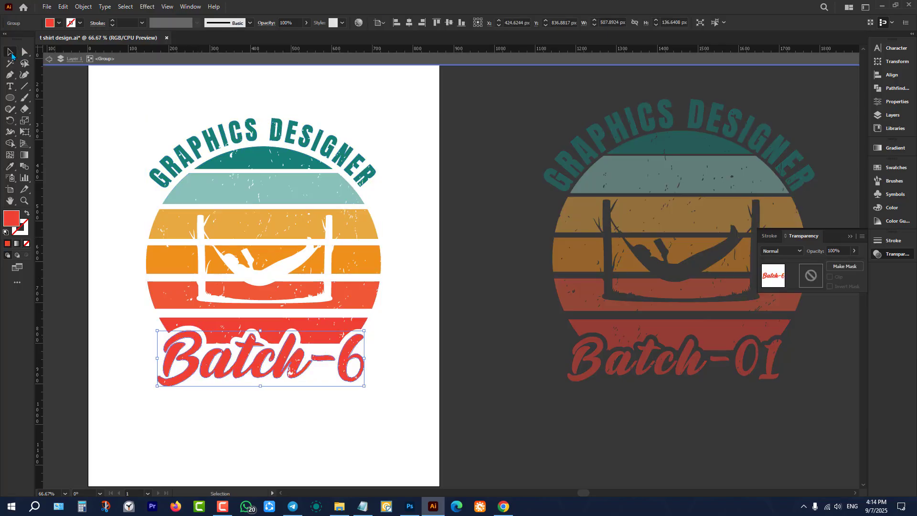
pyautogui.click(127, 176)
pyautogui.scroll(-1, 289, 381)
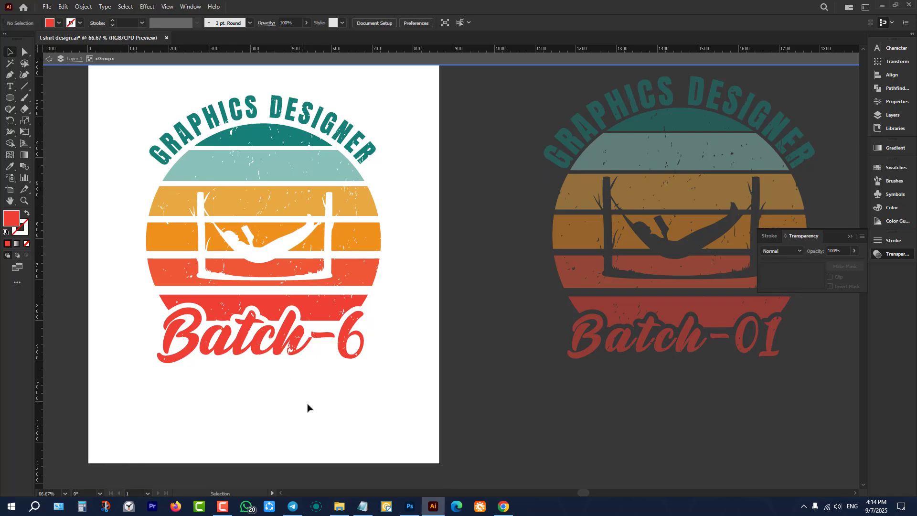